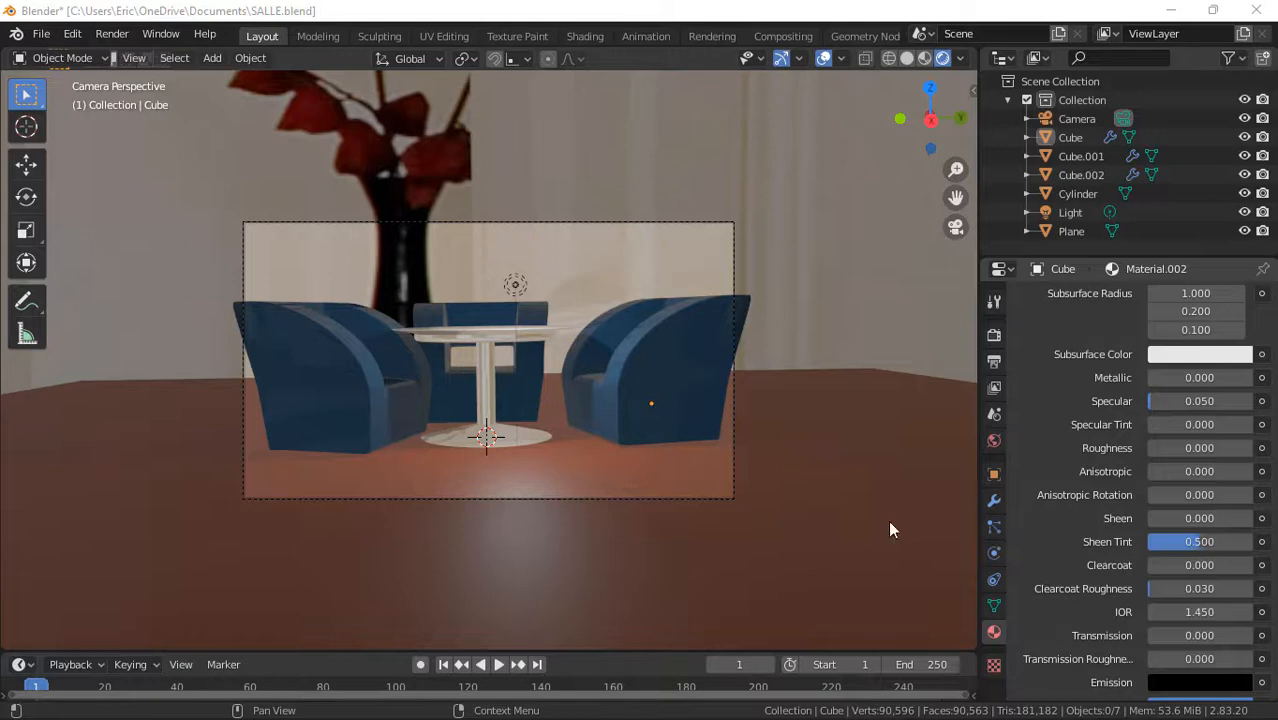
- Create a new General file, discarding the unsaved changes in the SALLE scene
{"action": "left_click", "coordinate": [41, 33]}
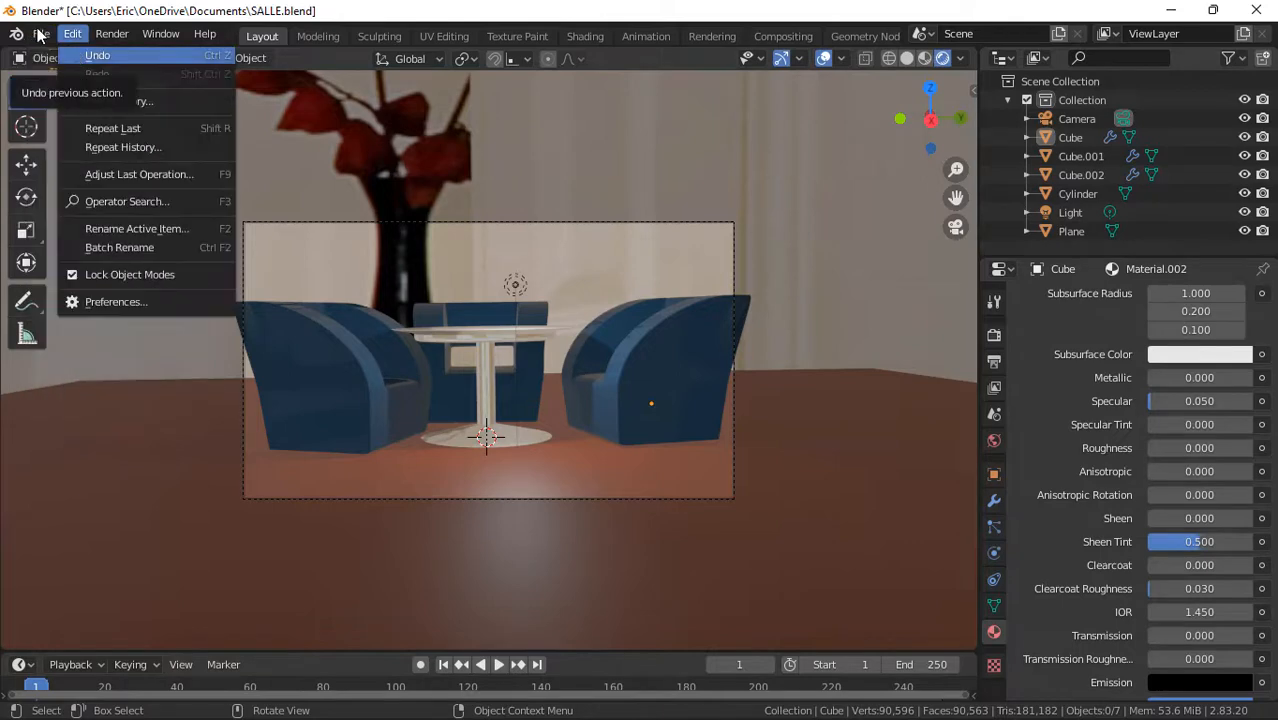
{"action": "left_click", "coordinate": [38, 33]}
{"action": "left_click", "coordinate": [41, 33]}
{"action": "mouse_move", "coordinate": [81, 55]}
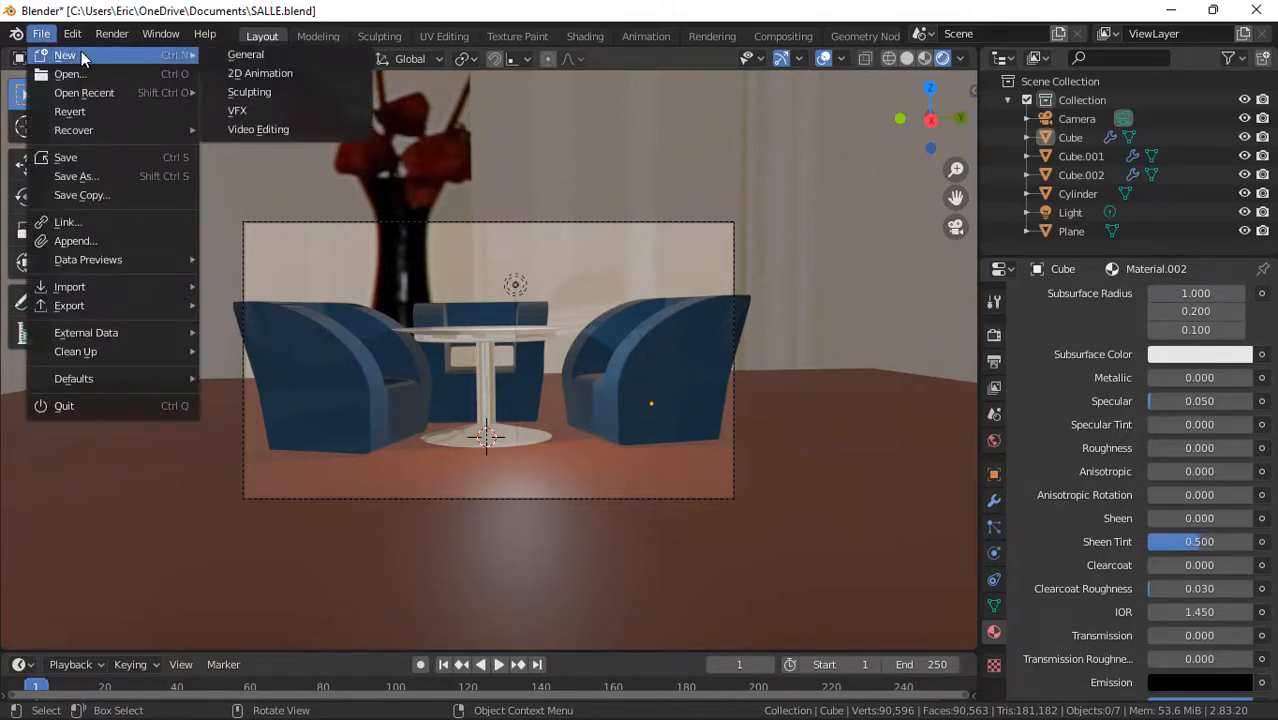
{"action": "left_click", "coordinate": [238, 61]}
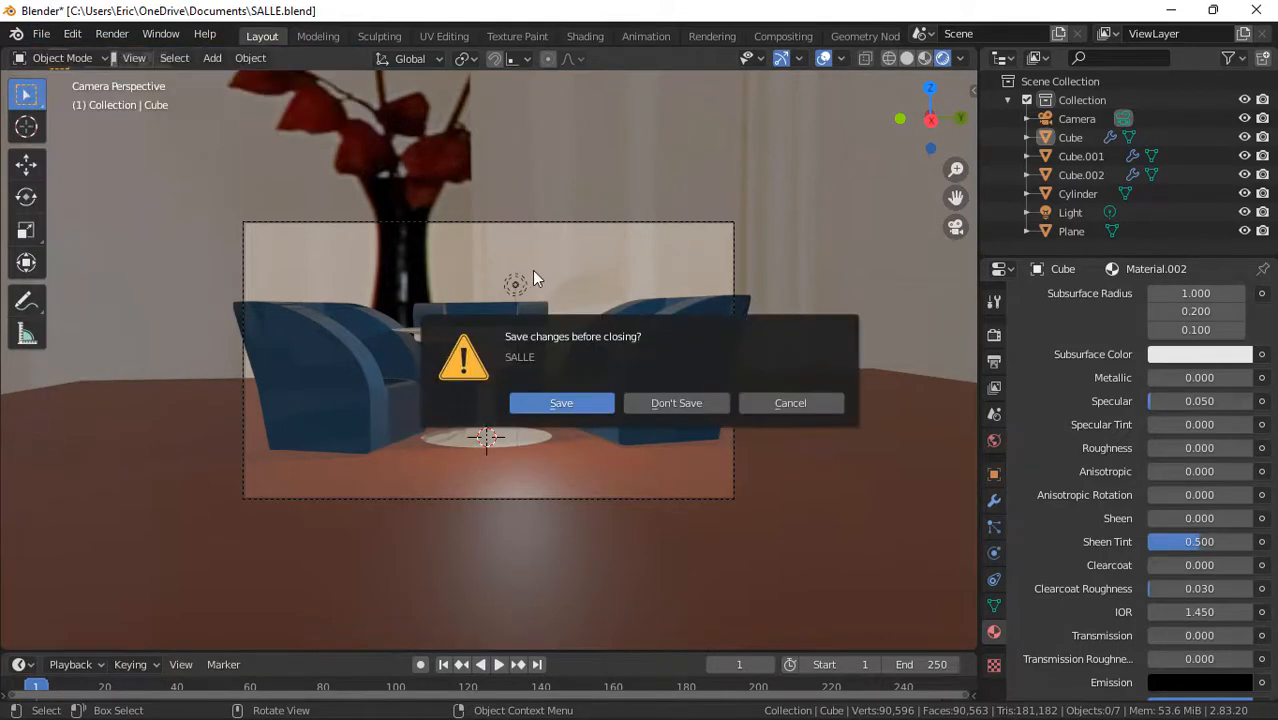
{"action": "left_click", "coordinate": [683, 400]}
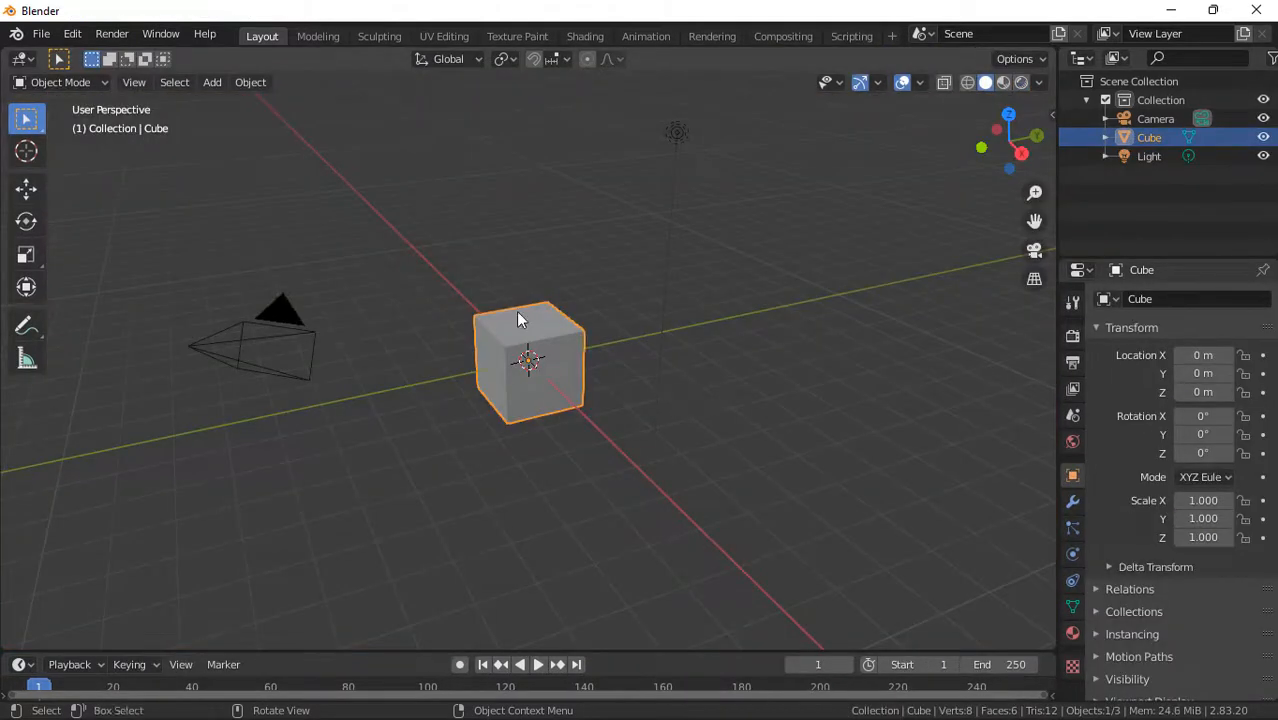
- Stretch the default cube along the X axis in front view to a scale of about 2.46
{"action": "left_click_drag", "start_coordinate": [1006, 135], "coordinate": [1007, 137]}
{"action": "left_click", "coordinate": [1005, 148]}
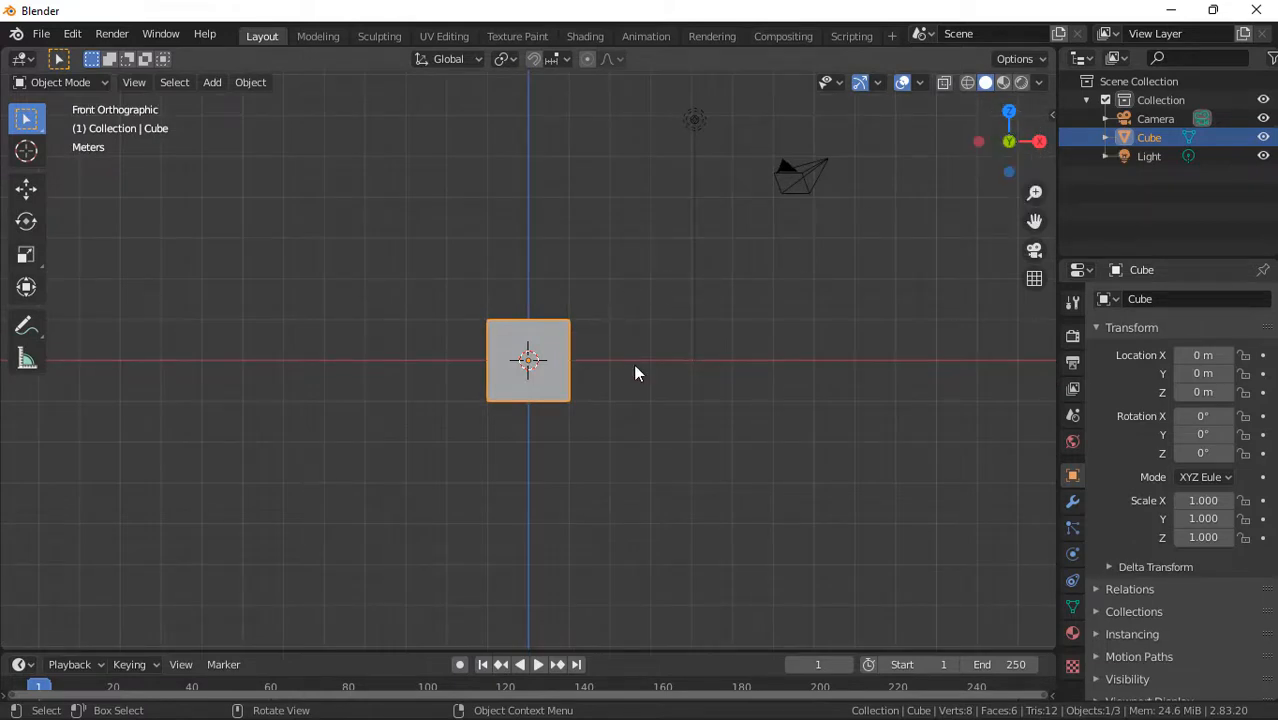
{"action": "key", "text": "s"}
{"action": "key", "text": "y"}
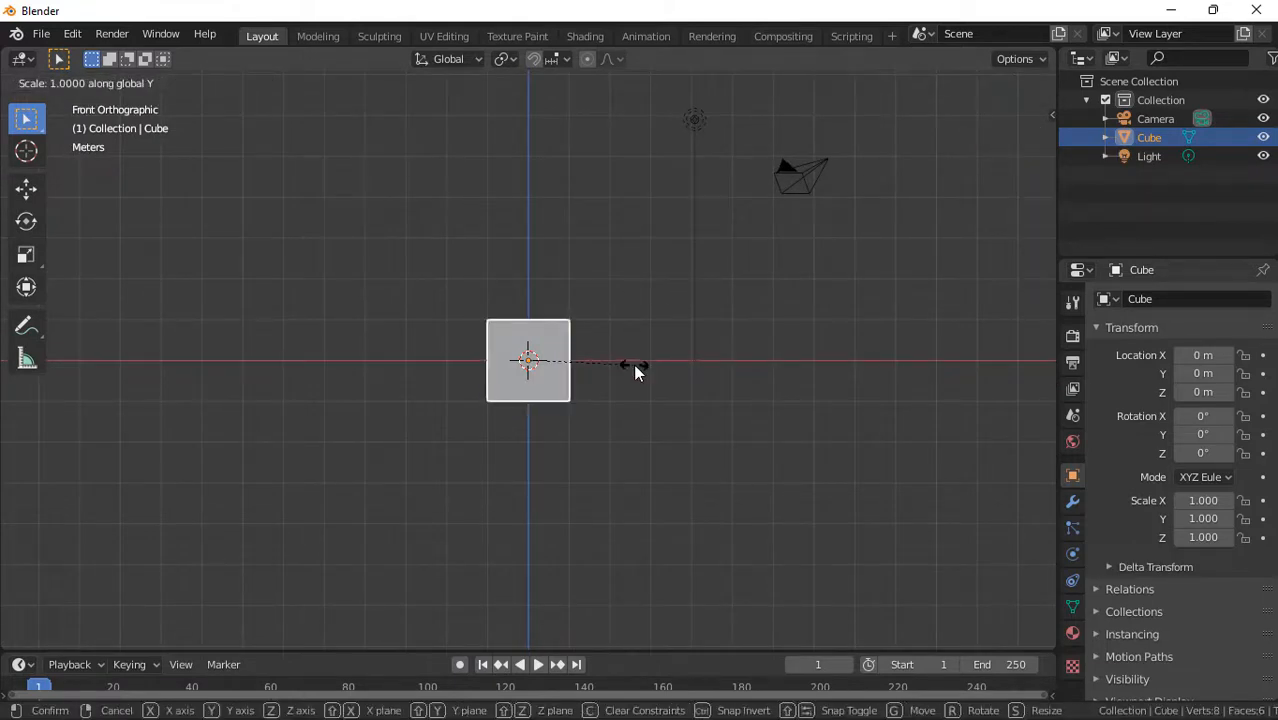
{"action": "key", "text": "x"}
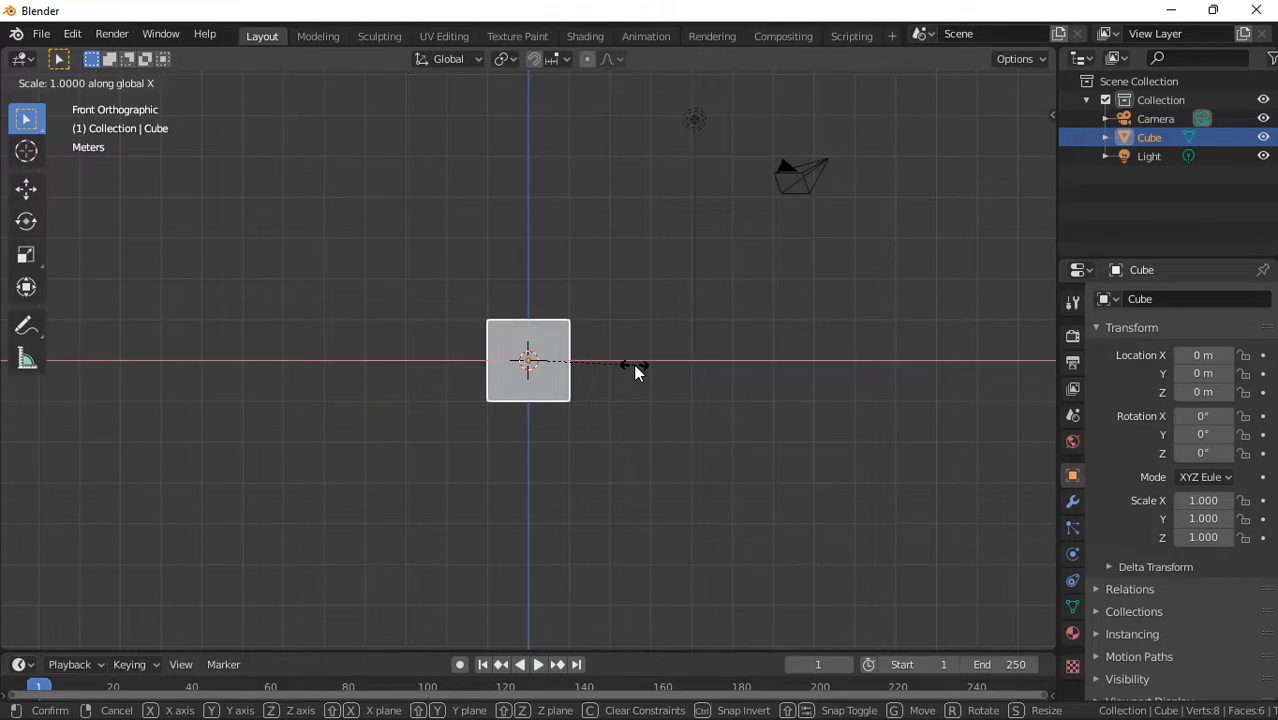
{"action": "left_click", "coordinate": [789, 365]}
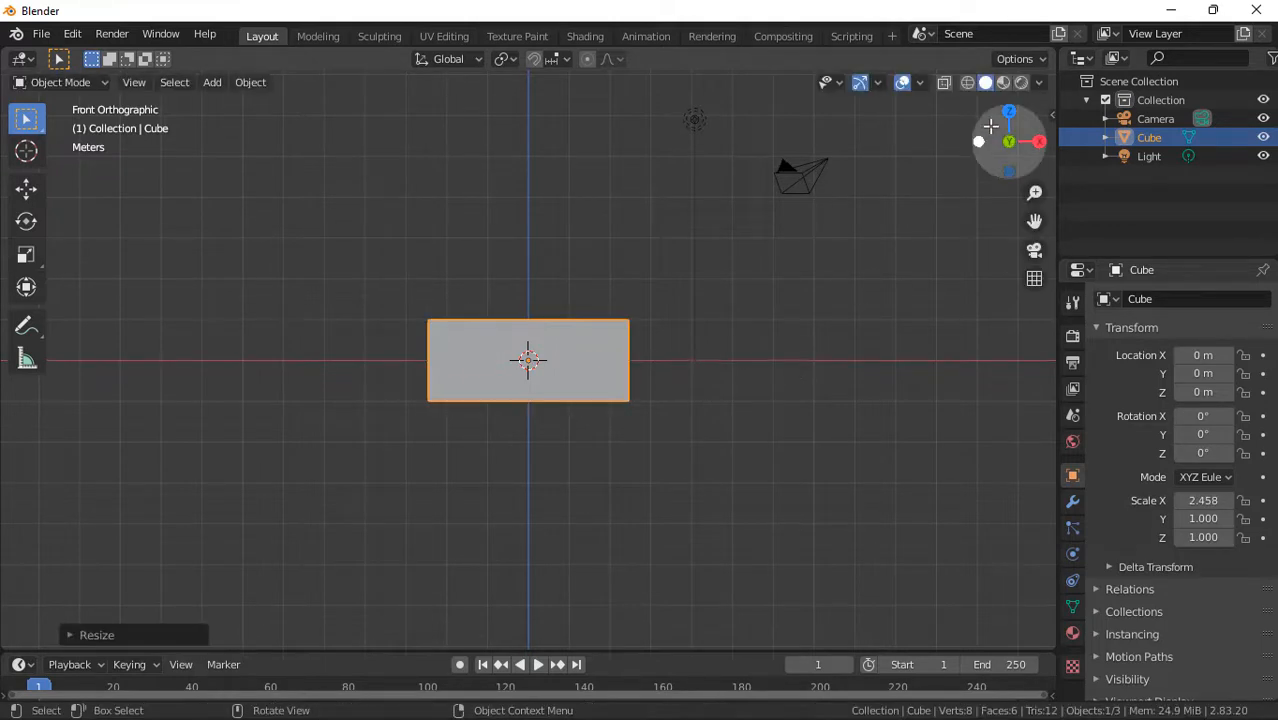
- Stretch the cube along the Y axis to a scale of about 1.72 and enter Edit Mode
{"action": "left_click_drag", "start_coordinate": [990, 134], "coordinate": [839, 280]}
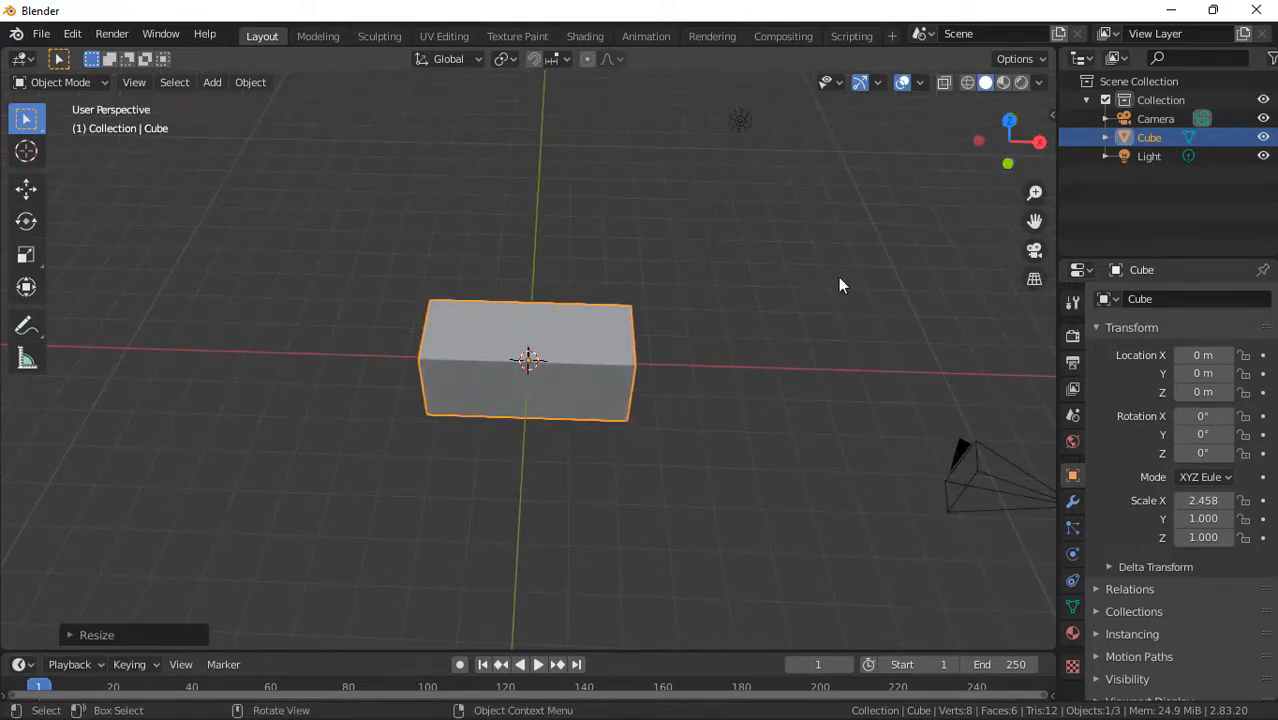
{"action": "key", "text": "s"}
{"action": "key", "text": "y"}
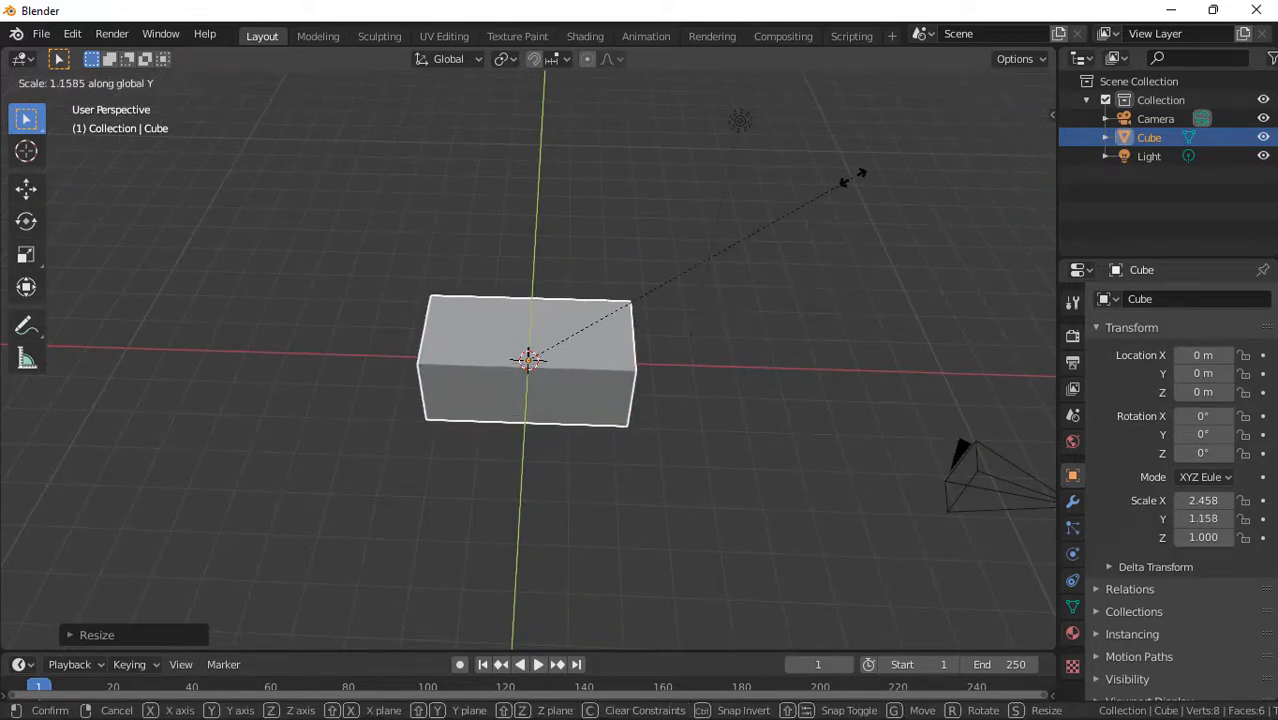
{"action": "left_click", "coordinate": [850, 492]}
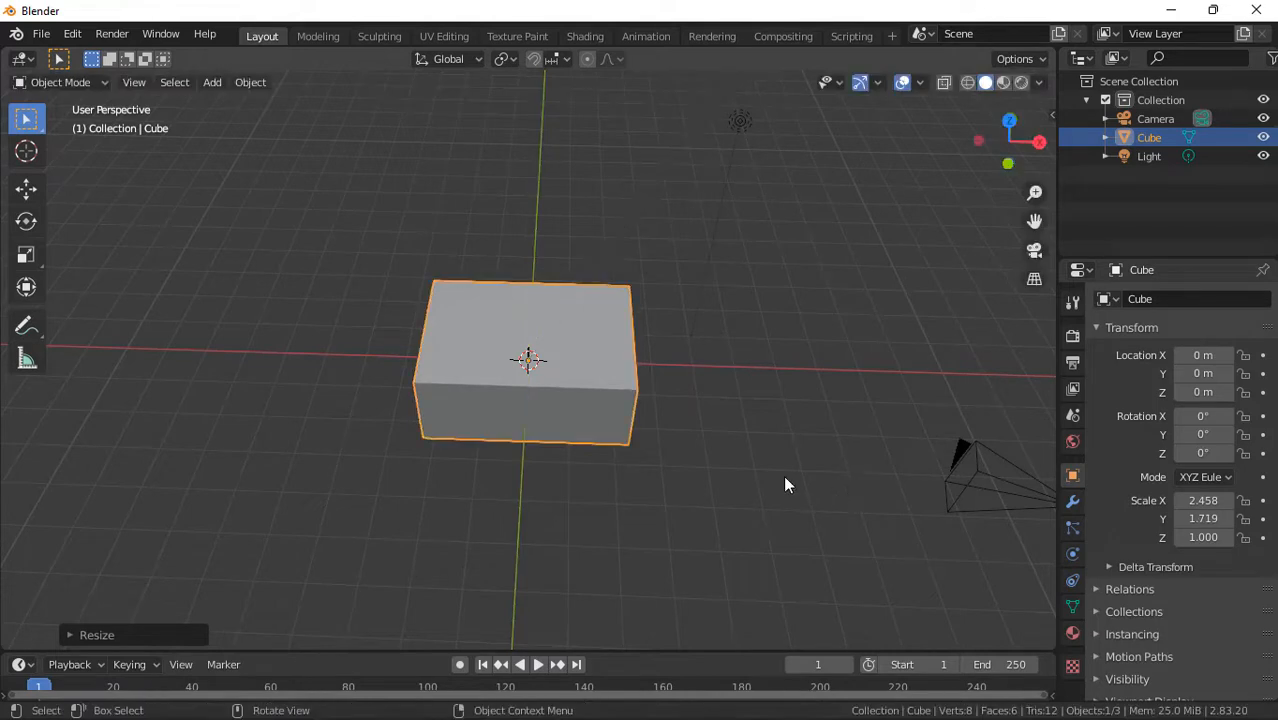
{"action": "key", "text": "Tab"}
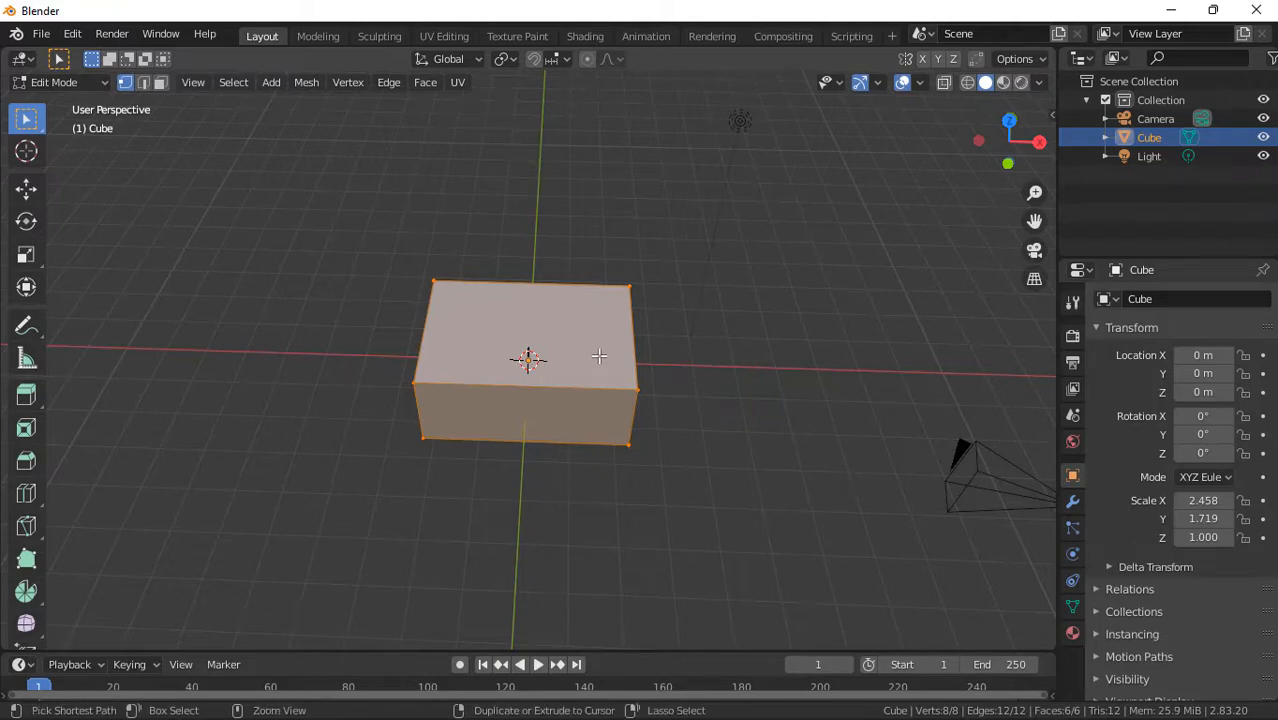
{"action": "key", "text": "ctrl+r"}
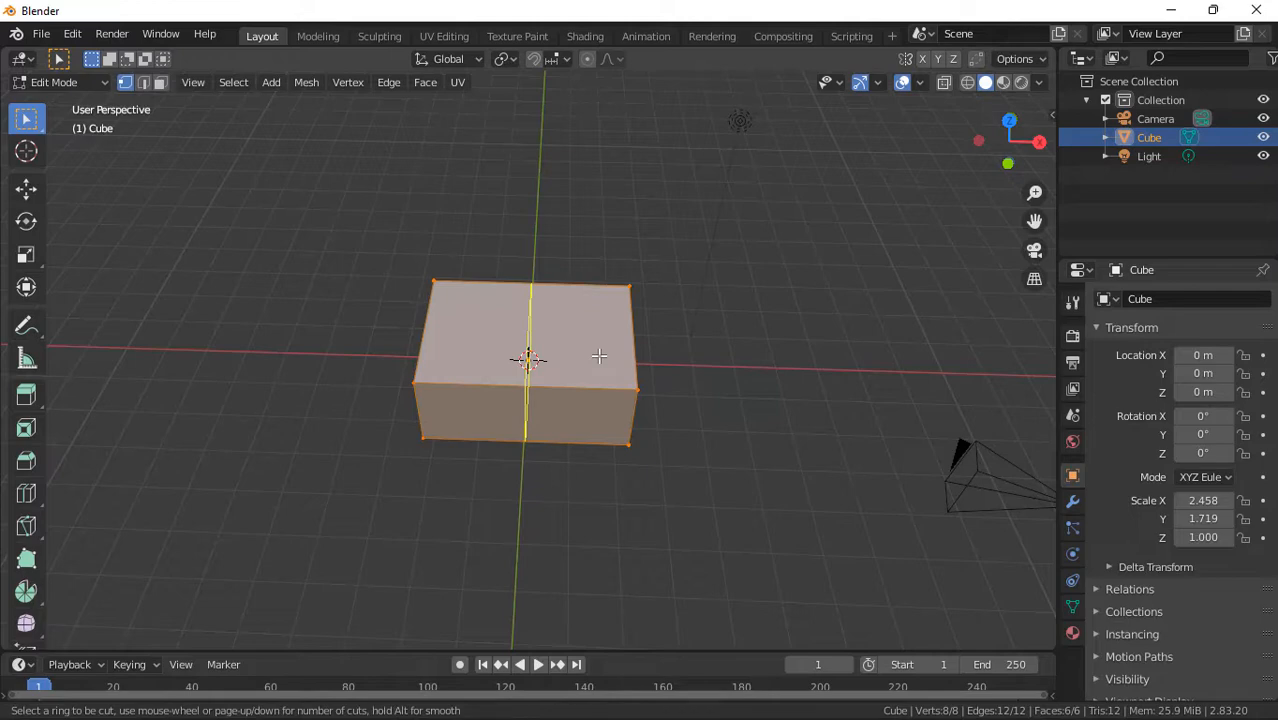
{"action": "left_click", "coordinate": [599, 356]}
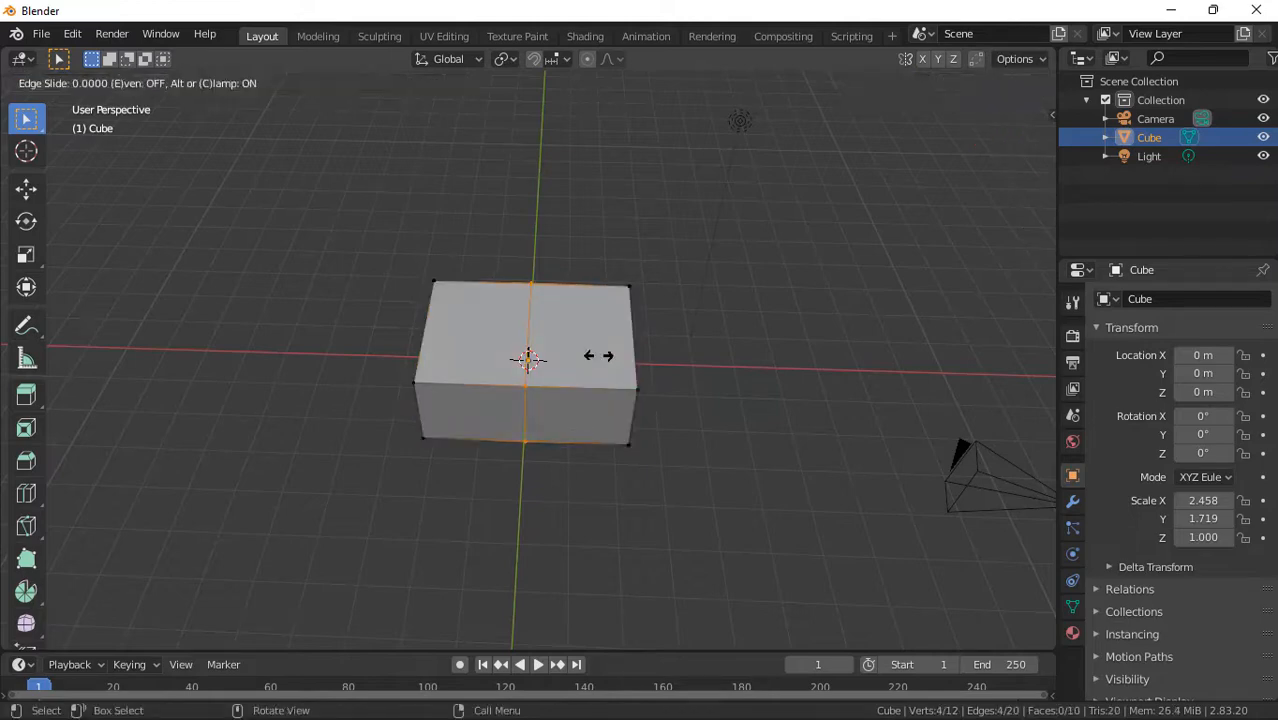
{"action": "left_click", "coordinate": [599, 356]}
{"action": "key", "text": "ctrl+z"}
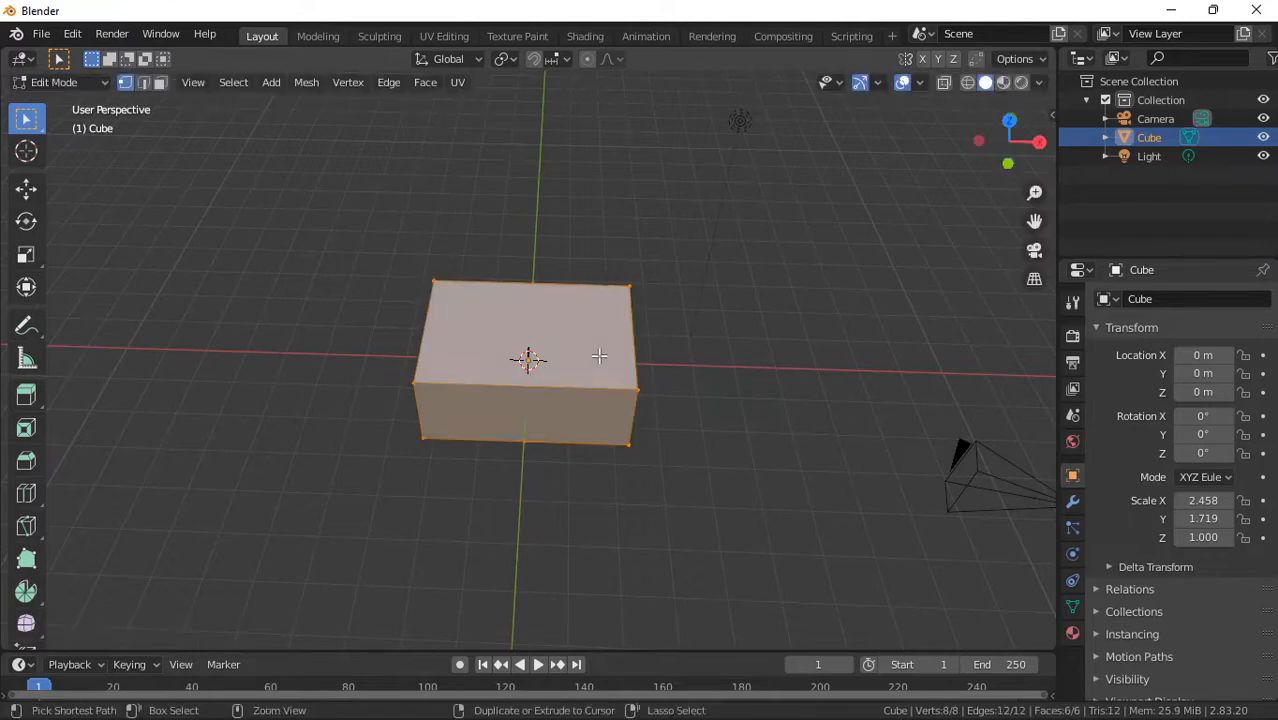
- Add two parallel loop cuts dividing the block's length, and spread them apart along X toward the block's ends
{"action": "key", "text": "ctrl+r"}
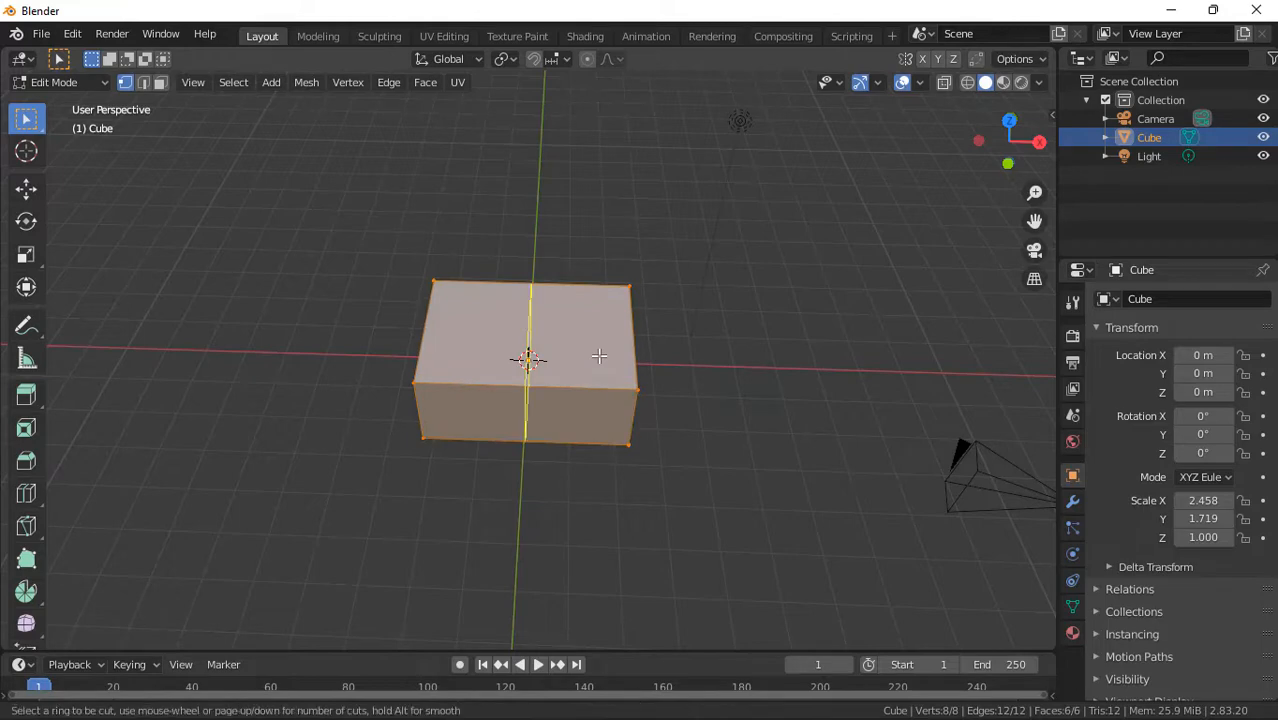
{"action": "scroll", "coordinate": [599, 356], "scroll_direction": "up", "scroll_amount": 1}
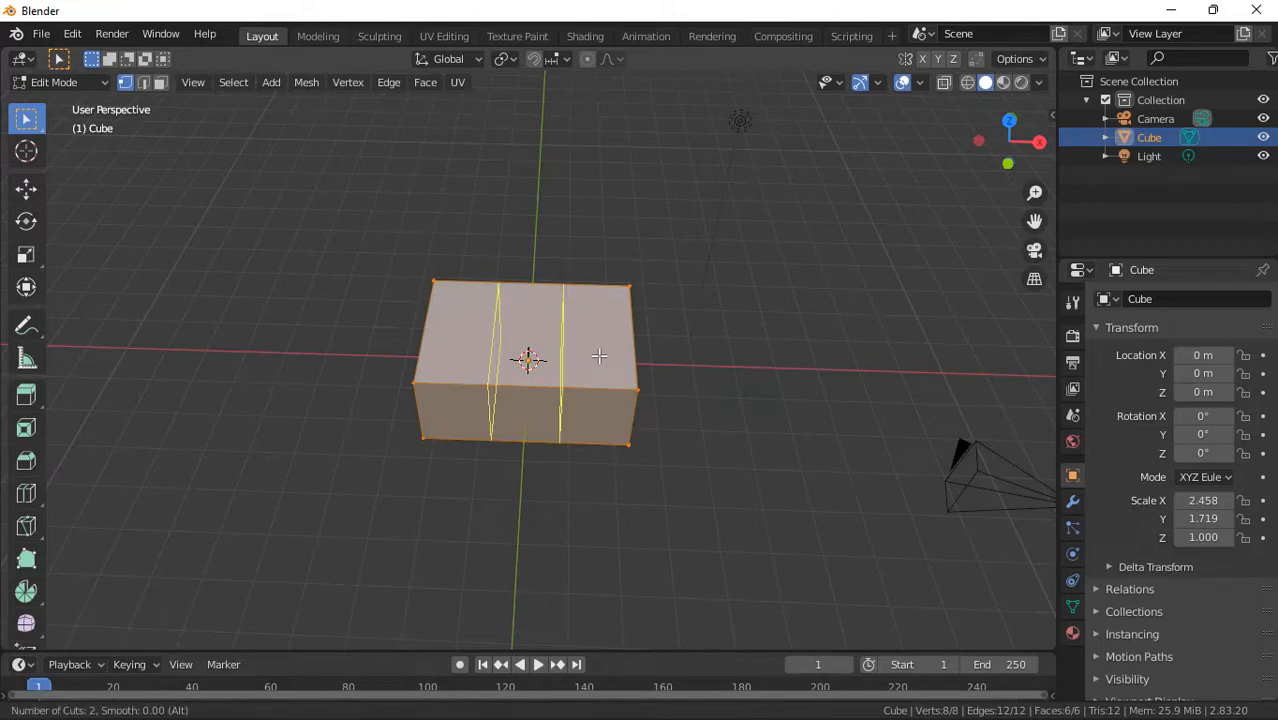
{"action": "left_click", "coordinate": [599, 356]}
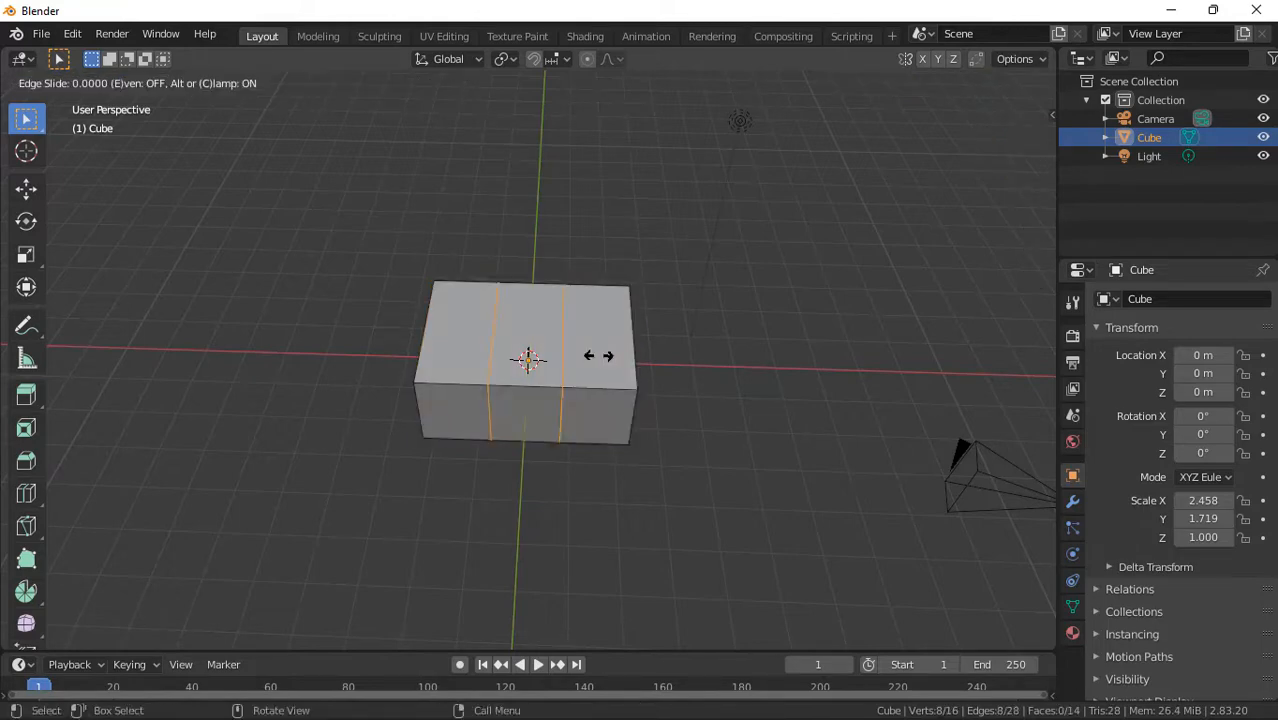
{"action": "right_click", "coordinate": [599, 356]}
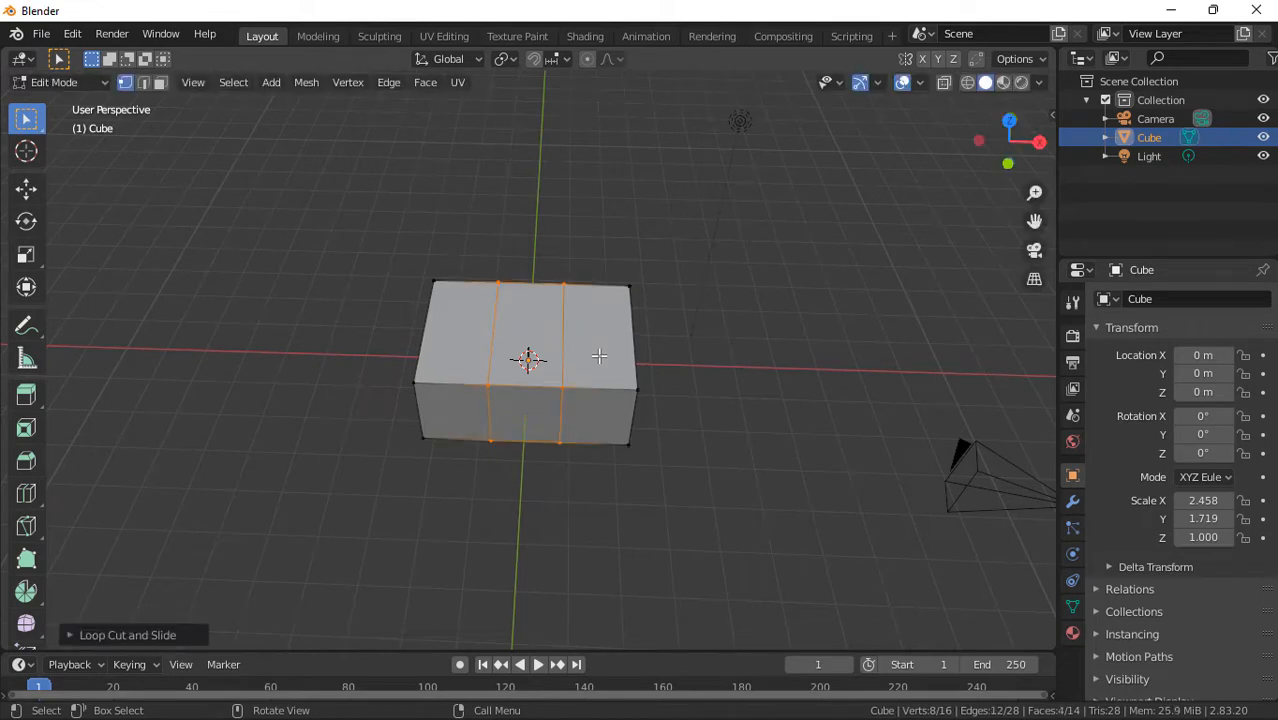
{"action": "key", "text": "s"}
{"action": "key", "text": "x"}
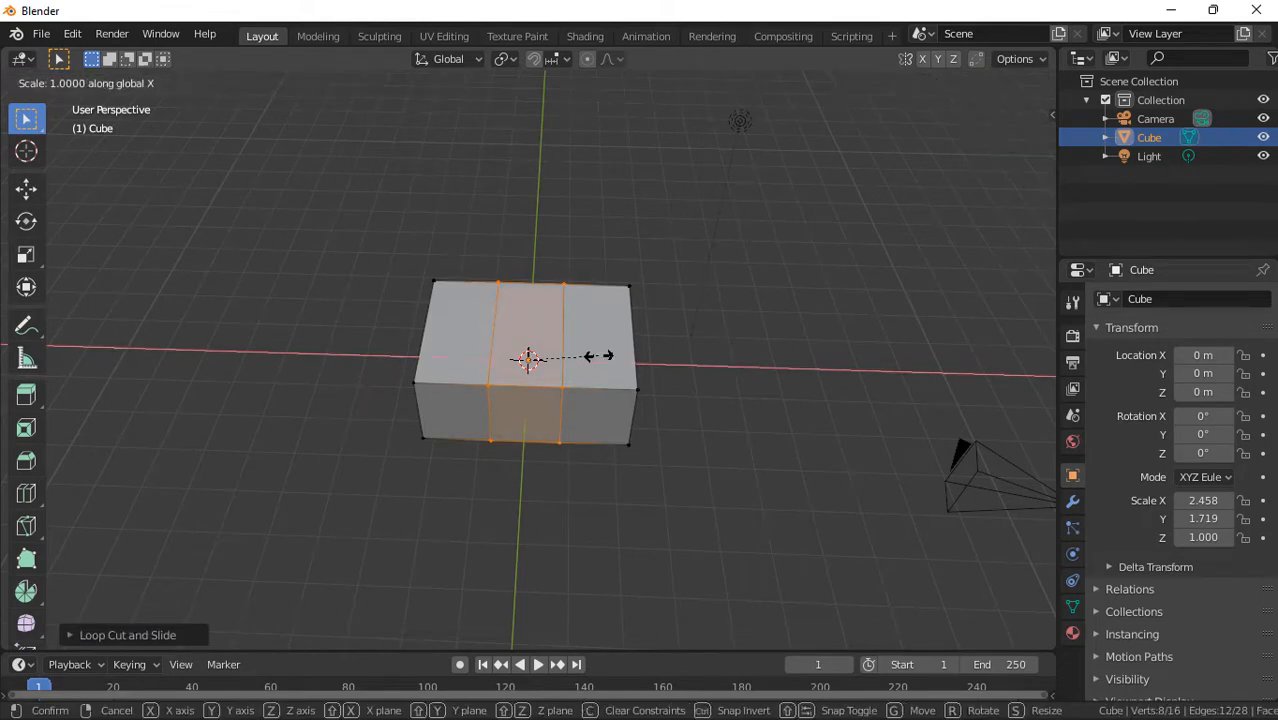
{"action": "left_click", "coordinate": [678, 358]}
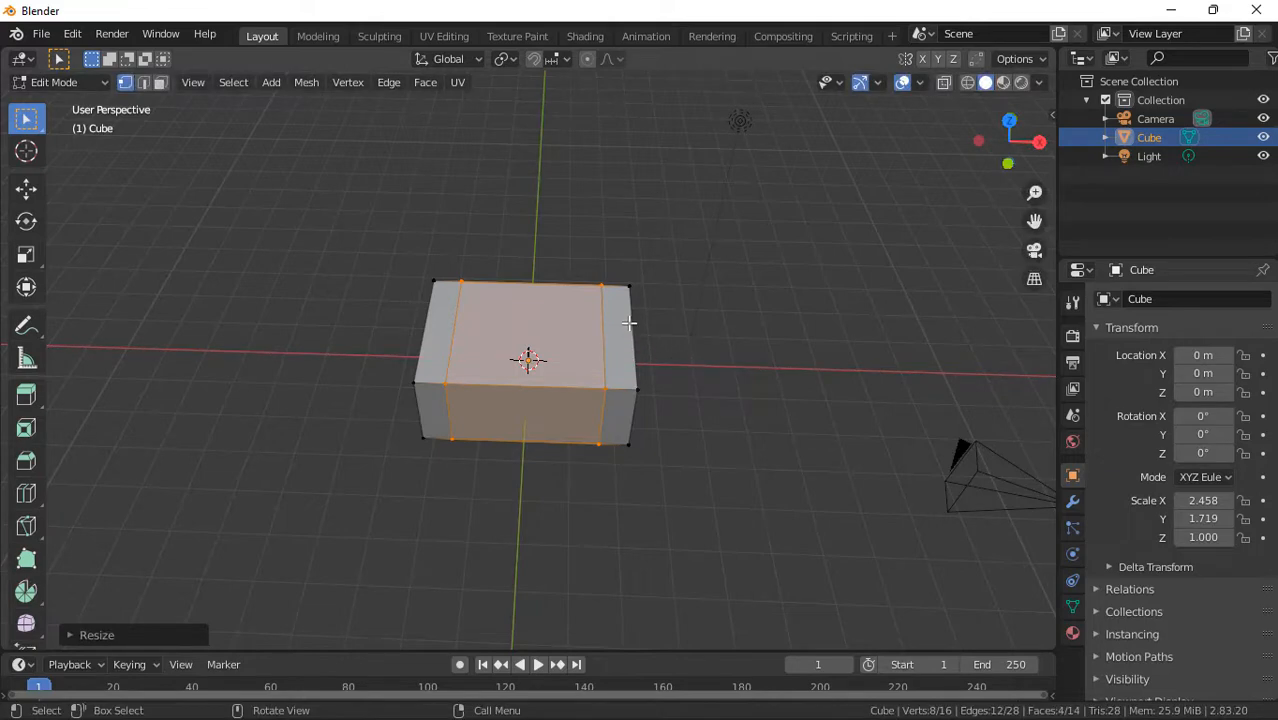
- Switch to face selection and narrow the block's middle section along X by a factor of about 0.94
{"action": "left_click", "coordinate": [159, 83]}
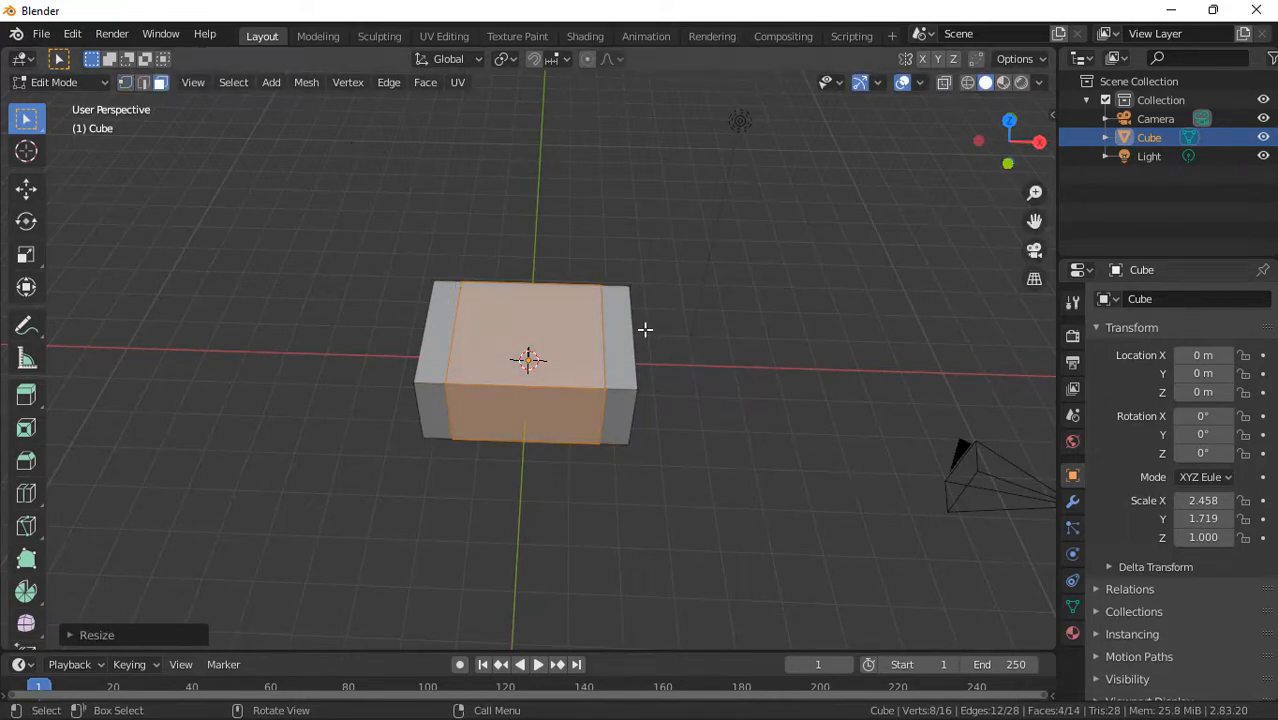
{"action": "key", "text": "s"}
{"action": "key", "text": "x"}
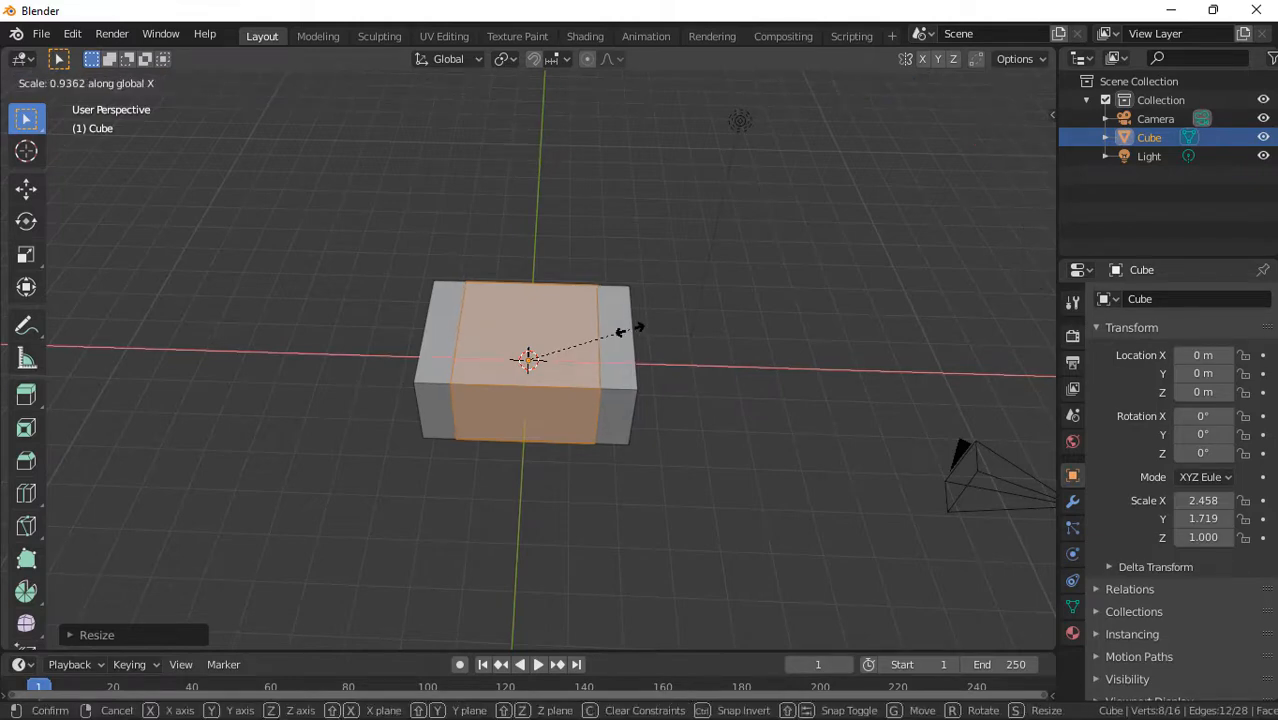
{"action": "left_click", "coordinate": [621, 331]}
- Extrude the two outer top faces upward about 2.6 m to form the armrests
{"action": "left_click", "coordinate": [620, 323]}
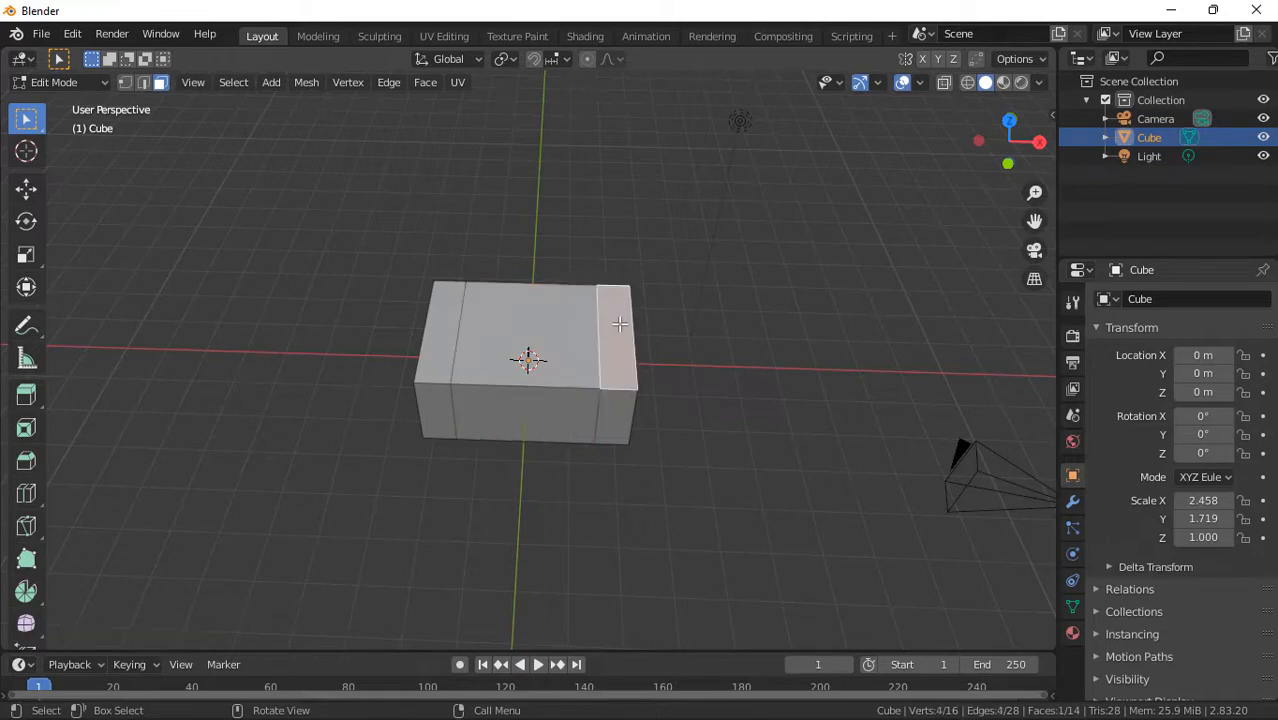
{"action": "left_click", "coordinate": [443, 329], "text": "shift"}
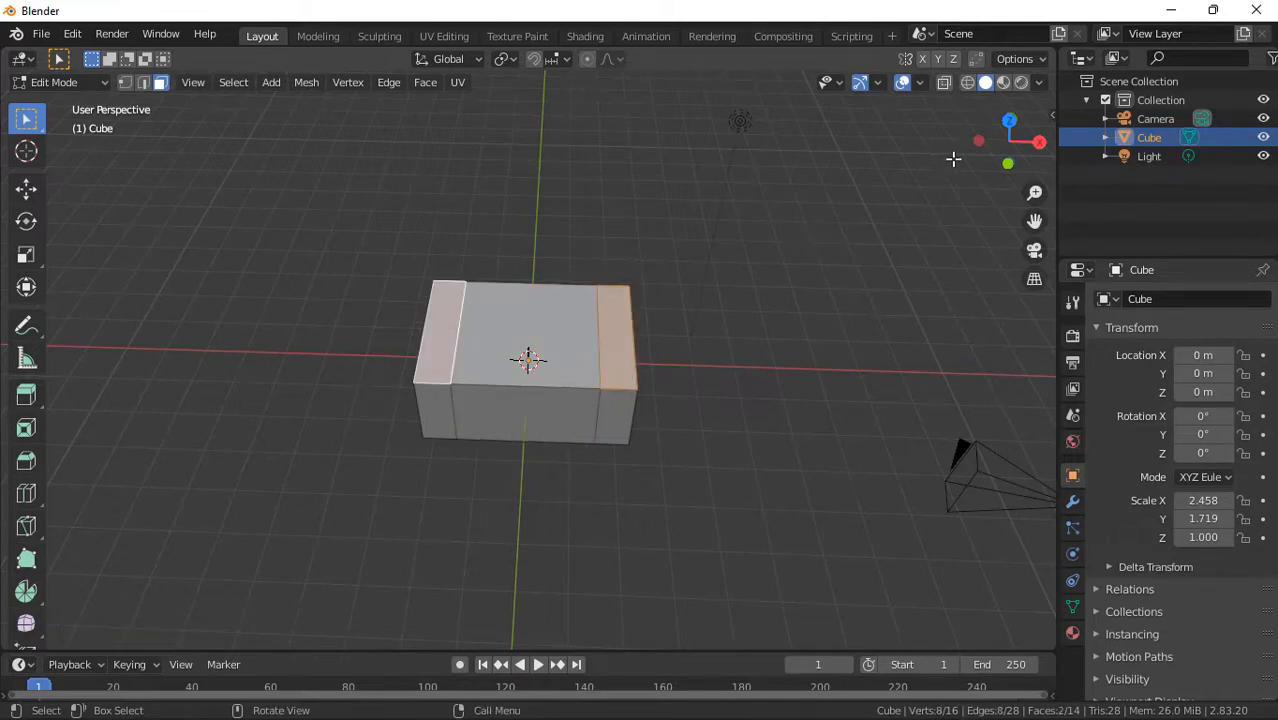
{"action": "key", "text": "e"}
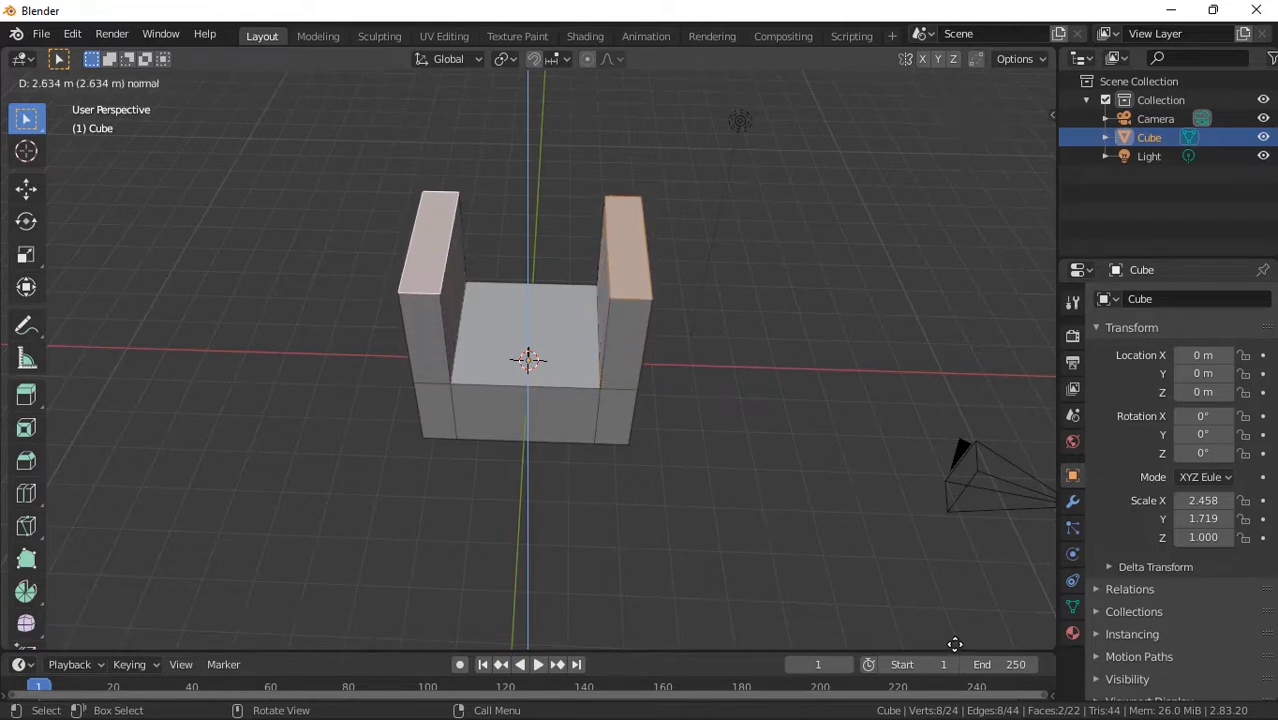
{"action": "left_click", "coordinate": [956, 643]}
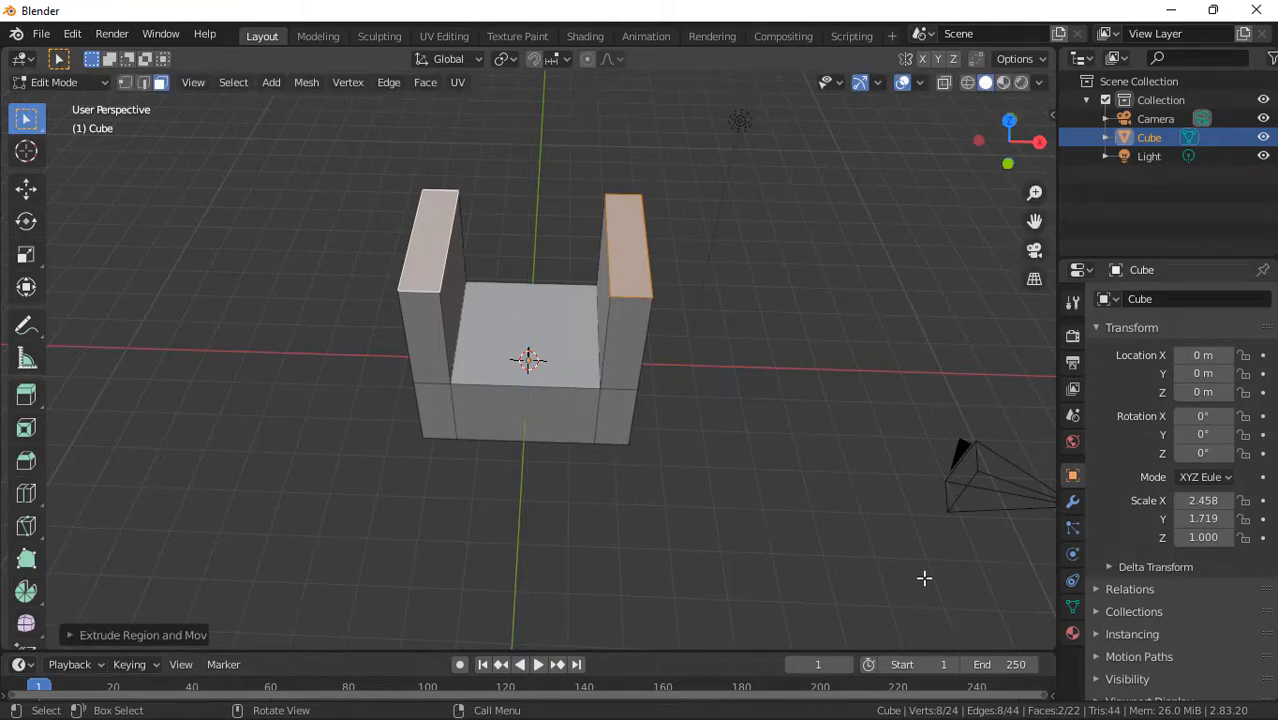
- Scale the armrests' top faces along X by about 1.08 so the arms flare outward
{"action": "key", "text": "s"}
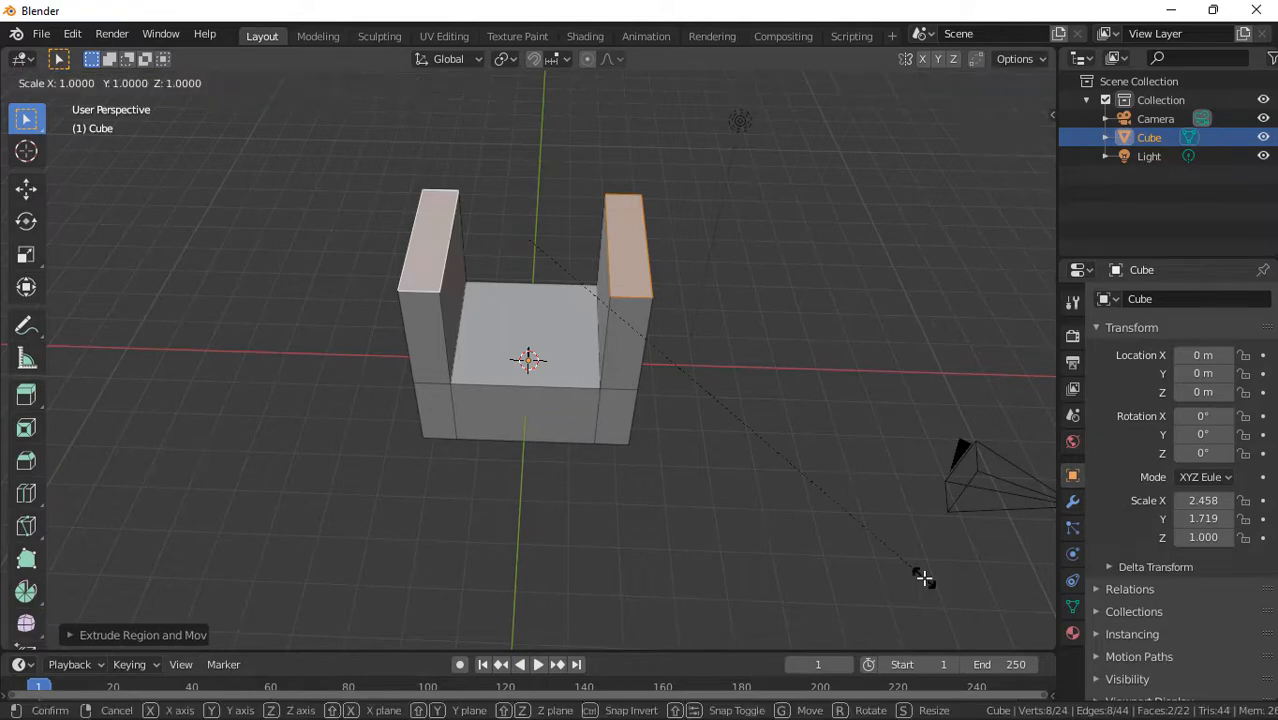
{"action": "key", "text": "x"}
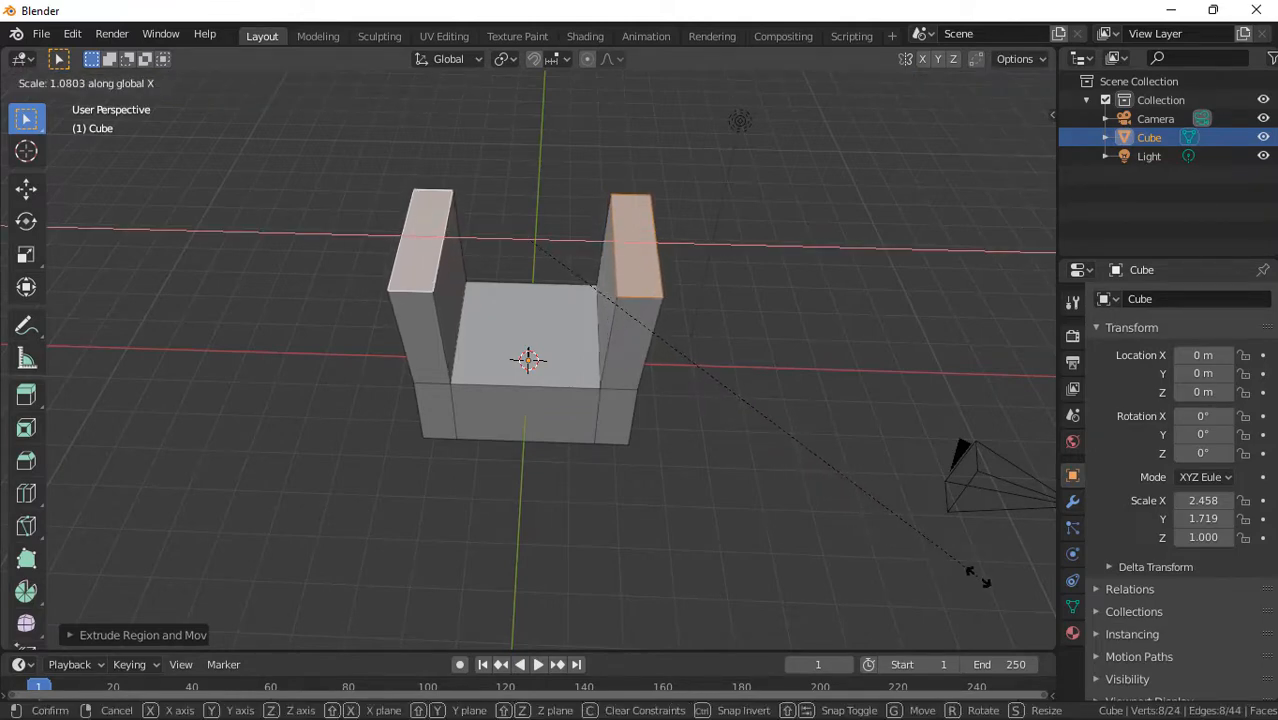
{"action": "left_click", "coordinate": [976, 577]}
- Add a lengthwise loop cut through both armrests and the seat, slid by about 0.51 toward the block's positive Y side
{"action": "left_click_drag", "start_coordinate": [1010, 142], "coordinate": [468, 356]}
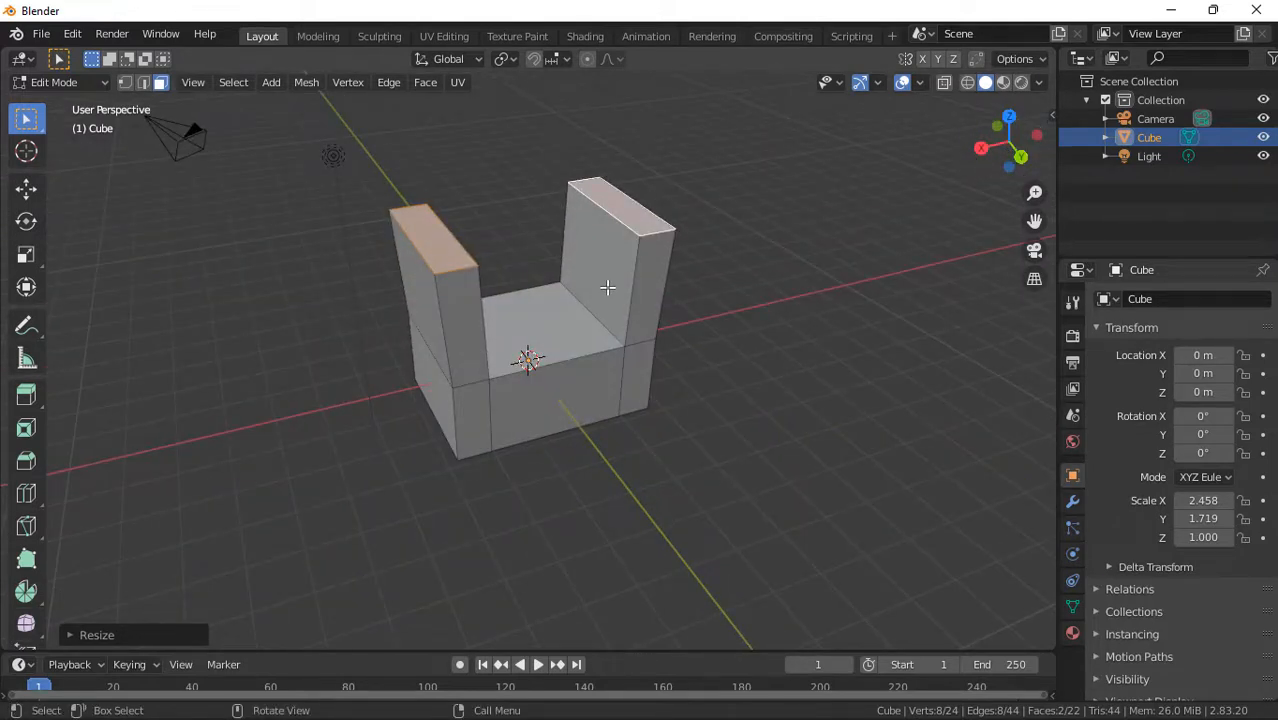
{"action": "key", "text": "ctrl+r"}
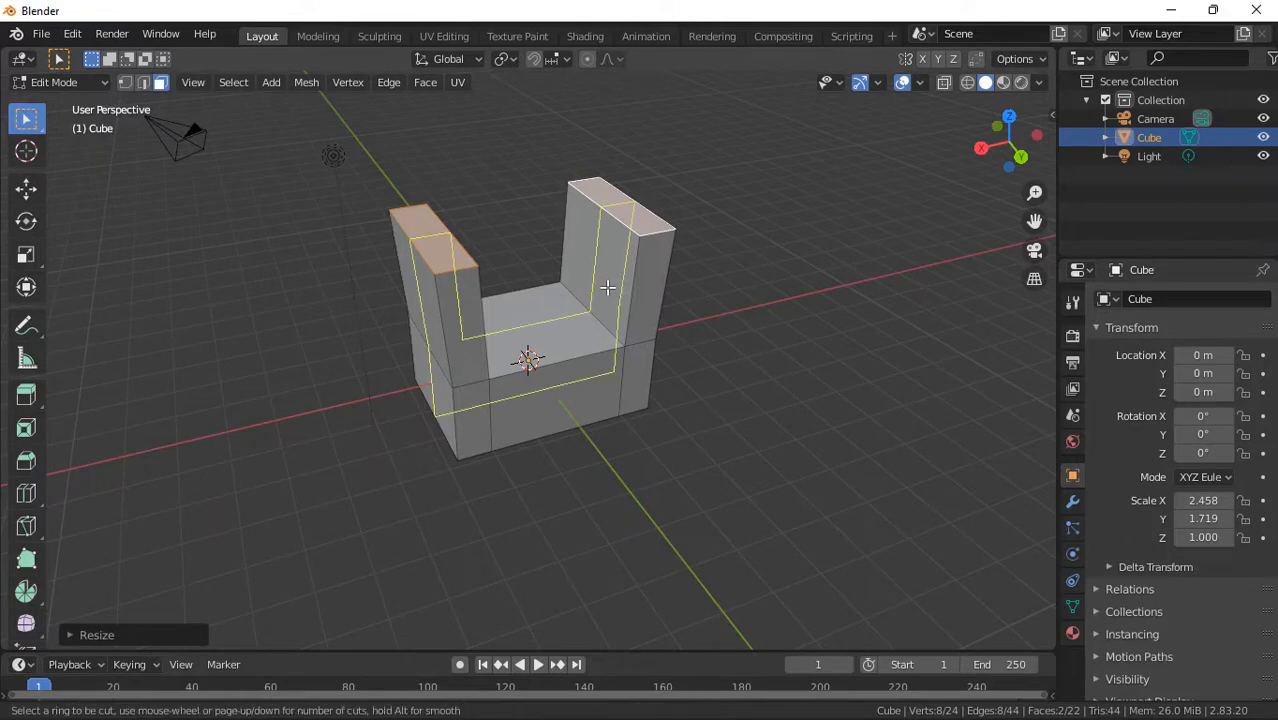
{"action": "left_click", "coordinate": [607, 287]}
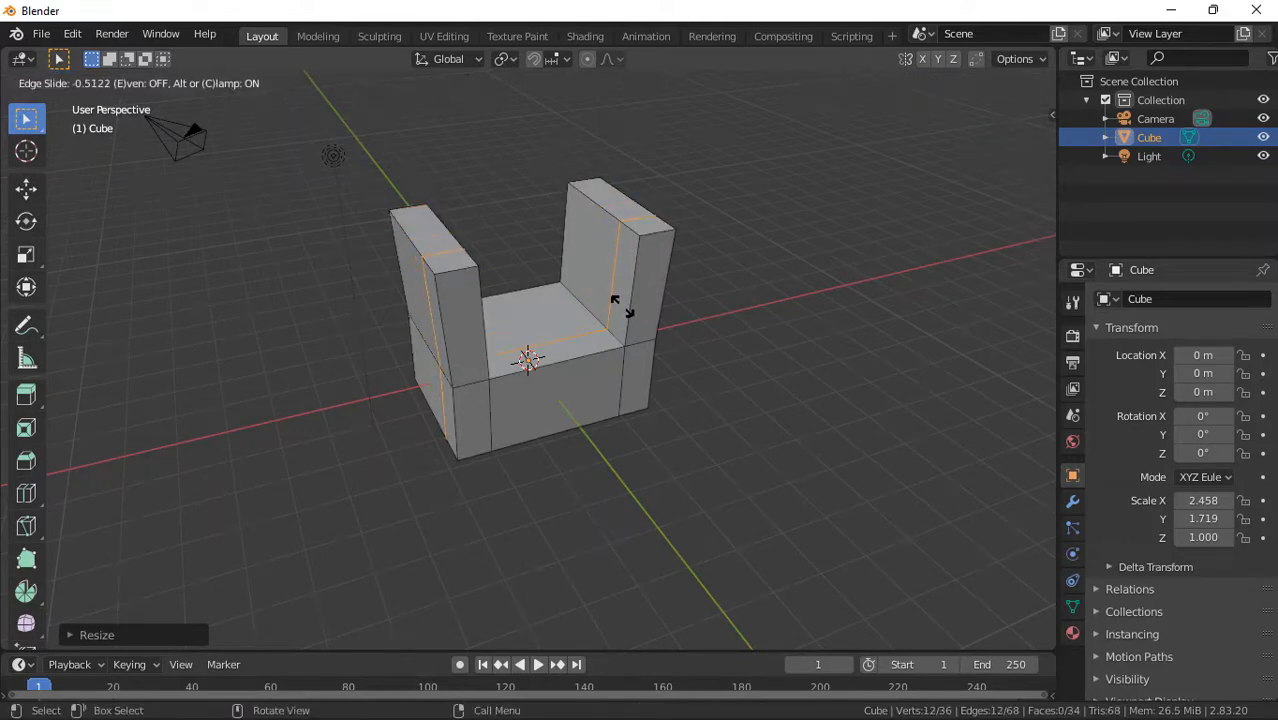
{"action": "left_click", "coordinate": [620, 304]}
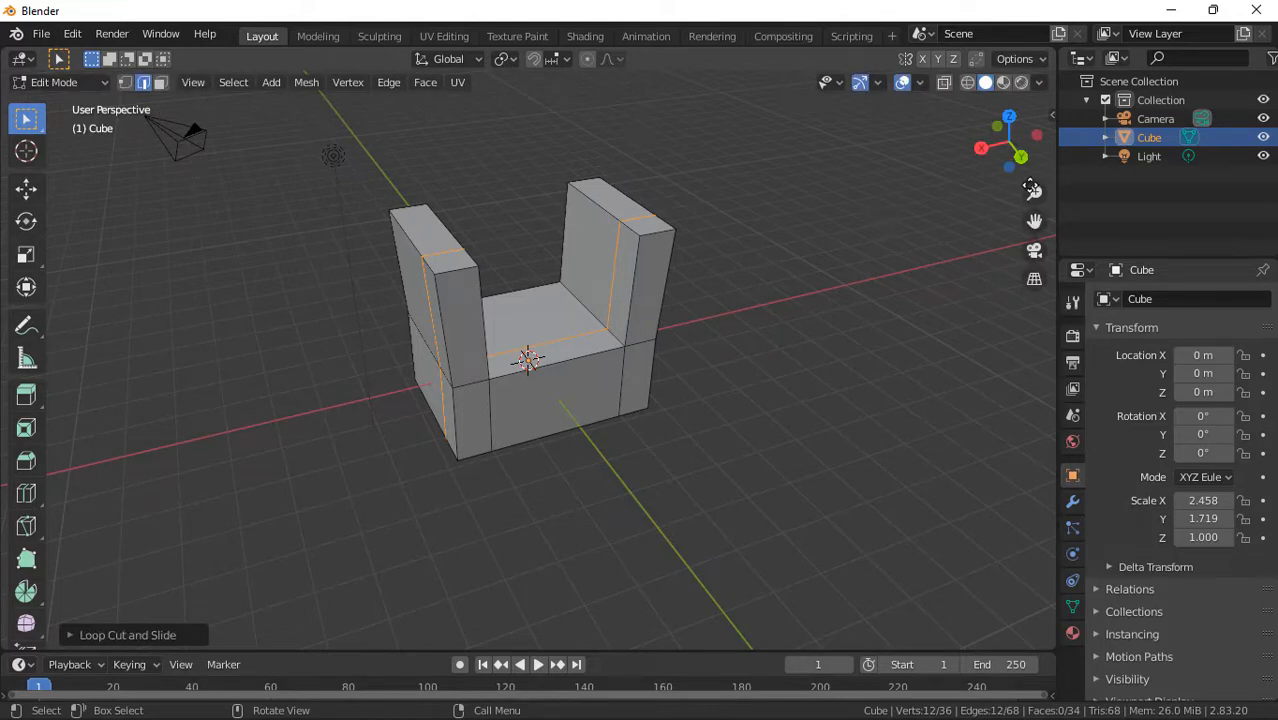
- Add one horizontal loop cut around each armrest, each slid by about 0.25 down toward the seat
{"action": "left_click", "coordinate": [1022, 160]}
{"action": "scroll", "coordinate": [643, 275], "scroll_direction": "up", "scroll_amount": 5}
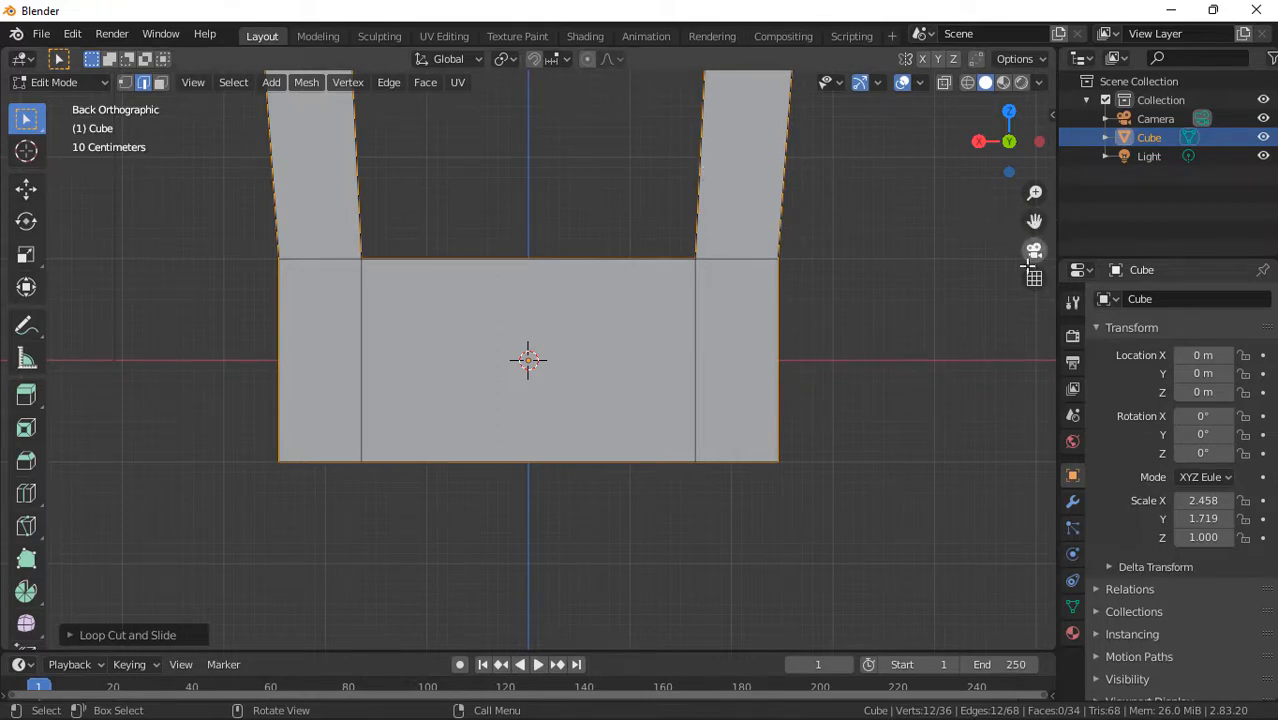
{"action": "left_click_drag", "start_coordinate": [1034, 220], "coordinate": [1022, 306]}
{"action": "scroll", "coordinate": [738, 312], "scroll_direction": "up", "scroll_amount": 1}
{"action": "scroll", "coordinate": [738, 312], "scroll_direction": "up", "scroll_amount": 1}
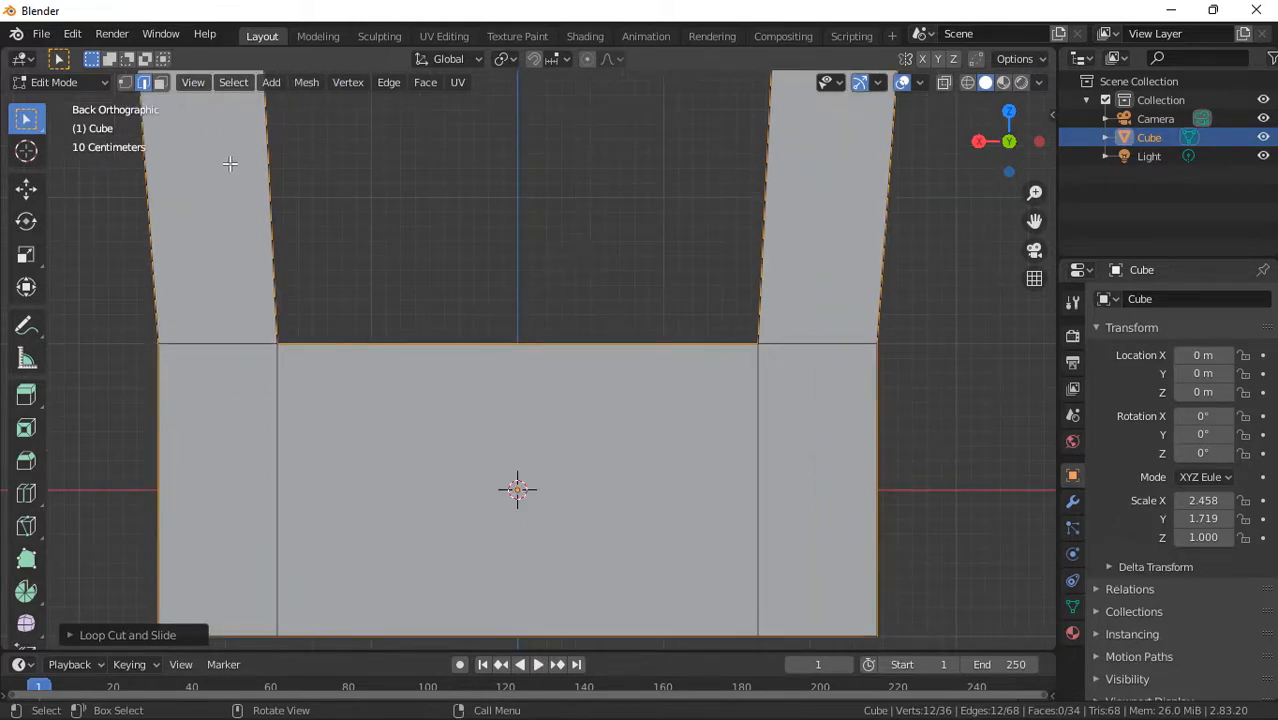
{"action": "key", "text": "ctrl+r"}
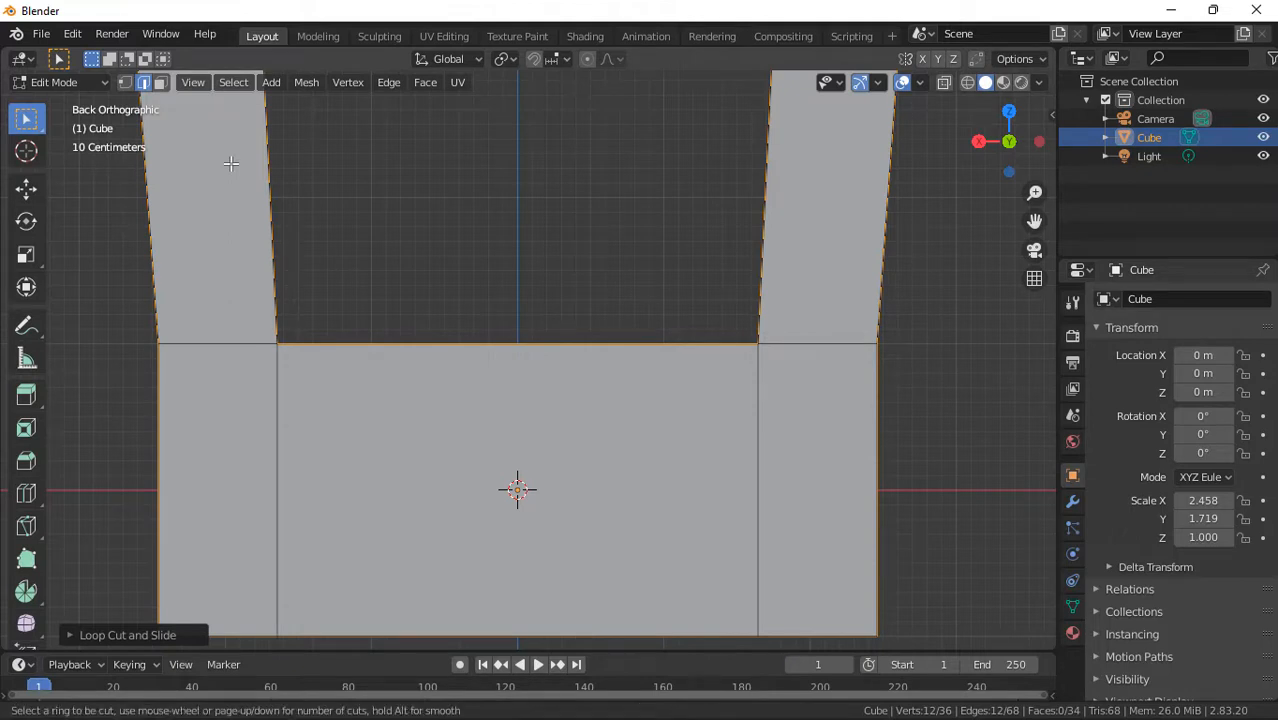
{"action": "left_click", "coordinate": [236, 126]}
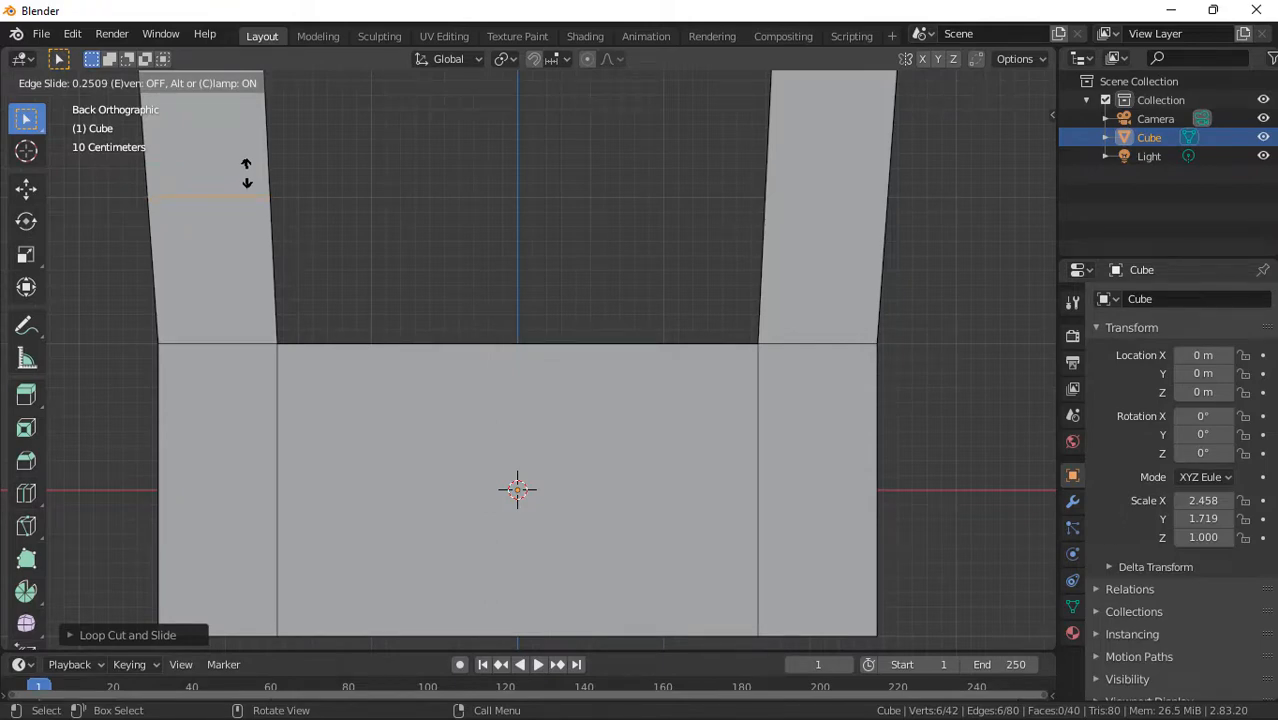
{"action": "left_click", "coordinate": [246, 173]}
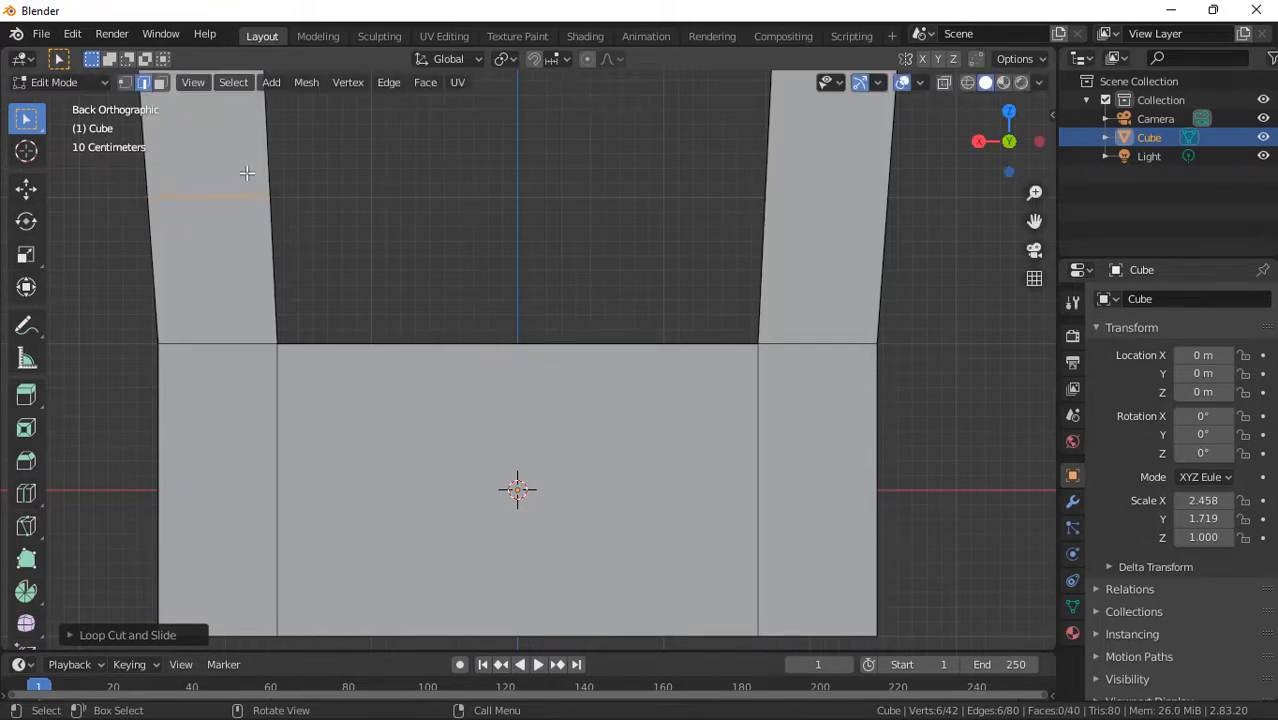
{"action": "key", "text": "ctrl+r"}
{"action": "left_click", "coordinate": [854, 172]}
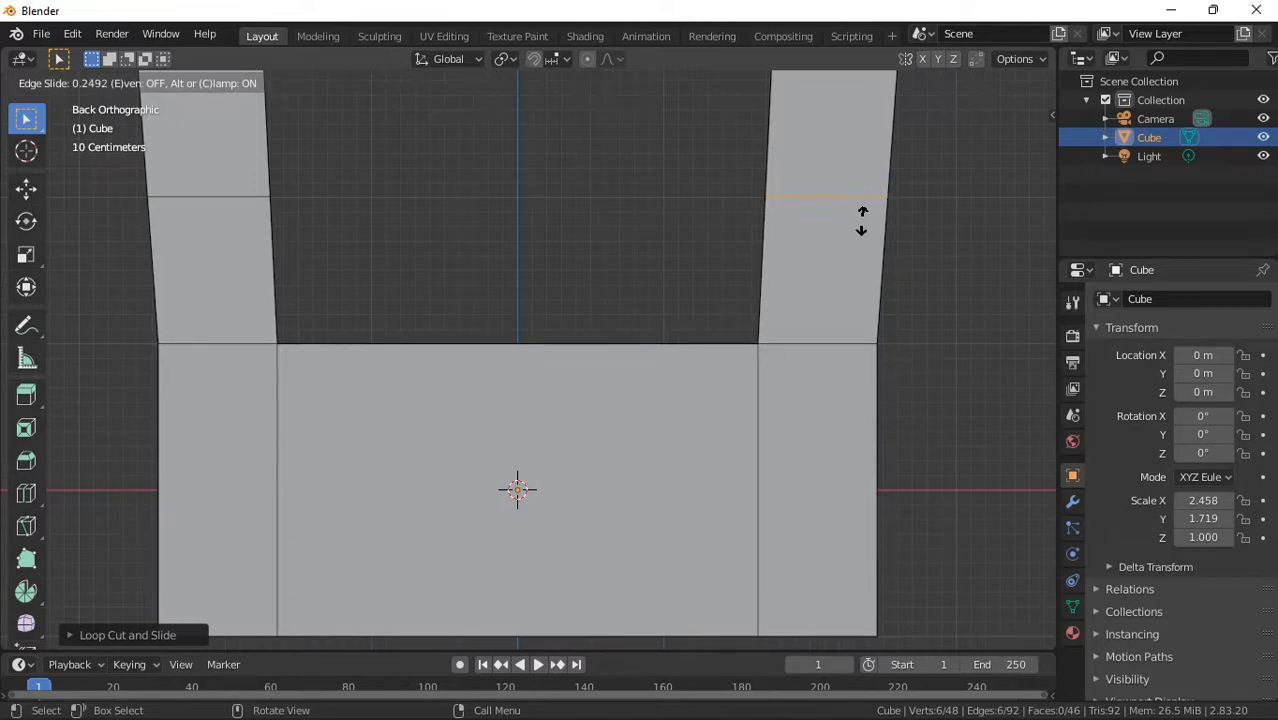
{"action": "left_click", "coordinate": [857, 218]}
- In face selection, bridge the two upper inner armrest faces at the positive Y end with Bridge Edge Loops to form the backrest
{"action": "scroll", "coordinate": [912, 199], "scroll_direction": "down", "scroll_amount": 8}
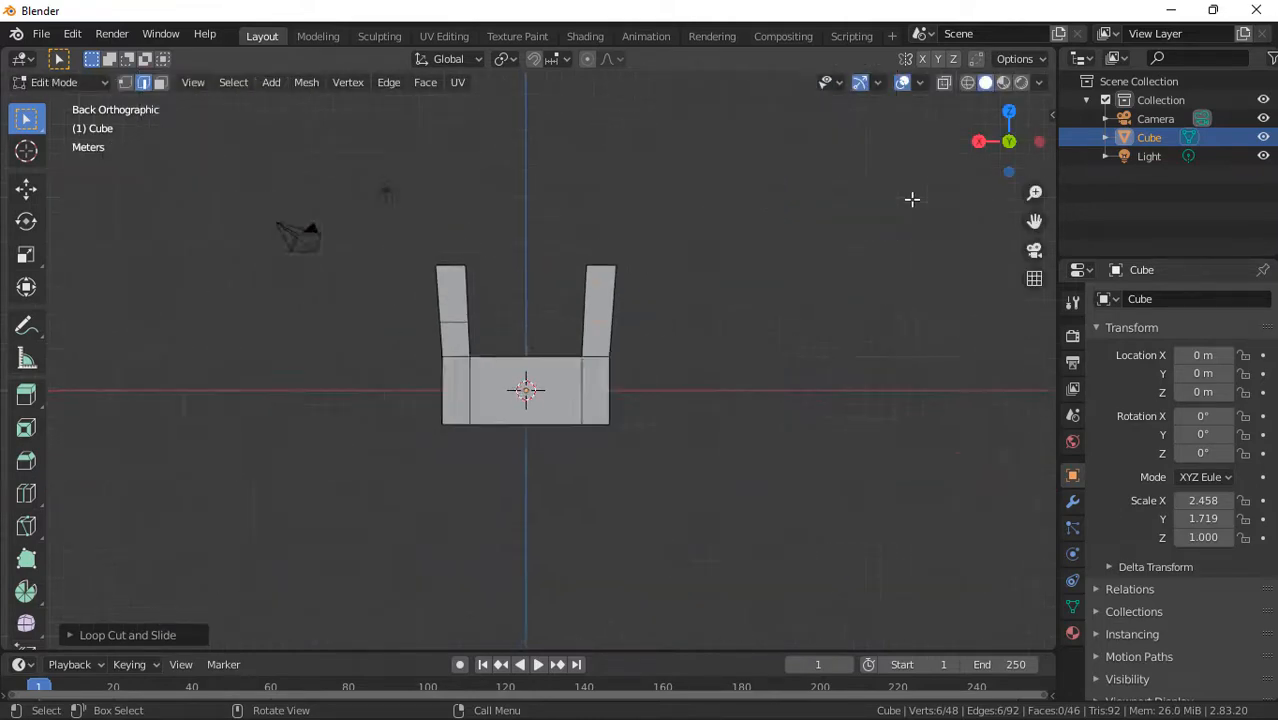
{"action": "left_click_drag", "start_coordinate": [1006, 128], "coordinate": [702, 272]}
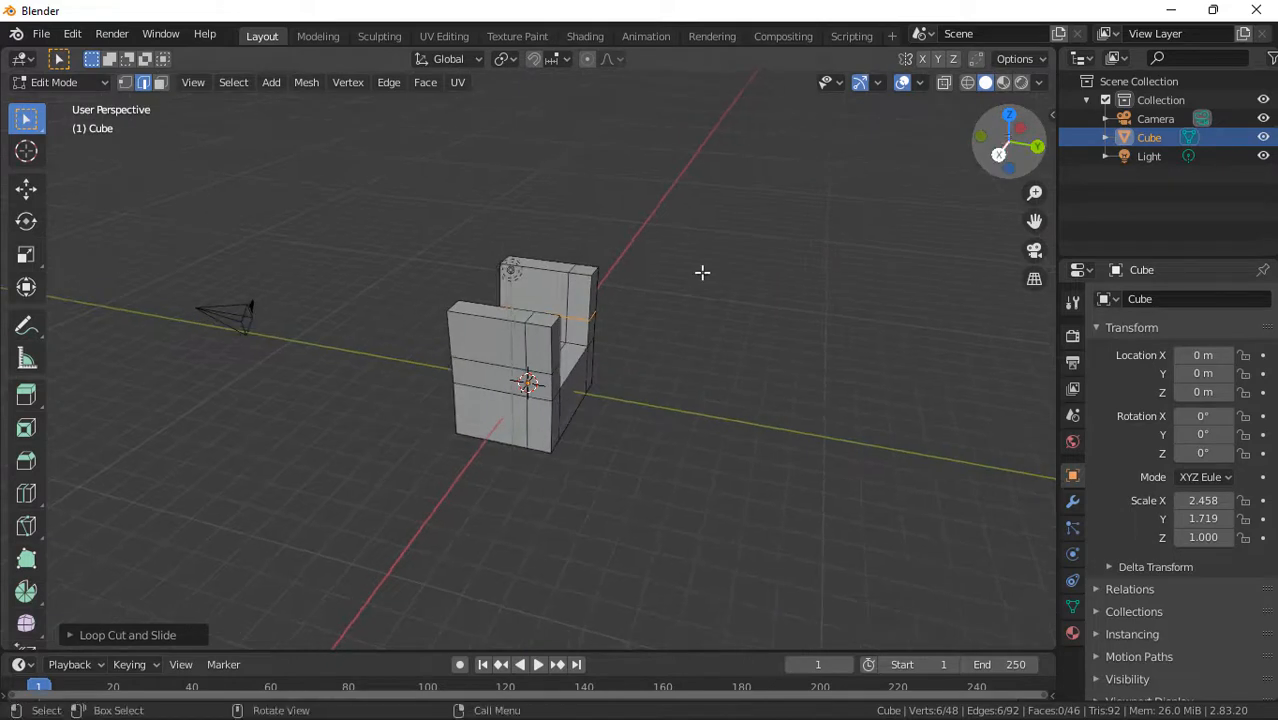
{"action": "scroll", "coordinate": [616, 284], "scroll_direction": "up", "scroll_amount": 5}
{"action": "left_click_drag", "start_coordinate": [998, 160], "coordinate": [1005, 150]}
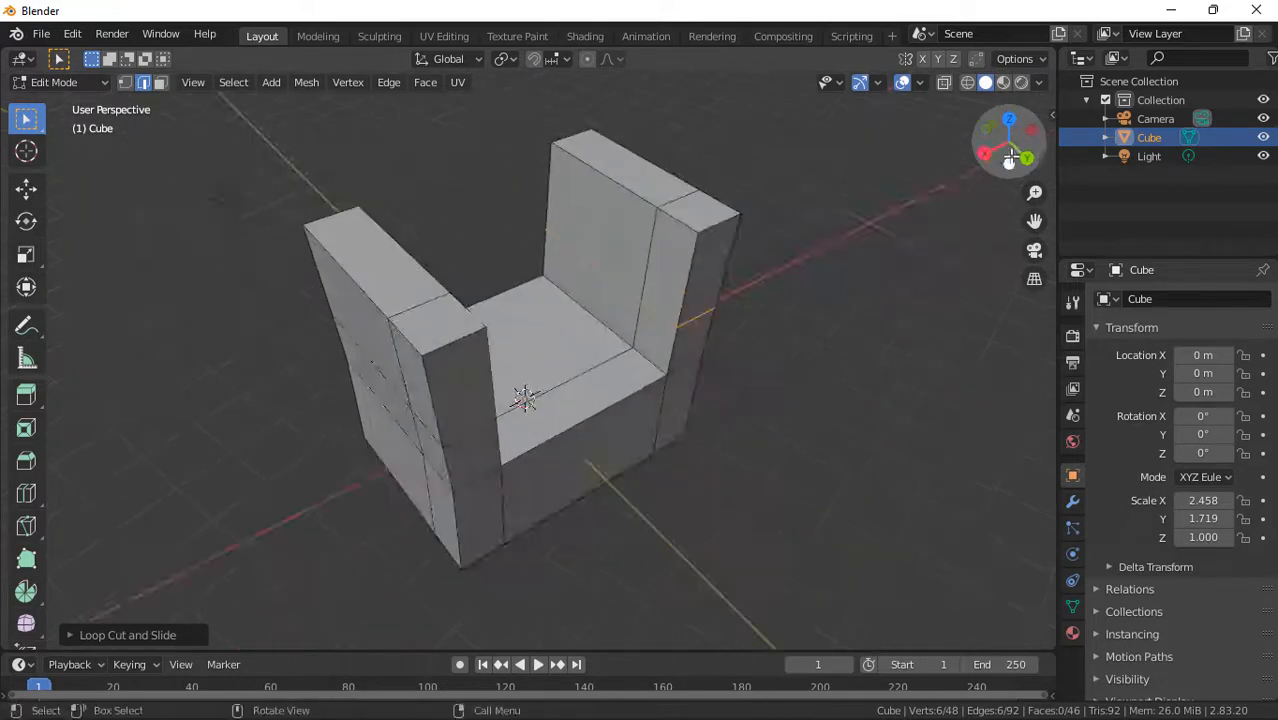
{"action": "left_click", "coordinate": [160, 84]}
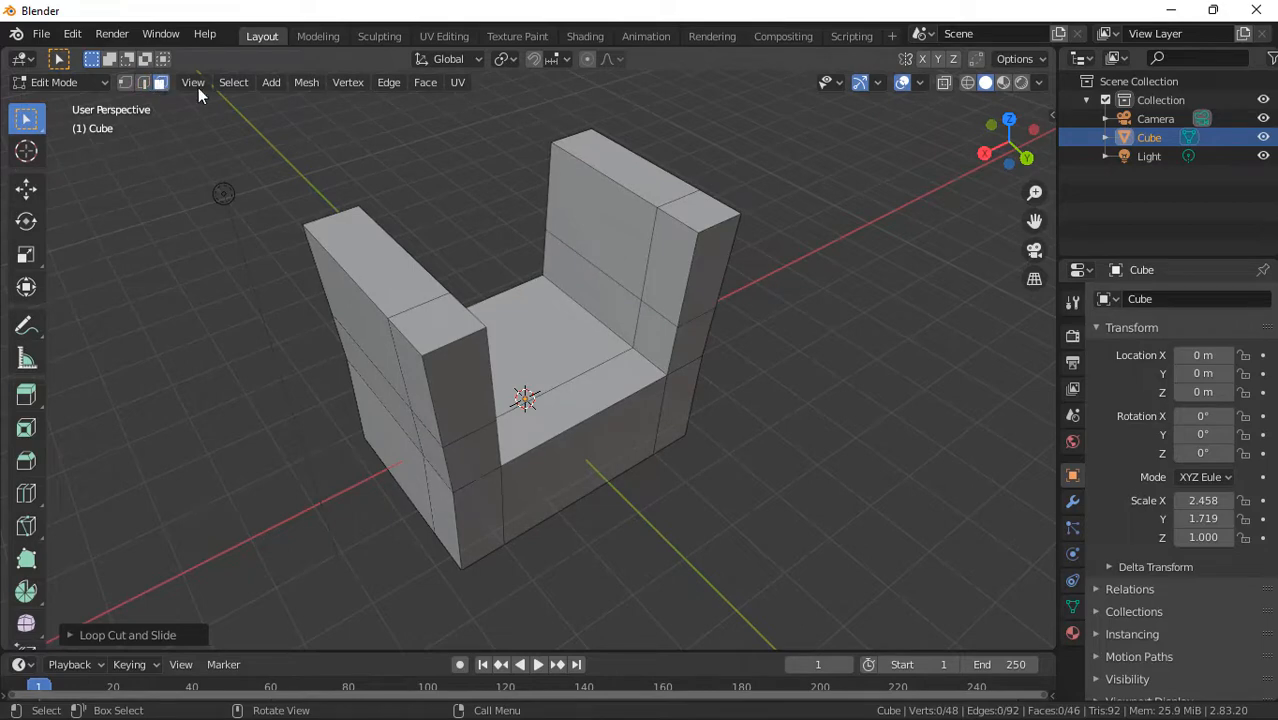
{"action": "left_click", "coordinate": [683, 253]}
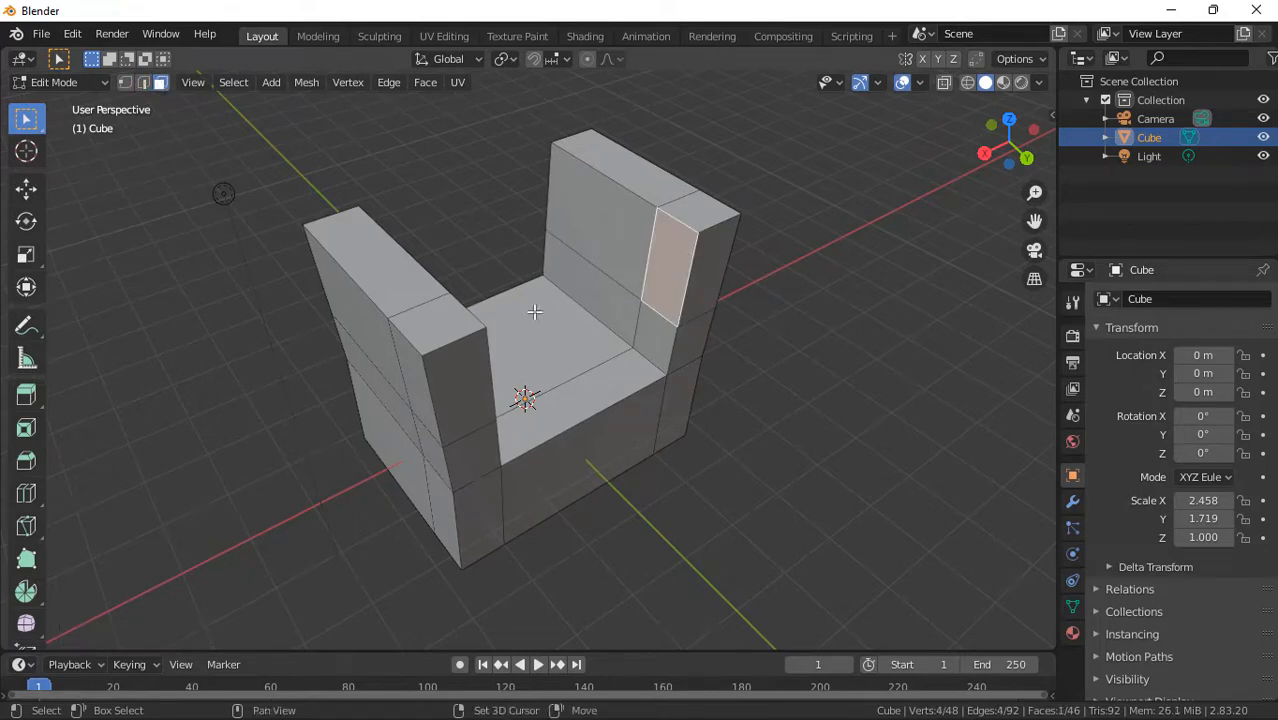
{"action": "left_click_drag", "start_coordinate": [1012, 150], "coordinate": [985, 152]}
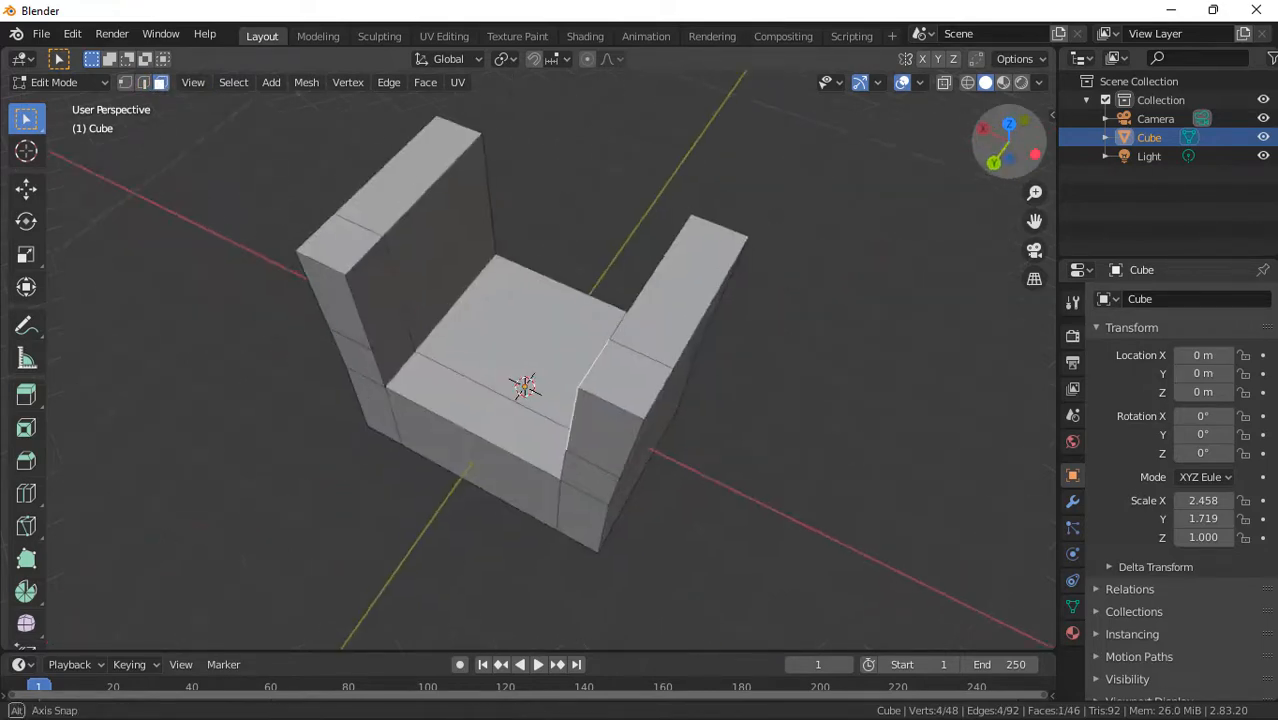
{"action": "left_click", "coordinate": [366, 286], "text": "shift"}
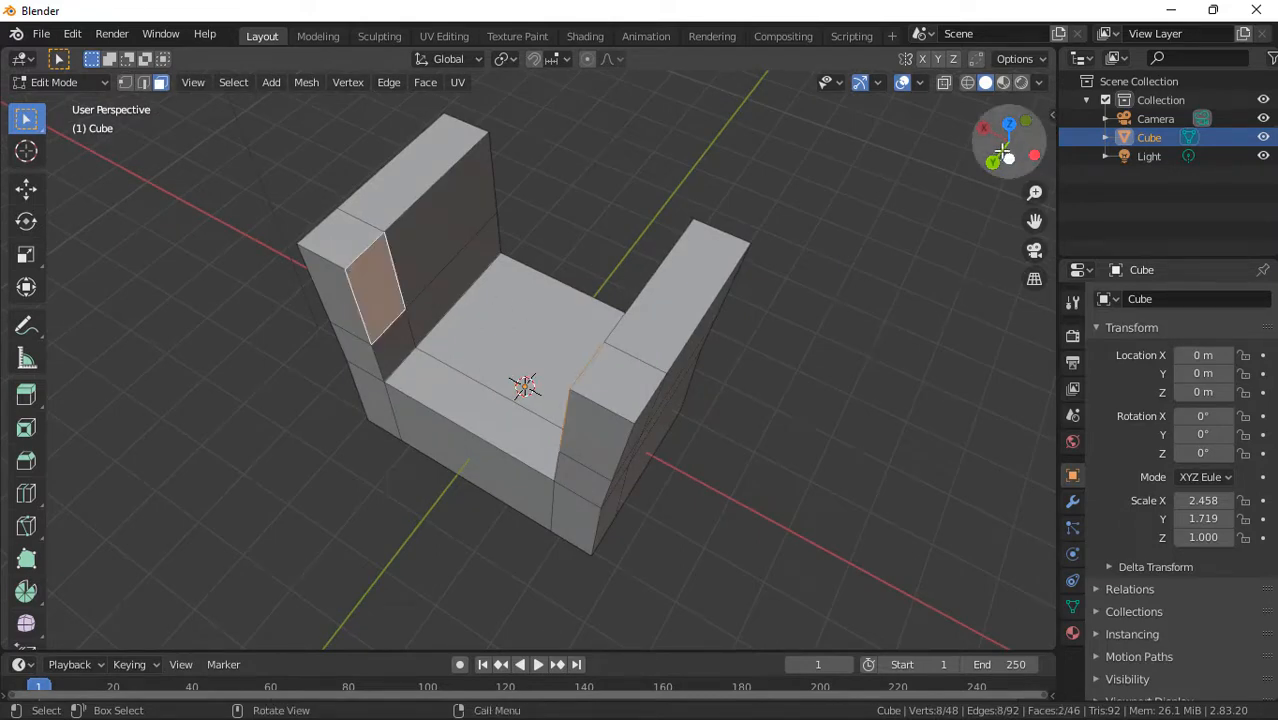
{"action": "left_click_drag", "start_coordinate": [1040, 130], "coordinate": [1002, 136]}
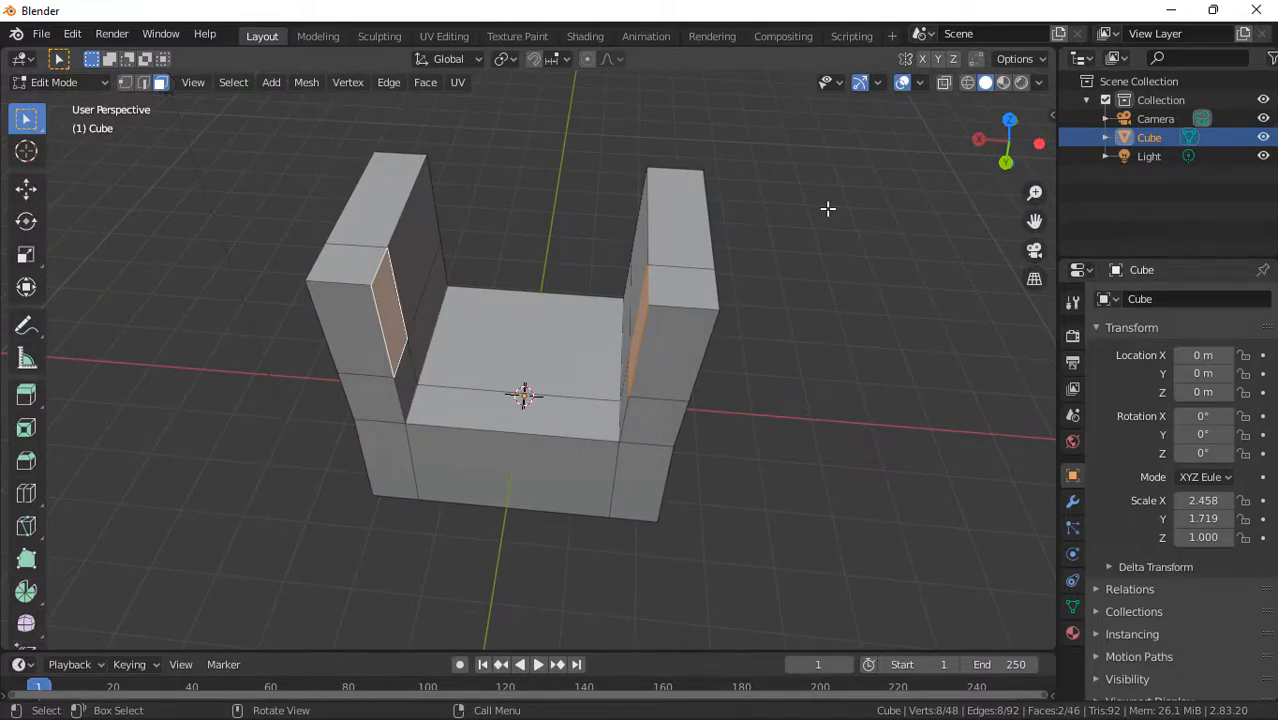
{"action": "key", "text": "F3"}
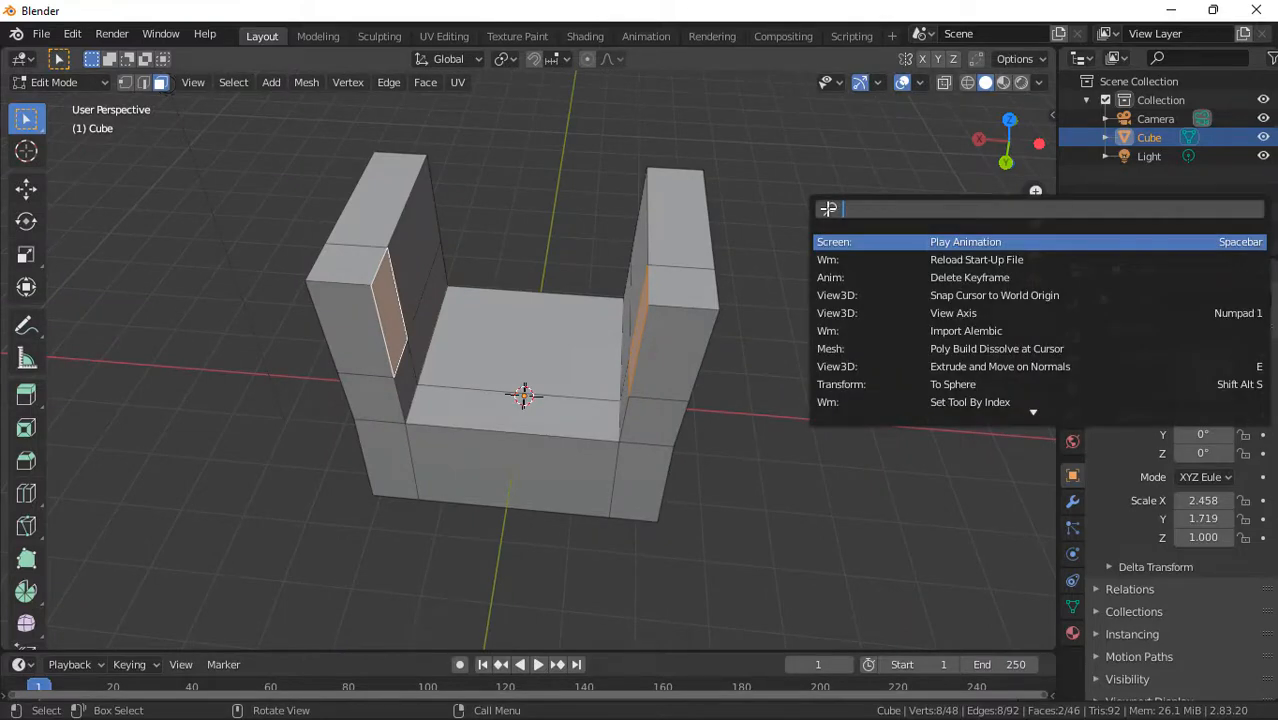
{"action": "type", "text": "b"}
{"action": "type", "text": "ri"}
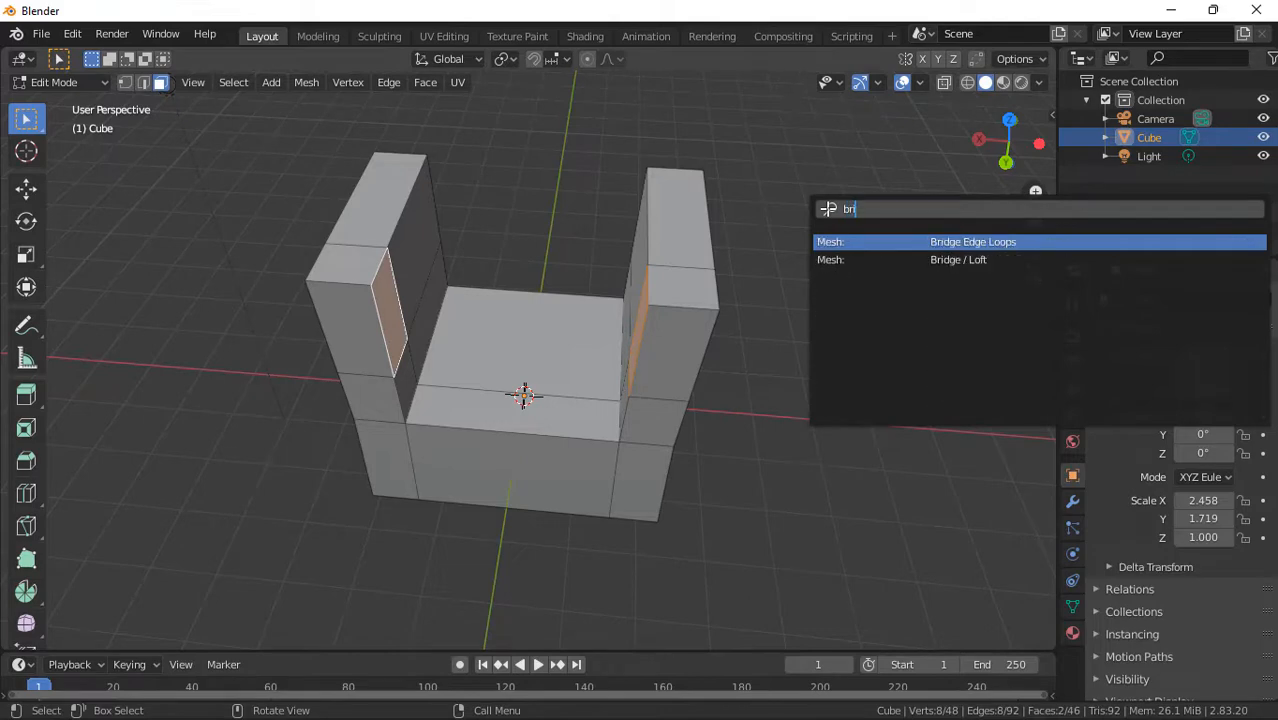
{"action": "left_click", "coordinate": [945, 241]}
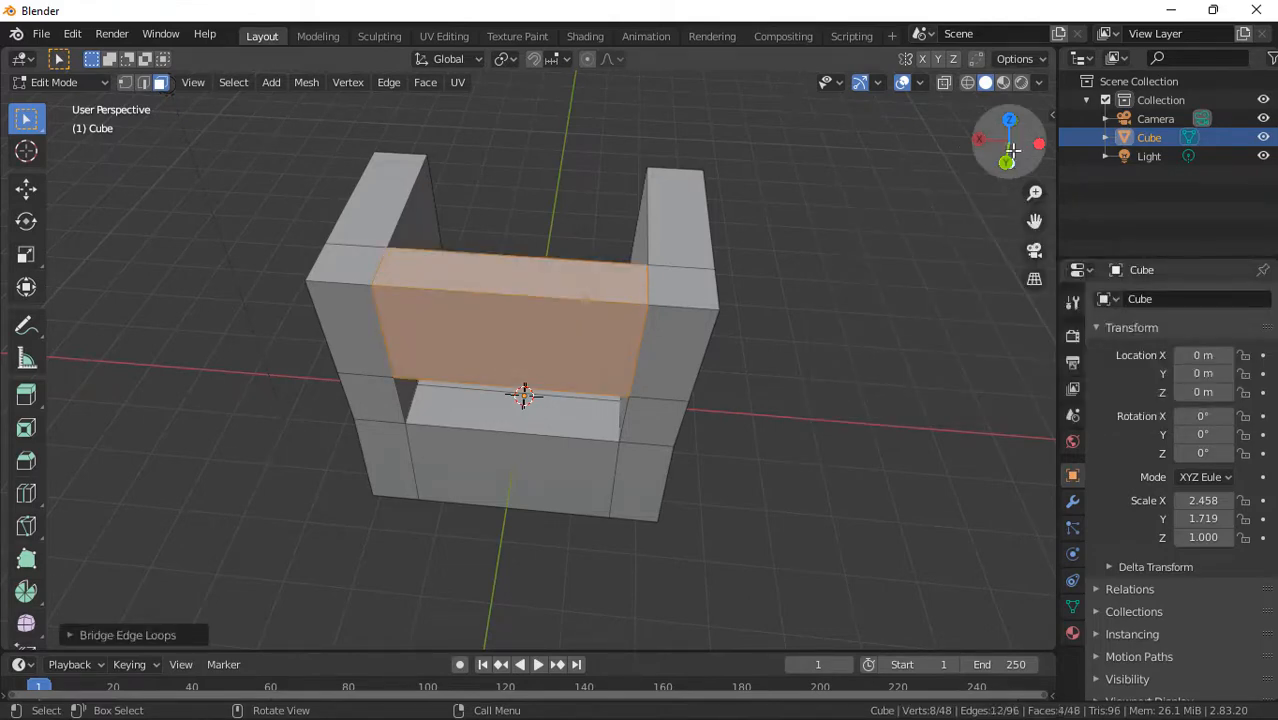
- Select all six faces on the underside of the chair and show the model in the front orthographic view
{"action": "middle_click_drag", "start_coordinate": [760, 380], "coordinate": [325, 325]}
{"action": "left_click_drag", "start_coordinate": [1011, 160], "coordinate": [631, 454]}
{"action": "left_click", "coordinate": [980, 240]}
{"action": "key", "text": "c"}
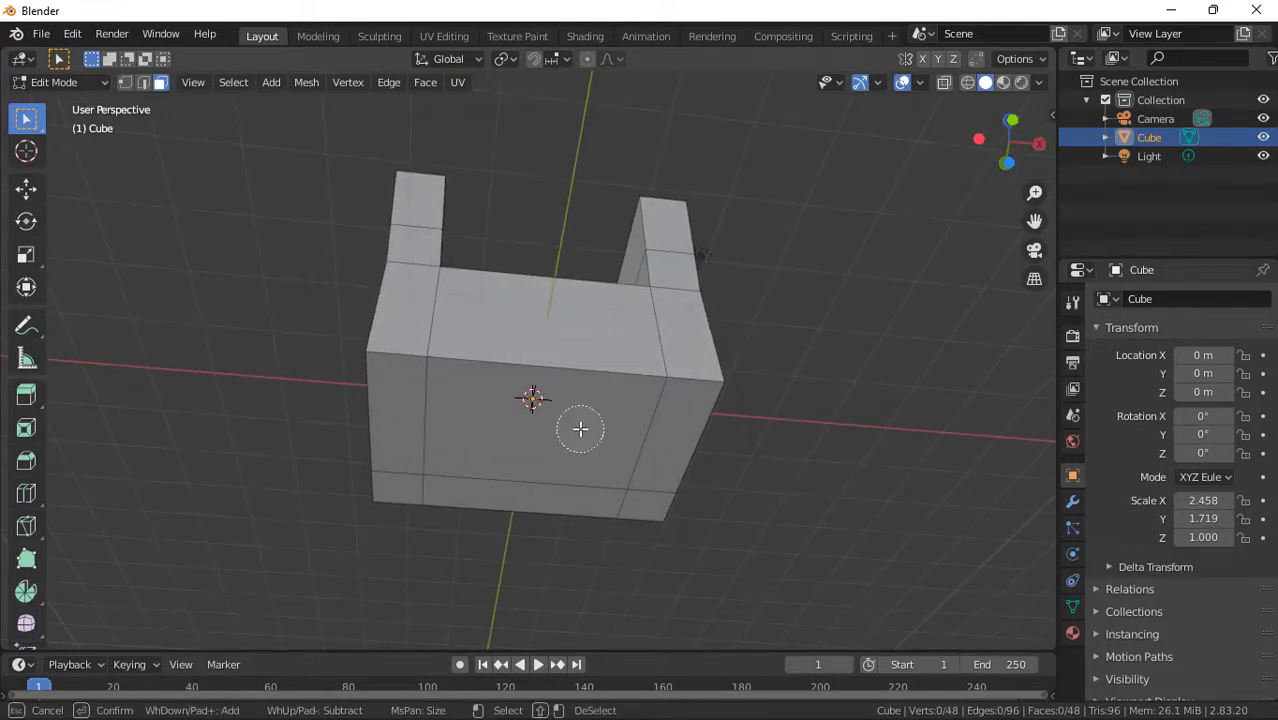
{"action": "left_click", "coordinate": [416, 426]}
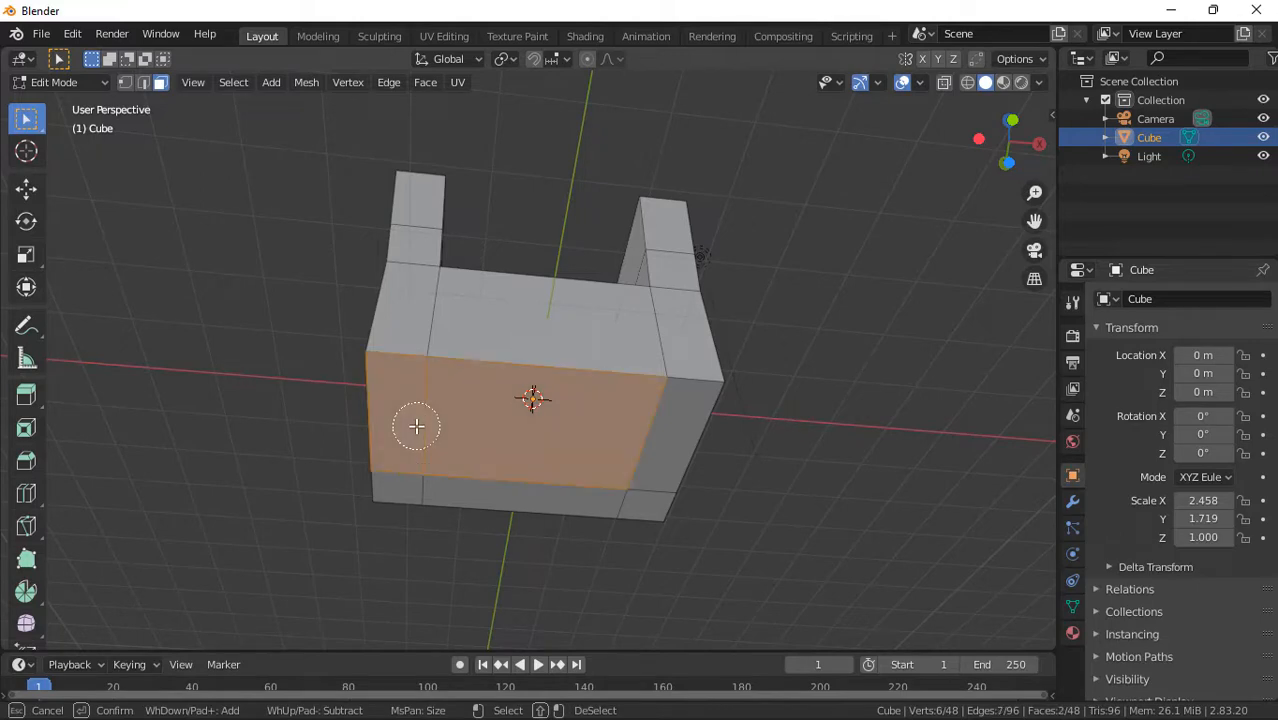
{"action": "mouse_move", "coordinate": [530, 413]}
{"action": "left_mouse_down"}
{"action": "mouse_move", "coordinate": [639, 428]}
{"action": "mouse_move", "coordinate": [650, 456]}
{"action": "mouse_move", "coordinate": [630, 480]}
{"action": "mouse_move", "coordinate": [593, 485]}
{"action": "mouse_move", "coordinate": [414, 465]}
{"action": "left_mouse_up"}
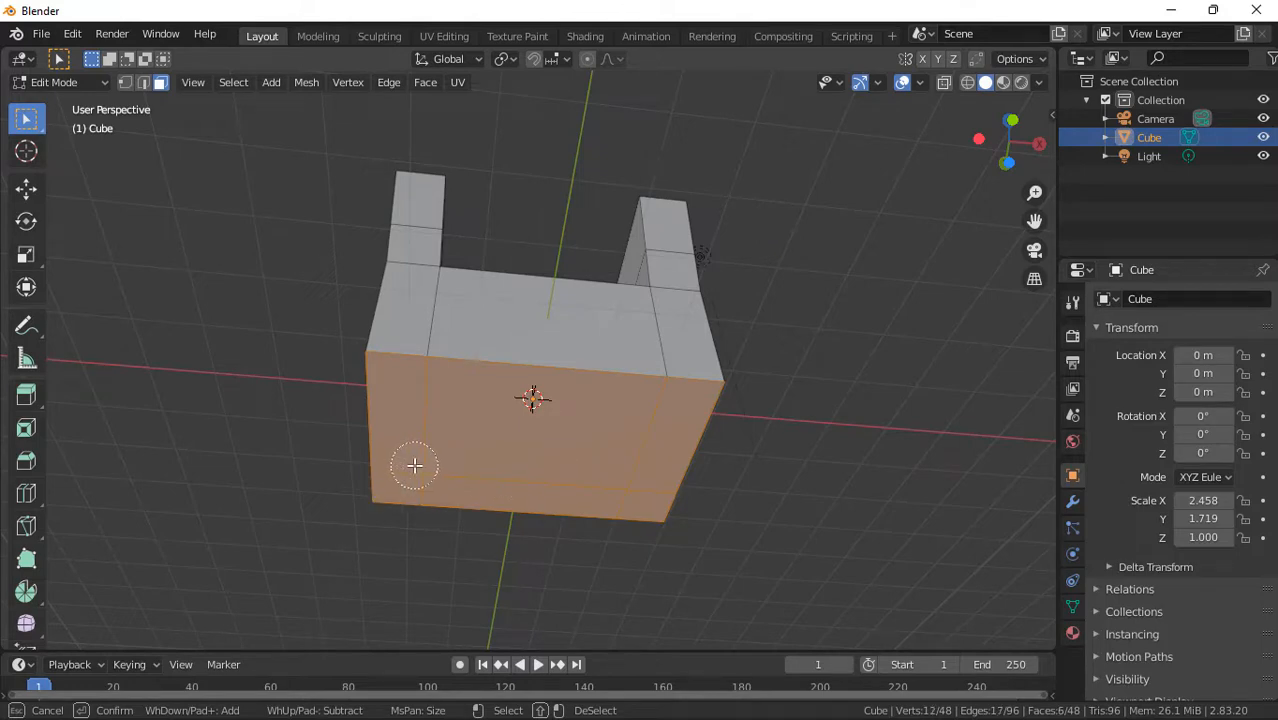
{"action": "key", "text": "Escape"}
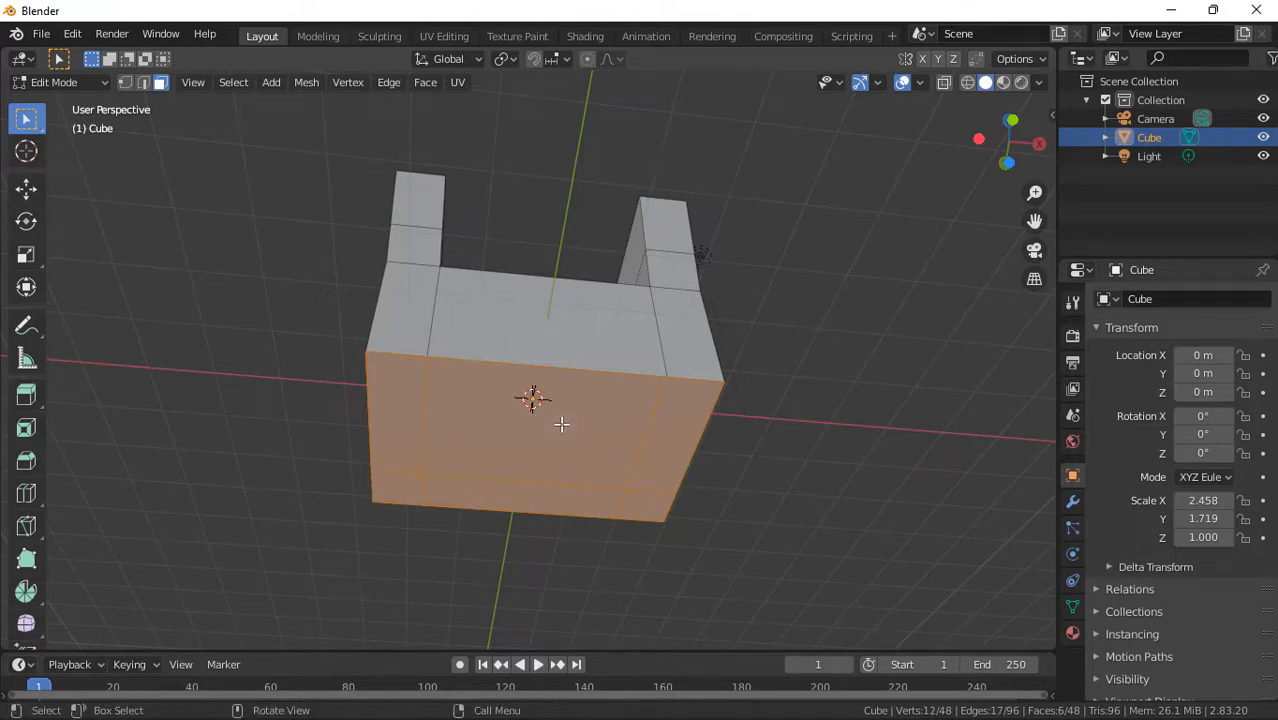
{"action": "left_click", "coordinate": [1011, 122]}
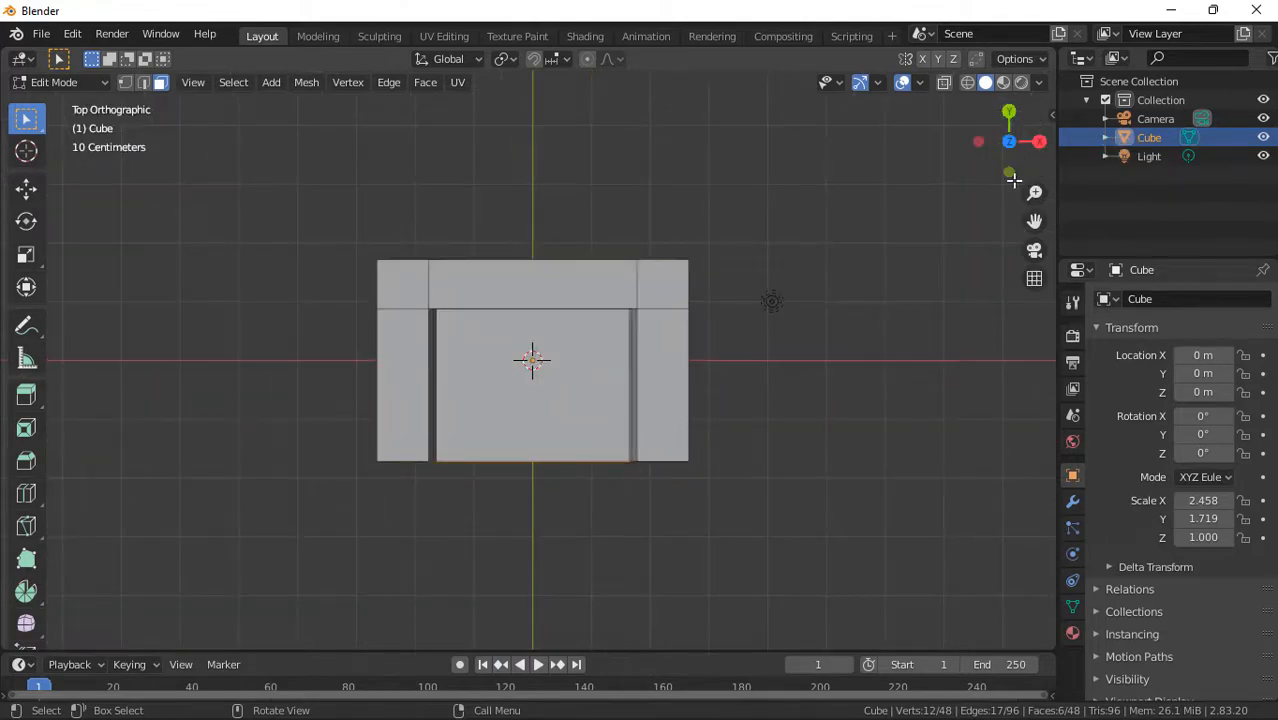
{"action": "left_click", "coordinate": [1011, 172]}
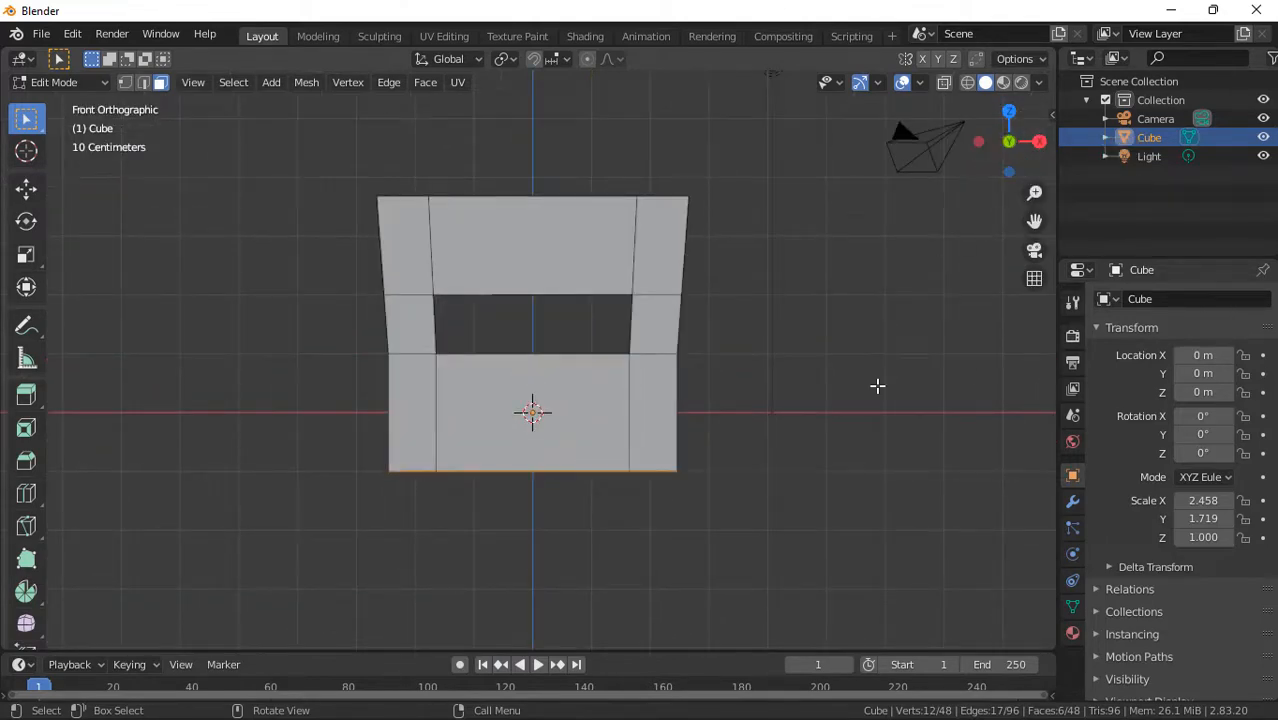
- Try scaling the bottom faces uniformly by about 0.90, and undo it
{"action": "key", "text": "s"}
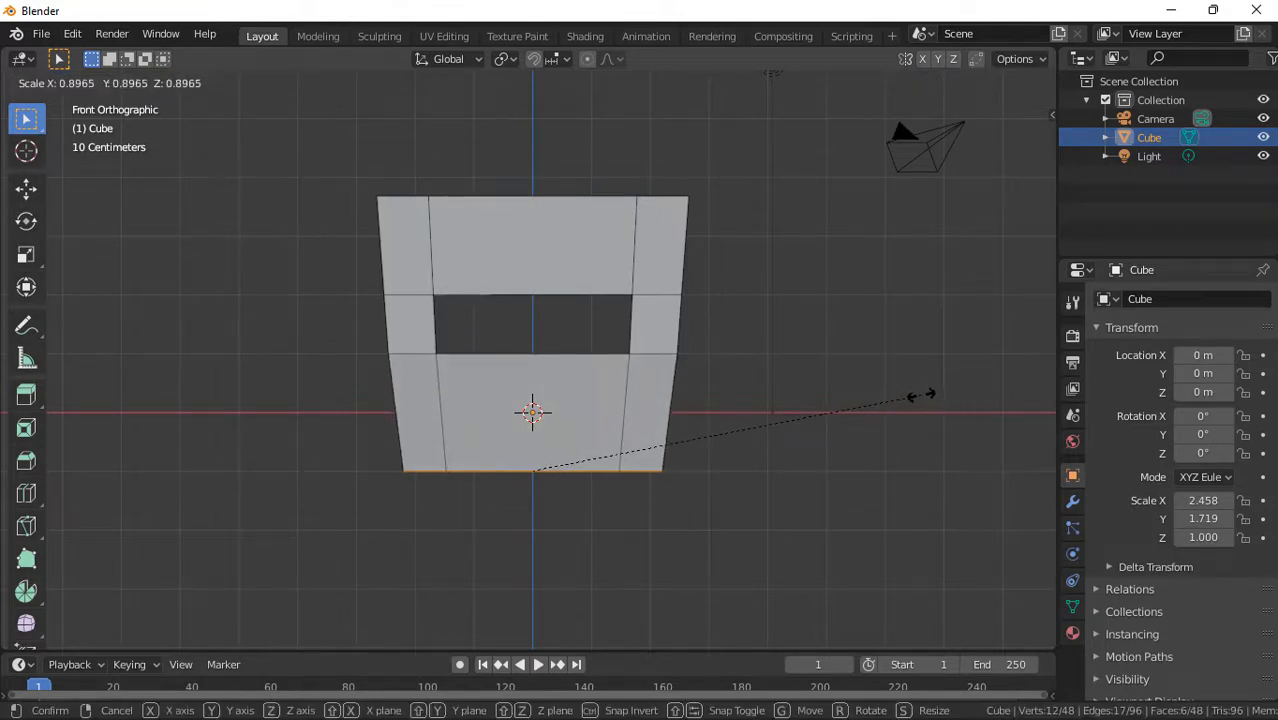
{"action": "left_click", "coordinate": [920, 395]}
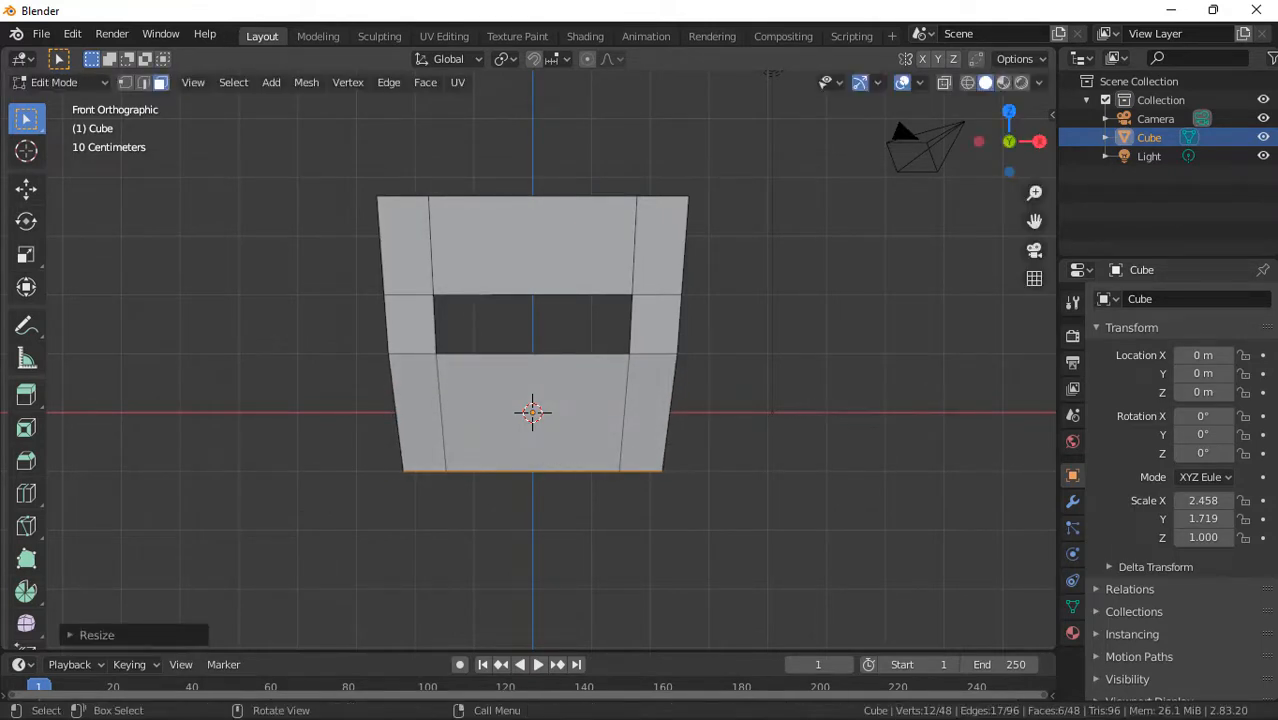
{"action": "key", "text": "ctrl+z"}
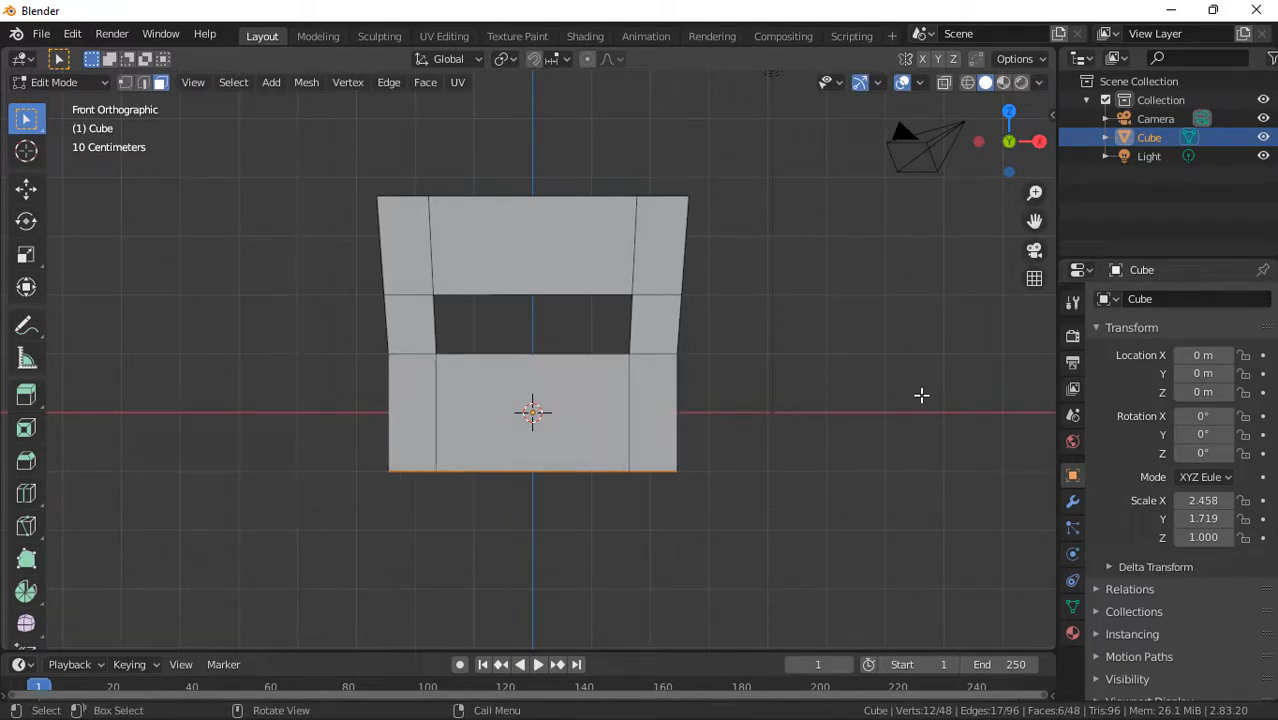
- Scale the chair's bottom faces along X by about 0.90 so the base tapers inward
{"action": "key", "text": "s"}
{"action": "key", "text": "x"}
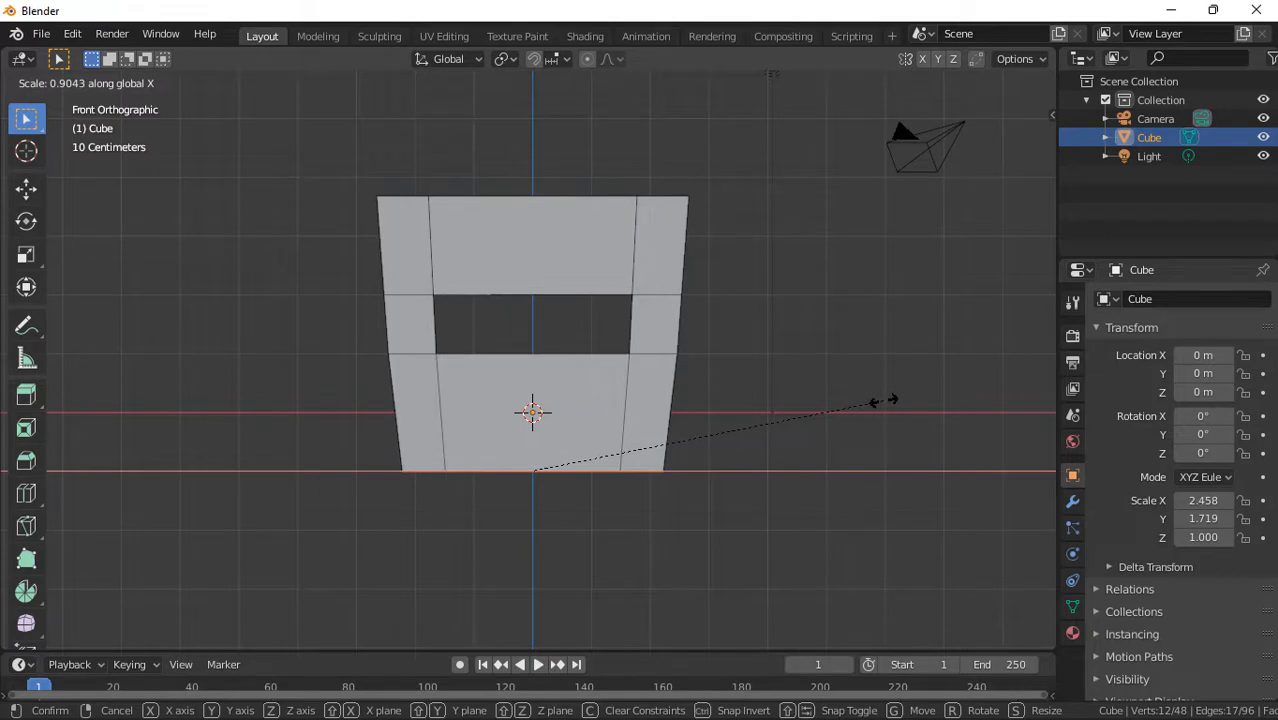
{"action": "left_click", "coordinate": [884, 397]}
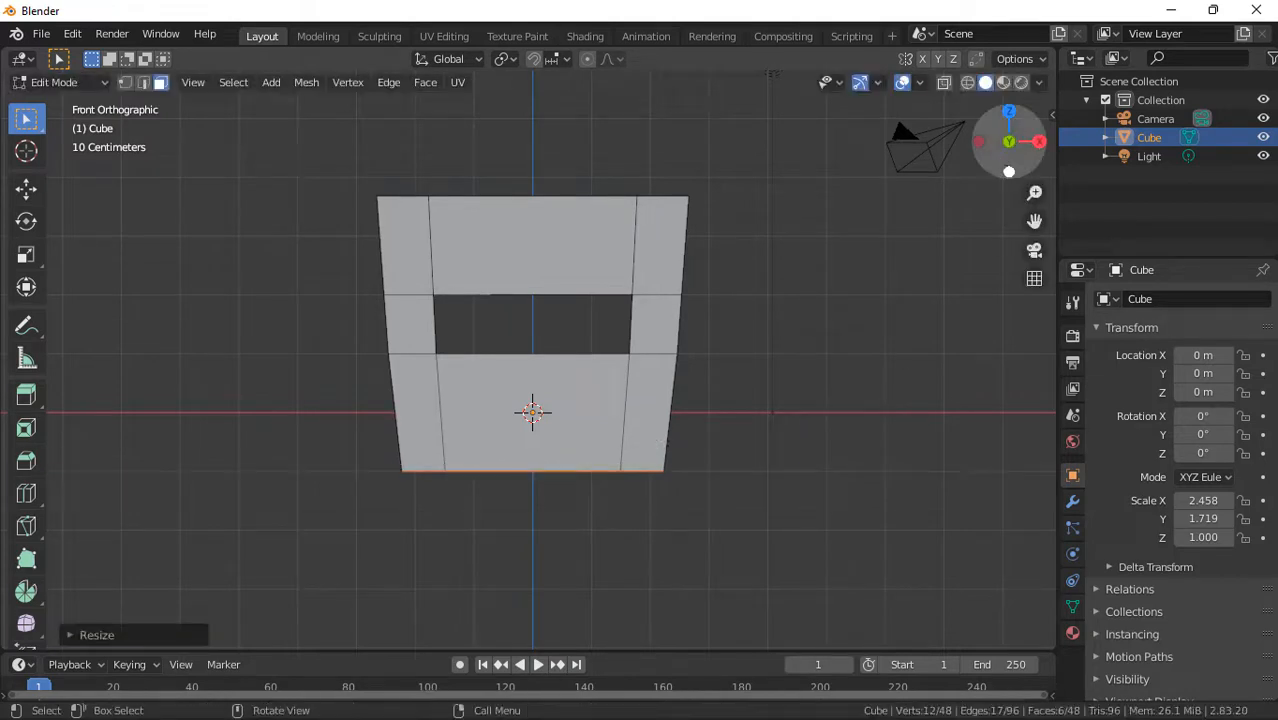
- Move the chair's bottom faces about 0.17 m along positive Y toward the backrest side
{"action": "left_click_drag", "start_coordinate": [1008, 172], "coordinate": [828, 199]}
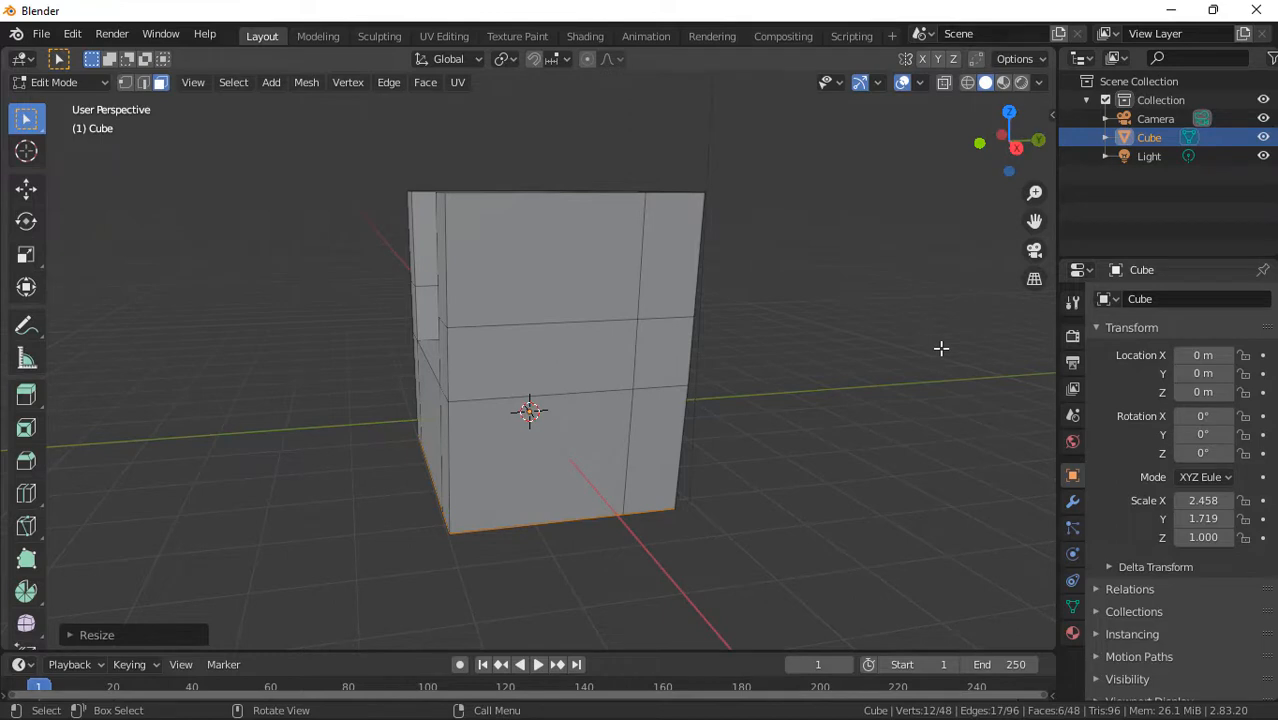
{"action": "key", "text": "g"}
{"action": "key", "text": "y"}
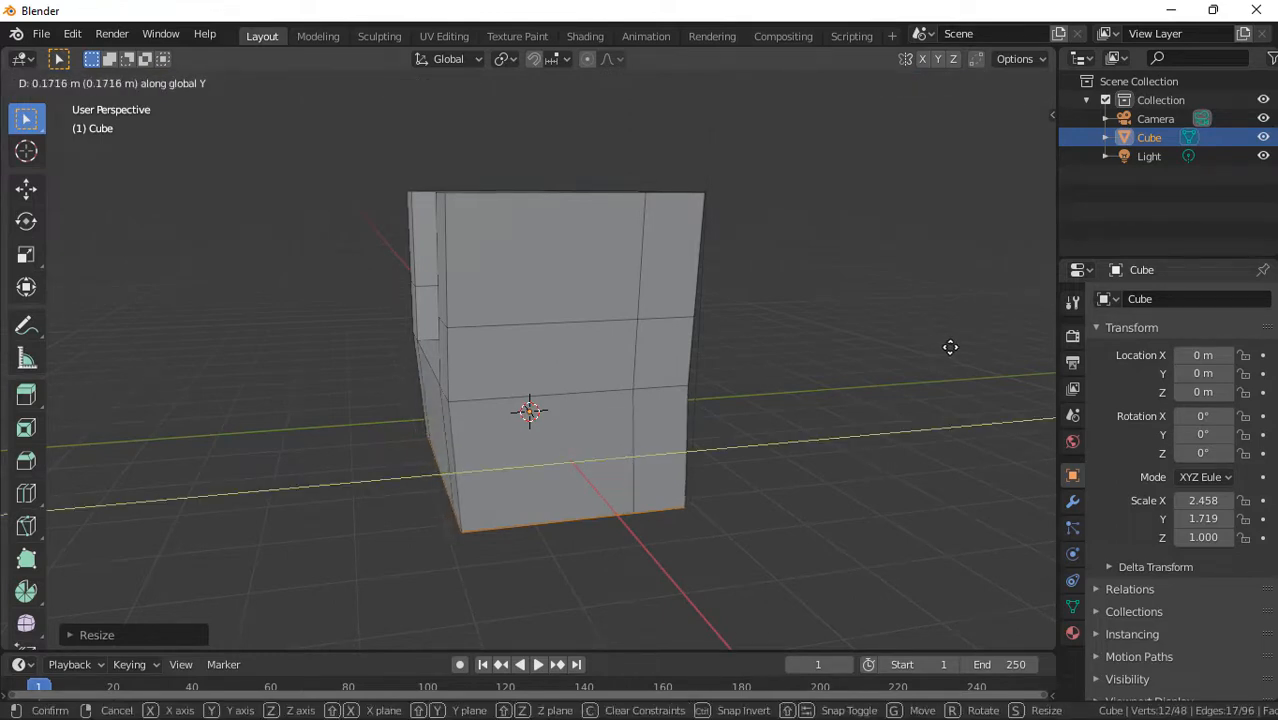
{"action": "left_click", "coordinate": [950, 347]}
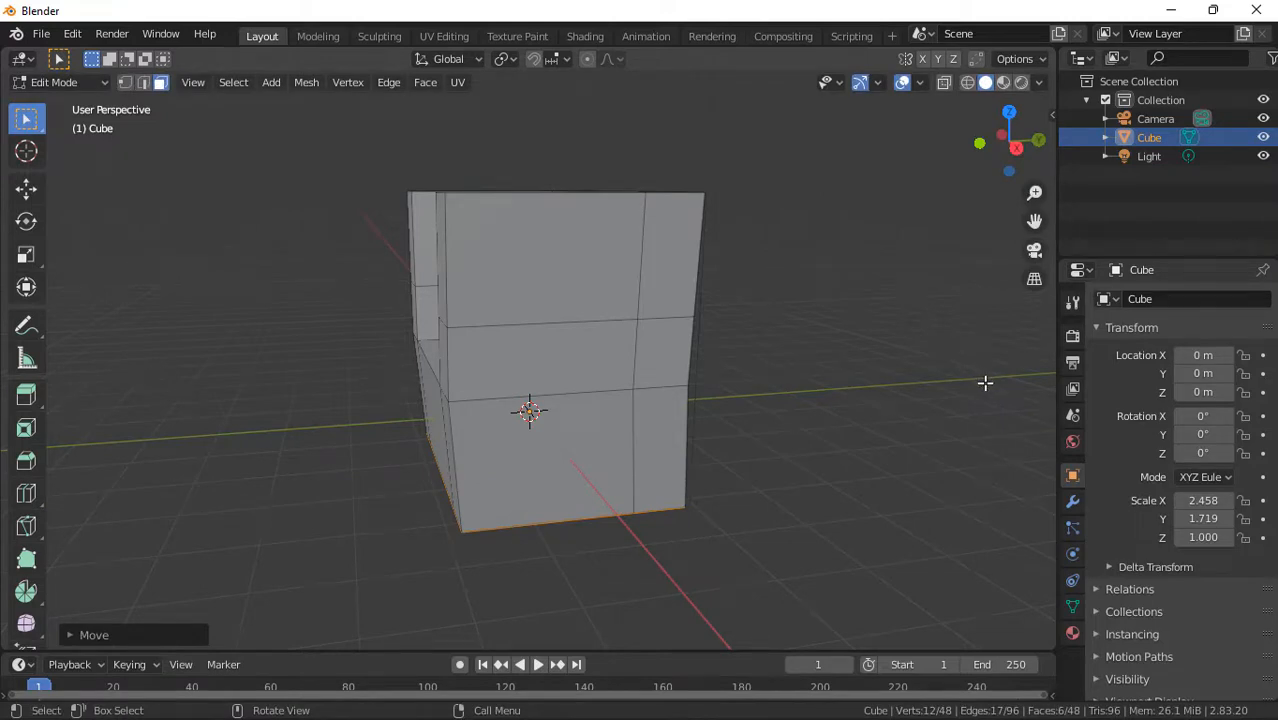
- Scale the bottom faces along Y by about 0.96 and show the chair in the left orthographic view
{"action": "key", "text": "s"}
{"action": "key", "text": "y"}
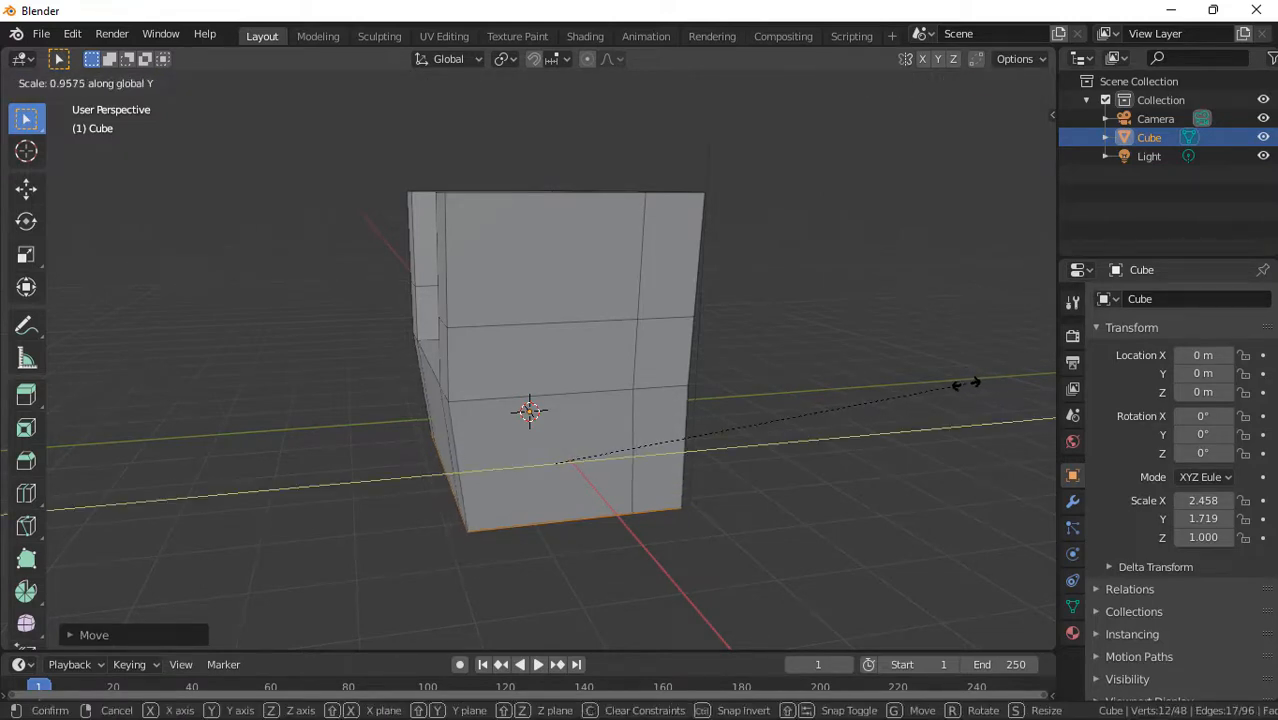
{"action": "left_click", "coordinate": [965, 383]}
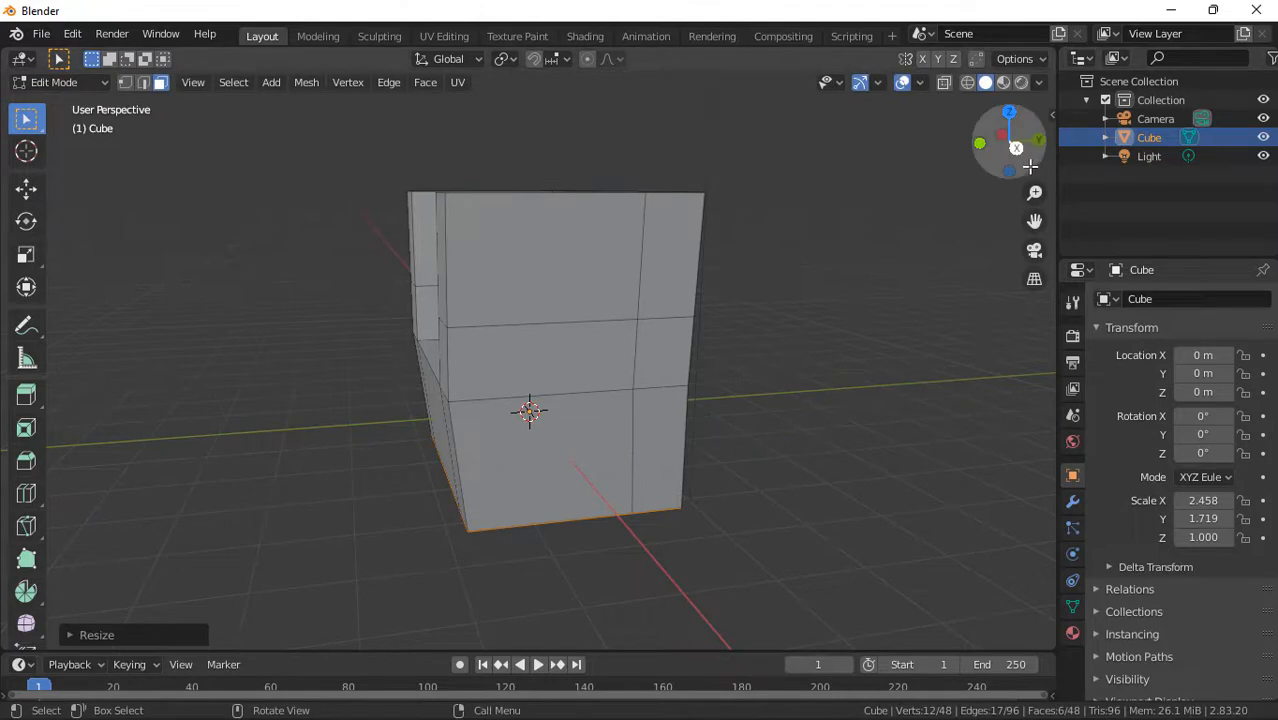
{"action": "left_click_drag", "start_coordinate": [1023, 157], "coordinate": [1002, 130]}
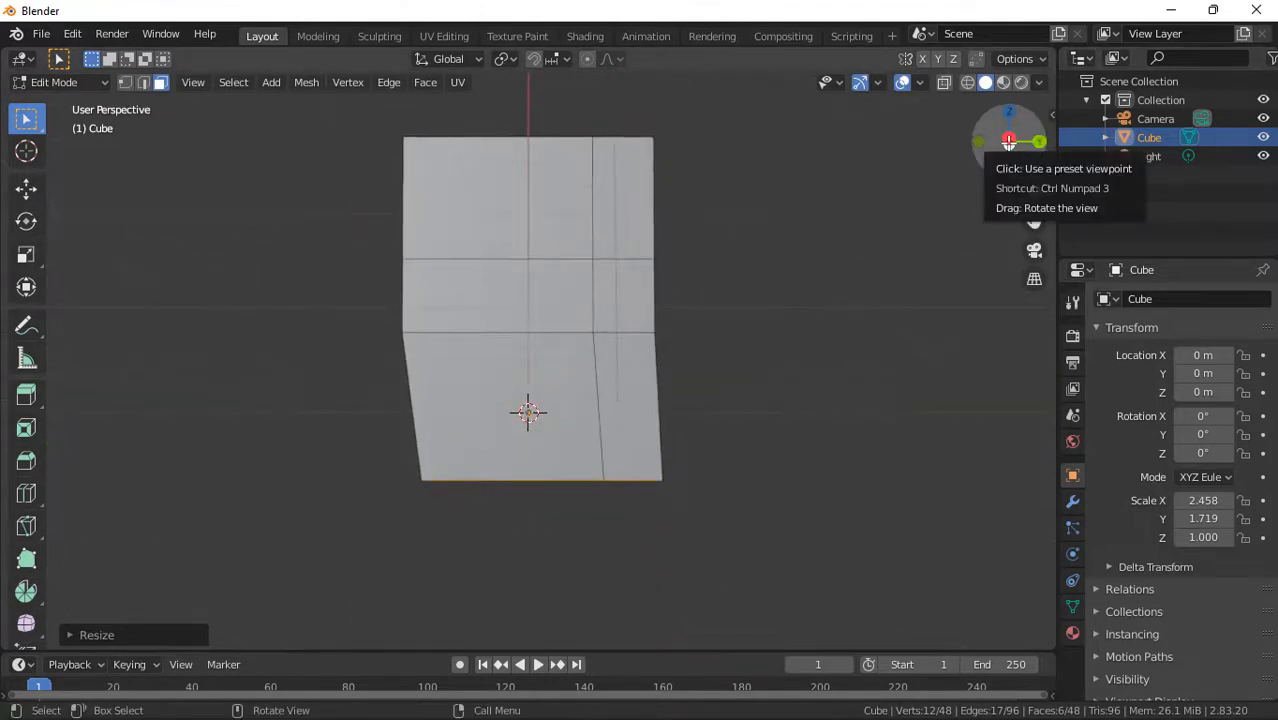
{"action": "left_click", "coordinate": [1008, 140]}
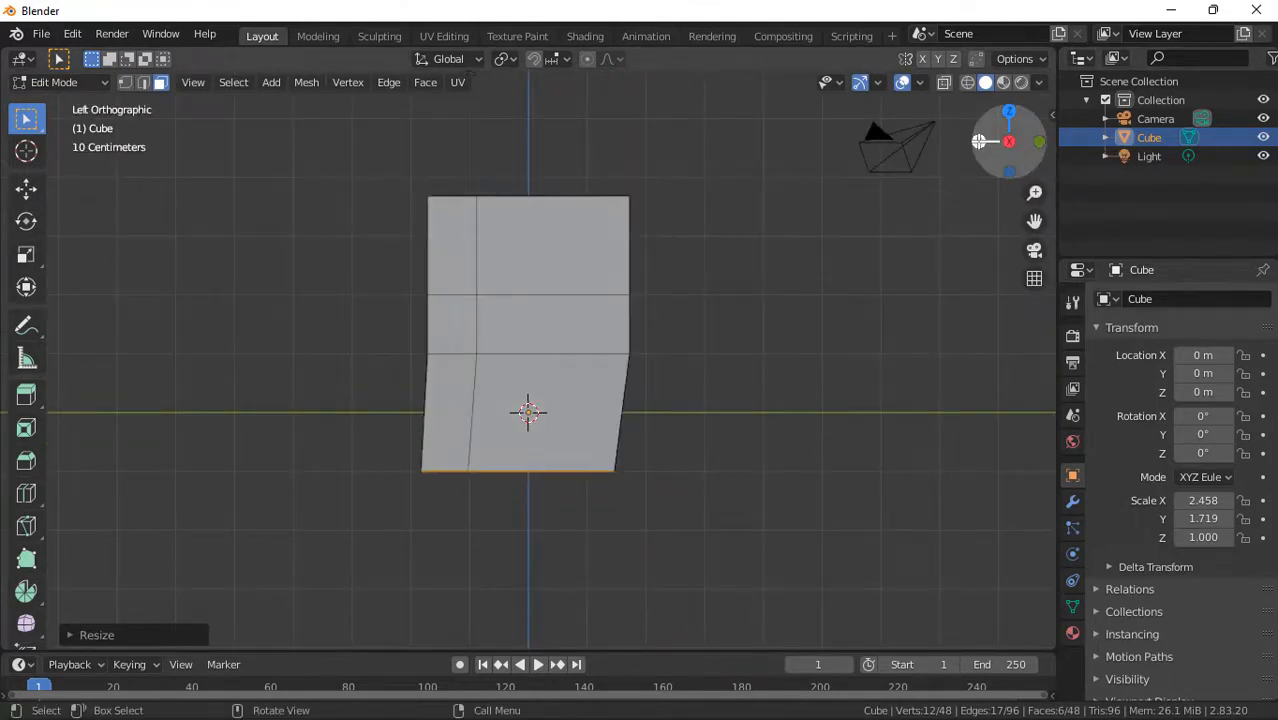
- Move the five top faces of both armrests and the backrest slightly more than 0.3 m along positive Y
{"action": "left_click_drag", "start_coordinate": [979, 141], "coordinate": [997, 131]}
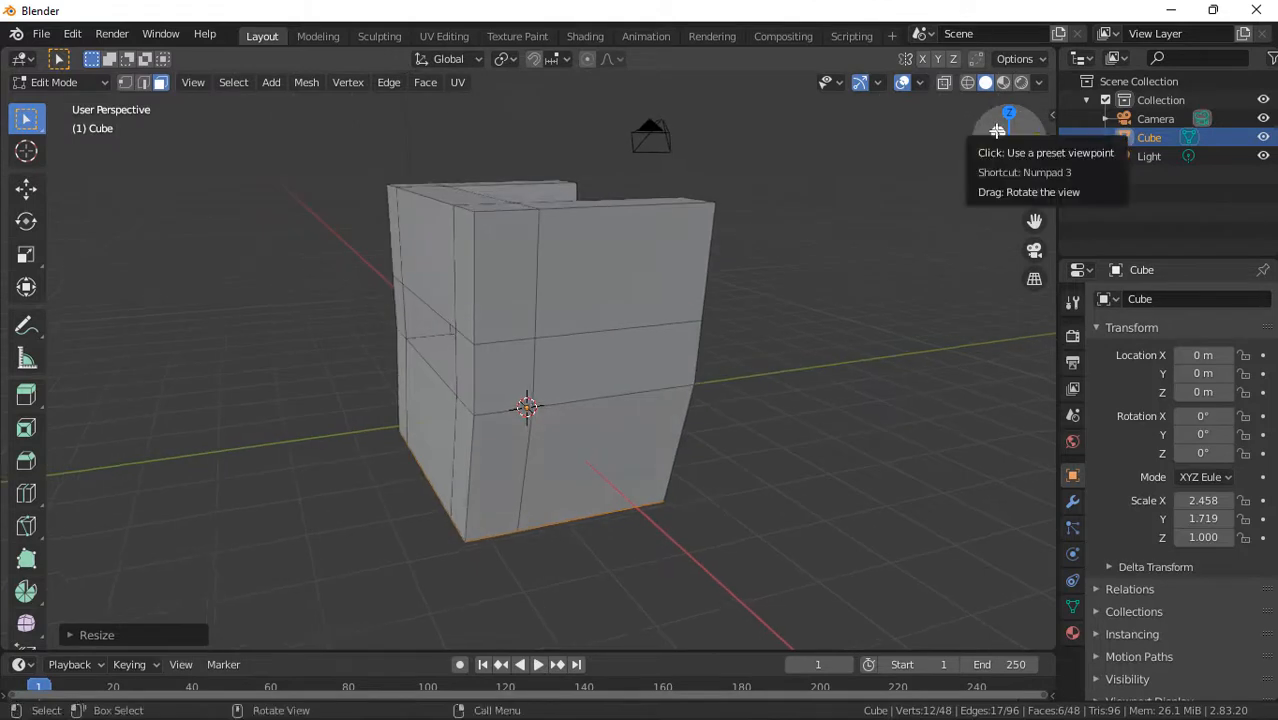
{"action": "left_click", "coordinate": [997, 131]}
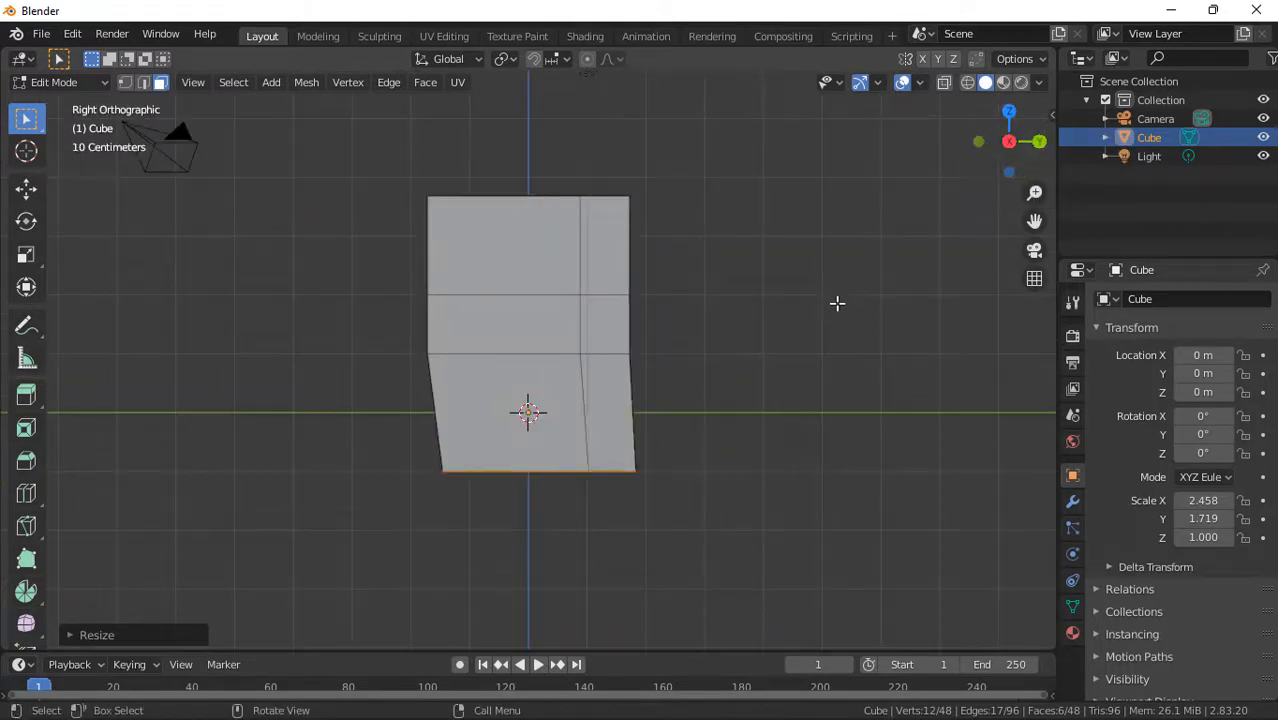
{"action": "left_click_drag", "start_coordinate": [1004, 134], "coordinate": [1012, 136]}
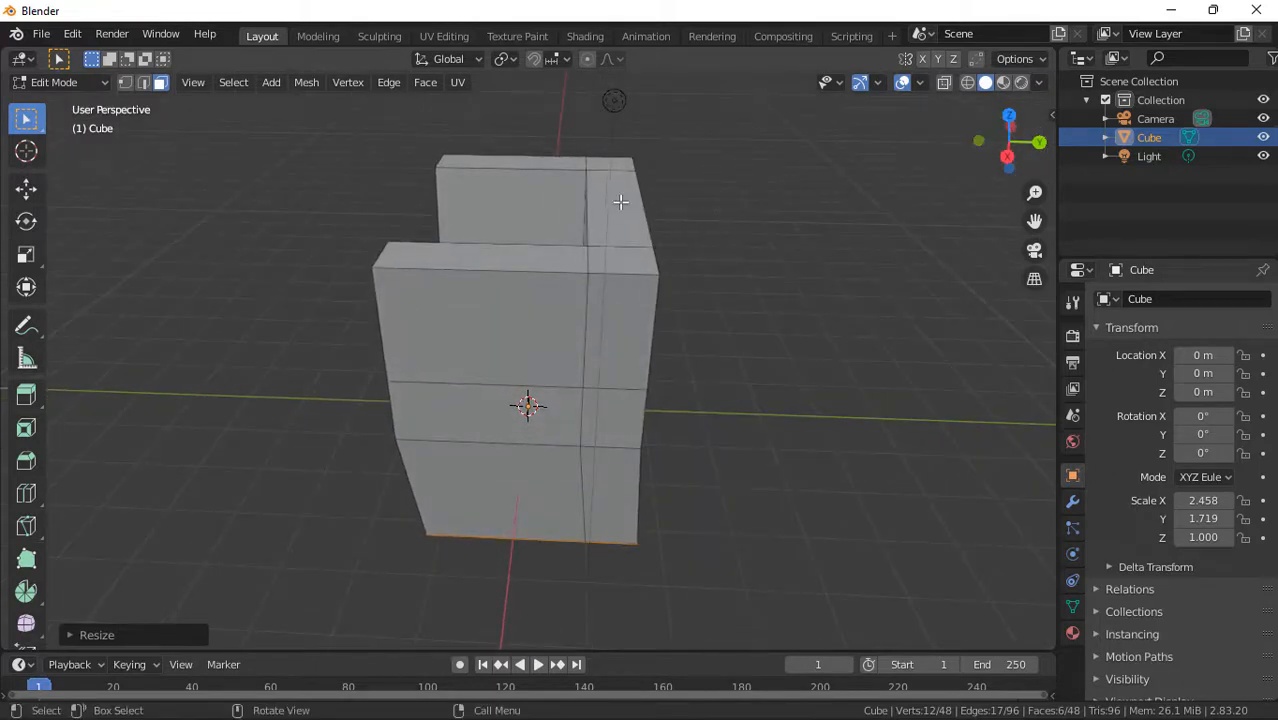
{"action": "left_click_drag", "start_coordinate": [1000, 130], "coordinate": [864, 151]}
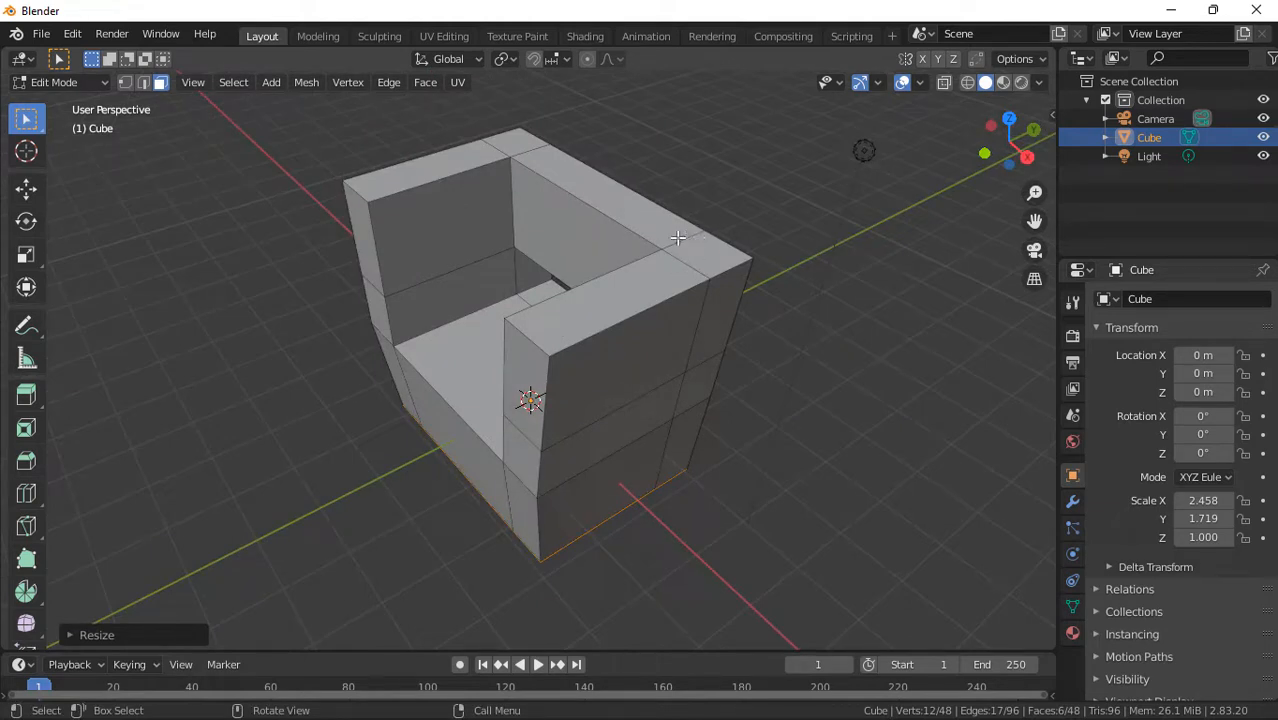
{"action": "left_click", "coordinate": [656, 284]}
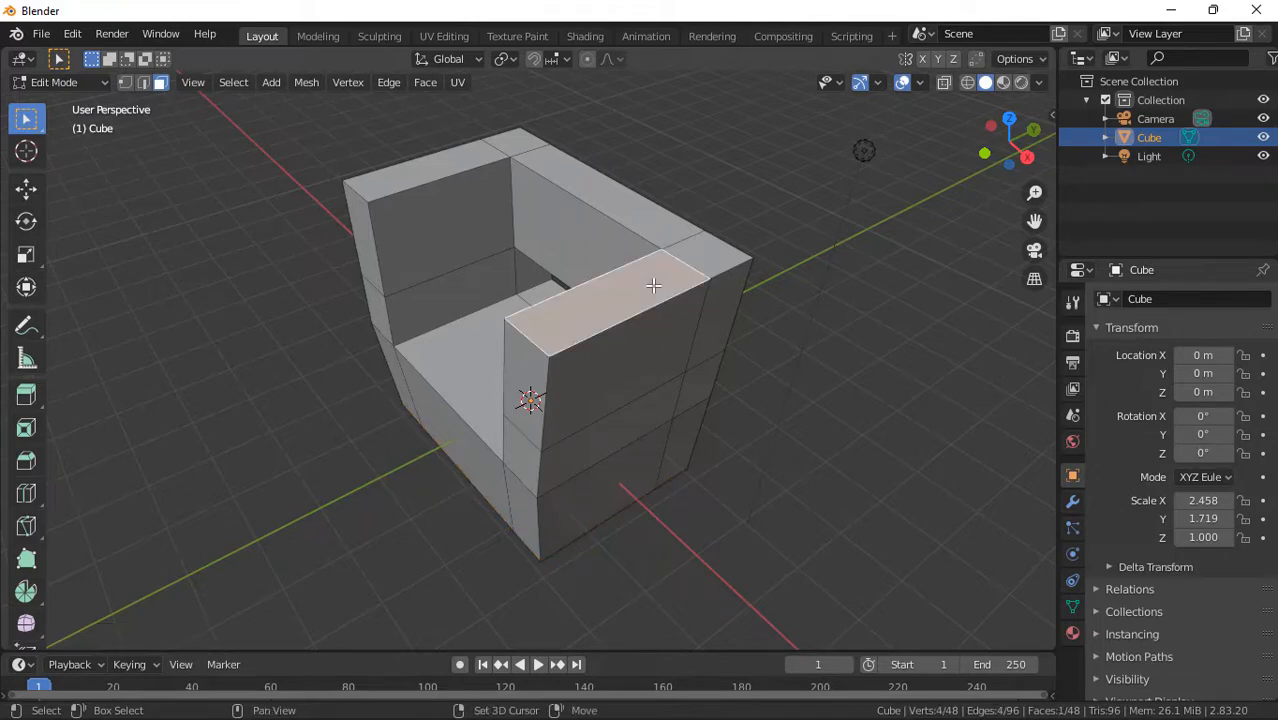
{"action": "left_click", "coordinate": [682, 226], "text": "shift"}
{"action": "left_click", "coordinate": [698, 249], "text": "shift"}
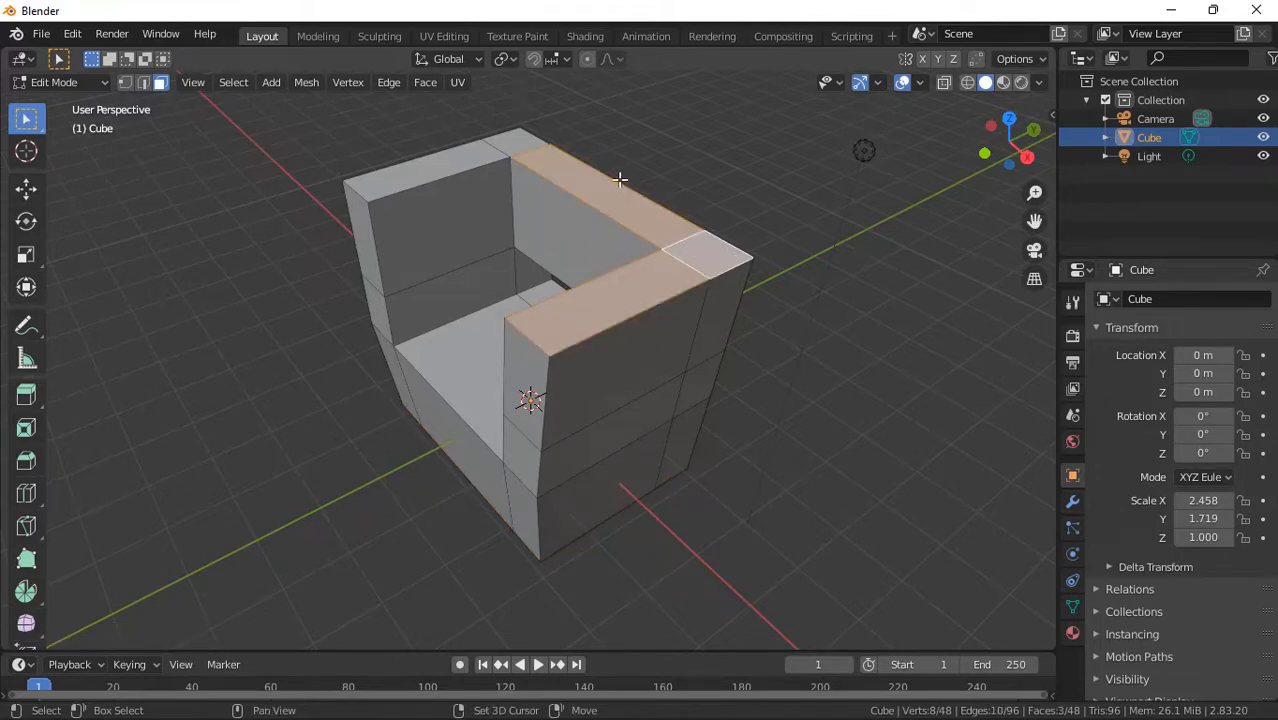
{"action": "left_click", "coordinate": [504, 144], "text": "shift"}
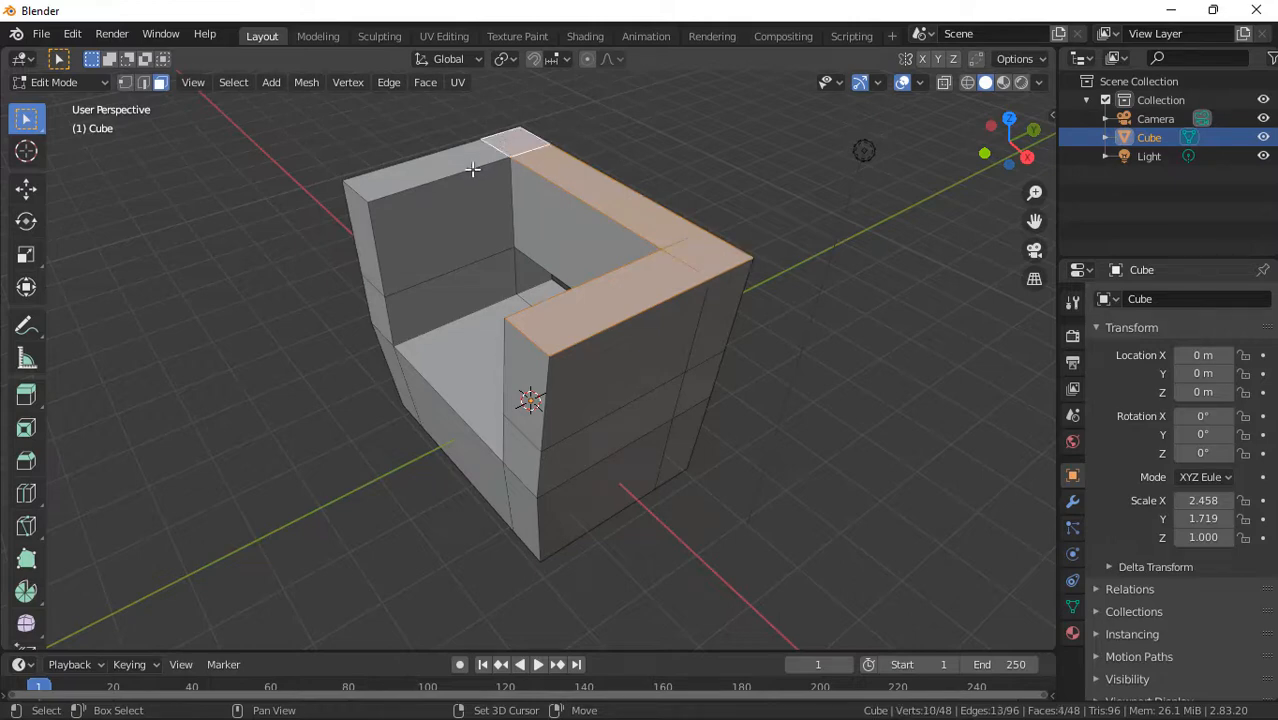
{"action": "left_click", "coordinate": [473, 170], "text": "shift"}
{"action": "left_click", "coordinate": [466, 191], "text": "shift"}
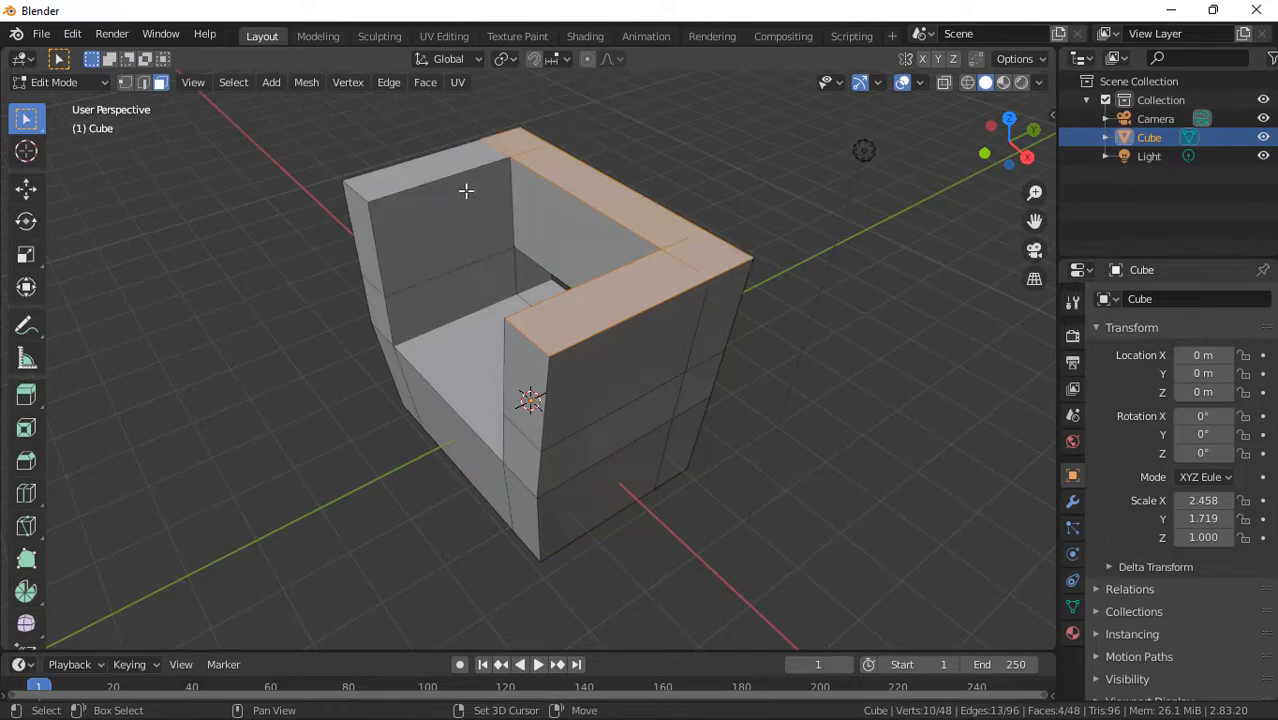
{"action": "left_click", "coordinate": [433, 161], "text": "shift"}
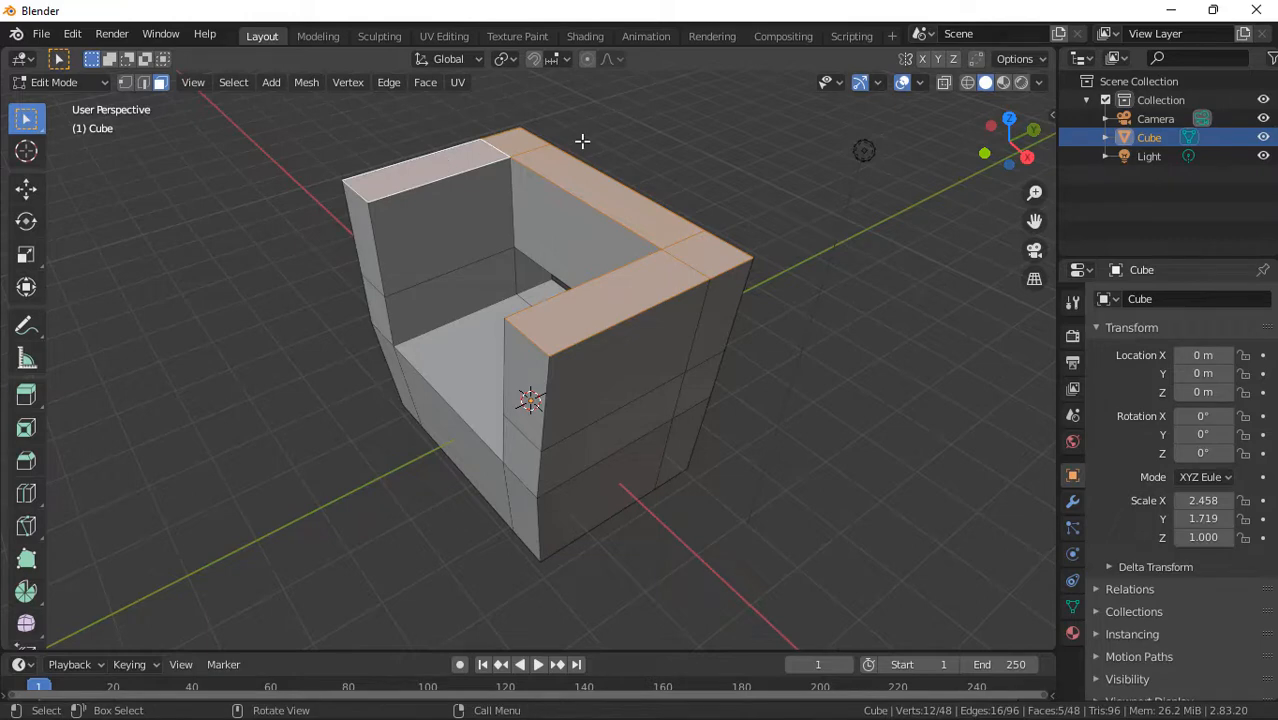
{"action": "key", "text": "g"}
{"action": "key", "text": "y"}
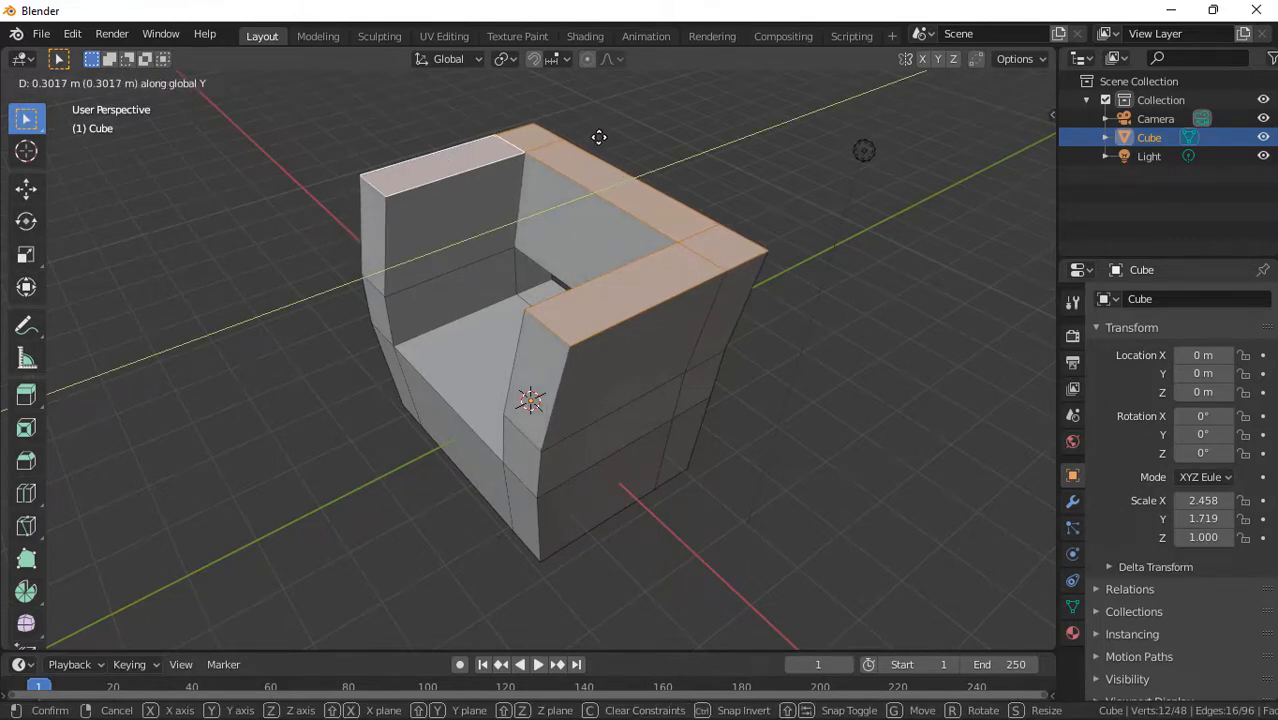
{"action": "left_click", "coordinate": [606, 135]}
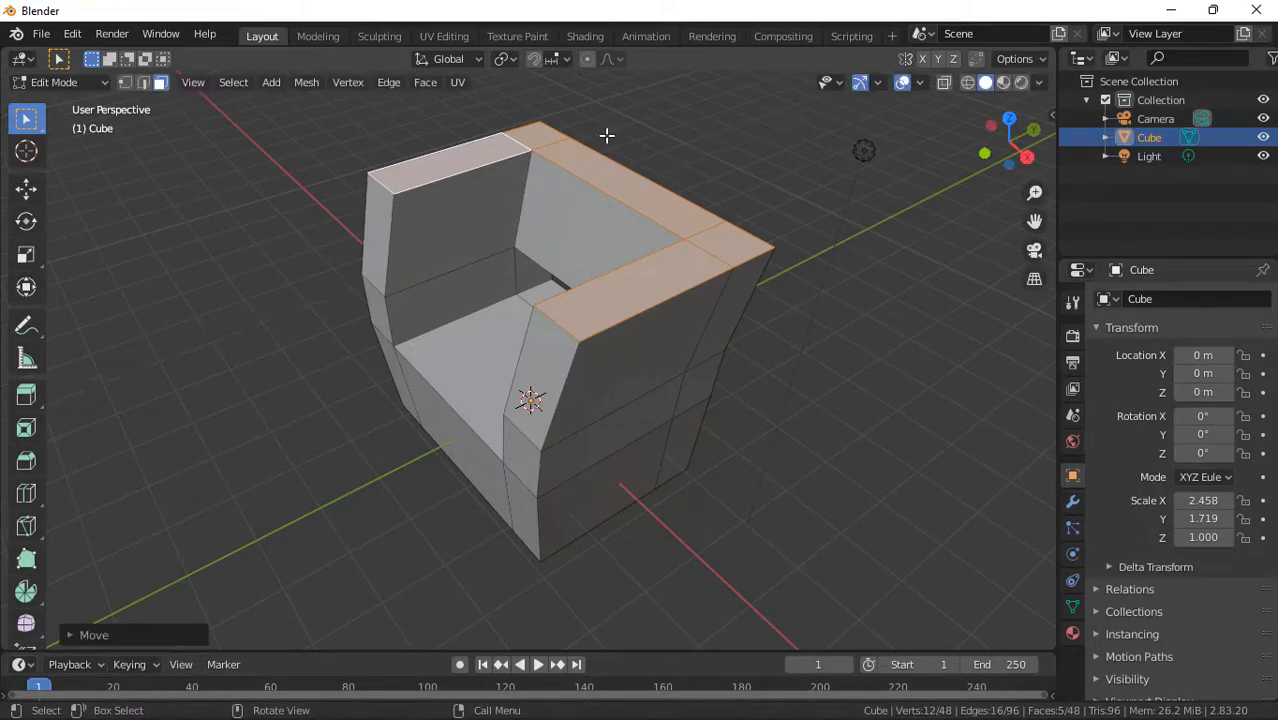
- Bevel the front top edges of both armrests with a width of about 1.71 m and 8 segments
{"action": "left_click_drag", "start_coordinate": [1013, 135], "coordinate": [1104, 140]}
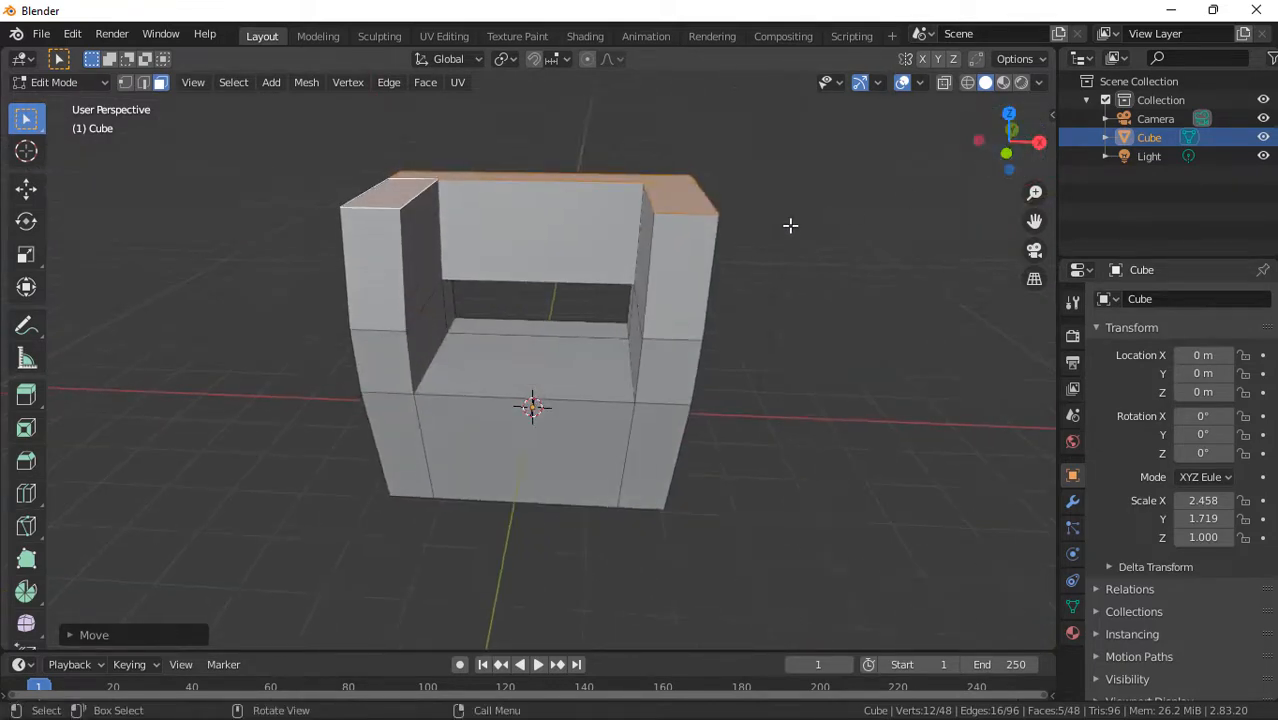
{"action": "left_click", "coordinate": [147, 78]}
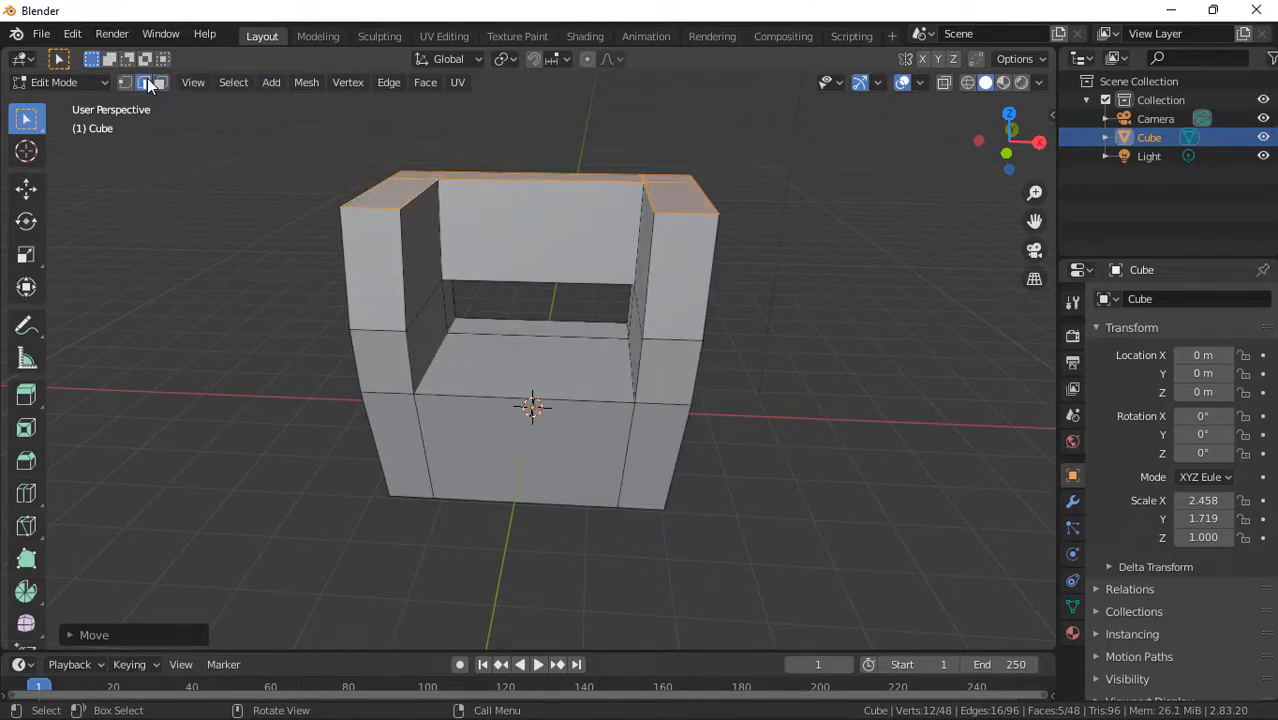
{"action": "left_click", "coordinate": [368, 205]}
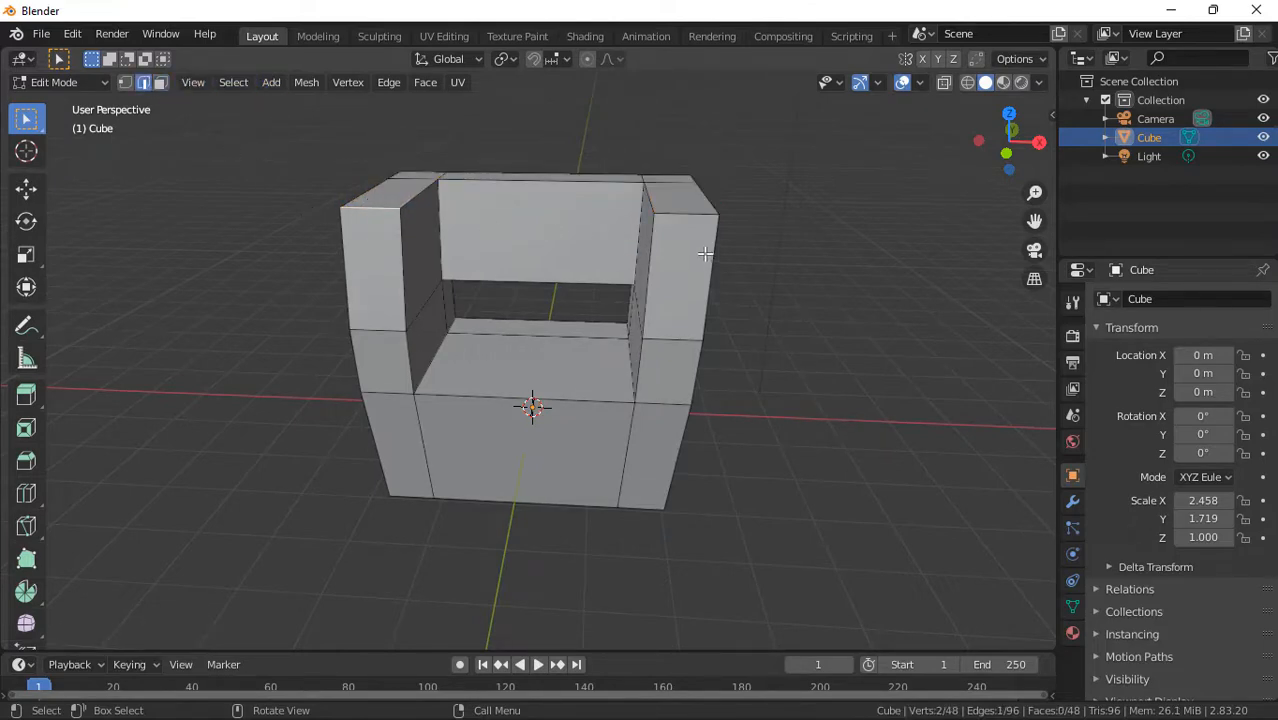
{"action": "left_click", "coordinate": [687, 215], "text": "shift"}
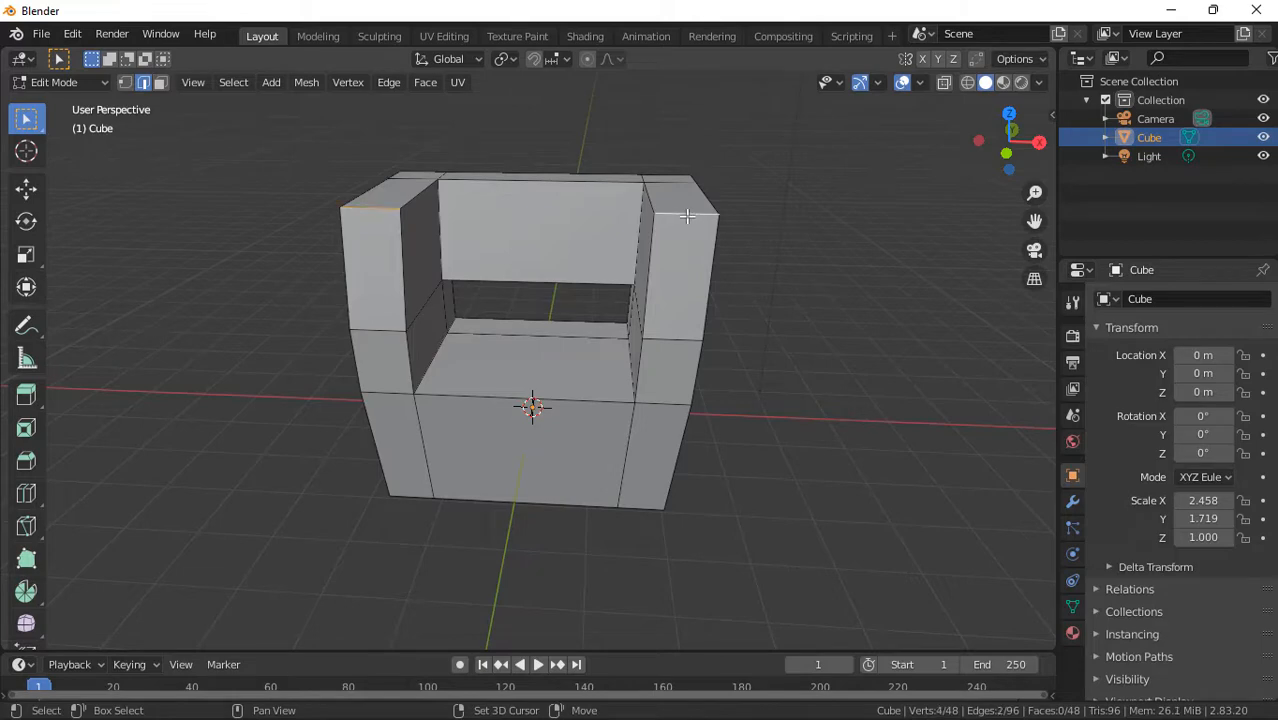
{"action": "key", "text": "ctrl+b"}
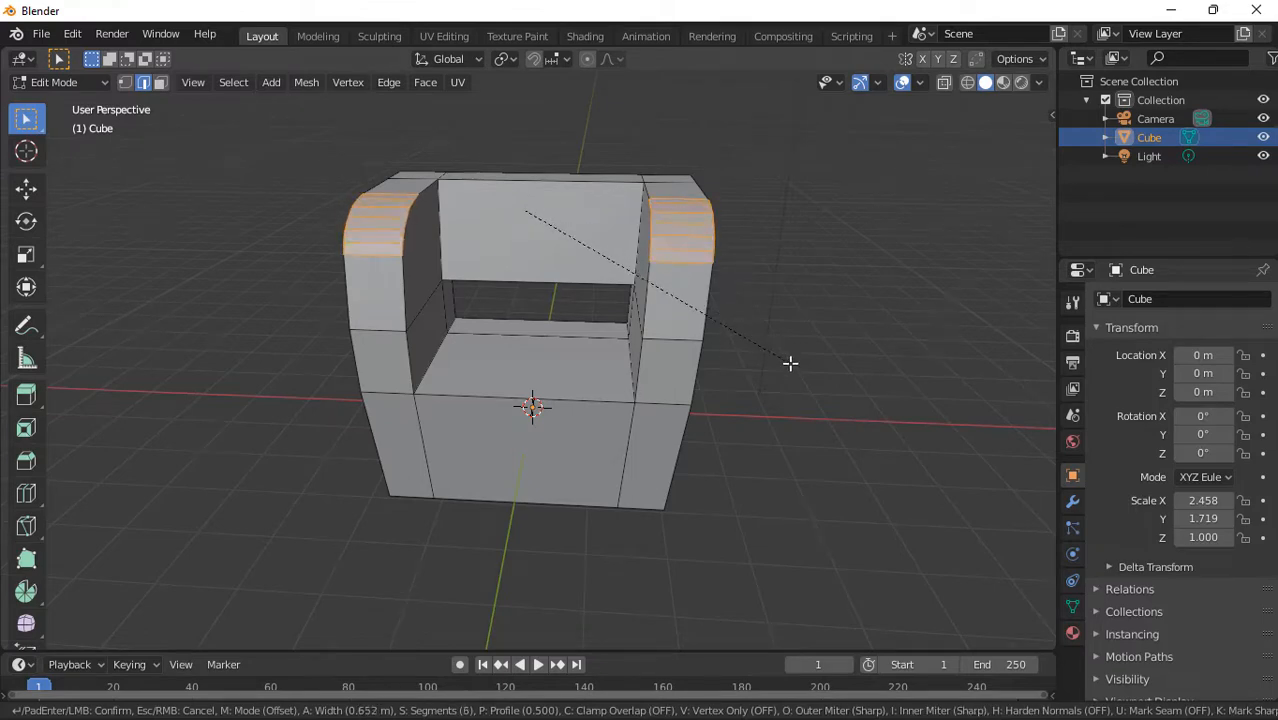
{"action": "scroll", "coordinate": [812, 396], "scroll_direction": "up", "scroll_amount": 3}
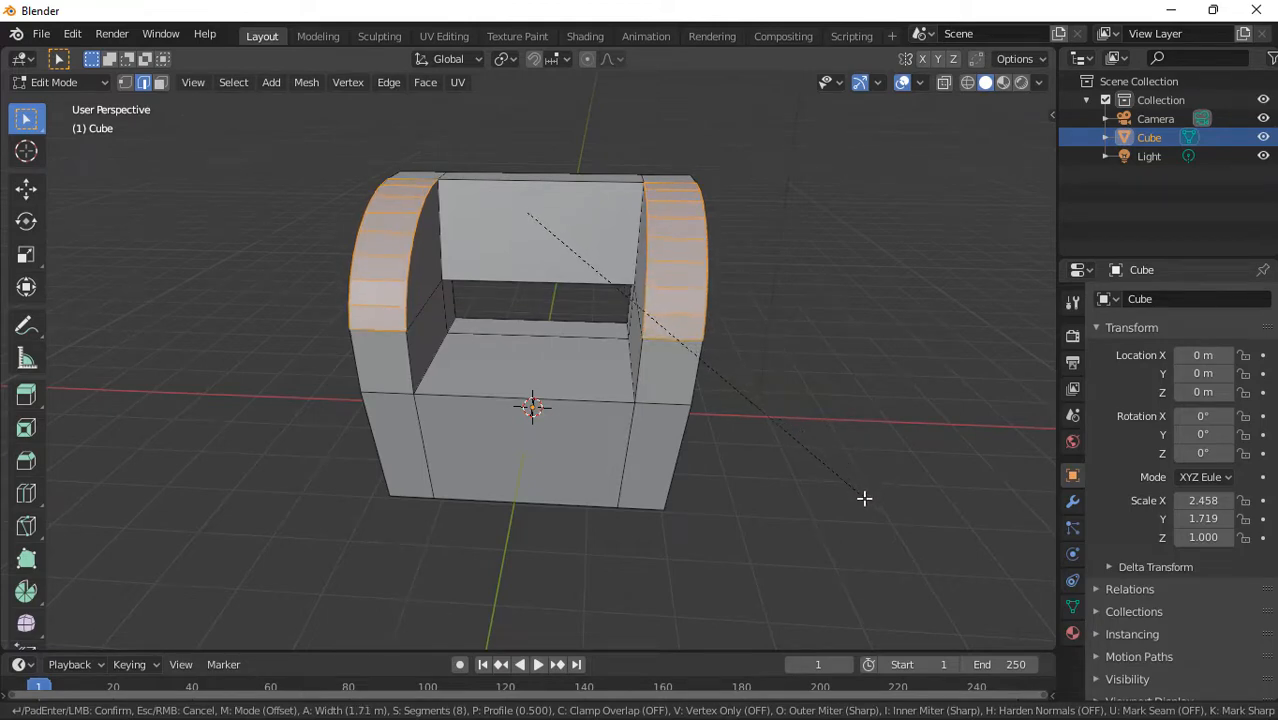
{"action": "left_click", "coordinate": [865, 497]}
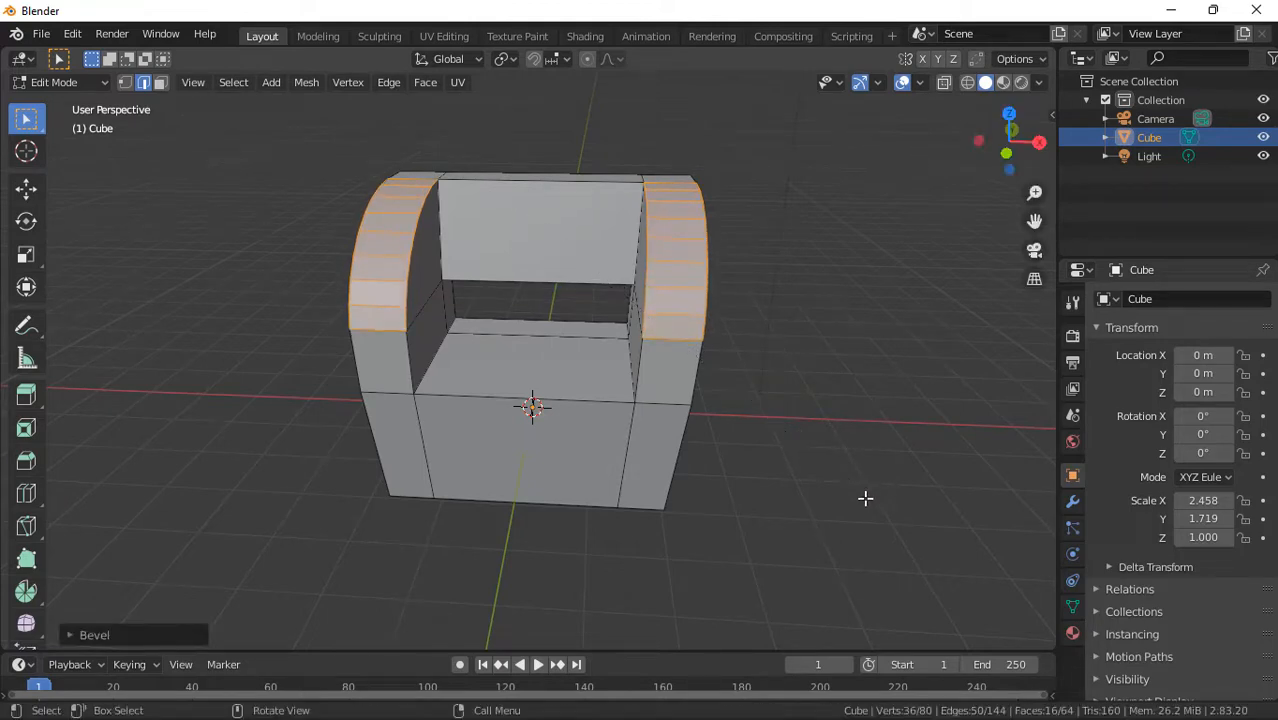
- Add a Catmull-Clark subdivision modifier to the chair with viewport and render levels both at 3
{"action": "left_click_drag", "start_coordinate": [1010, 140], "coordinate": [941, 69]}
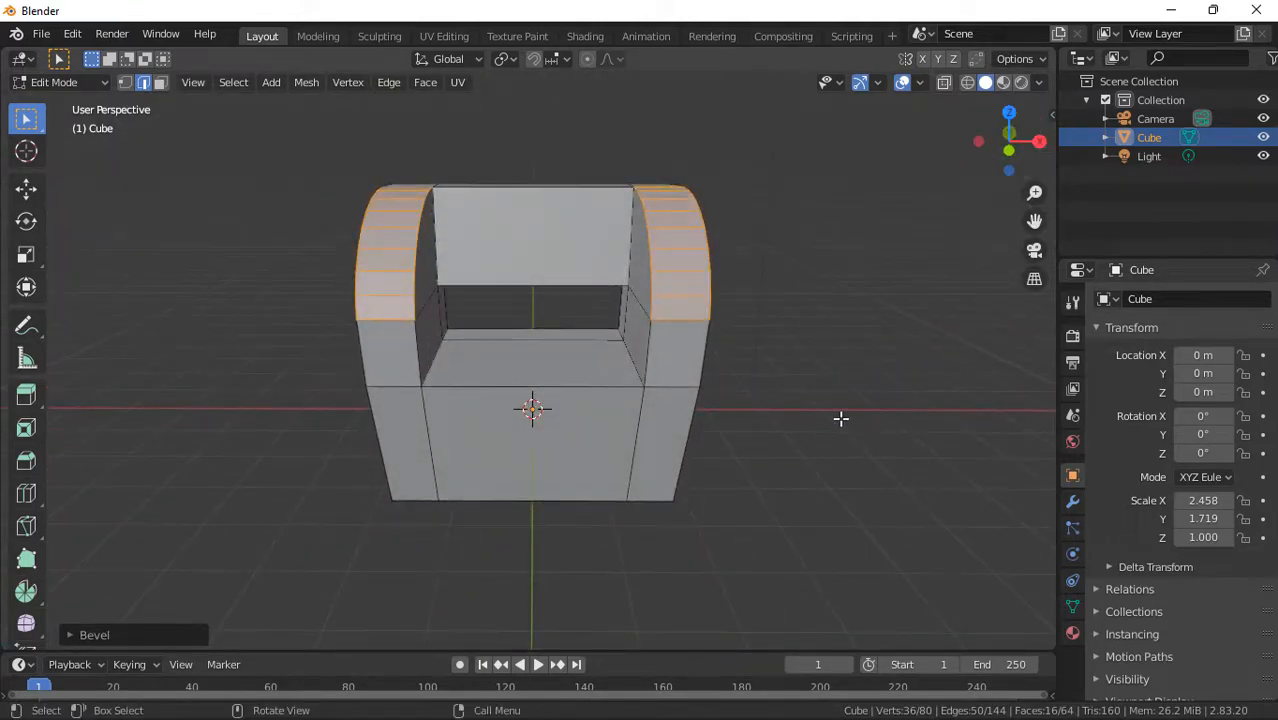
{"action": "key", "text": "Tab"}
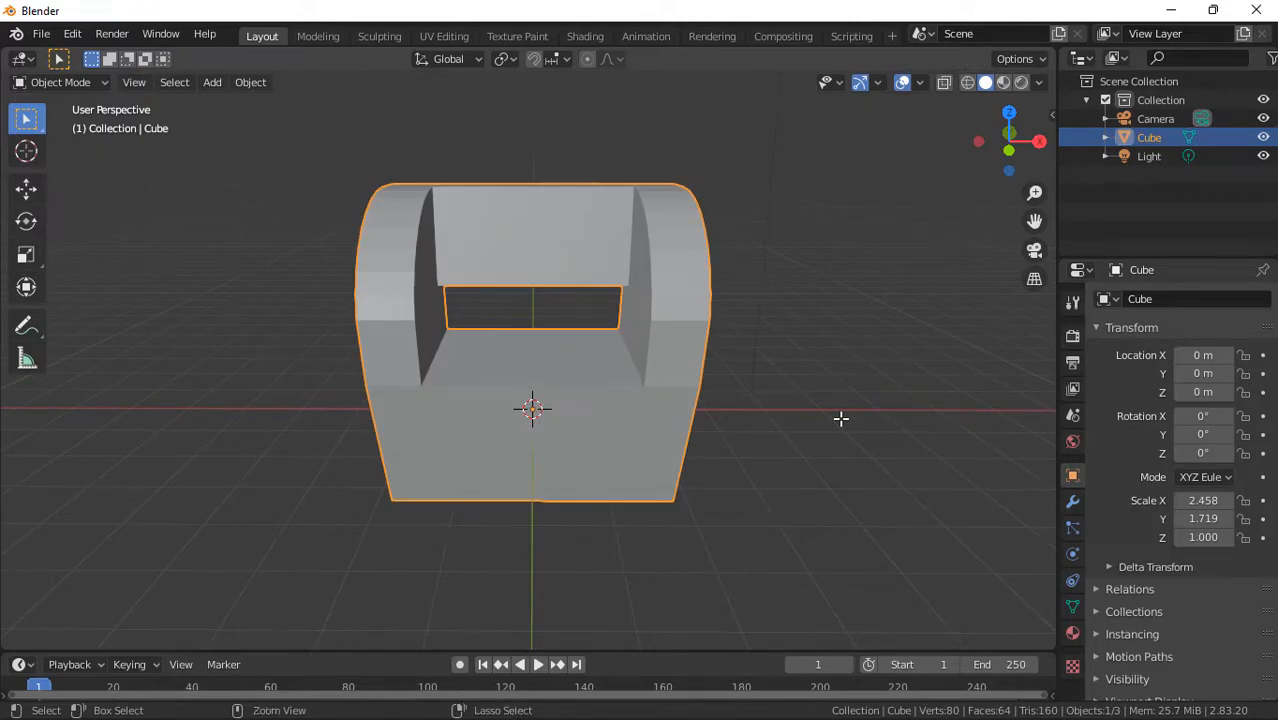
{"action": "key", "text": "ctrl+3"}
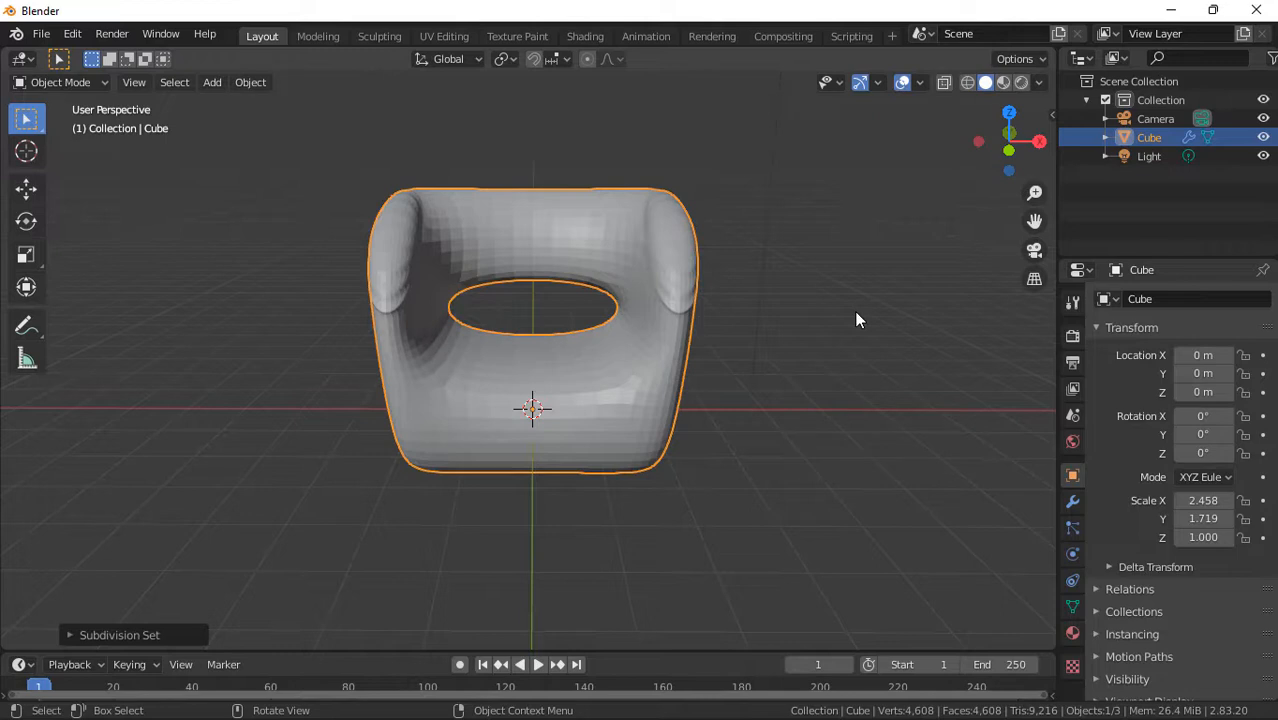
{"action": "key", "text": "Tab"}
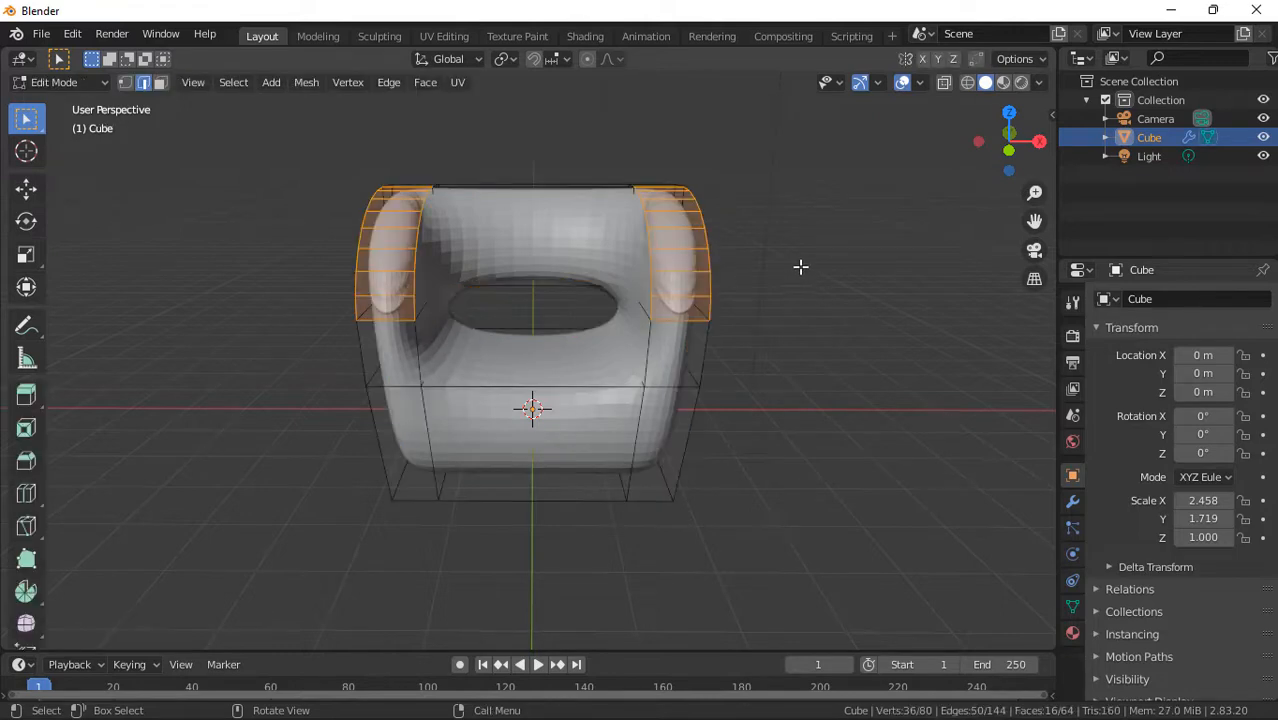
{"action": "left_click", "coordinate": [1073, 503]}
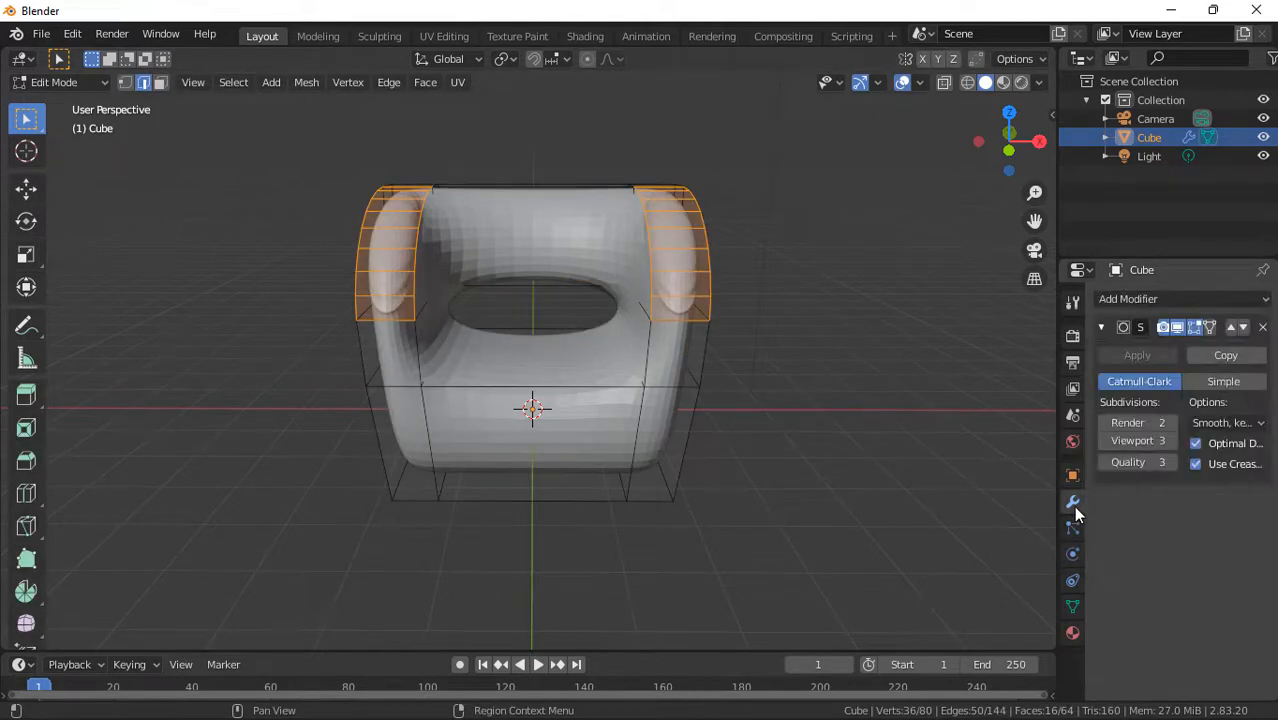
{"action": "left_click", "coordinate": [1170, 422]}
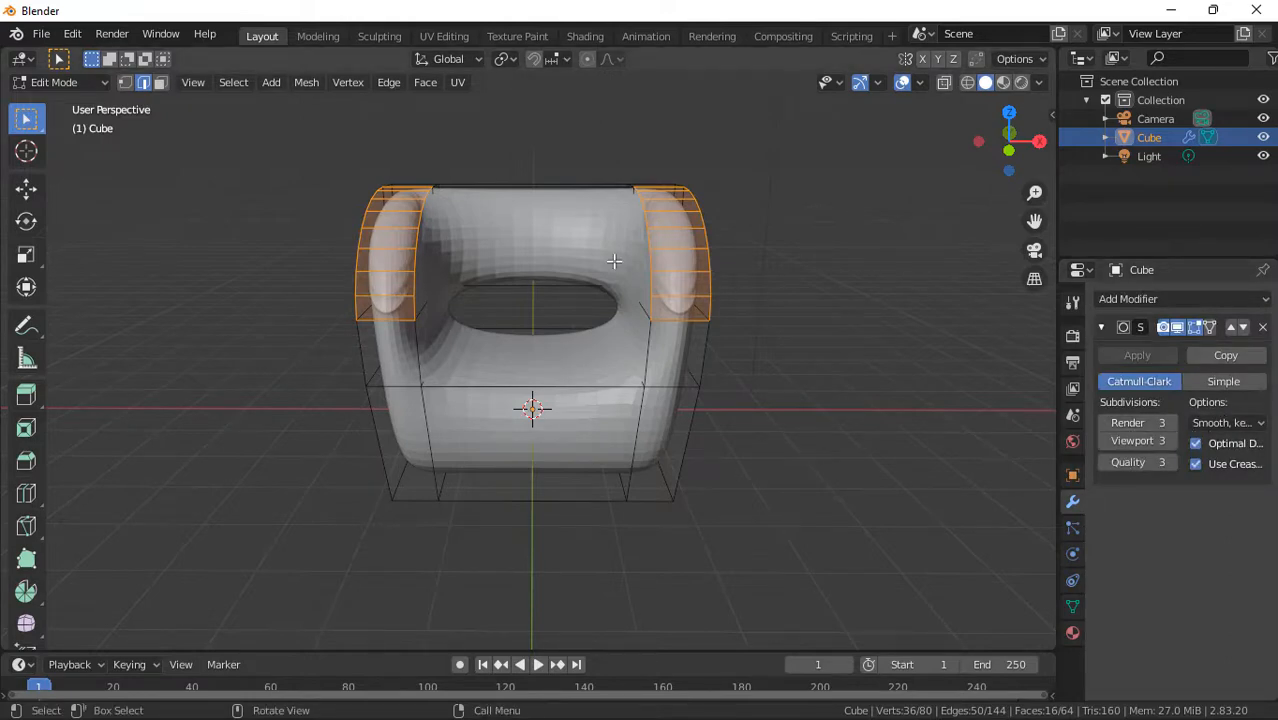
- Cut the backrest's front face horizontally and slide the new edge down to the face's lower edge
{"action": "key", "text": "ctrl"}
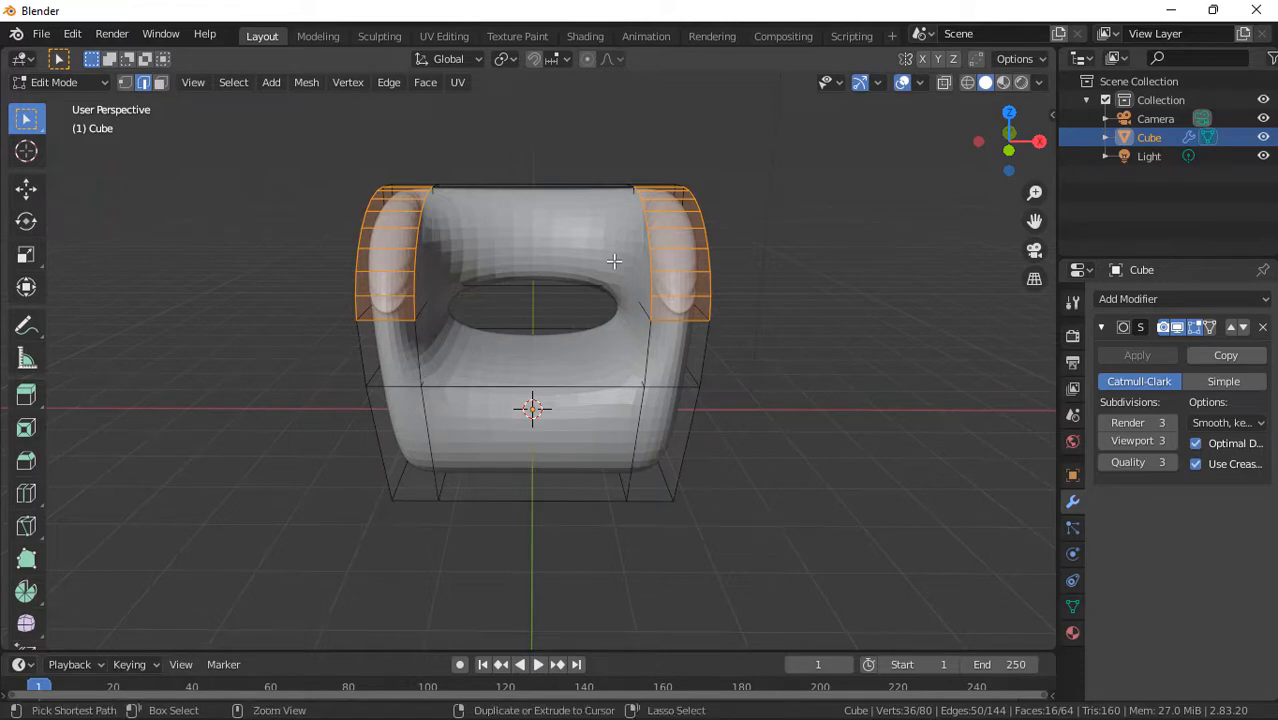
{"action": "key", "text": "ctrl+r"}
{"action": "left_click", "coordinate": [614, 261]}
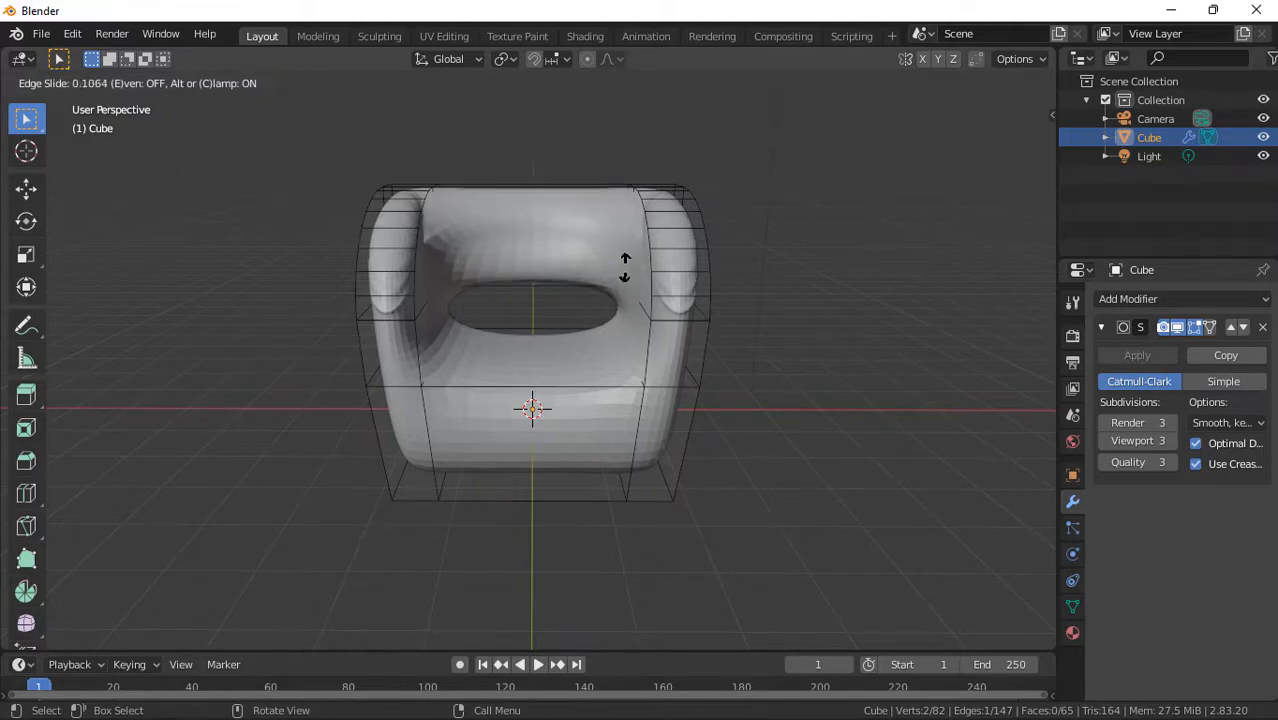
{"action": "left_click", "coordinate": [633, 318]}
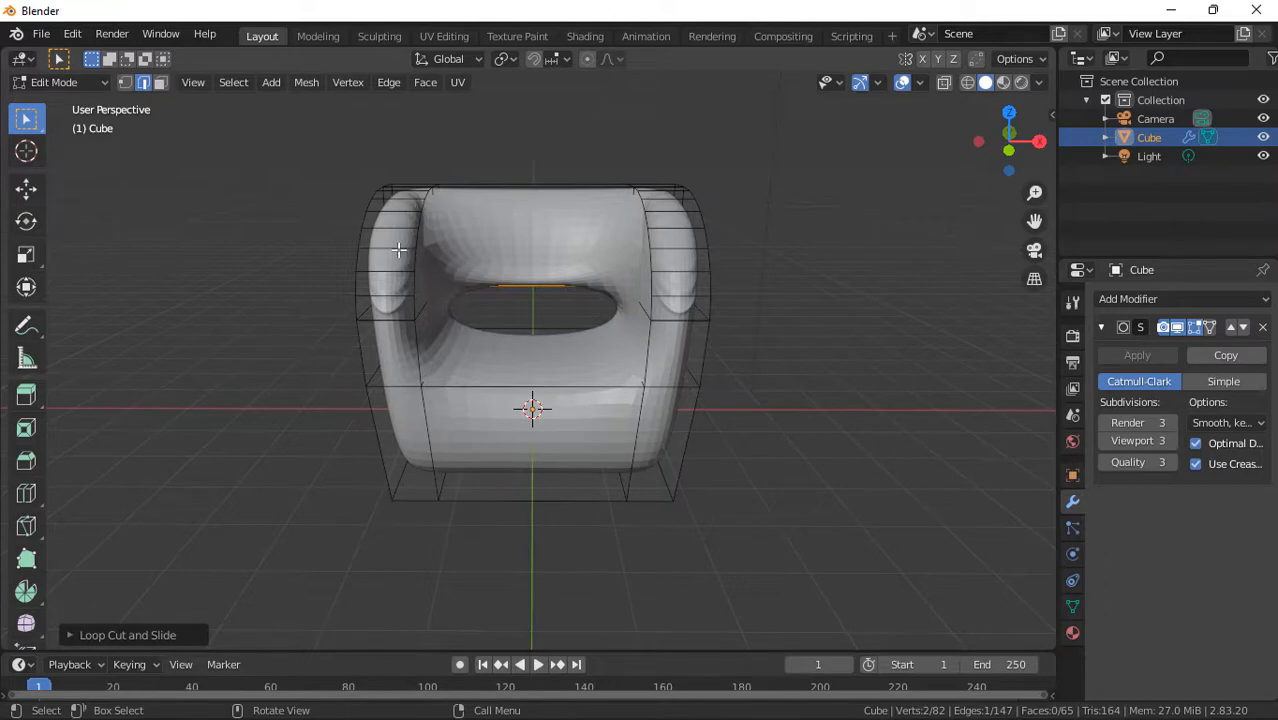
- Add two loop cuts around the negative X armrest, sliding one to its outer edge and one to its inner edge
{"action": "key", "text": "ctrl+r"}
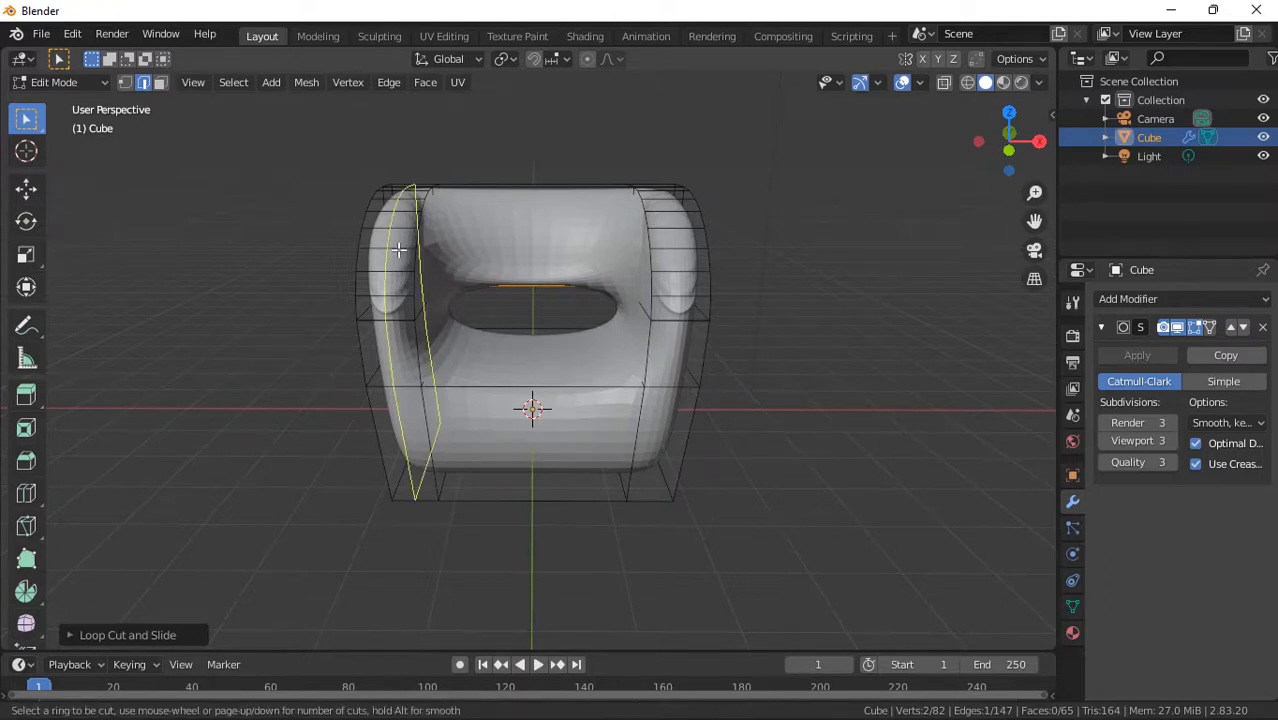
{"action": "left_click", "coordinate": [398, 249]}
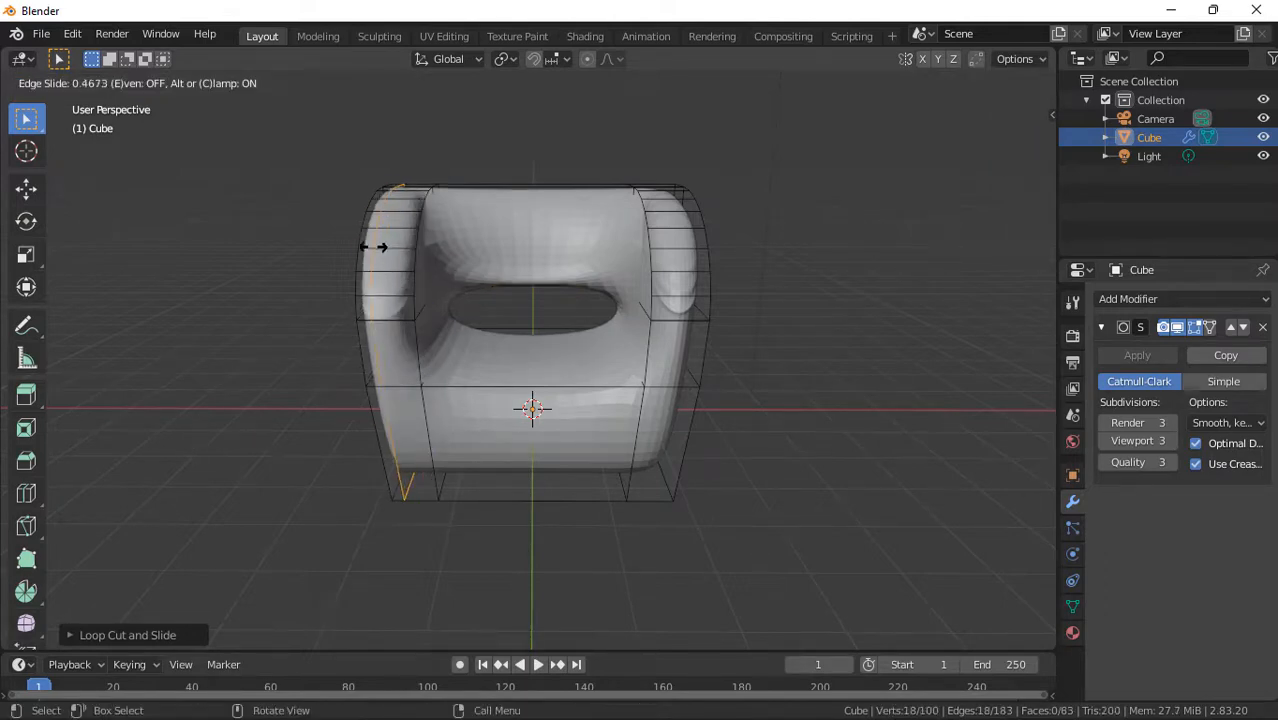
{"action": "left_click", "coordinate": [340, 246]}
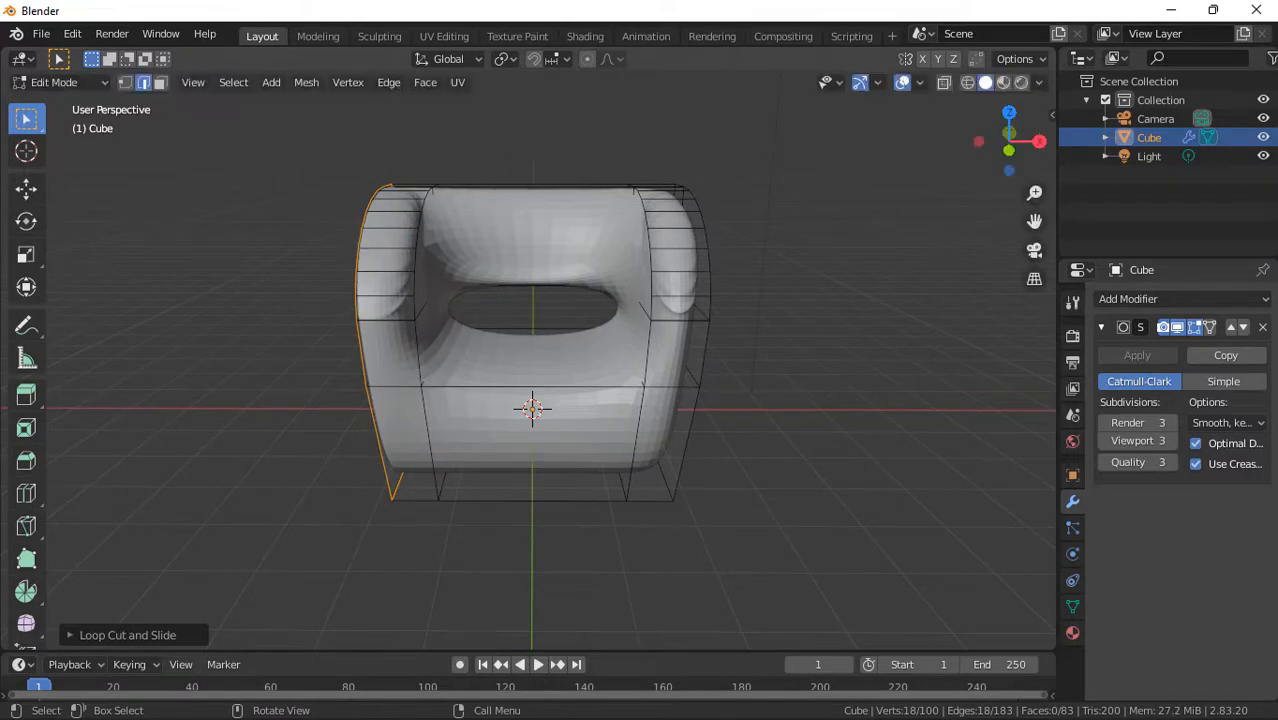
{"action": "key", "text": "ctrl+r"}
{"action": "left_click", "coordinate": [381, 254]}
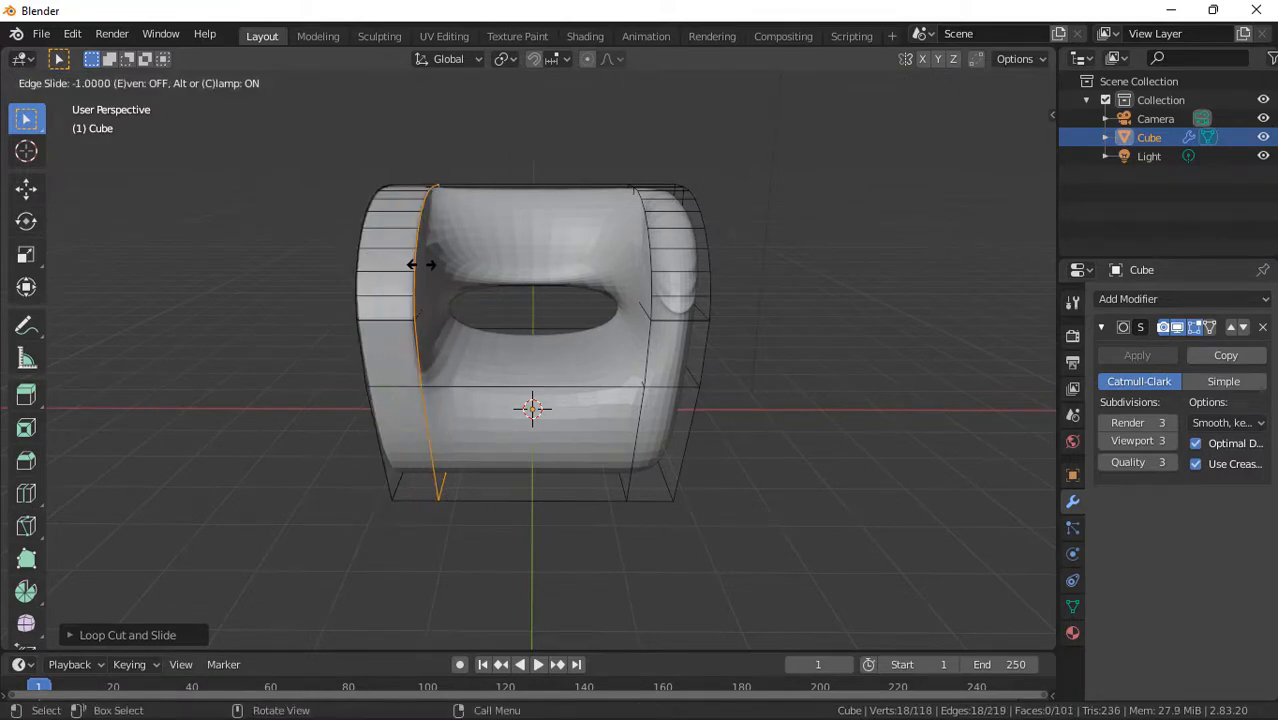
{"action": "left_click", "coordinate": [423, 266]}
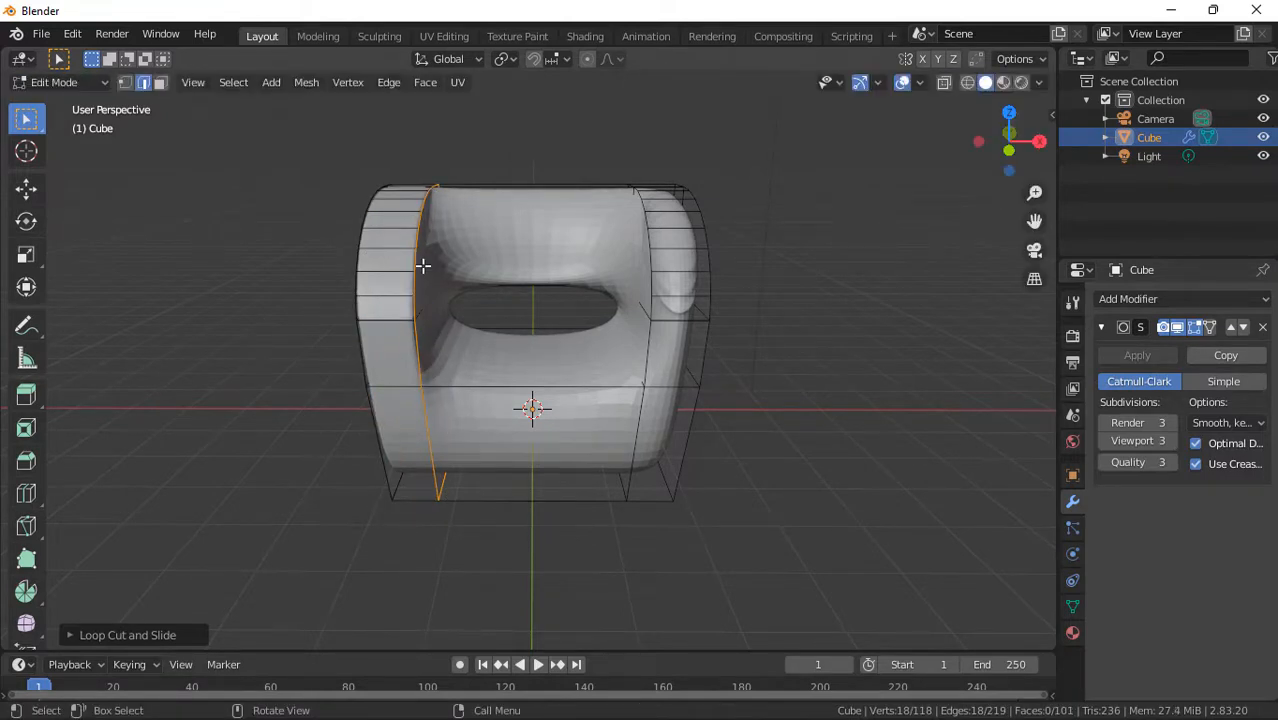
- Add two loop cuts around the positive X armrest, sliding one to its inner edge and one to its outer edge
{"action": "key", "text": "ctrl+r"}
{"action": "left_click", "coordinate": [685, 256]}
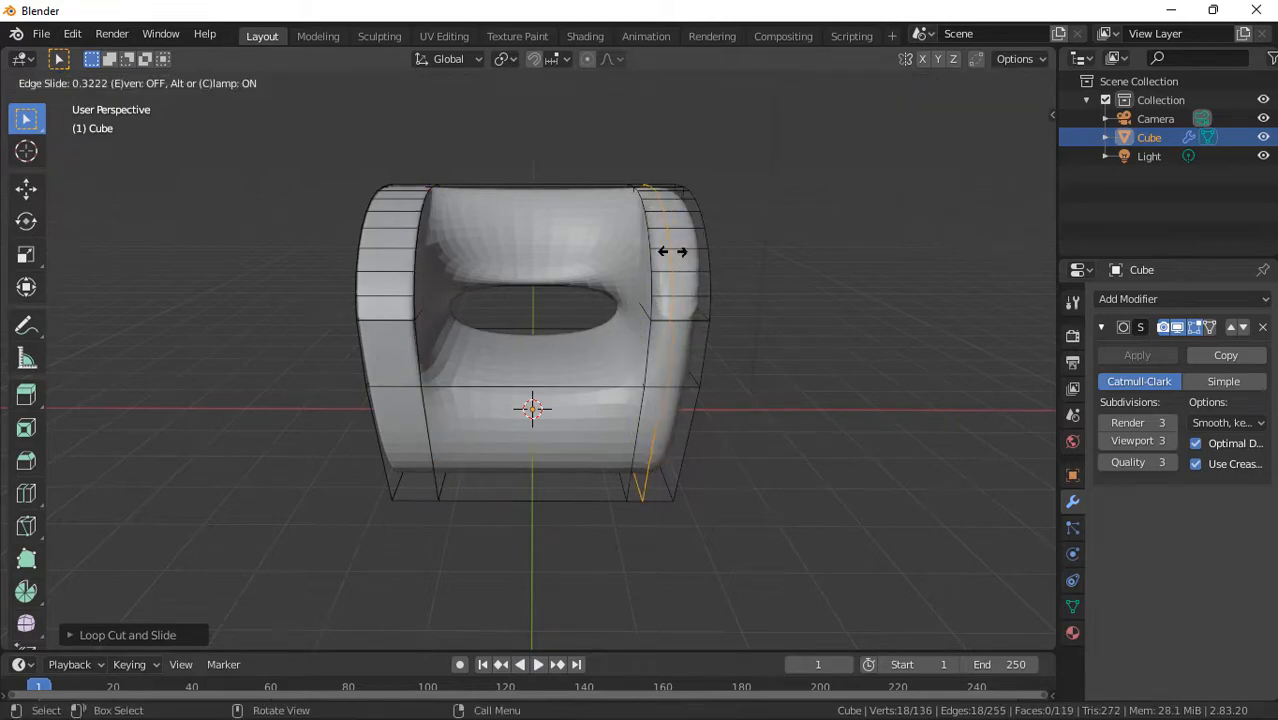
{"action": "left_click", "coordinate": [652, 255]}
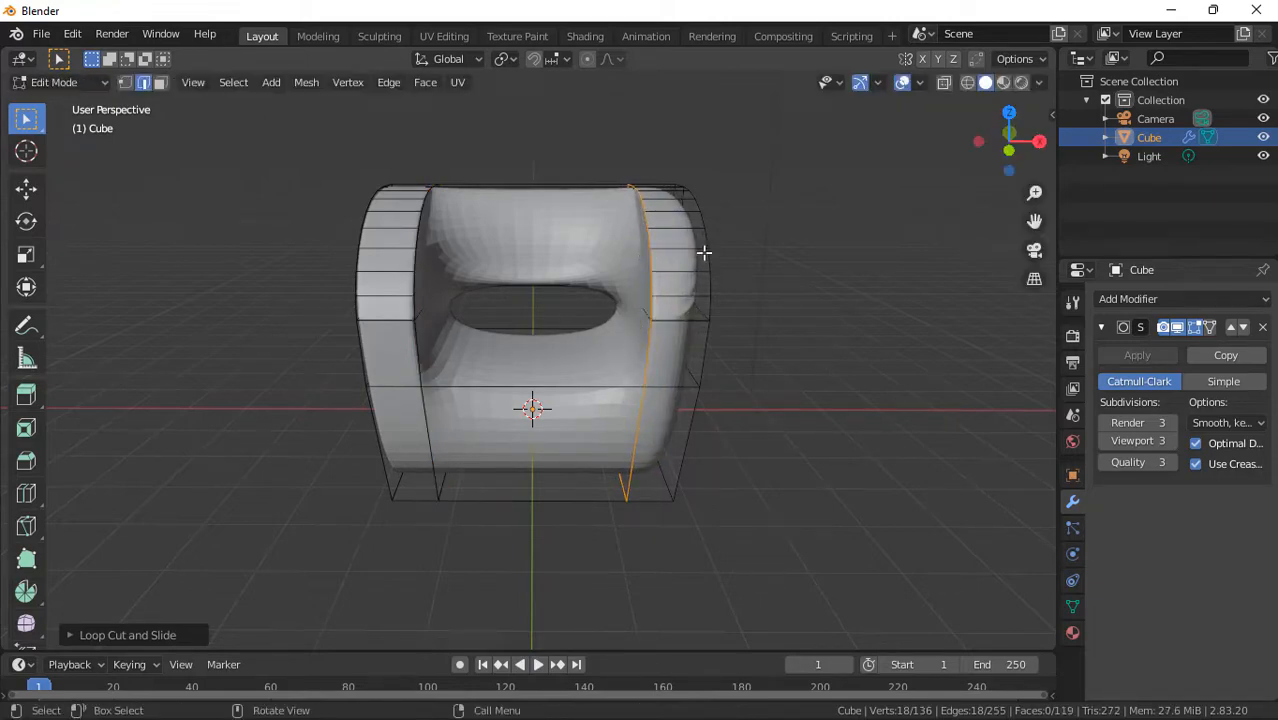
{"action": "key", "text": "ctrl+r"}
{"action": "left_click", "coordinate": [704, 253]}
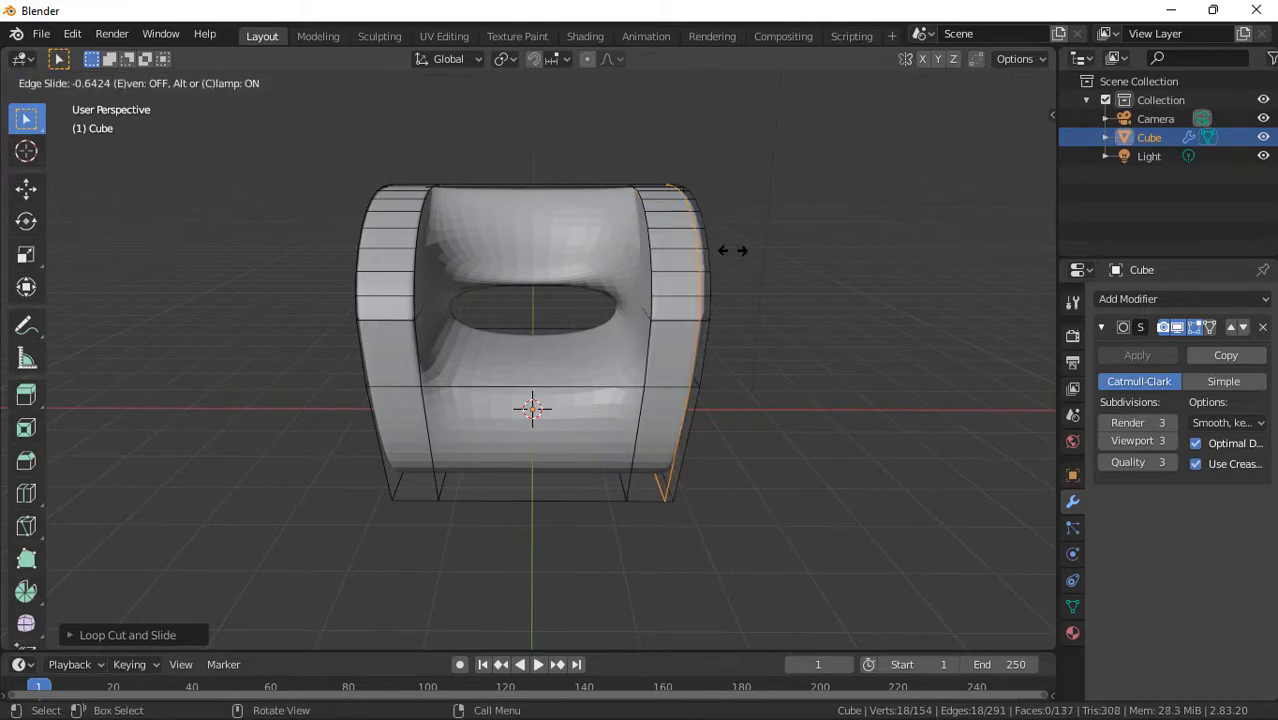
{"action": "left_click", "coordinate": [745, 253]}
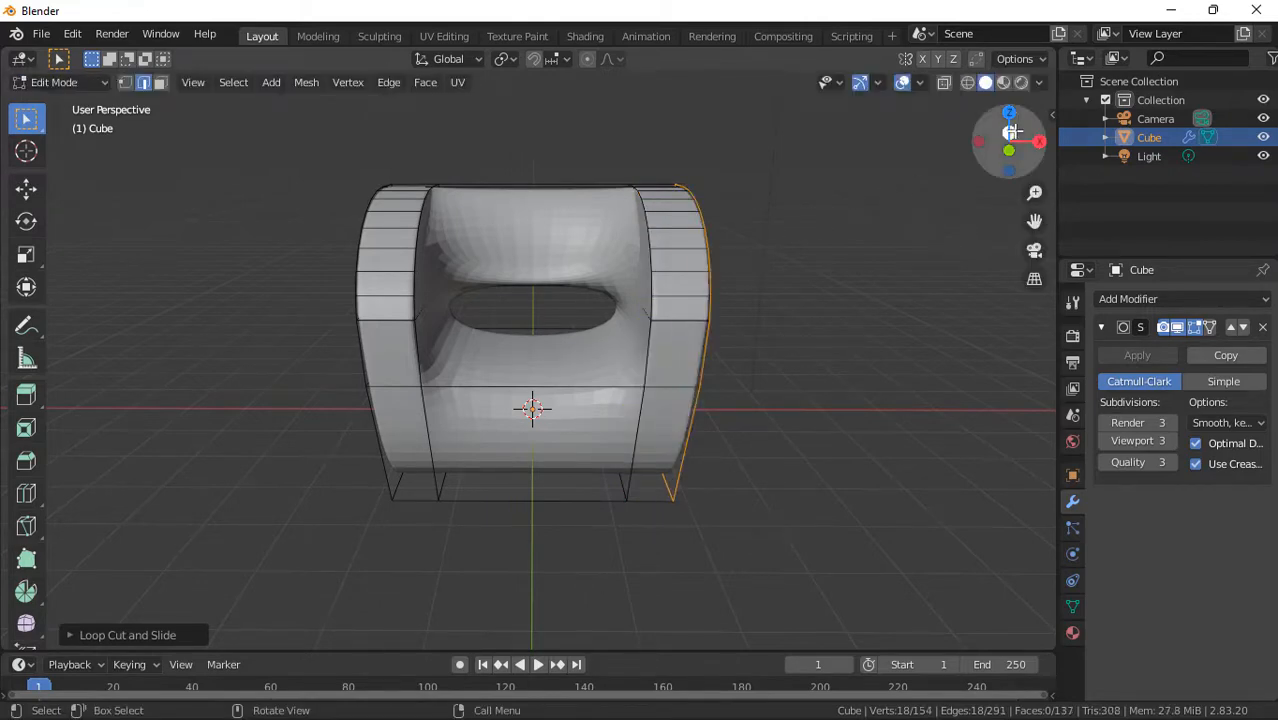
- Add two loop cuts across the backrest's width and slide one against each armrest
{"action": "left_click_drag", "start_coordinate": [1005, 140], "coordinate": [870, 177]}
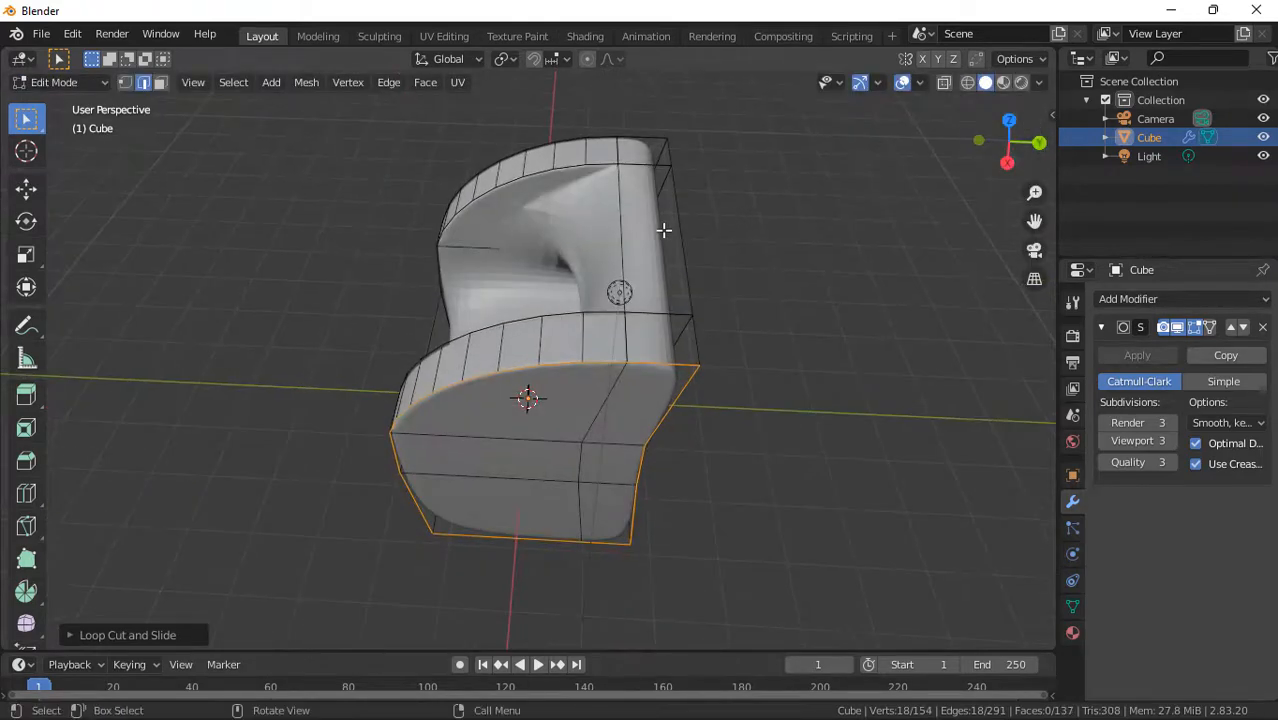
{"action": "key", "text": "ctrl+r"}
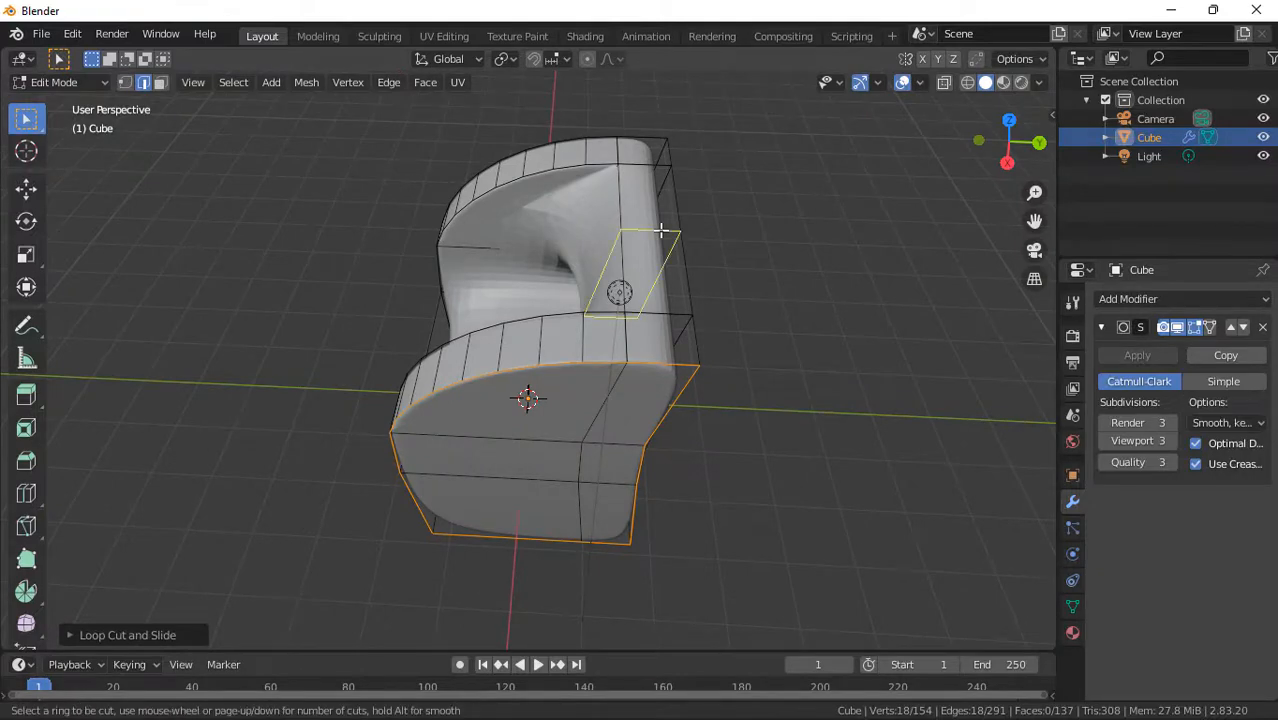
{"action": "left_click", "coordinate": [661, 230]}
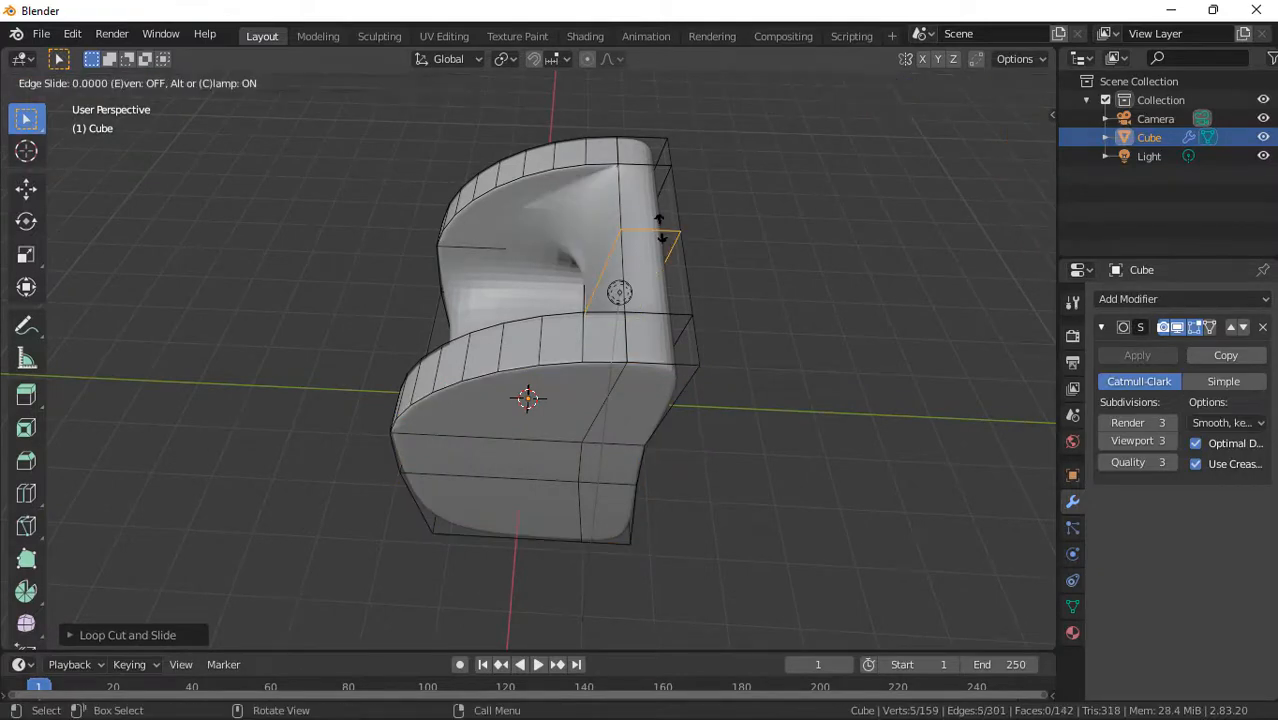
{"action": "left_click", "coordinate": [643, 122]}
{"action": "key", "text": "ctrl+r"}
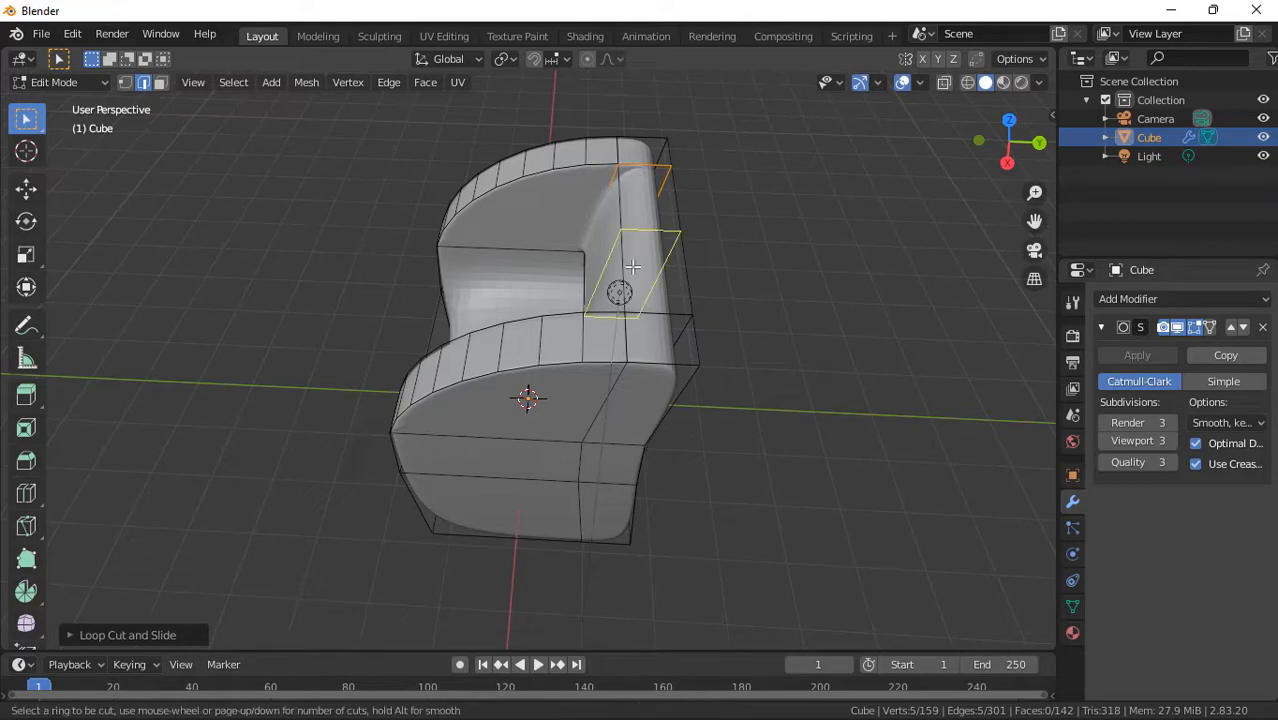
{"action": "left_click", "coordinate": [633, 266]}
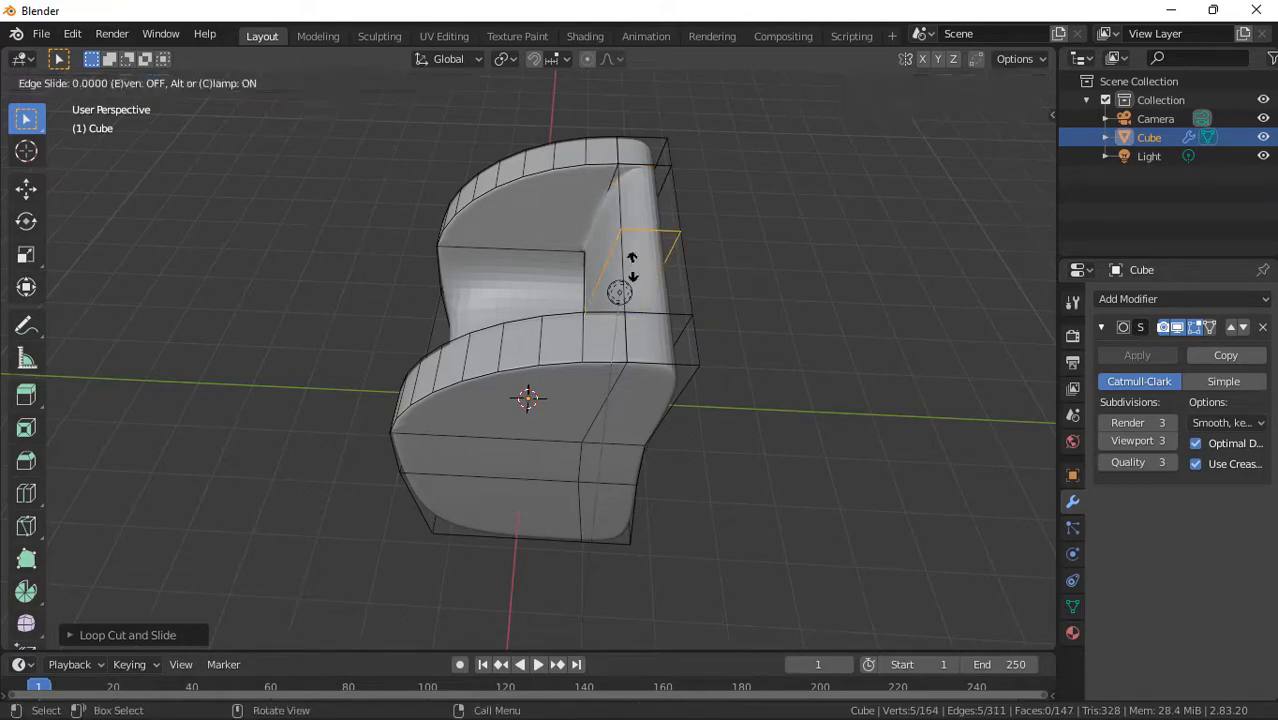
{"action": "left_click", "coordinate": [641, 410]}
- Add a loop cut slid to the chair's rear edge and another across the seat slid to its front edge
{"action": "key", "text": "ctrl+r"}
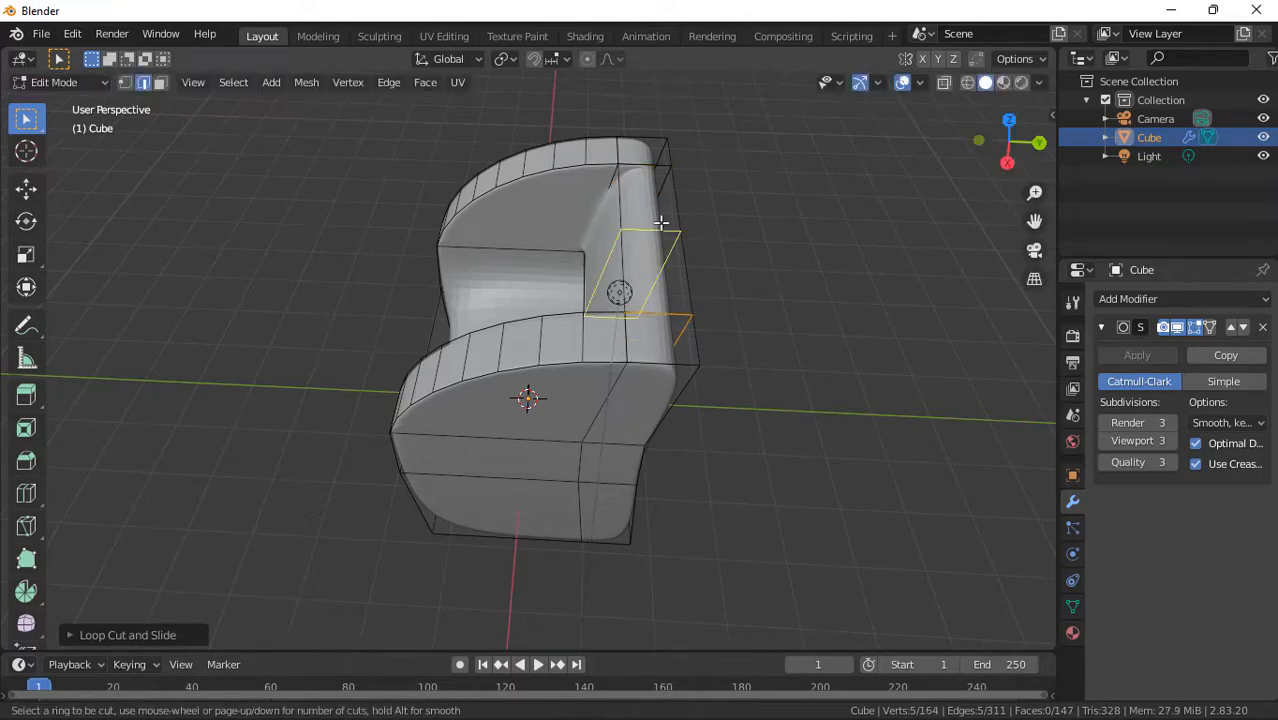
{"action": "left_click", "coordinate": [641, 137]}
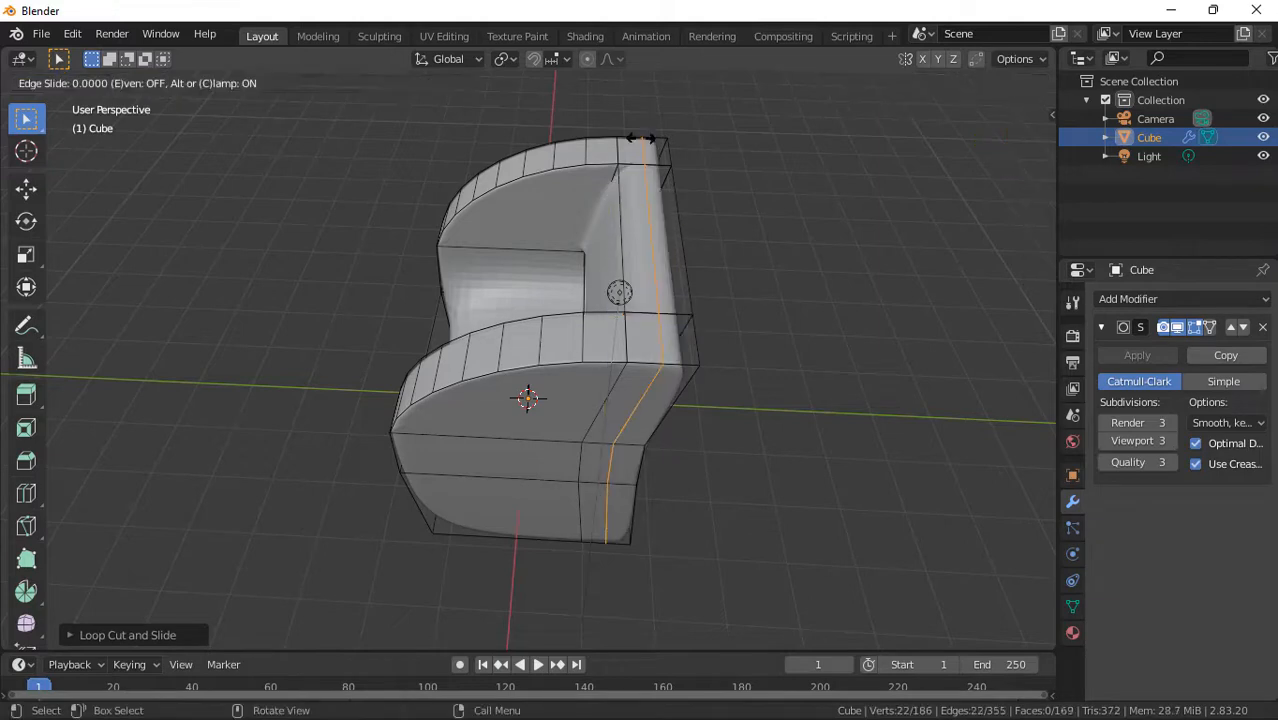
{"action": "left_click", "coordinate": [690, 143]}
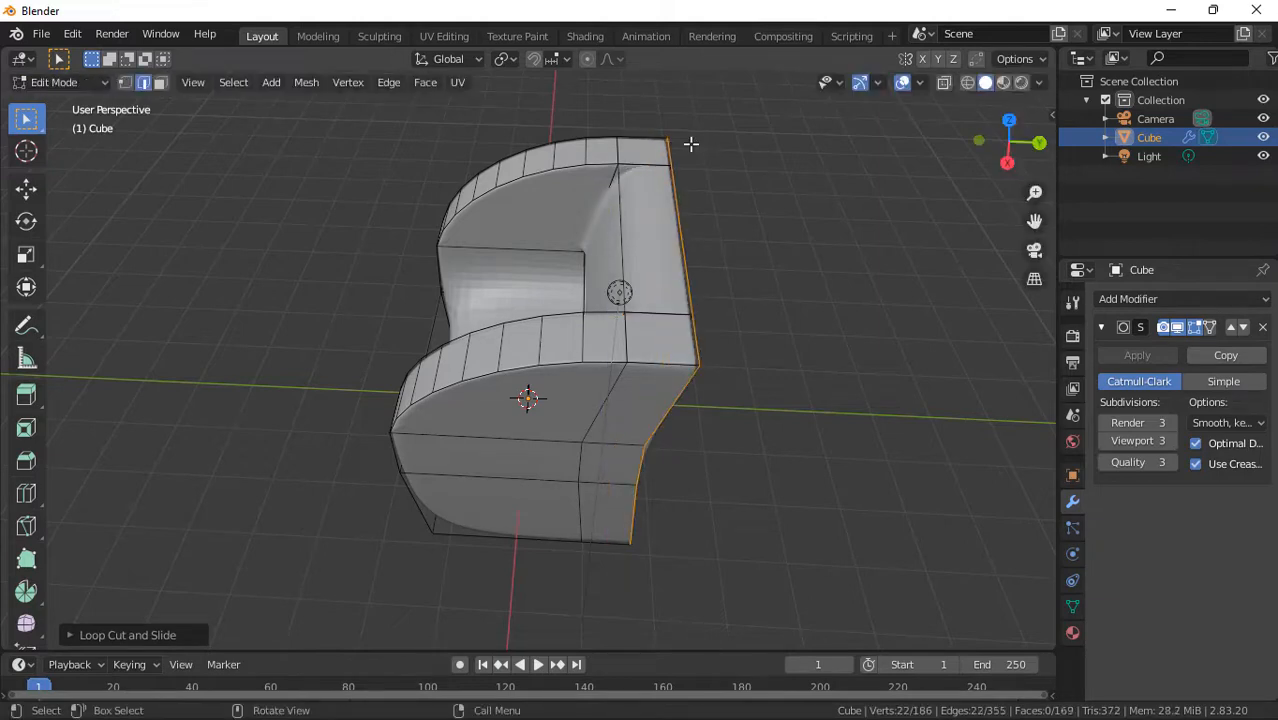
{"action": "key", "text": "ctrl+r"}
{"action": "left_click", "coordinate": [509, 286]}
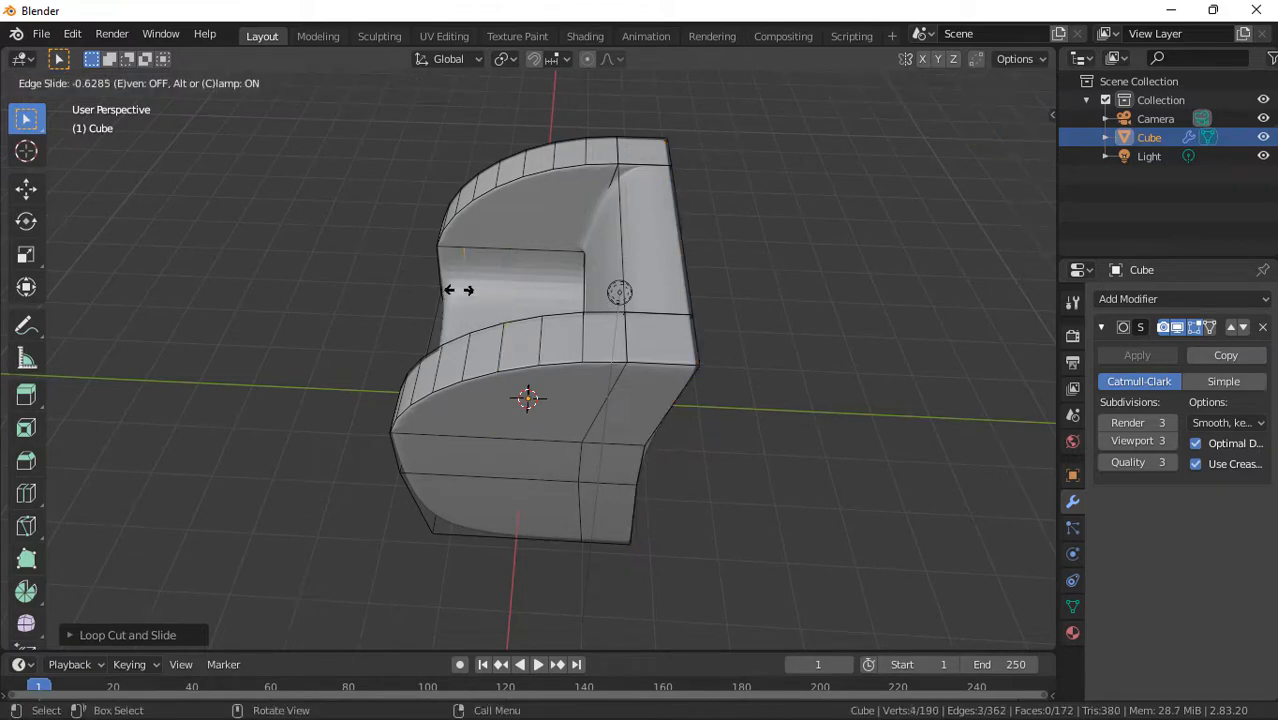
{"action": "left_click", "coordinate": [405, 288]}
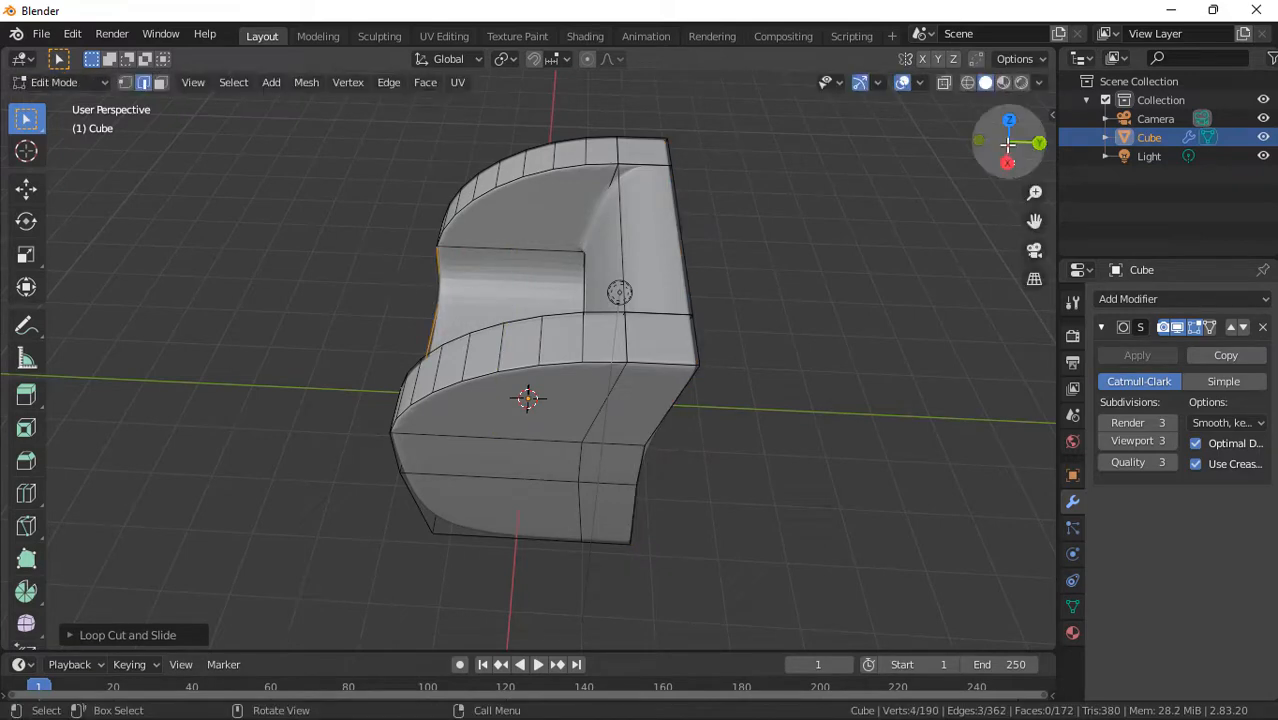
- Add two front-to-back loop cuts through the seat block and slide one against each armrest
{"action": "mouse_move", "coordinate": [1005, 145]}
{"action": "left_mouse_down"}
{"action": "mouse_move", "coordinate": [970, 165]}
{"action": "mouse_move", "coordinate": [1002, 151]}
{"action": "left_mouse_up"}
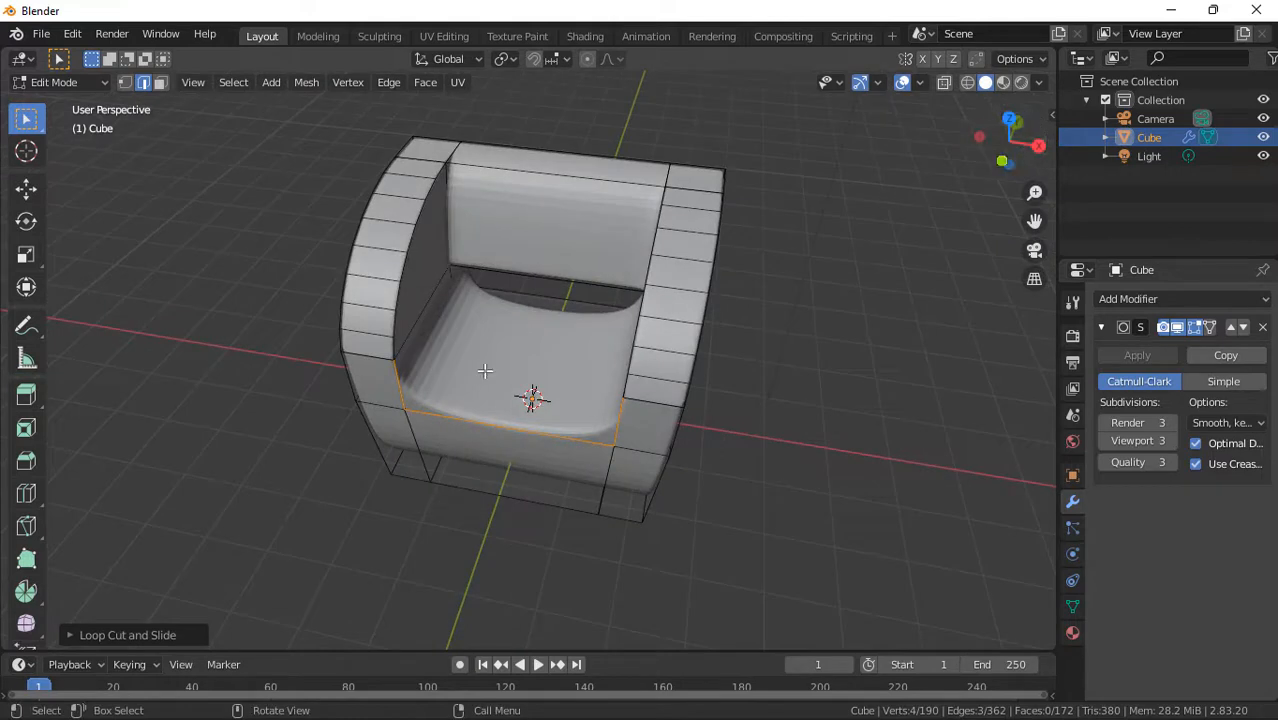
{"action": "key", "text": "ctrl+r"}
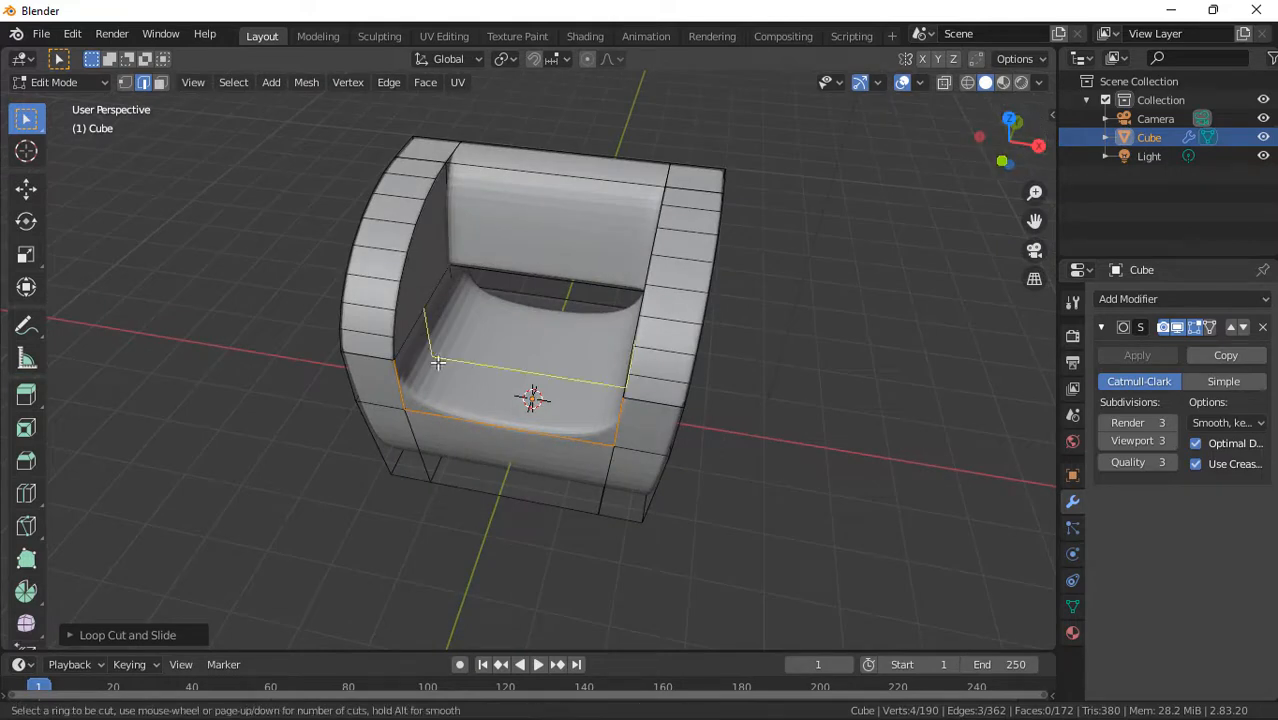
{"action": "left_click", "coordinate": [450, 436]}
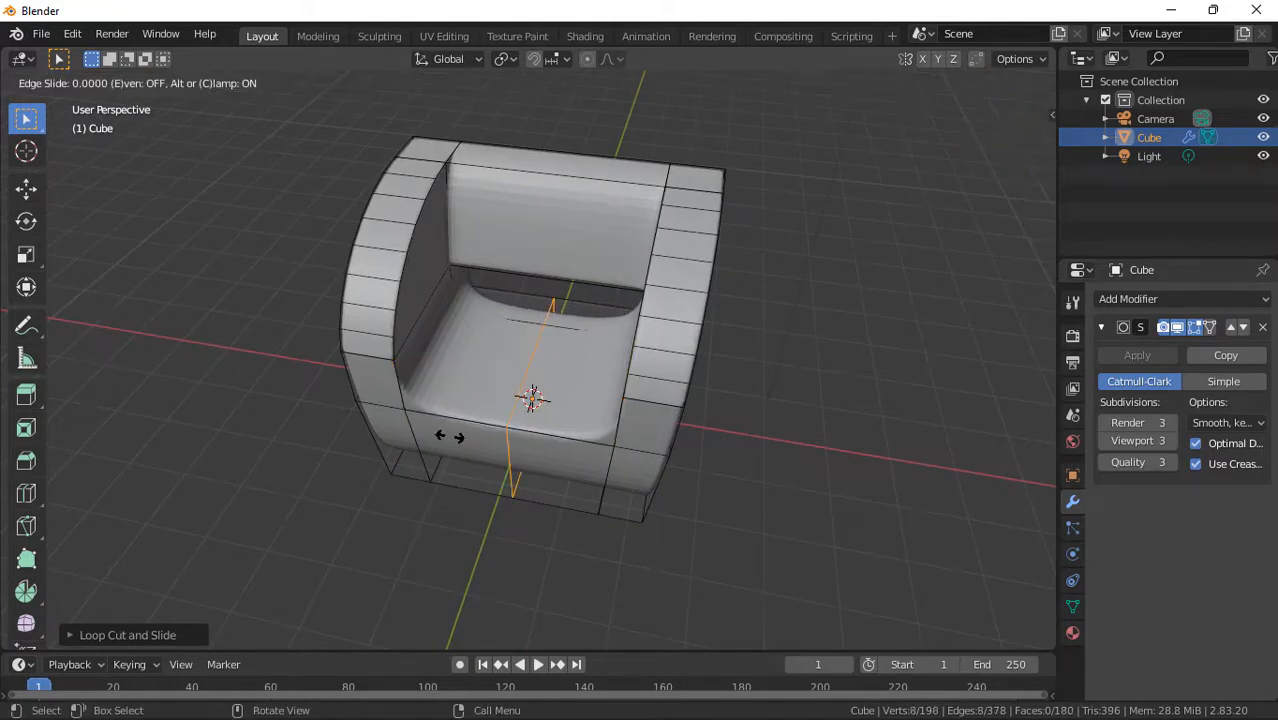
{"action": "left_click", "coordinate": [308, 405]}
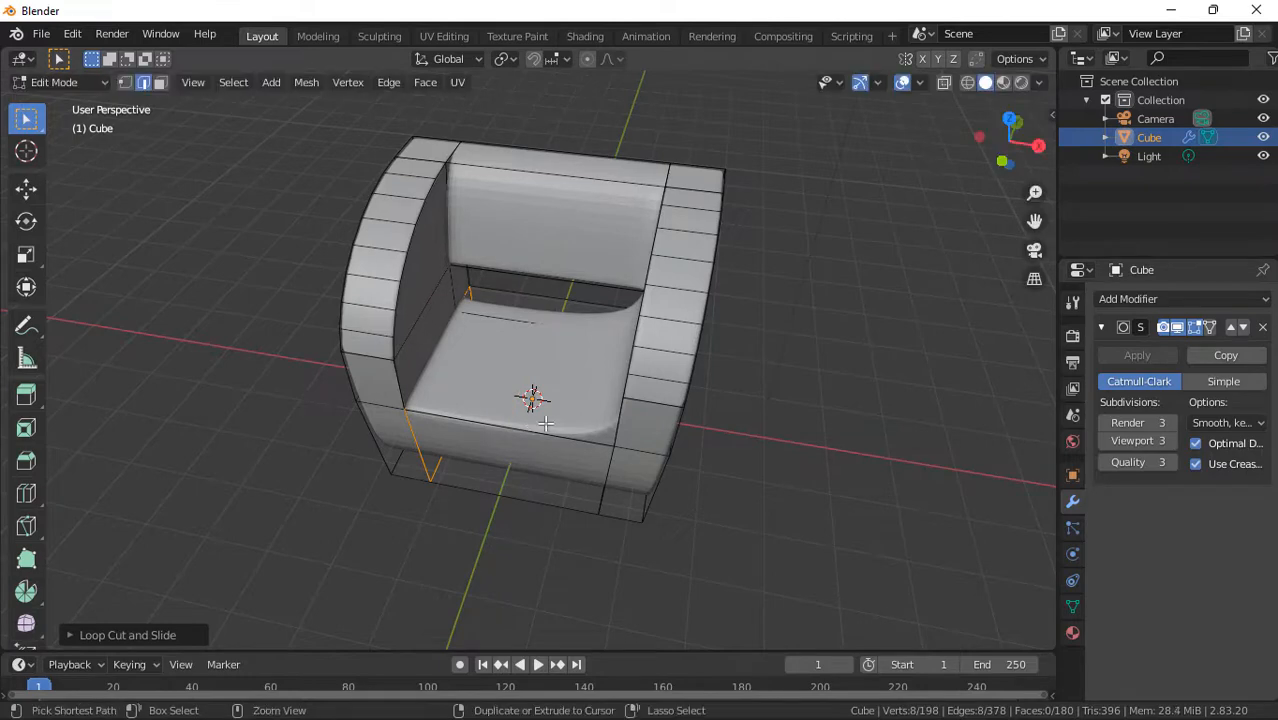
{"action": "key", "text": "ctrl+r"}
{"action": "left_click", "coordinate": [533, 420]}
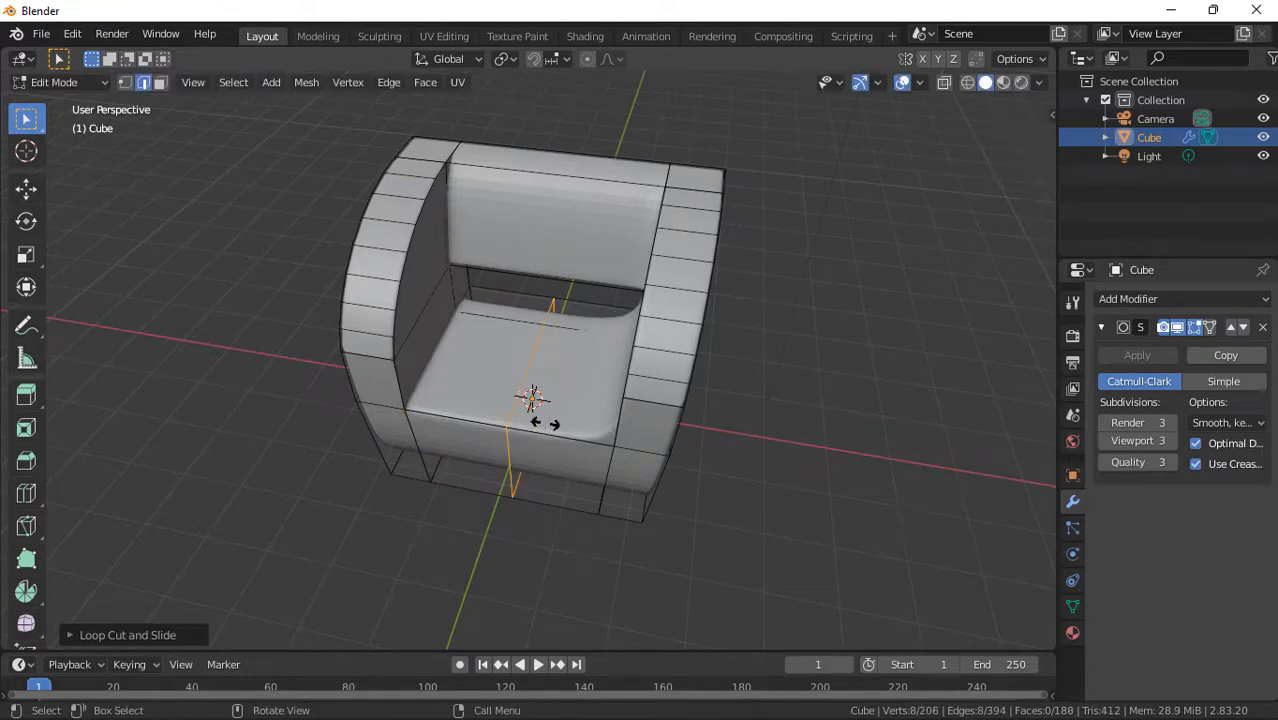
{"action": "left_click", "coordinate": [694, 428]}
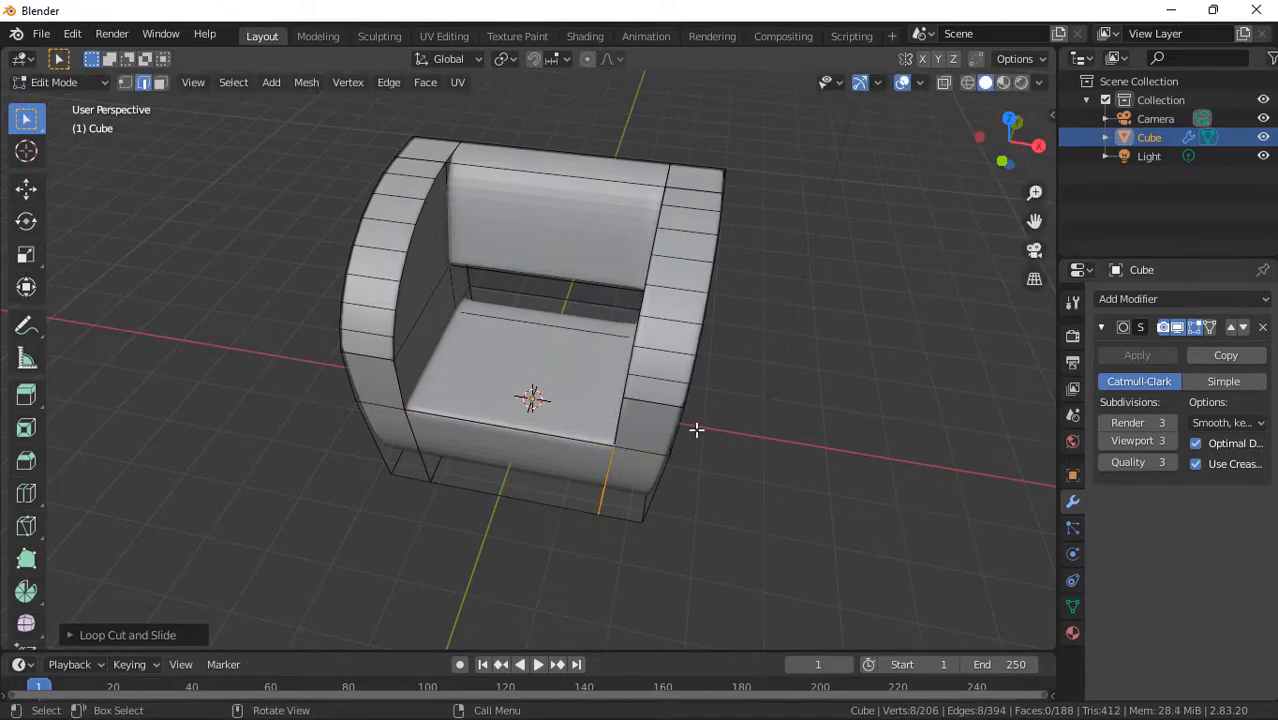
- Add a horizontal loop cut around the chair's base and slide it down to the bottom edge
{"action": "left_click_drag", "start_coordinate": [1005, 143], "coordinate": [931, 190]}
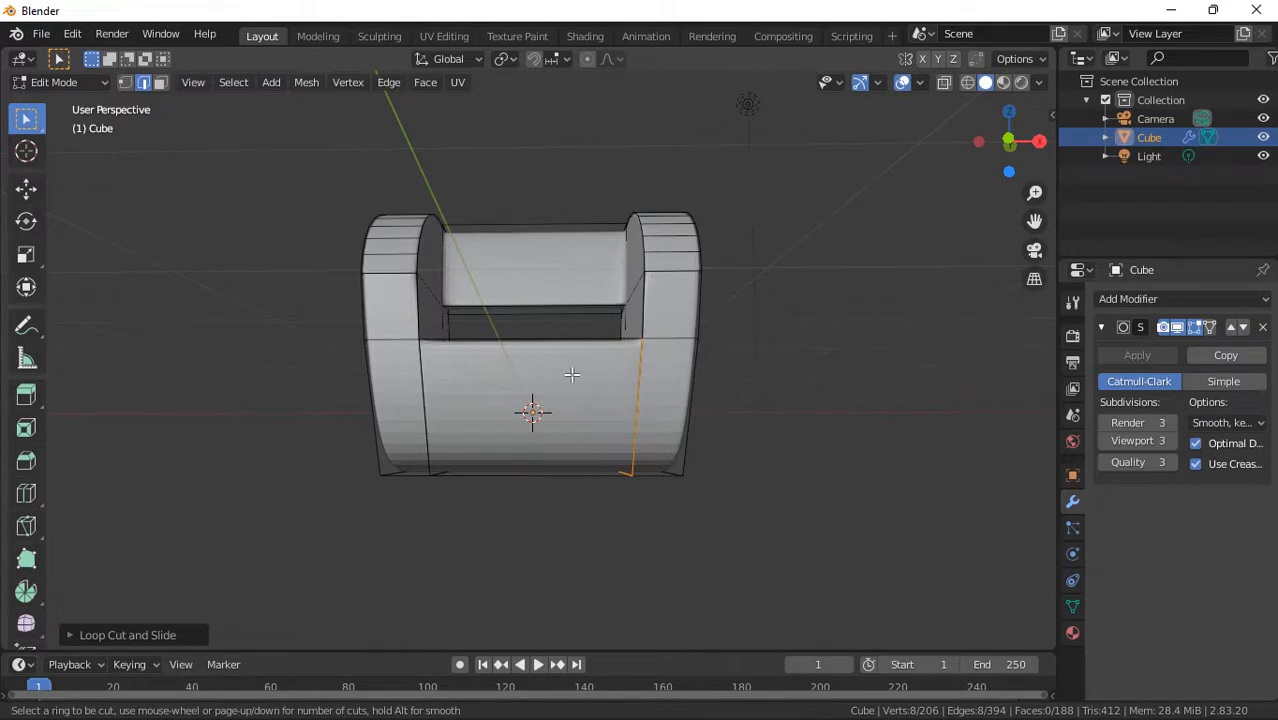
{"action": "left_click", "coordinate": [630, 404]}
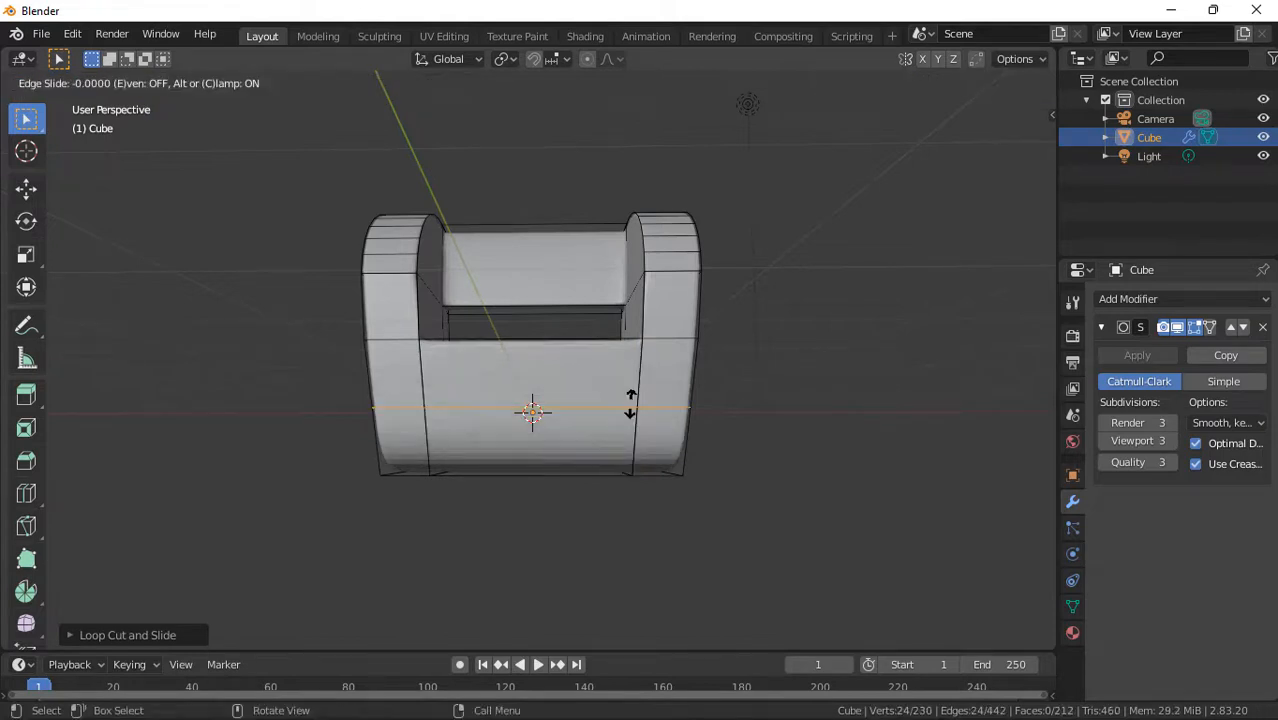
{"action": "left_click", "coordinate": [633, 470]}
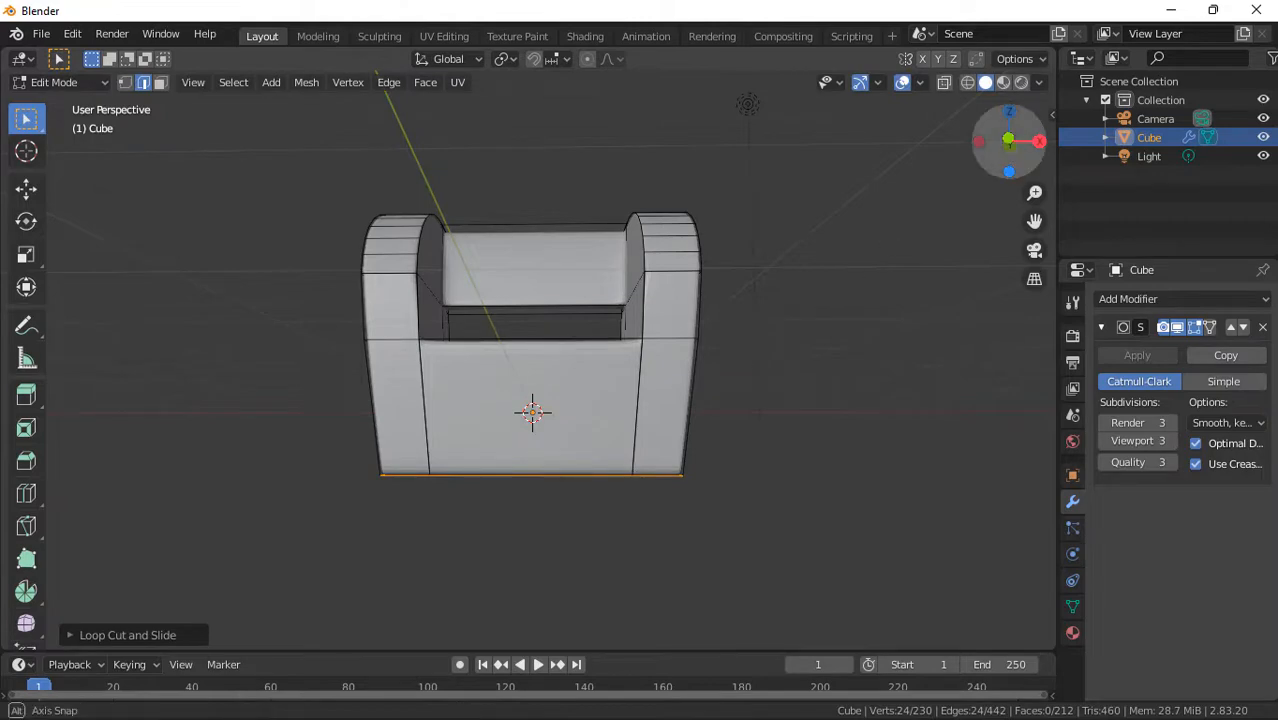
- Cut the backrest's front face horizontally and slide the new edge up by a factor of about 0.65 towards the top
{"action": "left_click_drag", "start_coordinate": [1009, 141], "coordinate": [616, 200]}
{"action": "key", "text": "ctrl+r"}
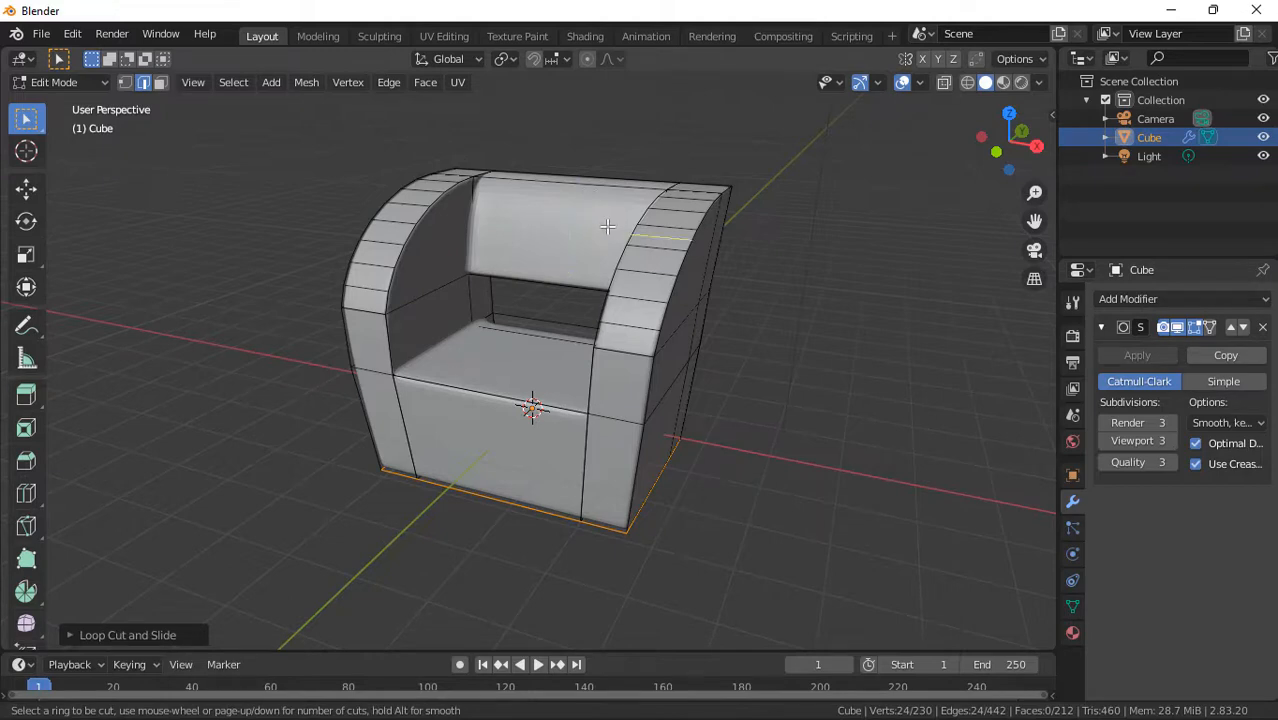
{"action": "left_click", "coordinate": [481, 213]}
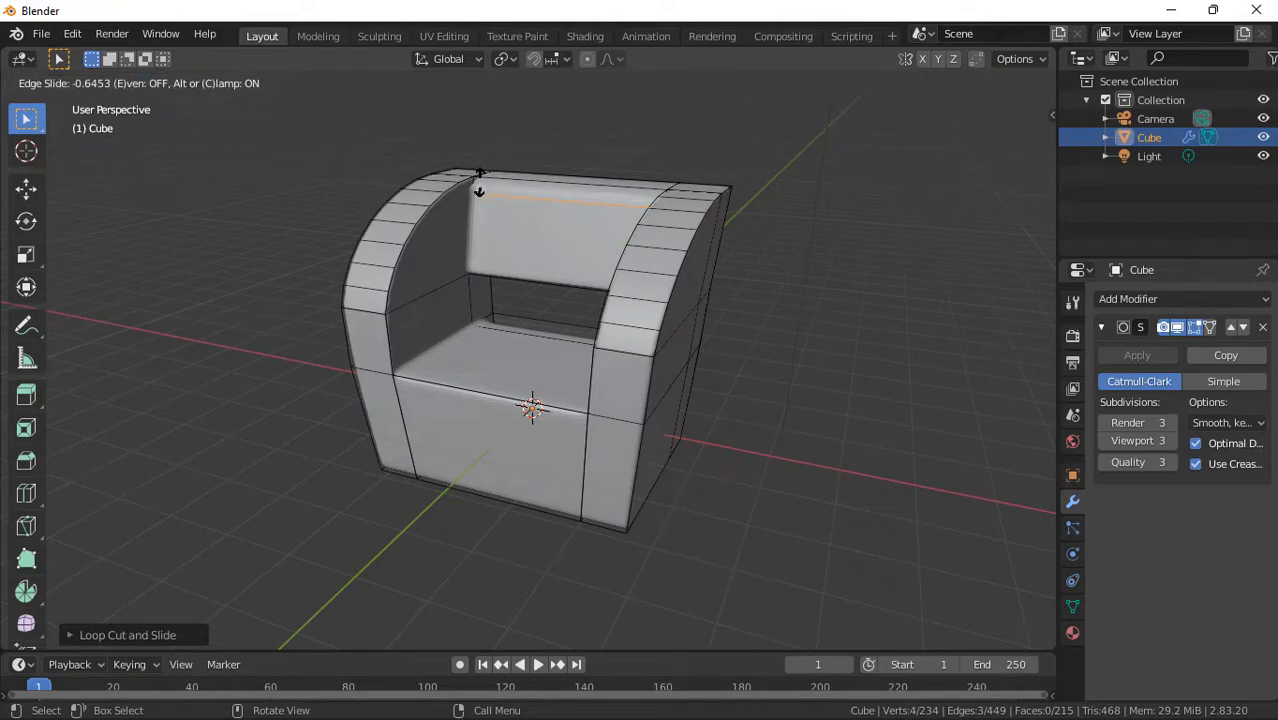
{"action": "left_click", "coordinate": [479, 182]}
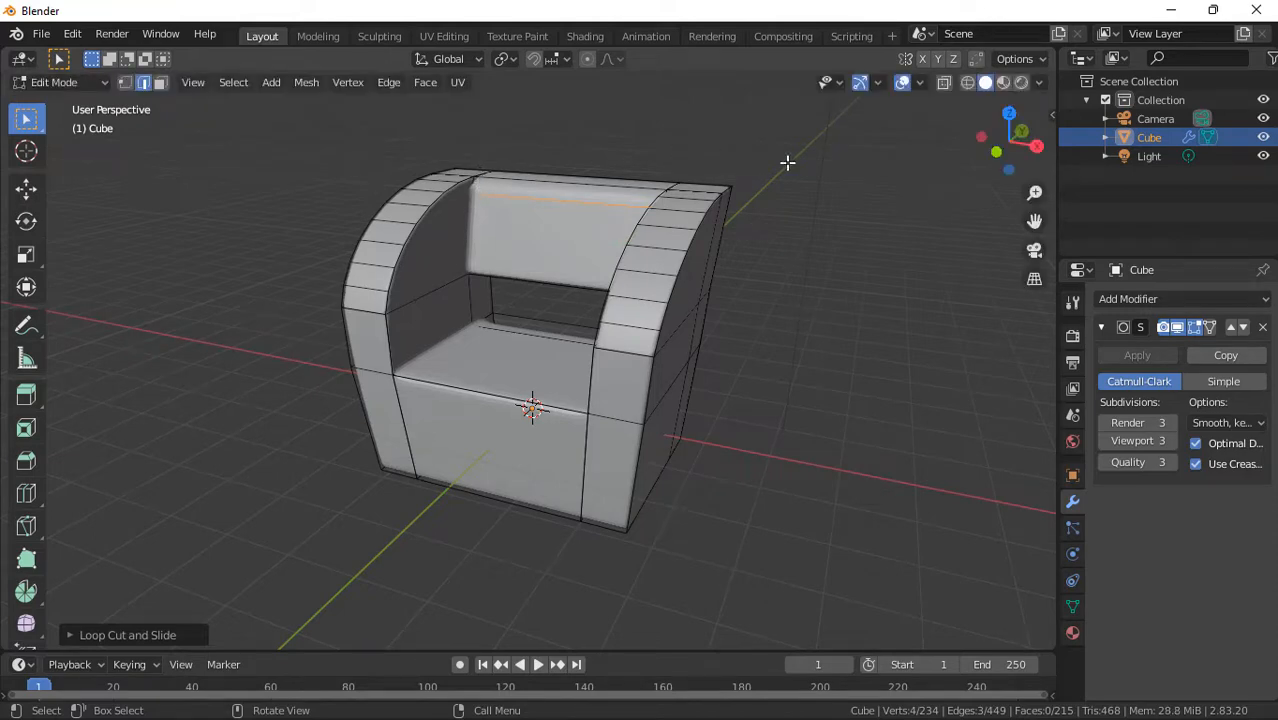
- Add a horizontal loop cut around the chair's lower body and slide it up by a factor of about 0.74, just below seat level
{"action": "key", "text": "Tab"}
{"action": "mouse_move", "coordinate": [1005, 138]}
{"action": "left_mouse_down"}
{"action": "mouse_move", "coordinate": [1065, 141]}
{"action": "mouse_move", "coordinate": [1002, 124]}
{"action": "left_mouse_up"}
{"action": "key", "text": "Tab"}
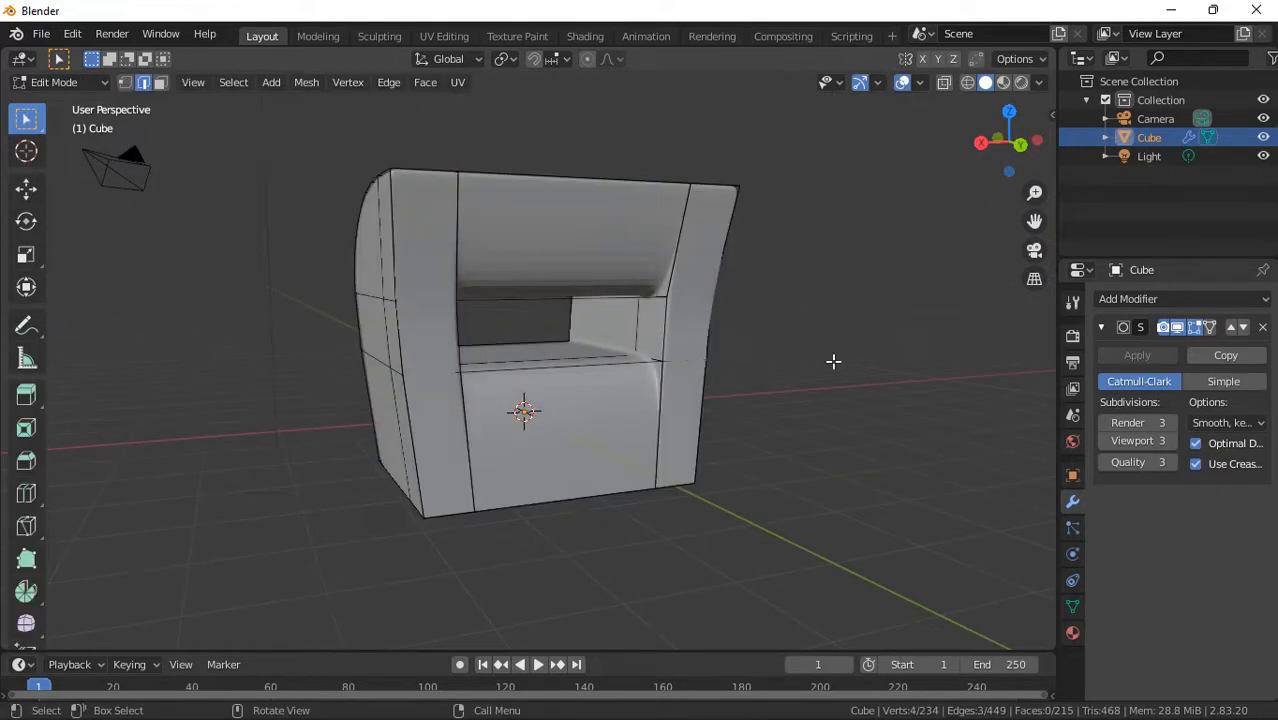
{"action": "key", "text": "ctrl+r"}
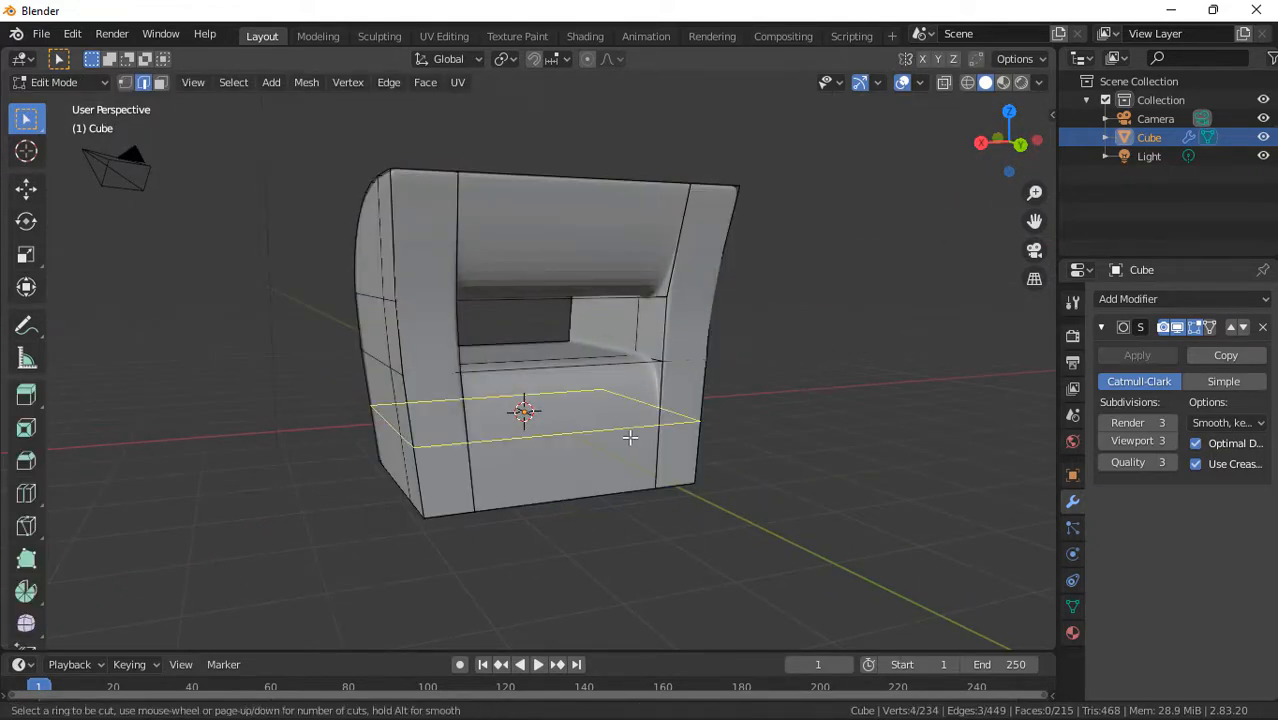
{"action": "left_click", "coordinate": [630, 437]}
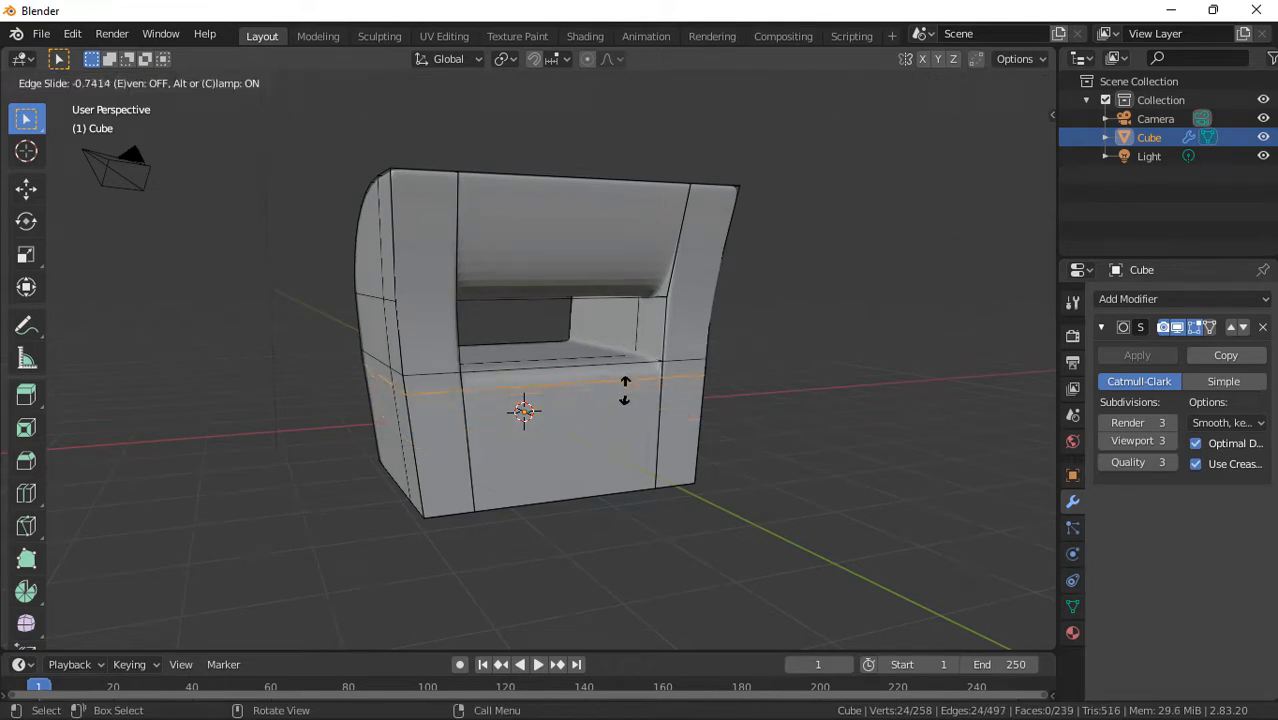
{"action": "left_click", "coordinate": [625, 390]}
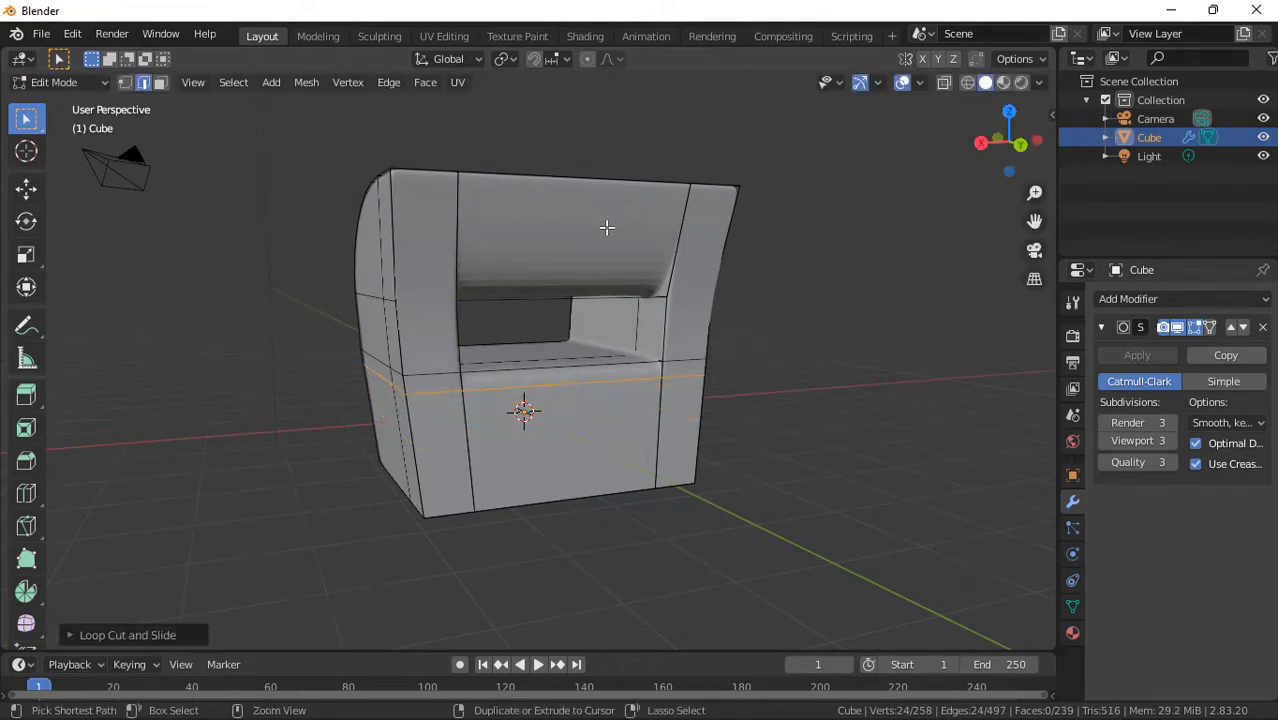
- Add a horizontal loop cut across the rear of the backrest and slide it down close to the opening's upper edge
{"action": "key", "text": "ctrl+r"}
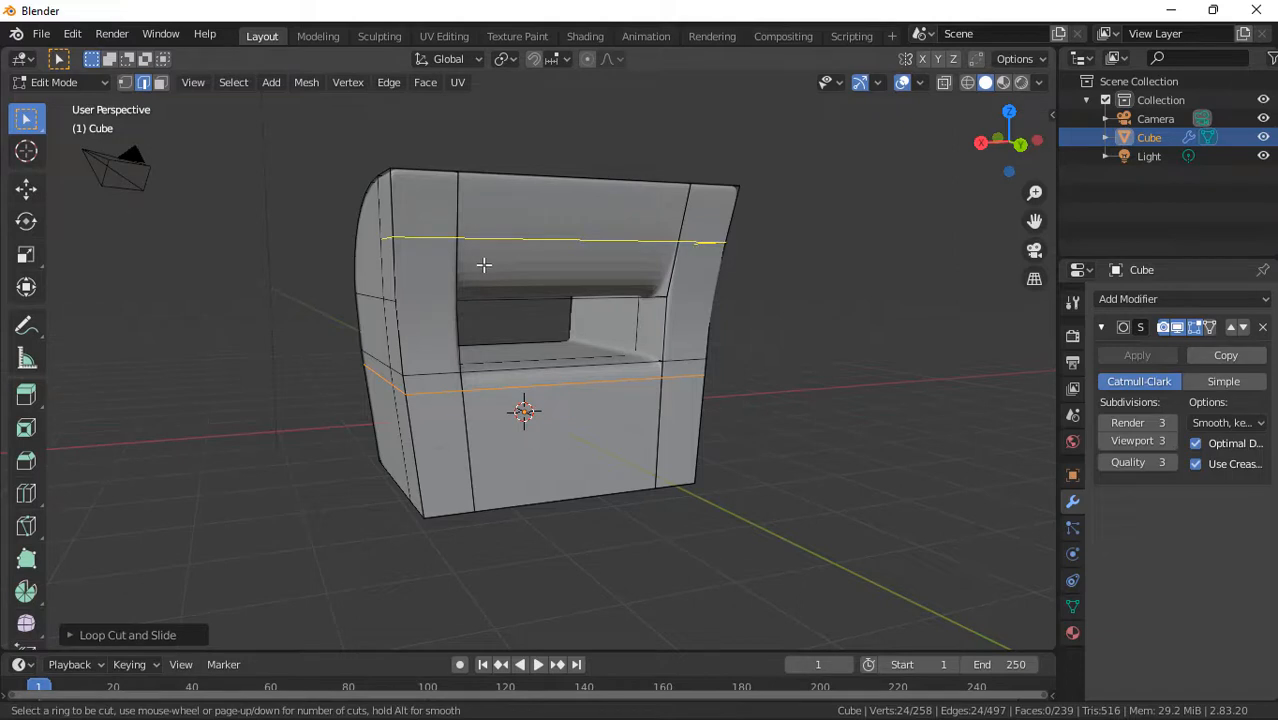
{"action": "left_click", "coordinate": [483, 265]}
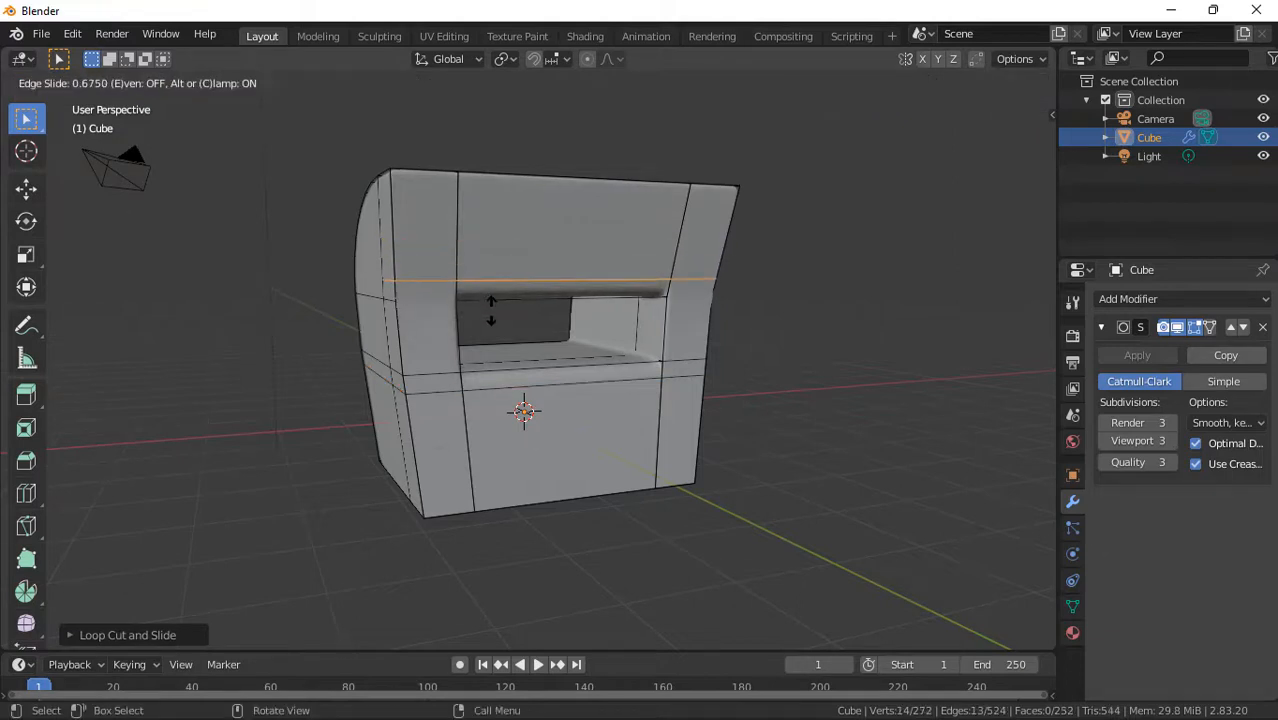
{"action": "left_click", "coordinate": [490, 311]}
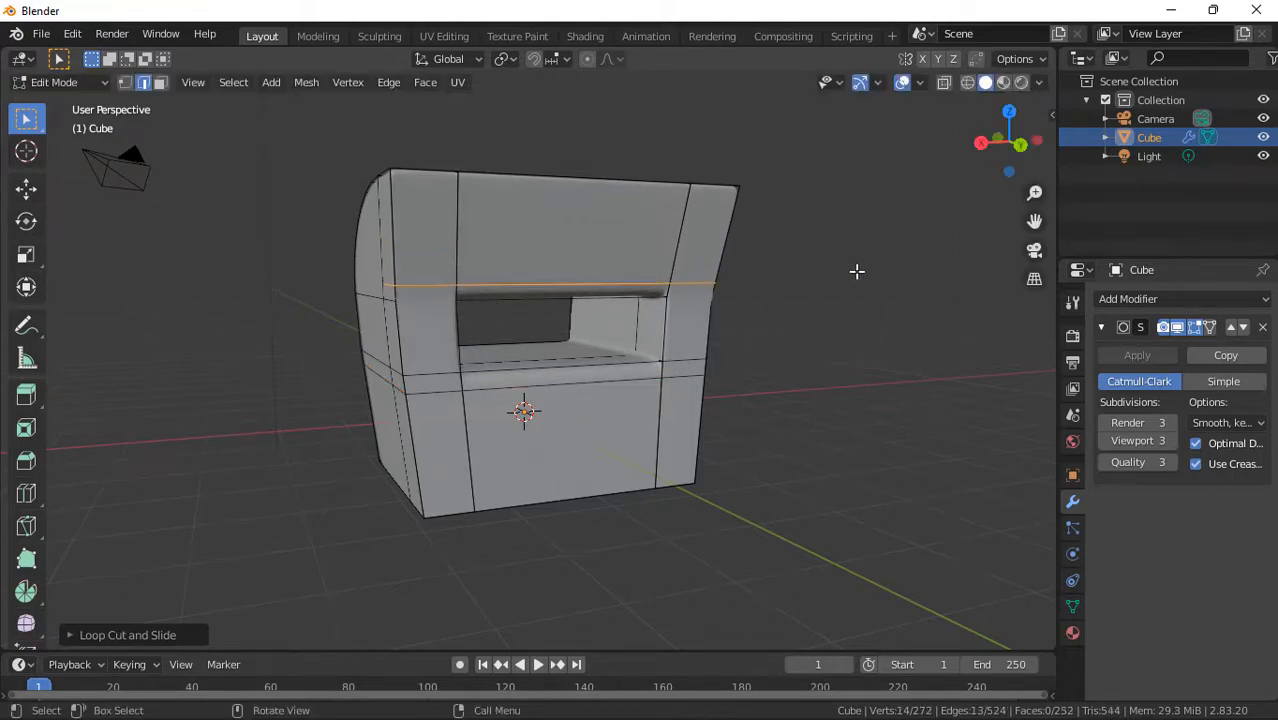
- Return the chair to Object Mode and switch to the front orthographic view
{"action": "key", "text": "Tab"}
{"action": "mouse_move", "coordinate": [1008, 142]}
{"action": "left_mouse_down"}
{"action": "mouse_move", "coordinate": [935, 150]}
{"action": "mouse_move", "coordinate": [996, 152]}
{"action": "left_mouse_up"}
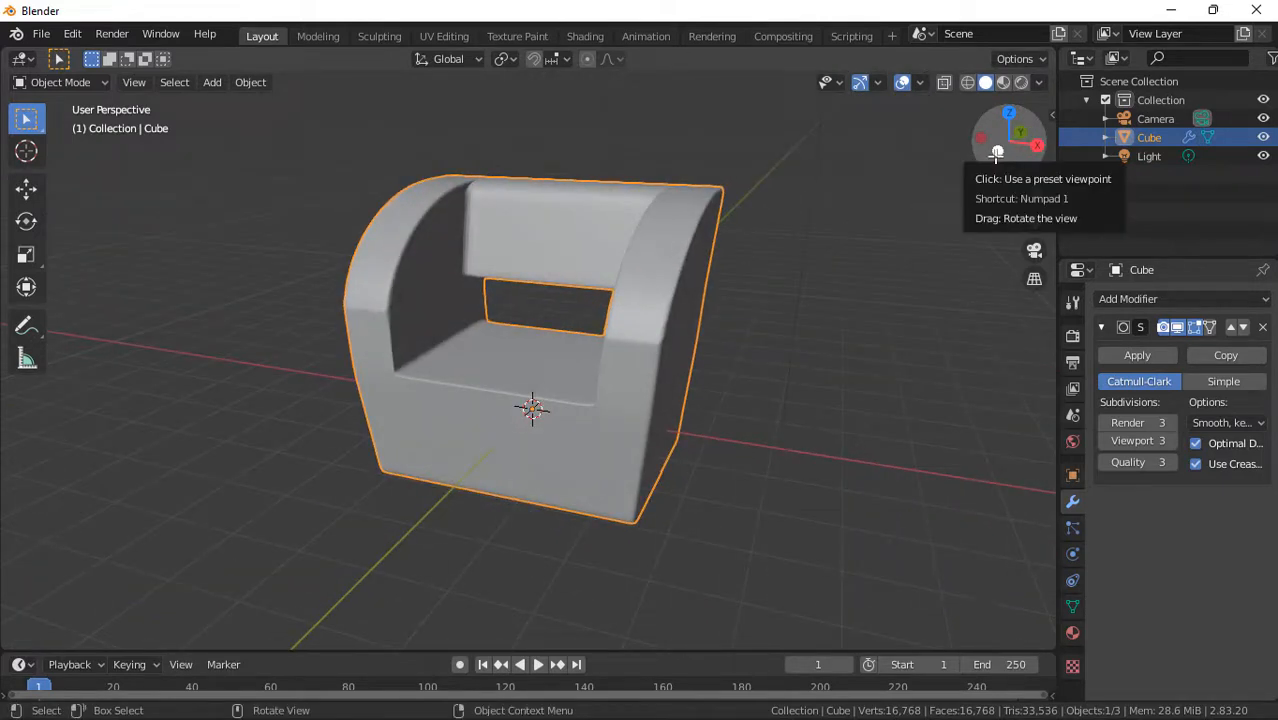
{"action": "left_click", "coordinate": [997, 152]}
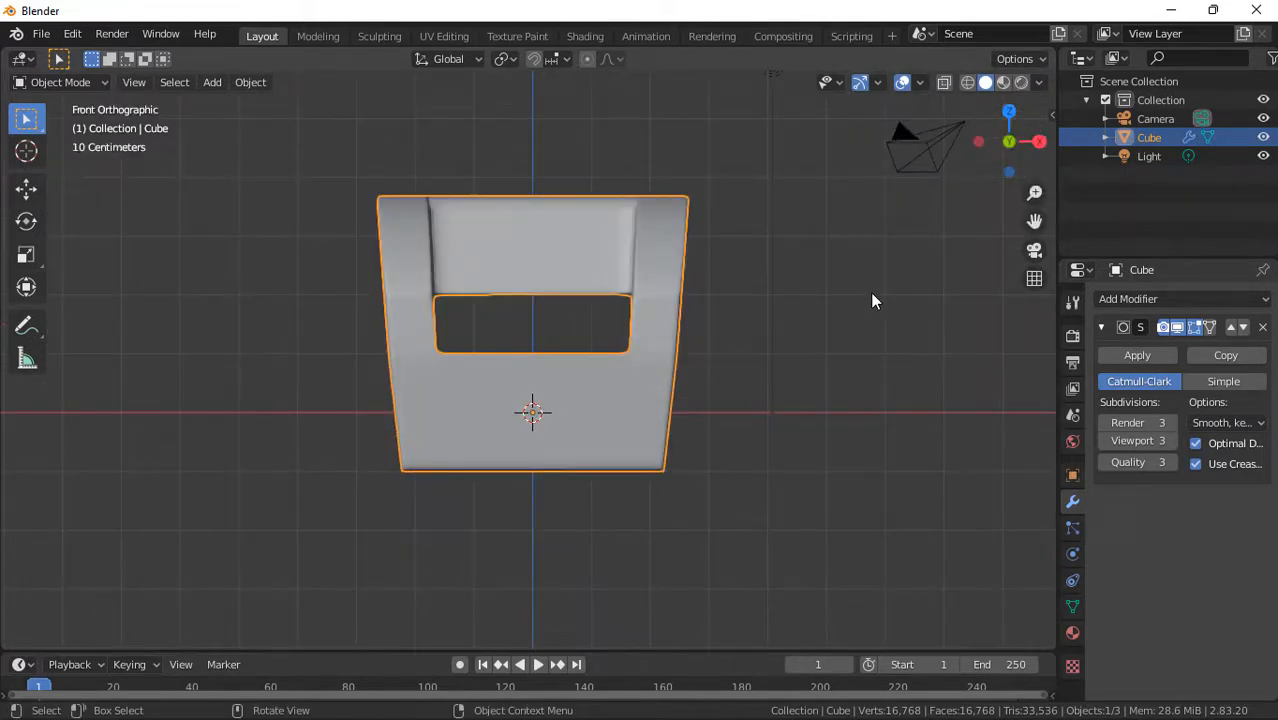
- Narrow the whole chair by scaling it along the X axis by a factor of about 0.92
{"action": "key", "text": "s"}
{"action": "key", "text": "x"}
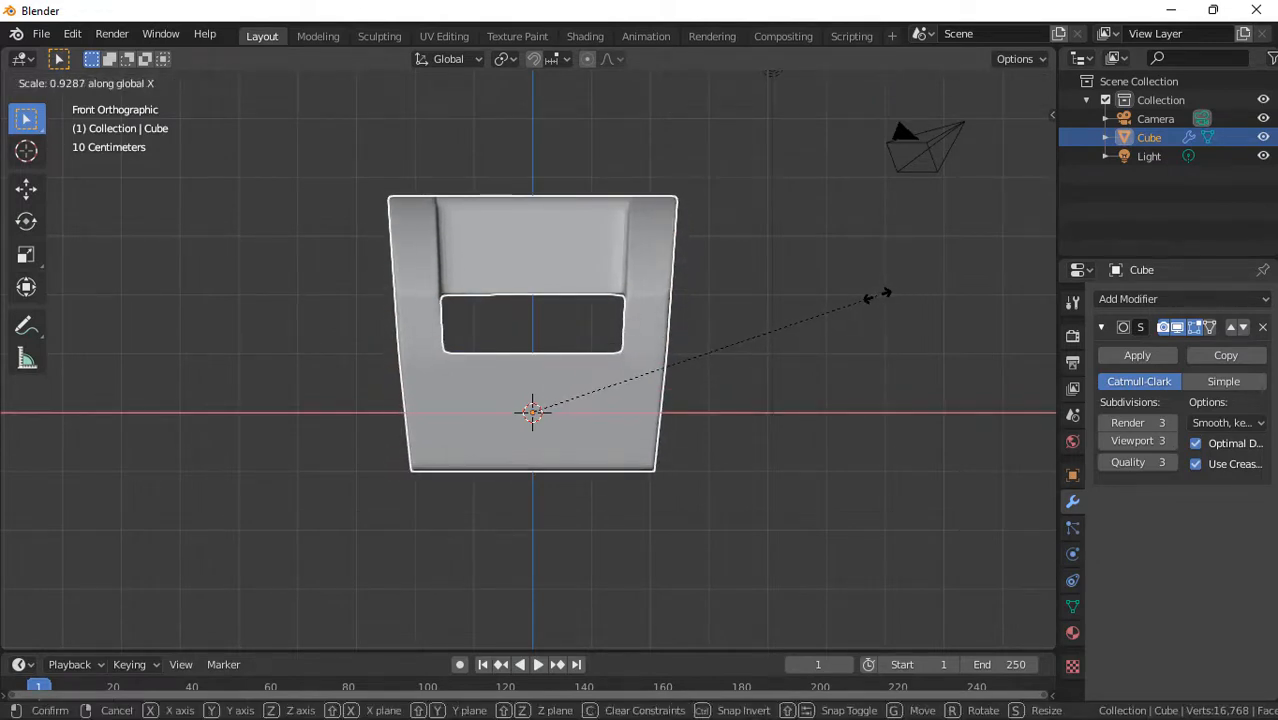
{"action": "left_click", "coordinate": [870, 297]}
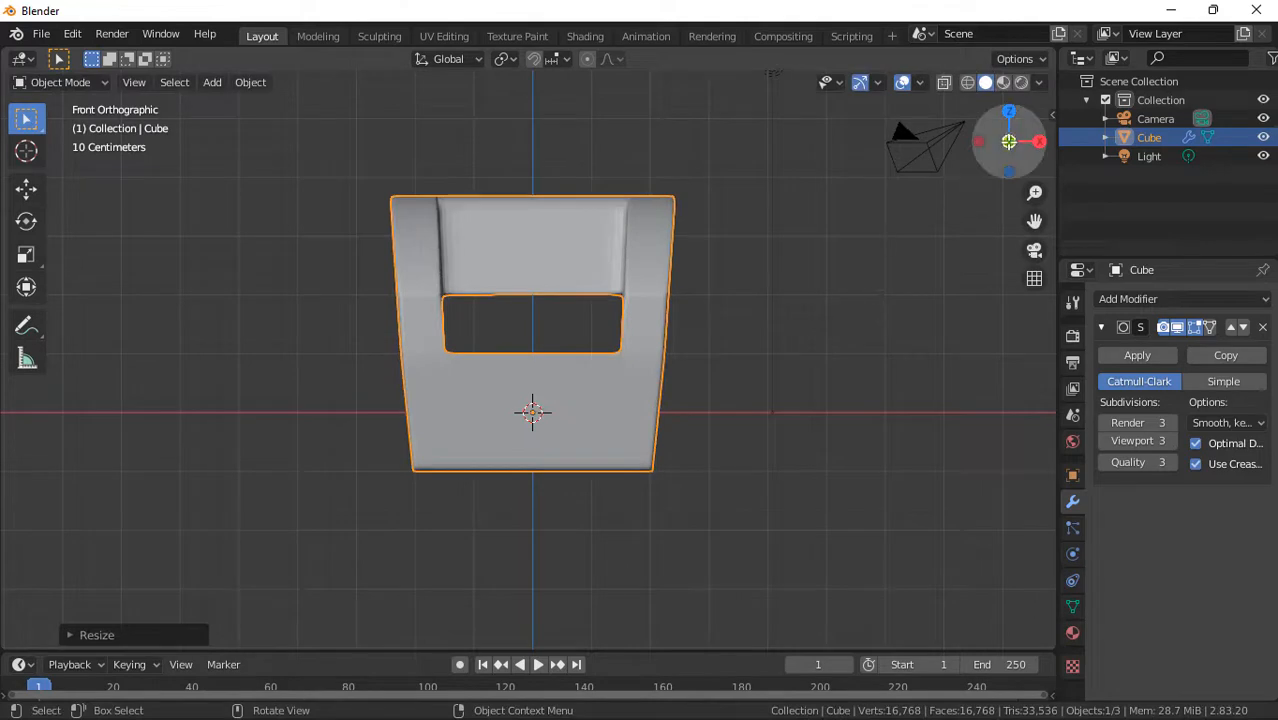
{"action": "mouse_move", "coordinate": [742, 390]}
{"action": "middle_mouse_down"}
{"action": "mouse_move", "coordinate": [700, 360]}
{"action": "mouse_move", "coordinate": [742, 390]}
{"action": "middle_mouse_up"}
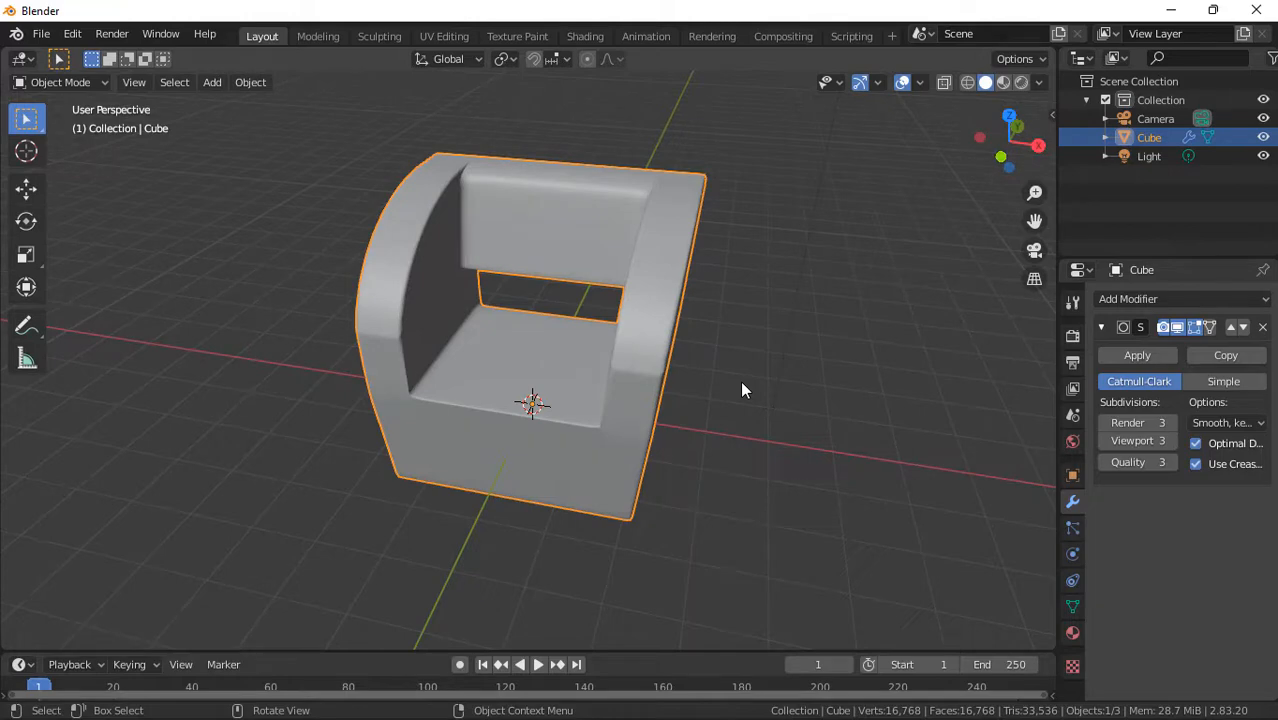
- Hide the finished chair to clear the scene for a new object
{"action": "key", "text": "ctrl+a"}
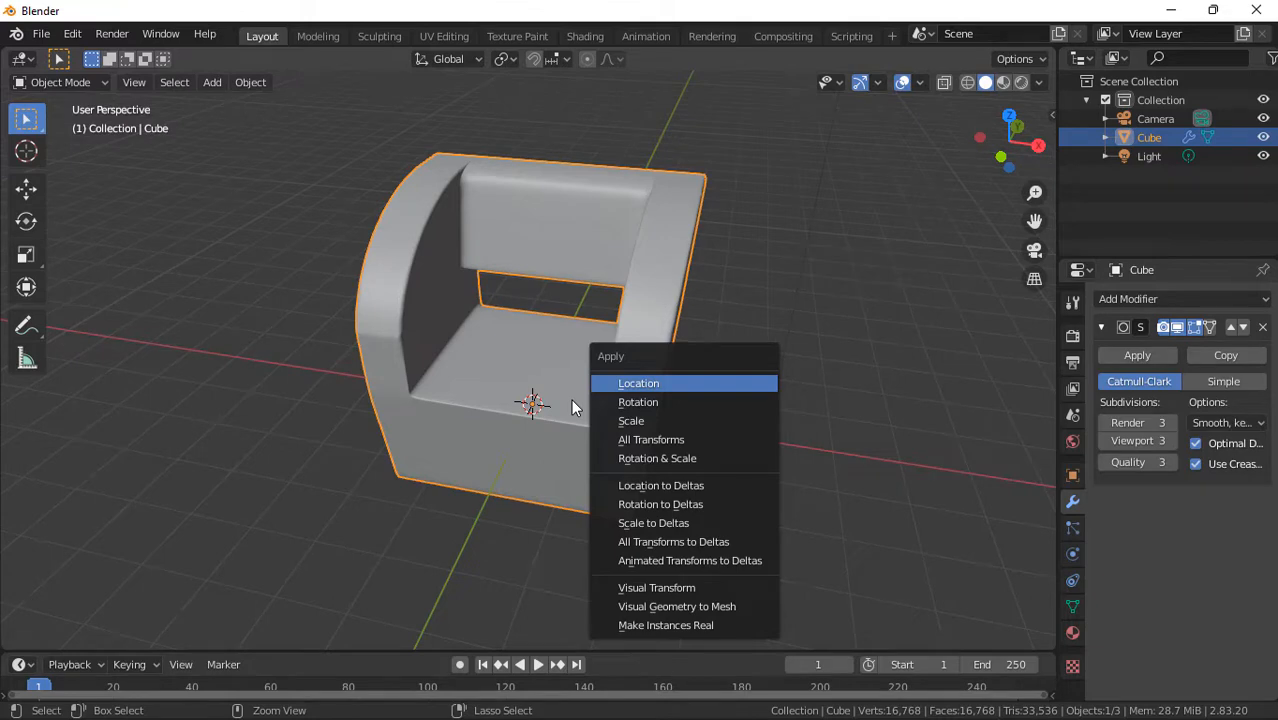
{"action": "key", "text": "Escape"}
{"action": "key", "text": "h"}
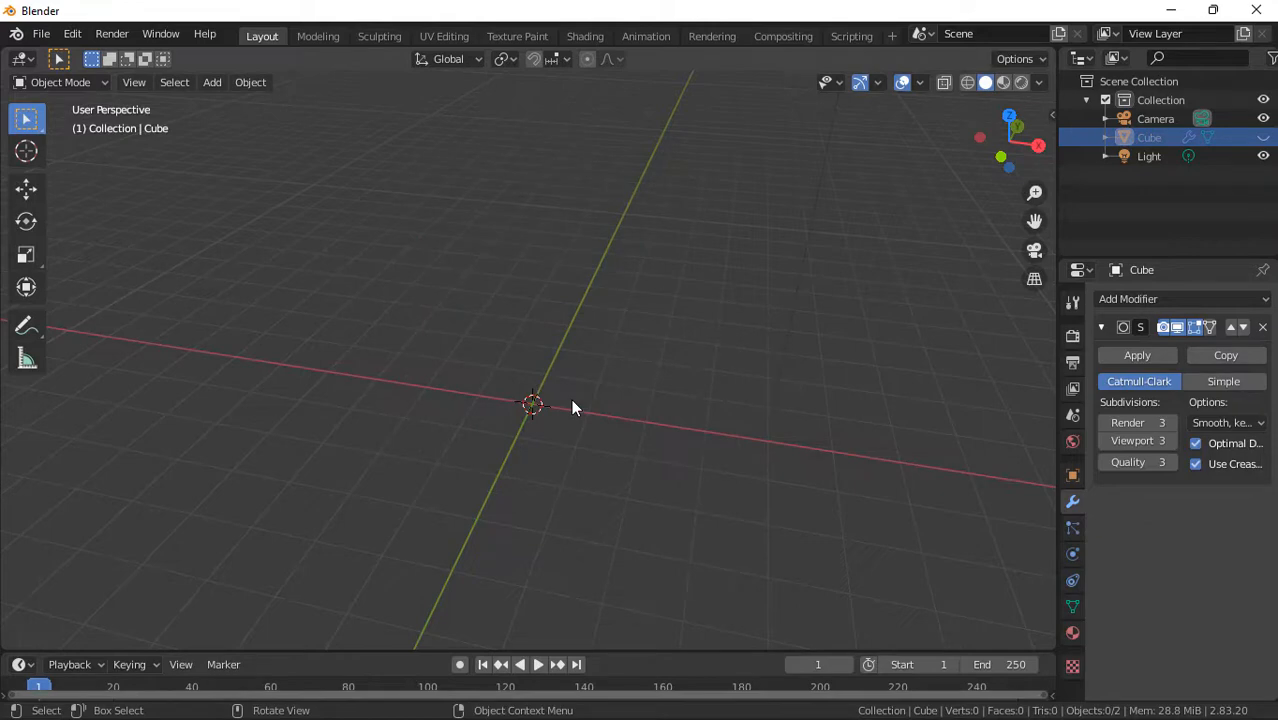
- Add a mesh cylinder at the origin and scale it up uniformly by a factor of about 2.77
{"action": "key", "text": "shift+a"}
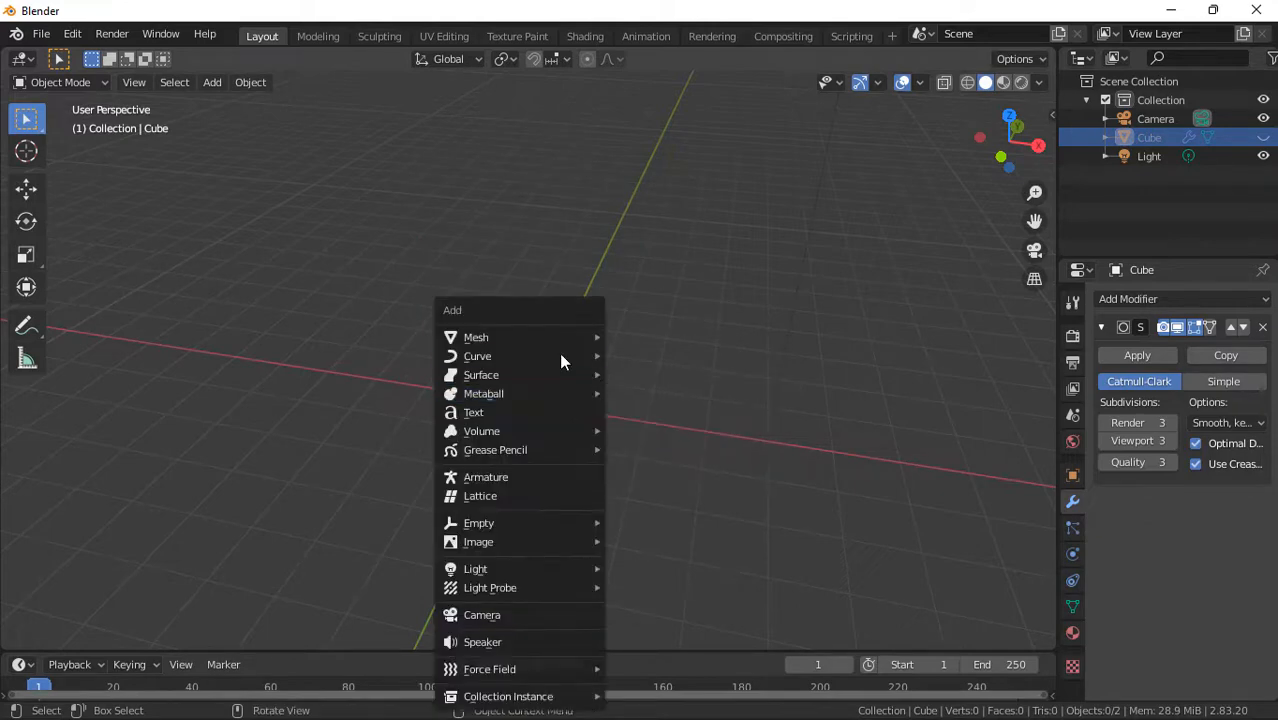
{"action": "mouse_move", "coordinate": [555, 340]}
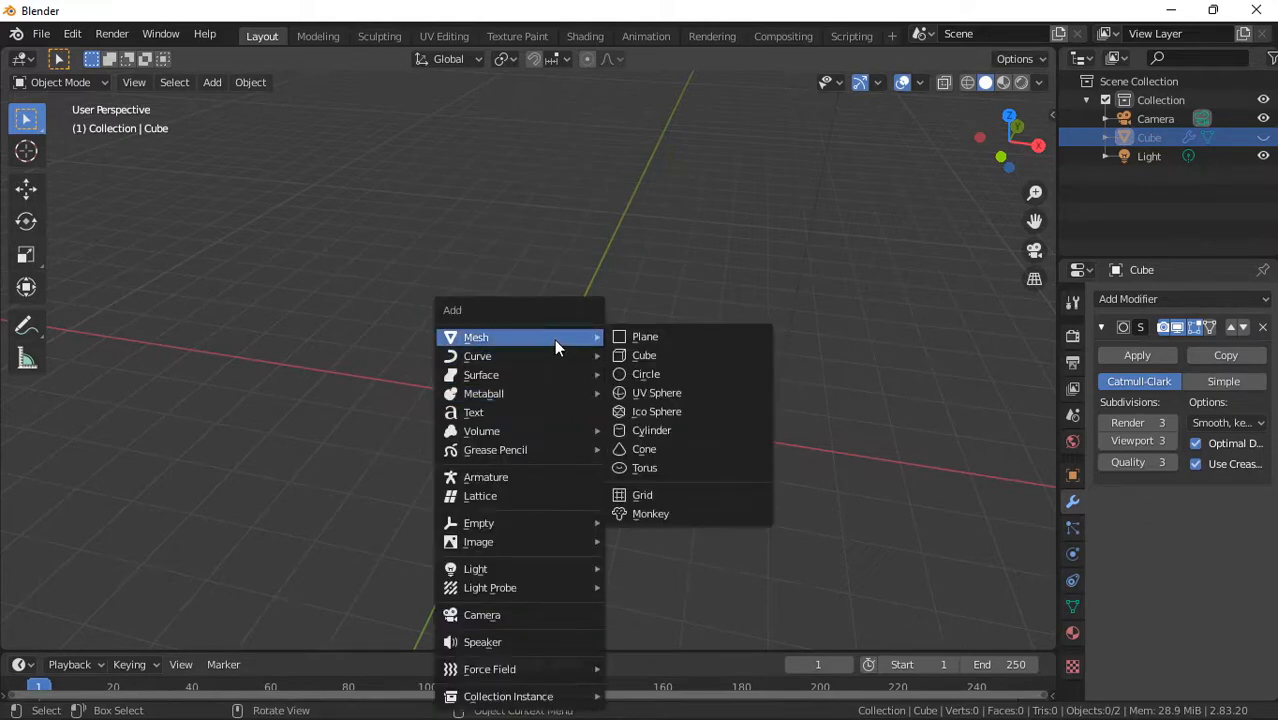
{"action": "left_click", "coordinate": [662, 431]}
{"action": "key", "text": "s"}
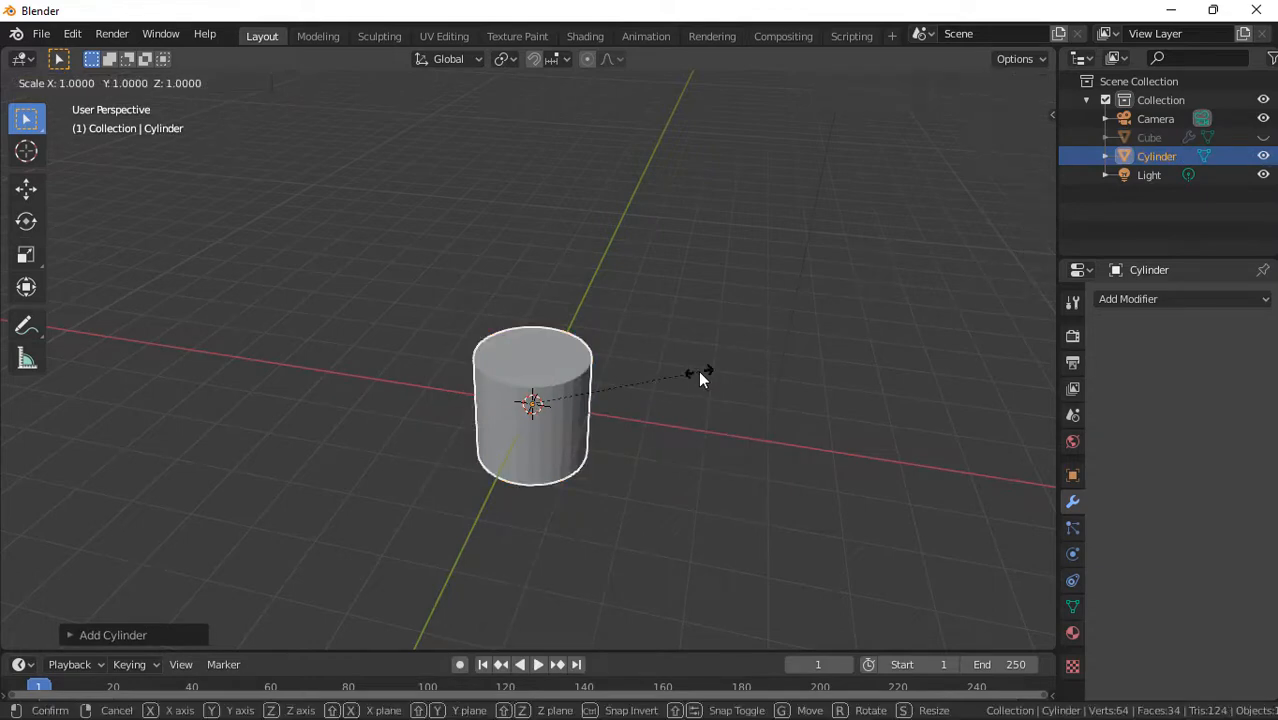
{"action": "left_click", "coordinate": [995, 353]}
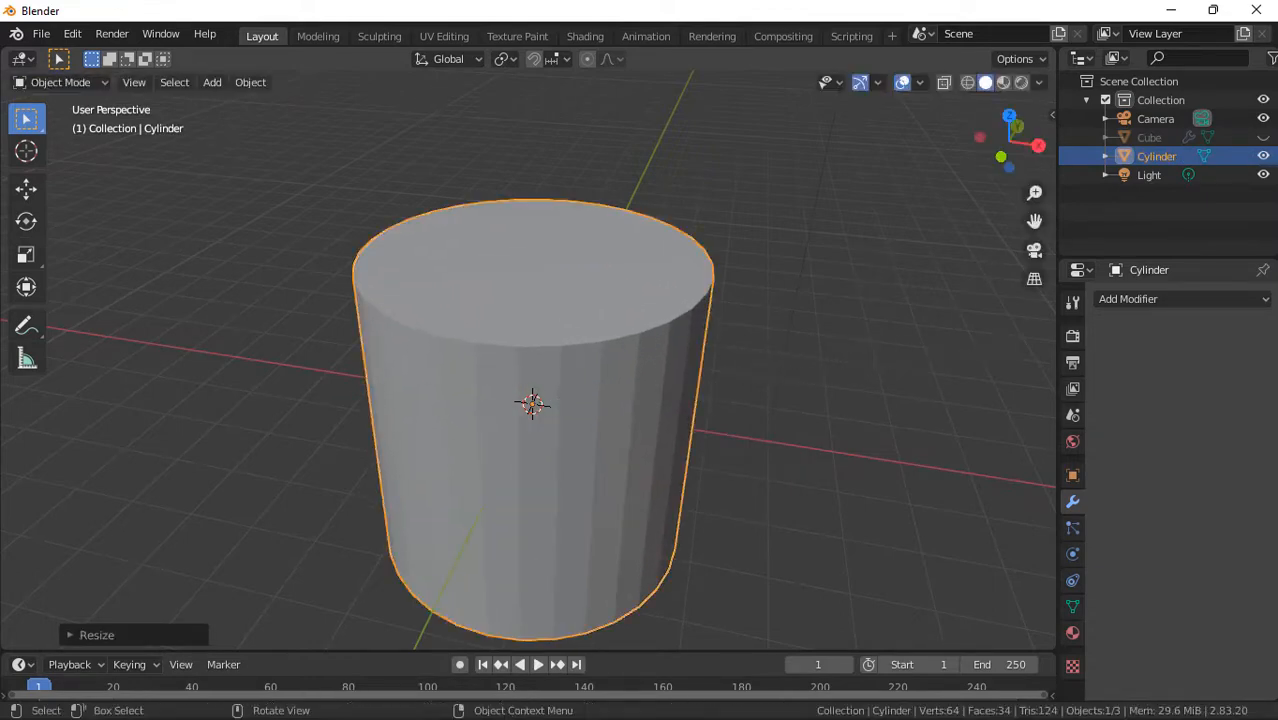
- Flatten the cylinder along the Z axis into a thin disc about 0.286 m thick
{"action": "key", "text": "s"}
{"action": "key", "text": "z"}
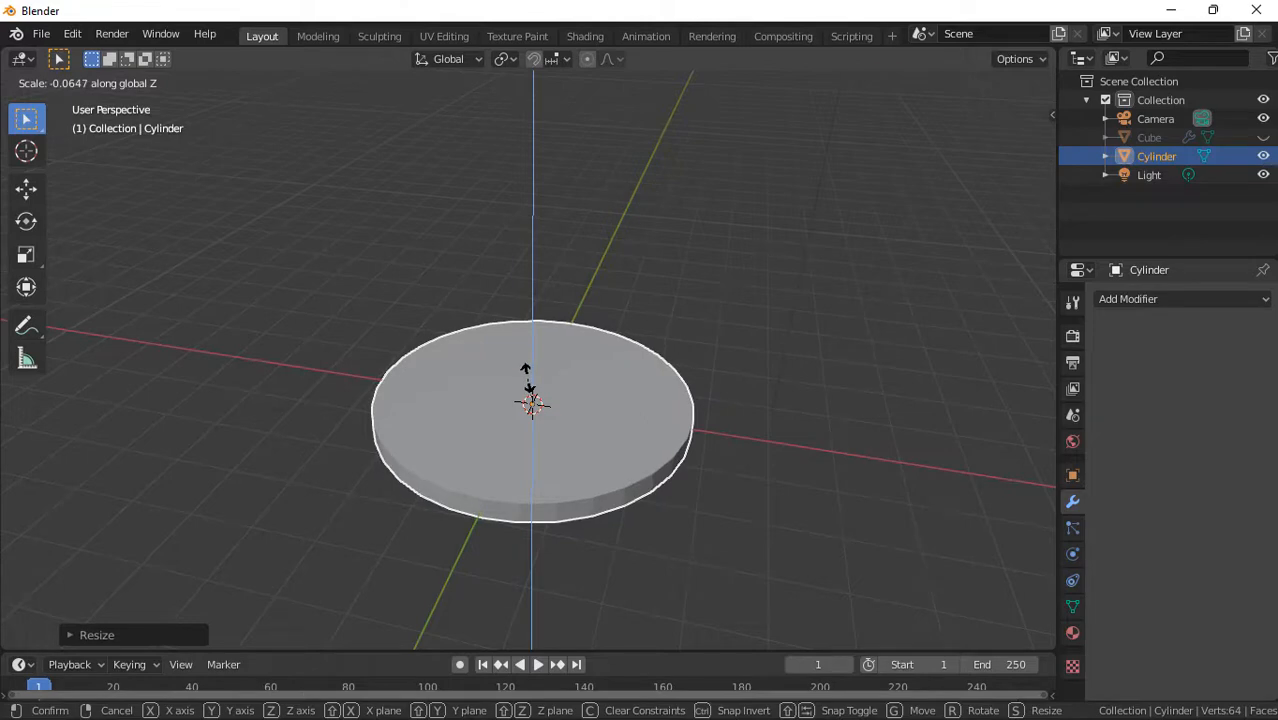
{"action": "left_click", "coordinate": [530, 383]}
{"action": "left_click_drag", "start_coordinate": [1010, 140], "coordinate": [971, 200]}
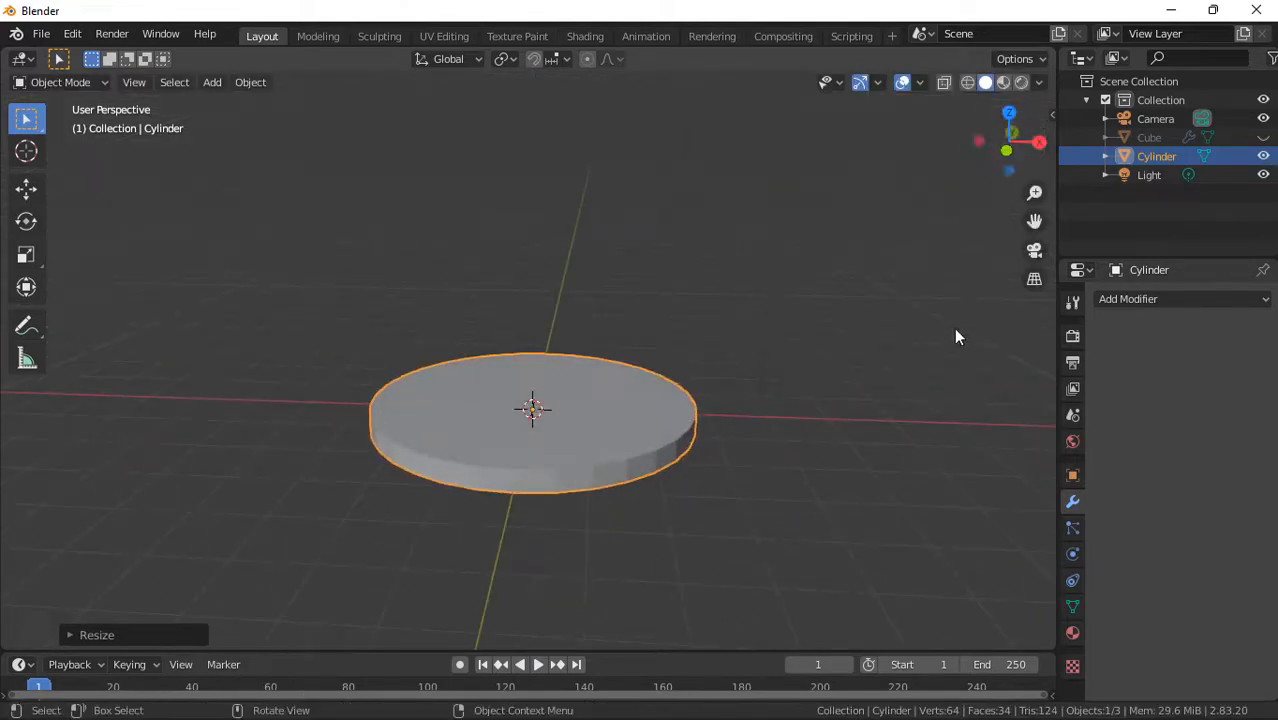
{"action": "key", "text": "s"}
{"action": "key", "text": "z"}
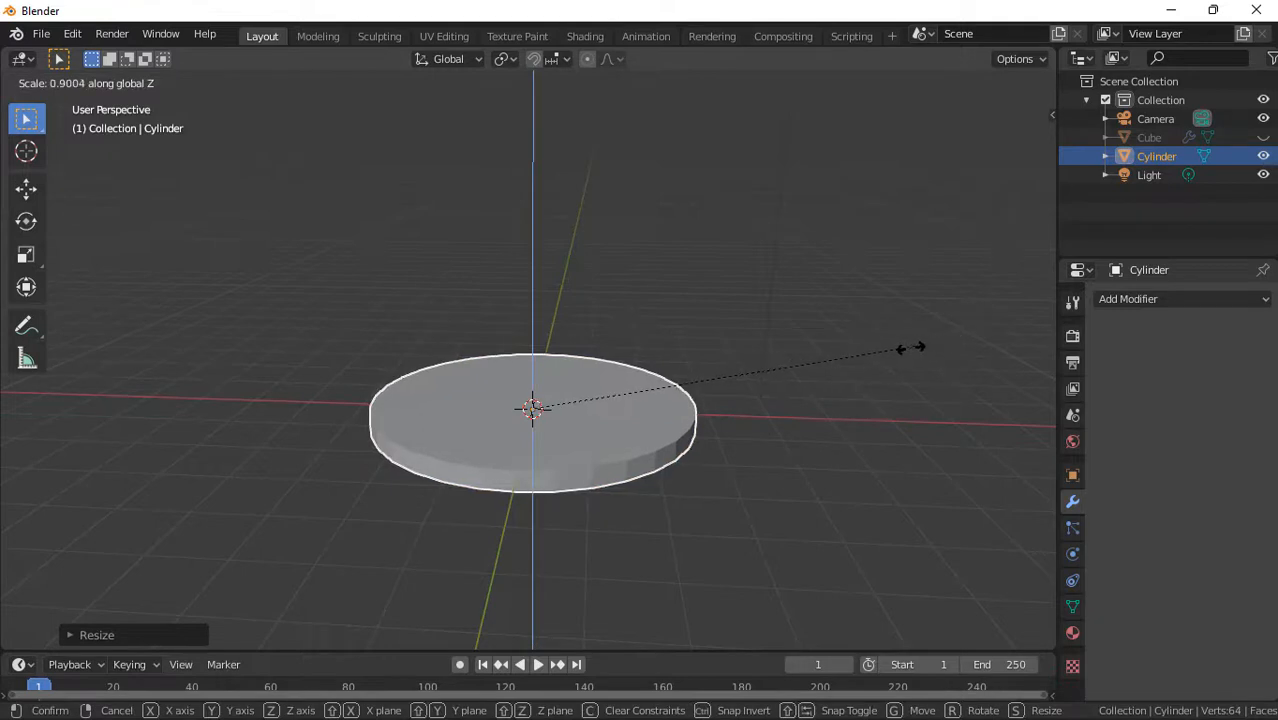
{"action": "left_click", "coordinate": [870, 350]}
{"action": "left_click_drag", "start_coordinate": [1007, 168], "coordinate": [930, 282]}
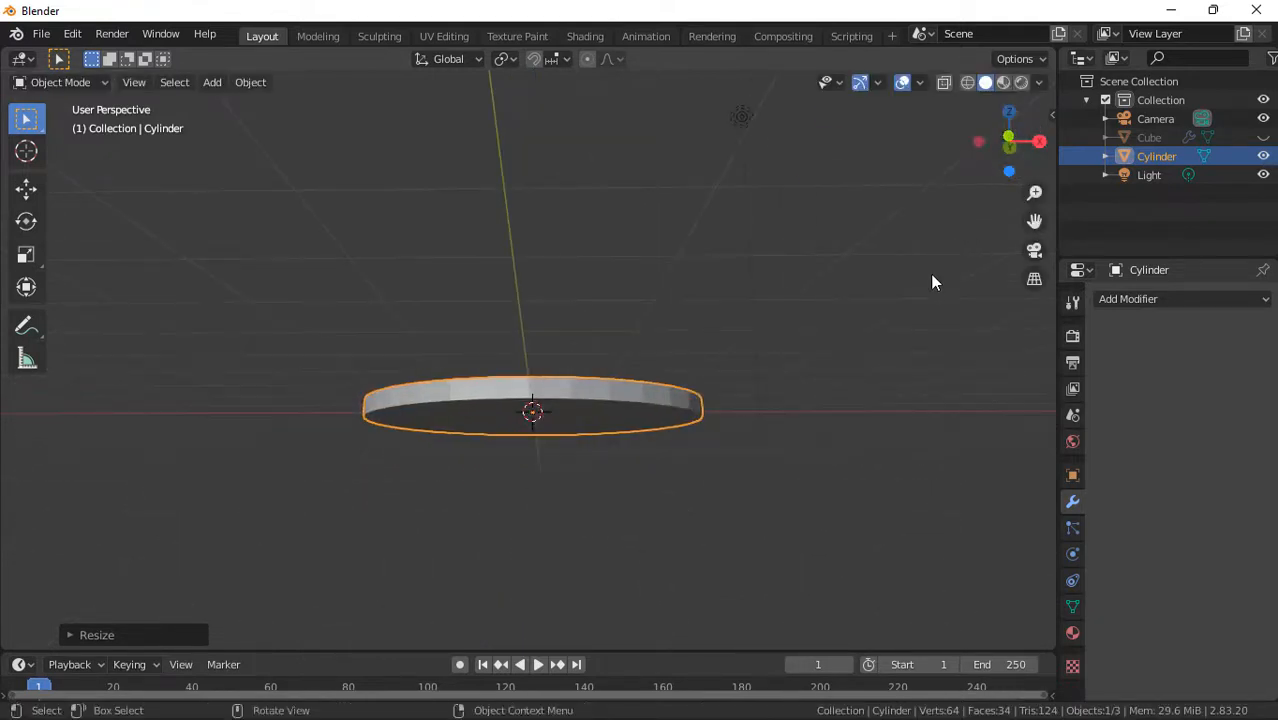
- Check the disc's transform values and apply its scale
{"action": "key", "text": "n"}
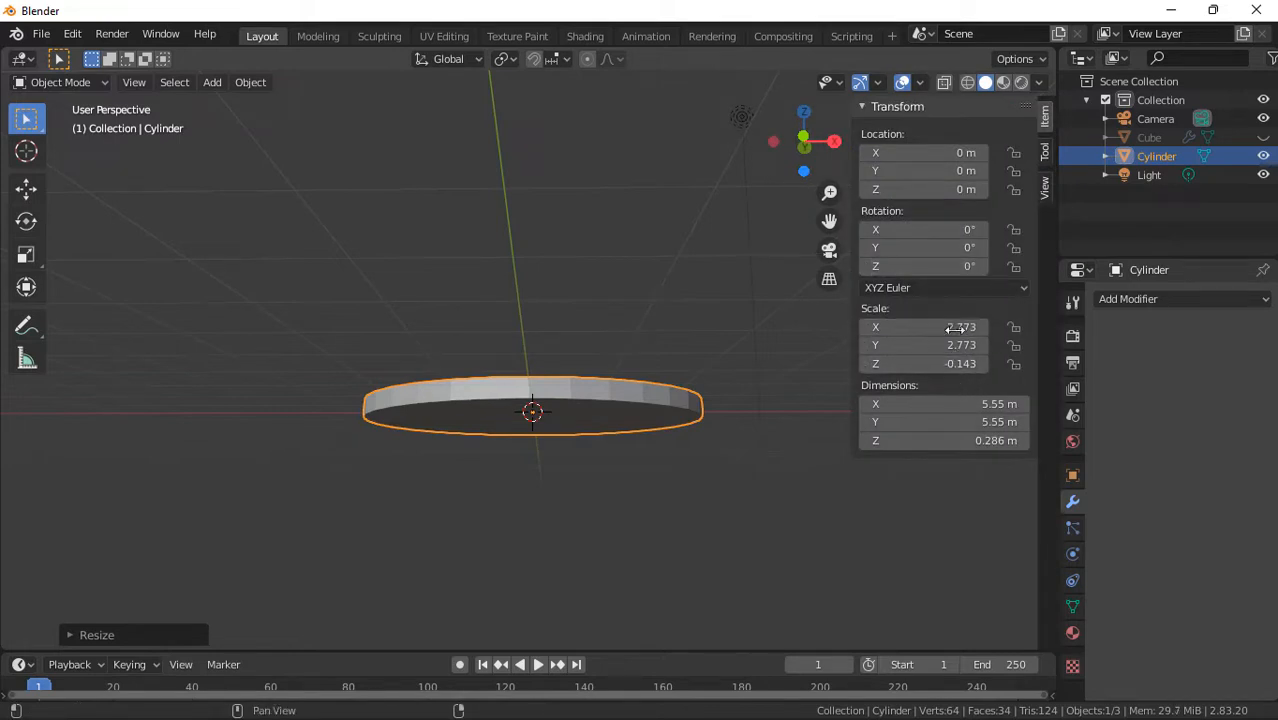
{"action": "key", "text": "ctrl+a"}
{"action": "left_click", "coordinate": [565, 229]}
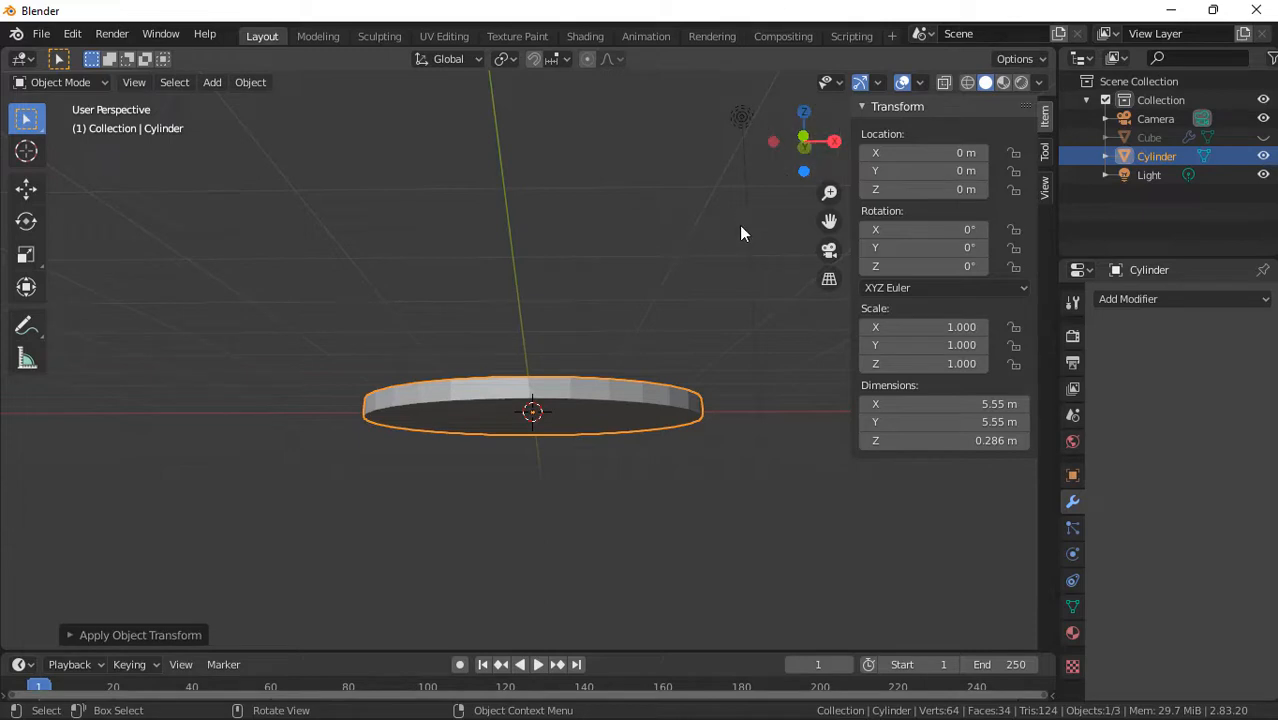
{"action": "key", "text": "n"}
{"action": "left_click_drag", "start_coordinate": [1005, 140], "coordinate": [950, 168]}
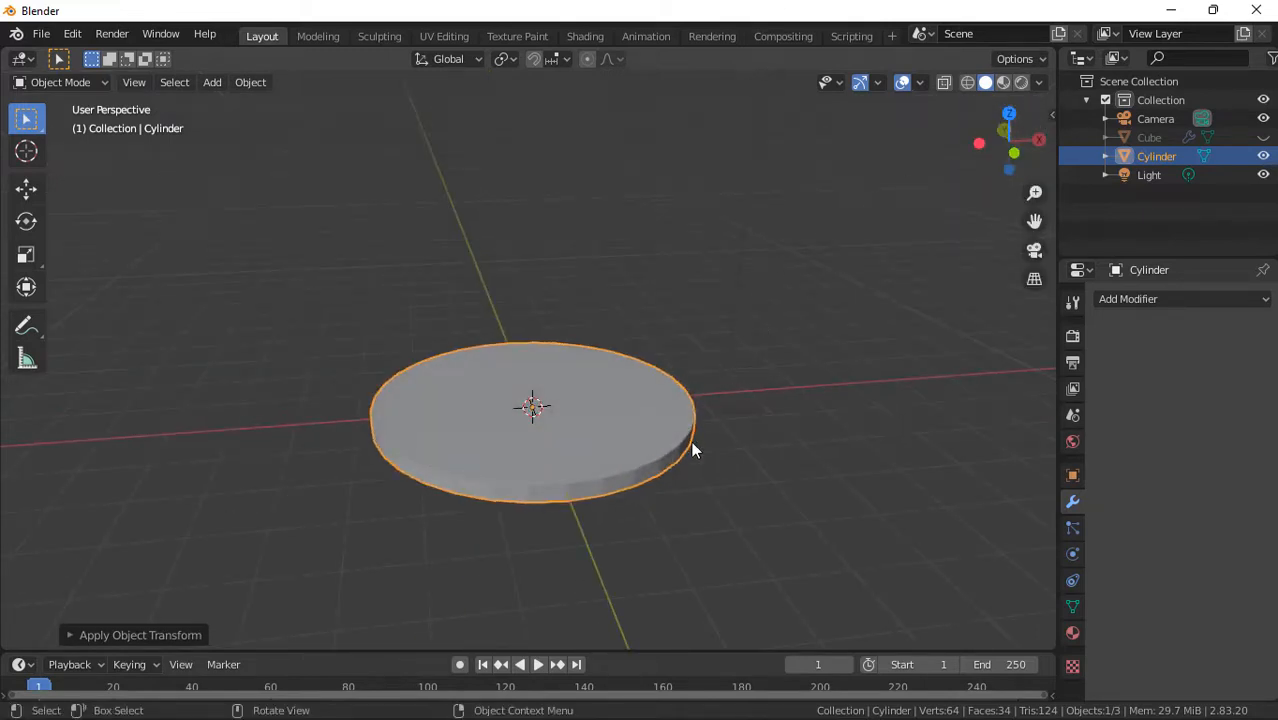
- Inset the disc's underside face by about 2.45 m in Edit Mode, leaving a small central circle
{"action": "key", "text": "Tab"}
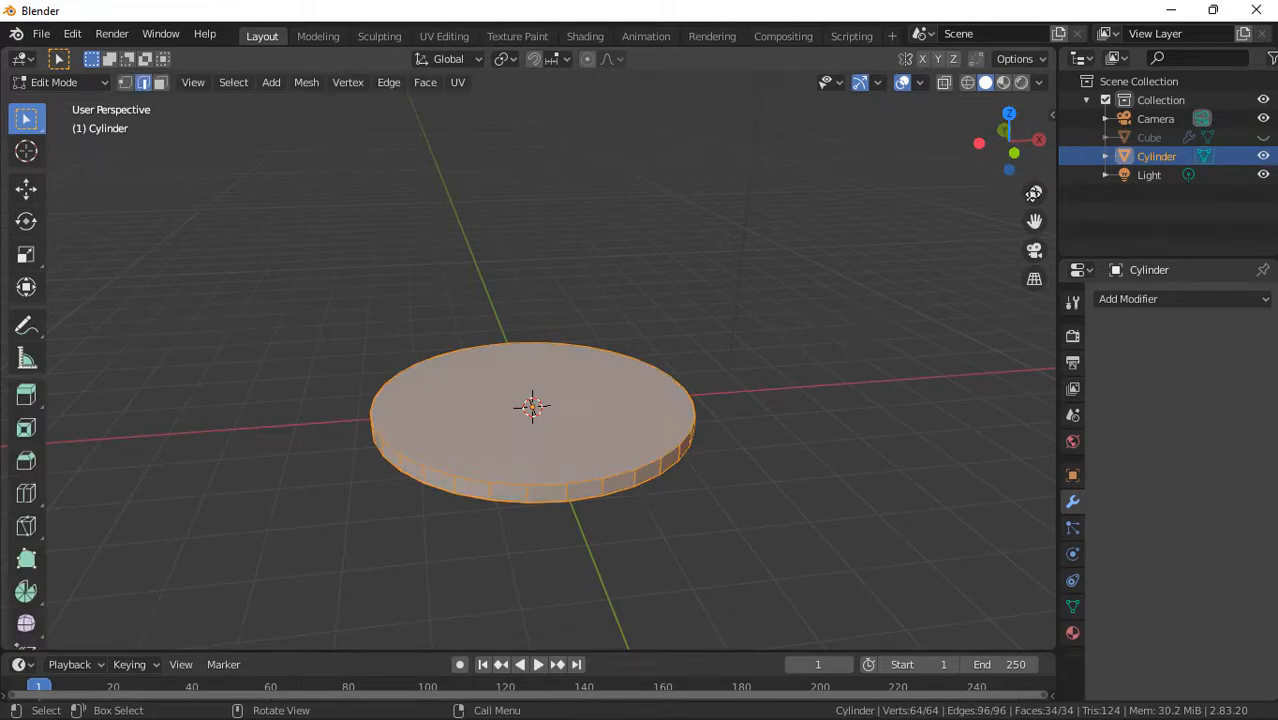
{"action": "left_click_drag", "start_coordinate": [1010, 140], "coordinate": [1006, 114]}
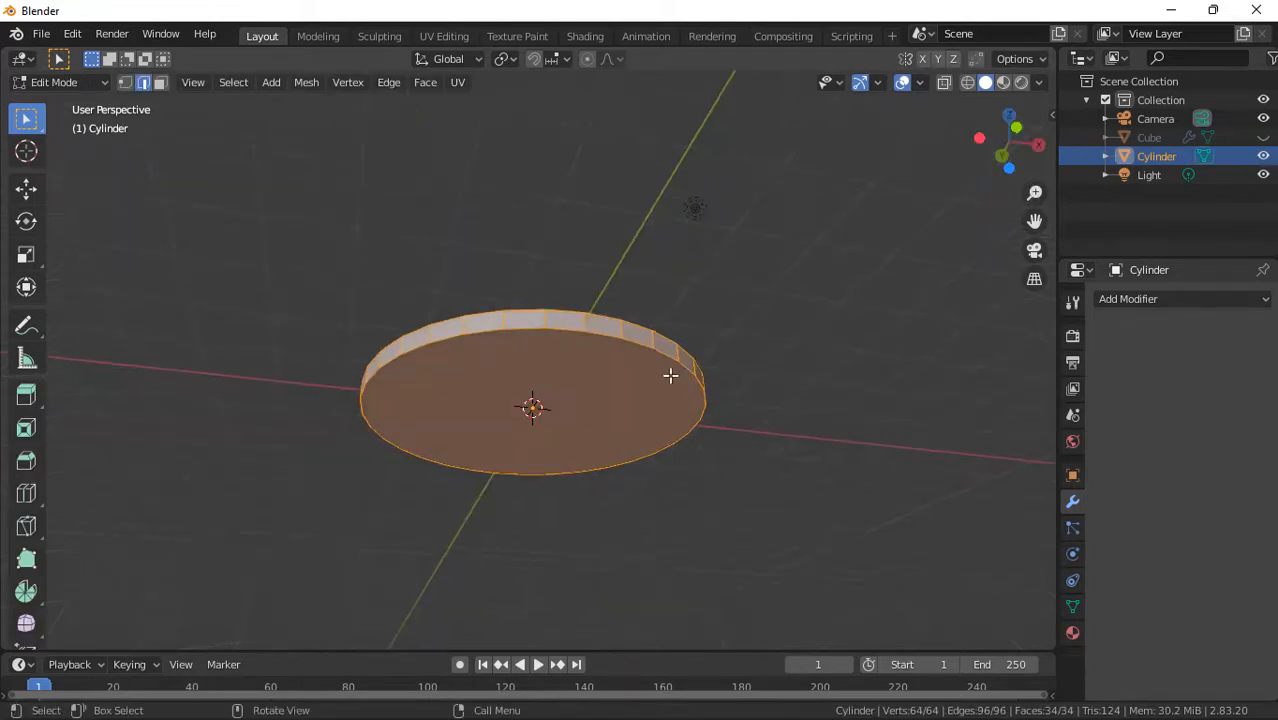
{"action": "left_click", "coordinate": [159, 84]}
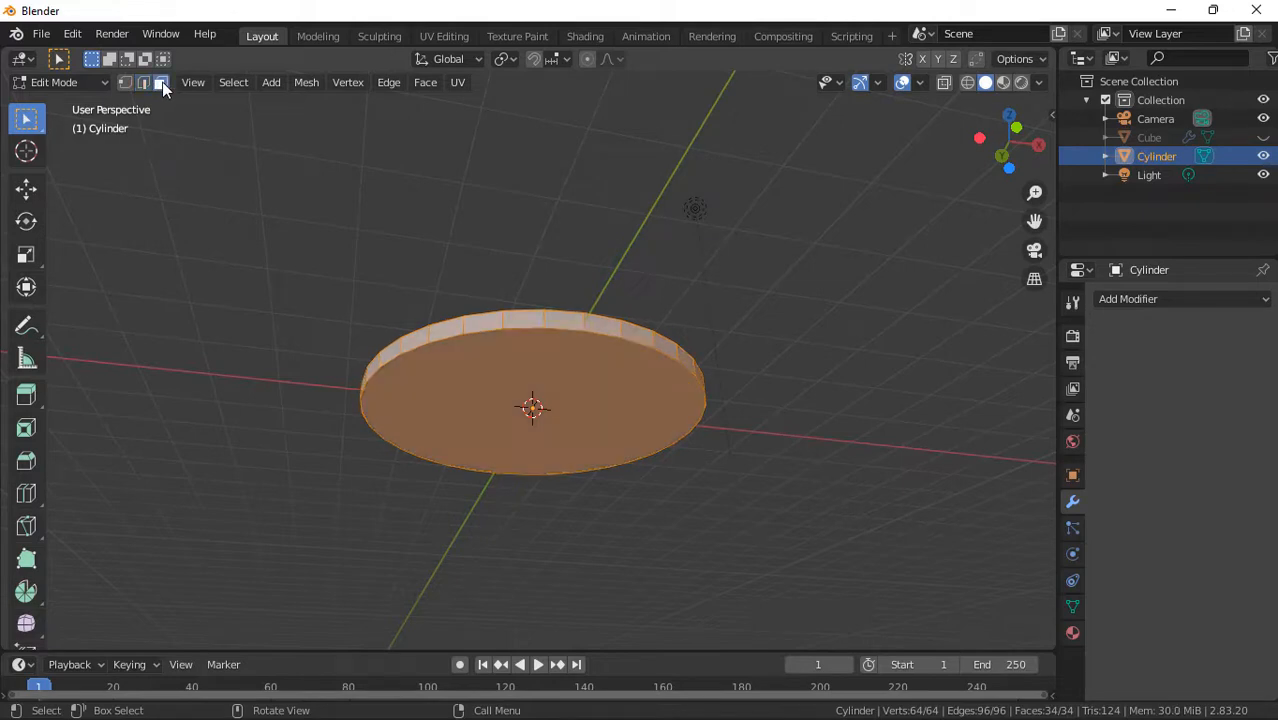
{"action": "left_click", "coordinate": [563, 362]}
{"action": "key", "text": "i"}
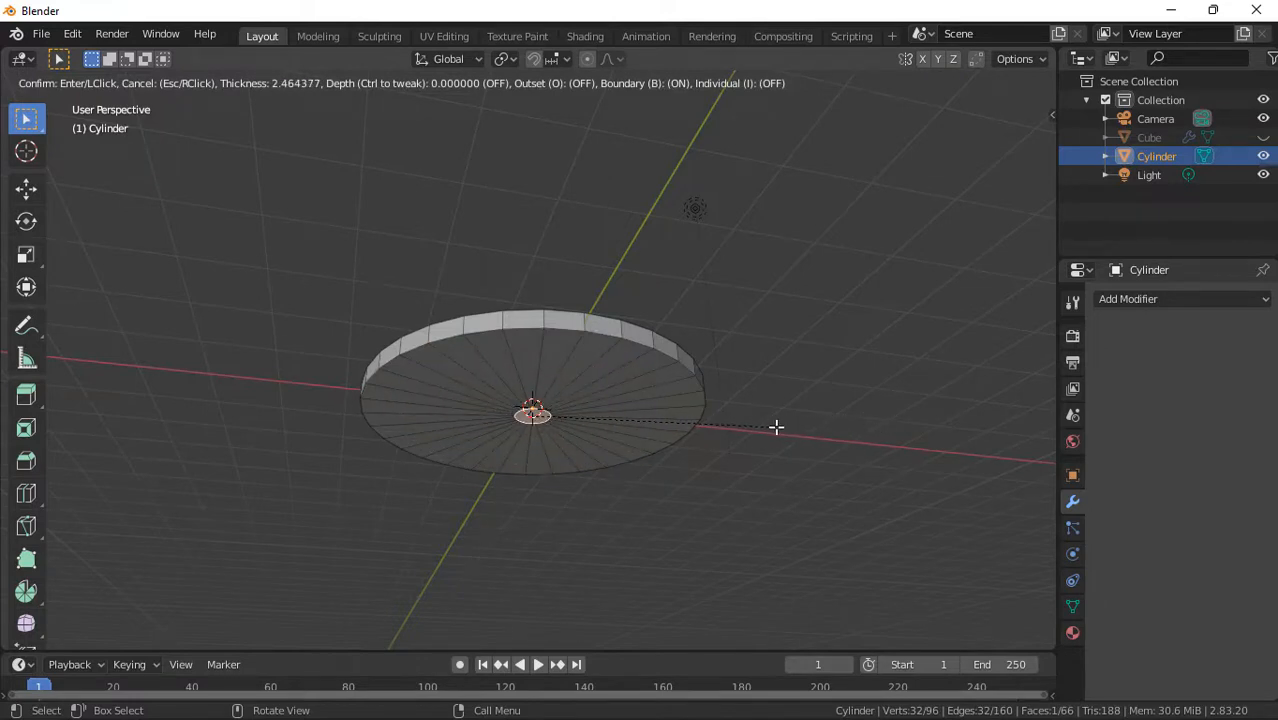
{"action": "left_click", "coordinate": [778, 427]}
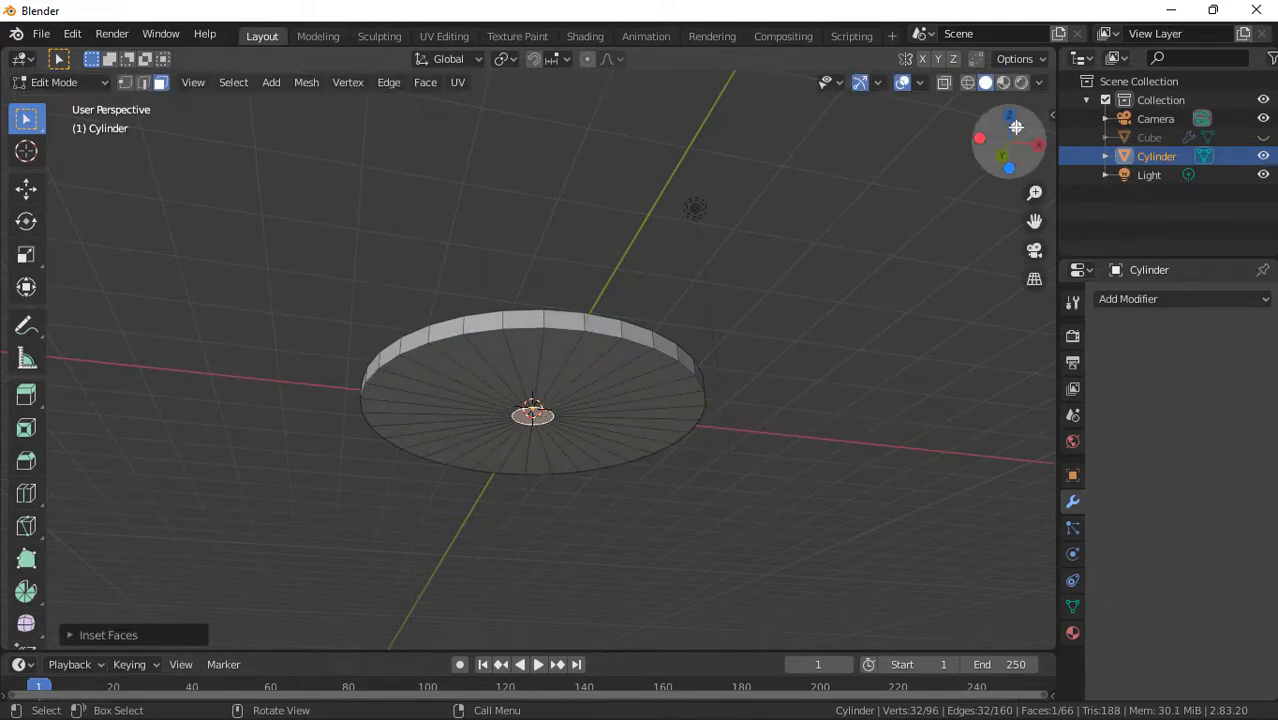
- Extrude the small central face straight down to form the table's stem, working in the back orthographic view
{"action": "left_click", "coordinate": [1000, 158]}
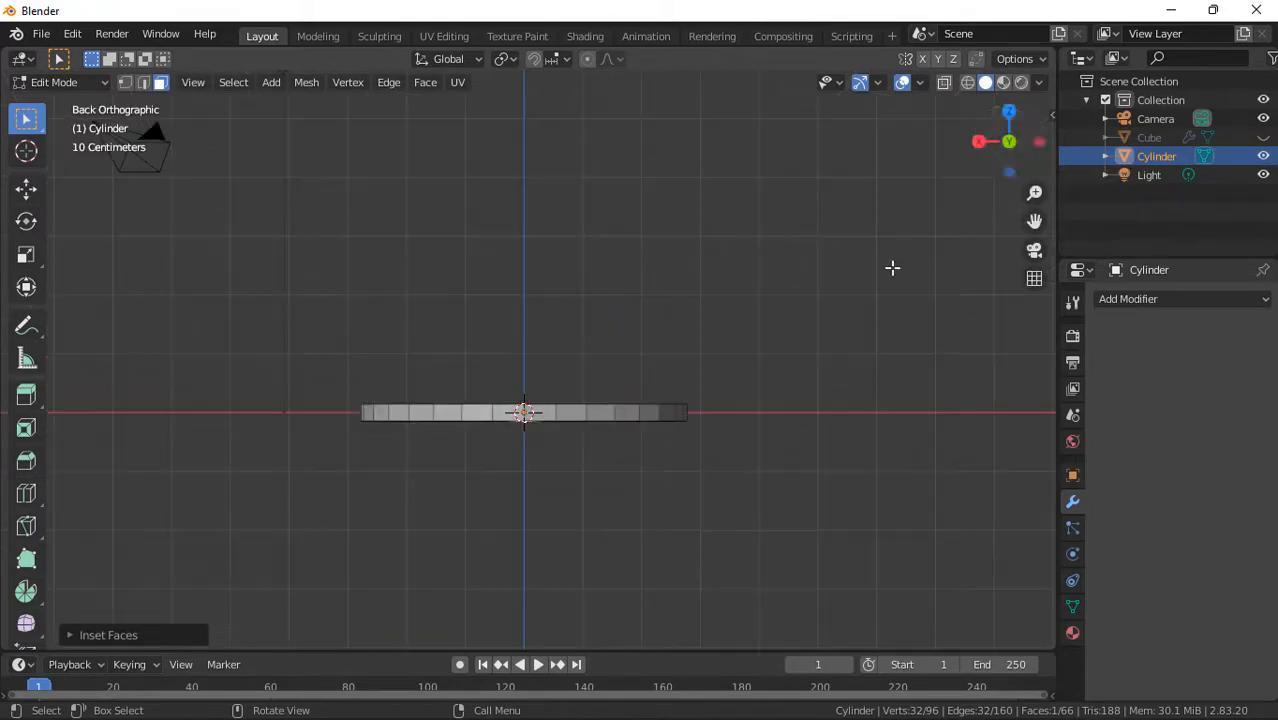
{"action": "key", "text": "e"}
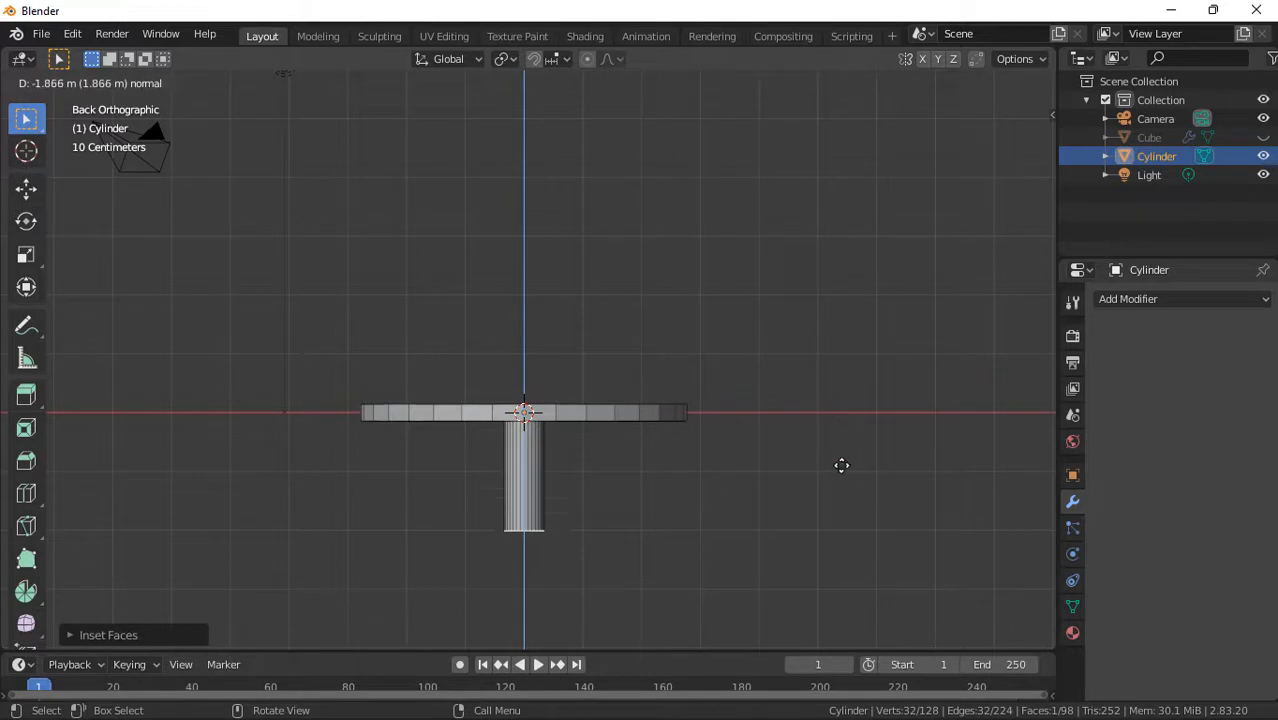
{"action": "left_click", "coordinate": [842, 547]}
{"action": "scroll", "coordinate": [842, 550], "scroll_direction": "down", "scroll_amount": 2}
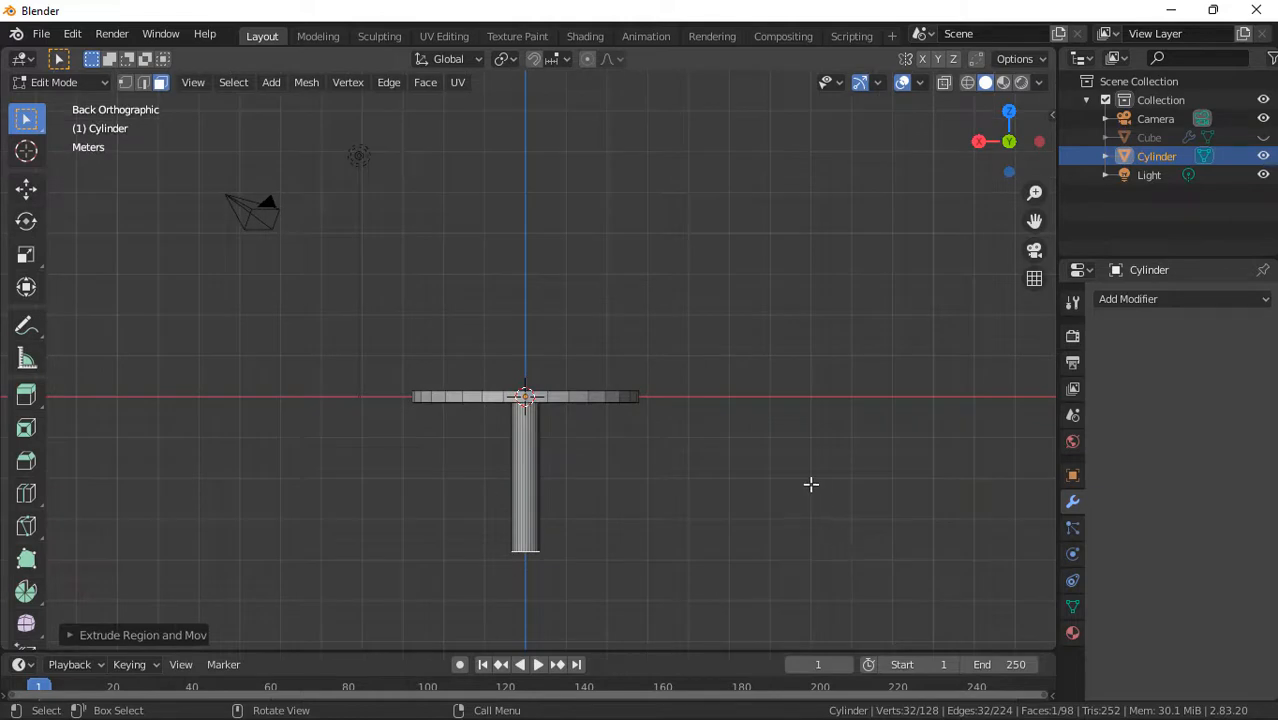
- Extrude the stem's bottom face down about 0.16 m and scale it by about 6.46 into a wide foot
{"action": "key", "text": "e"}
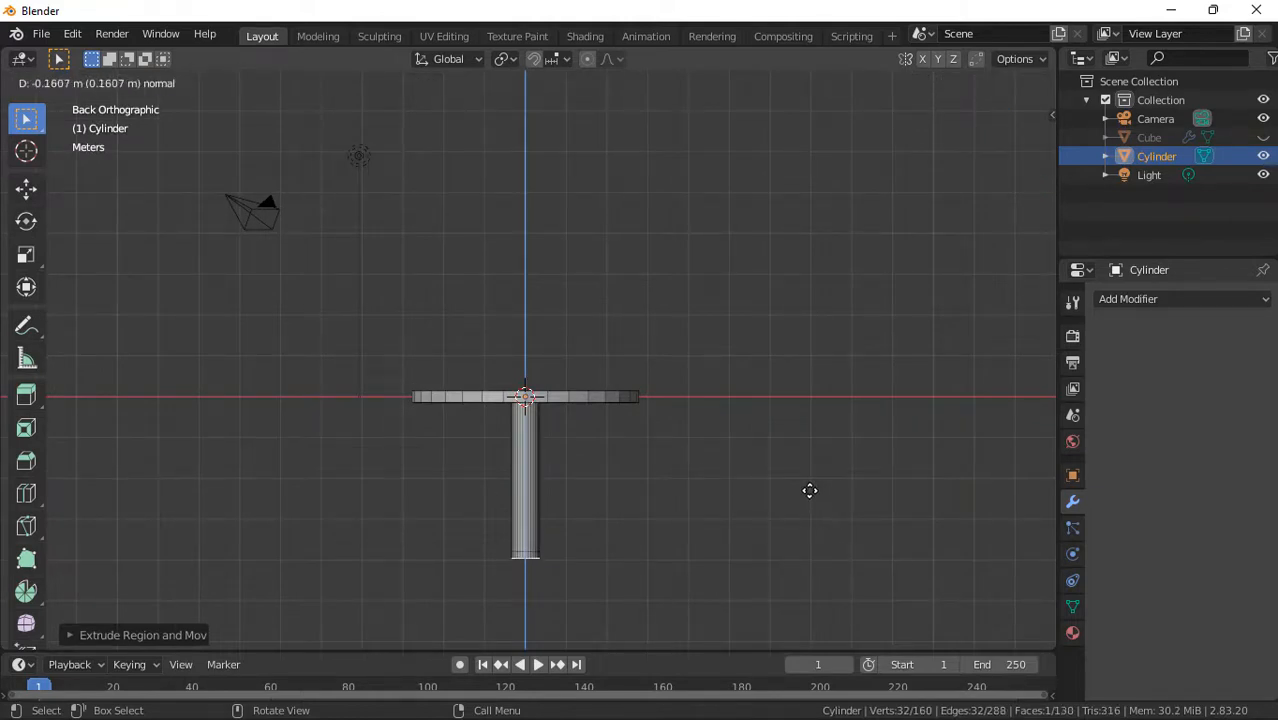
{"action": "left_click", "coordinate": [810, 490]}
{"action": "key", "text": "s"}
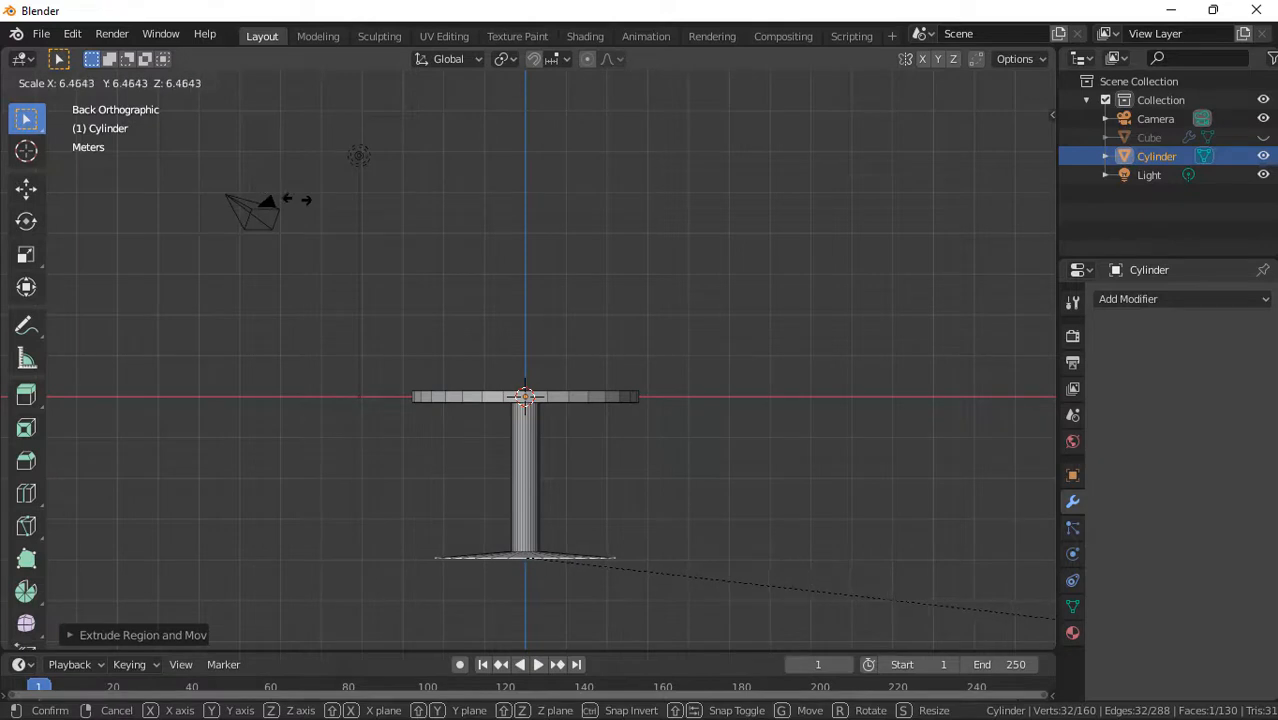
{"action": "left_click", "coordinate": [303, 201]}
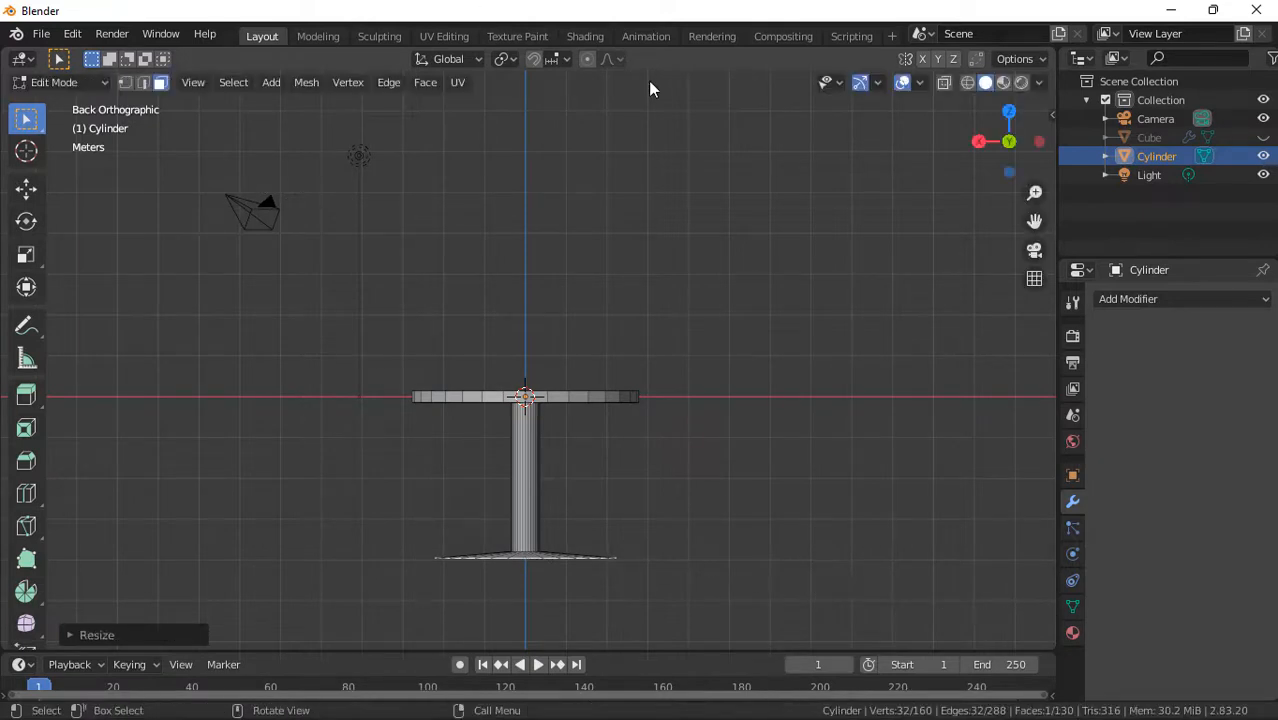
{"action": "left_click_drag", "start_coordinate": [1008, 141], "coordinate": [1004, 137]}
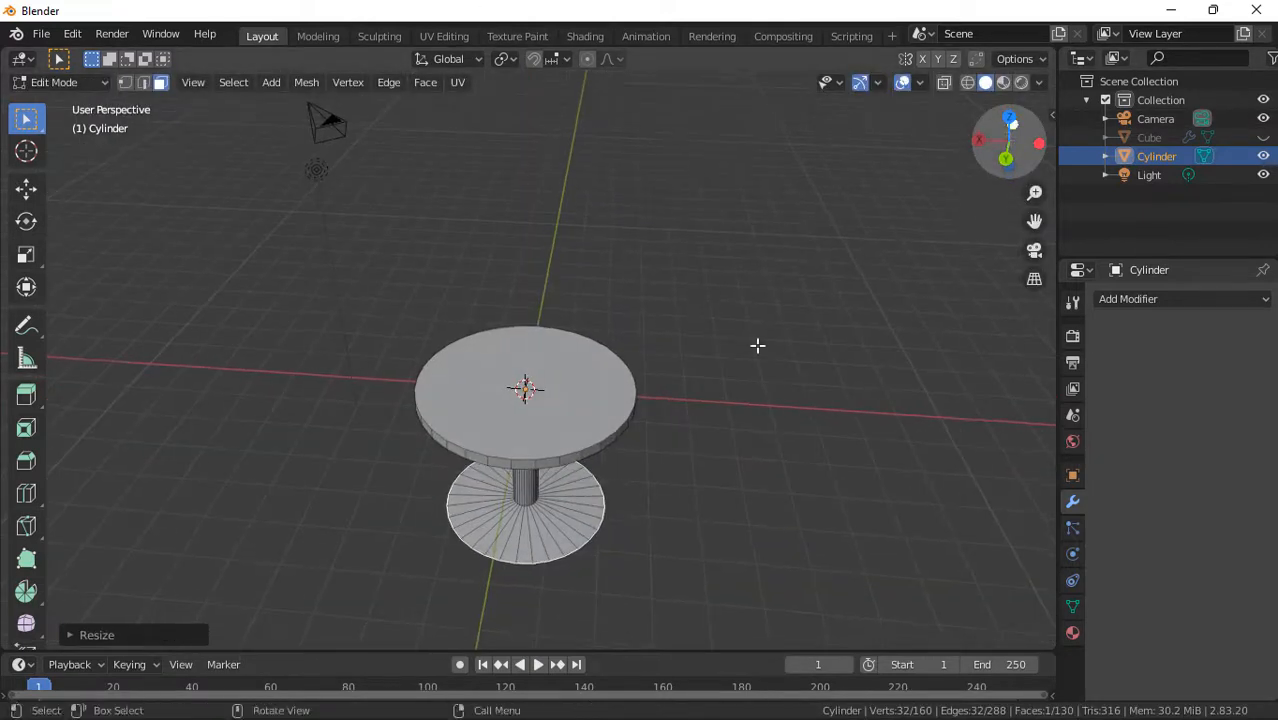
- Inset the tabletop's upper face slightly to leave a narrow rim around its edge
{"action": "left_click", "coordinate": [603, 395]}
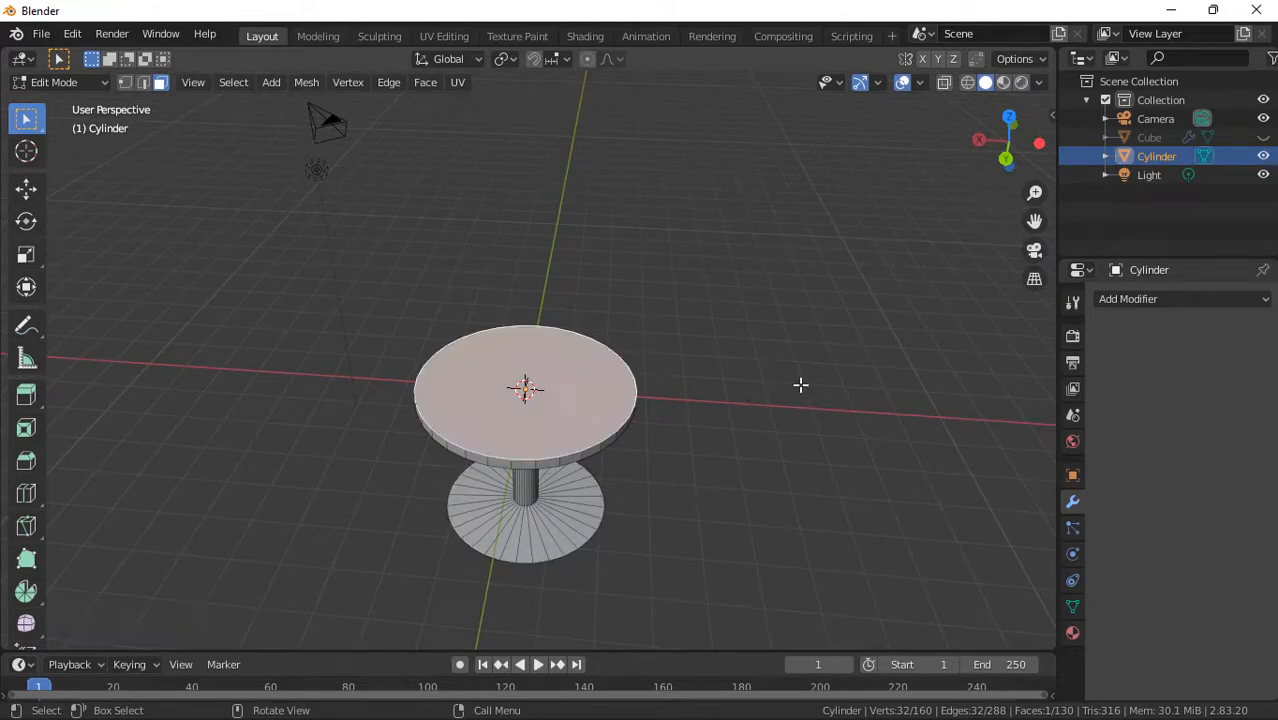
{"action": "key", "text": "i"}
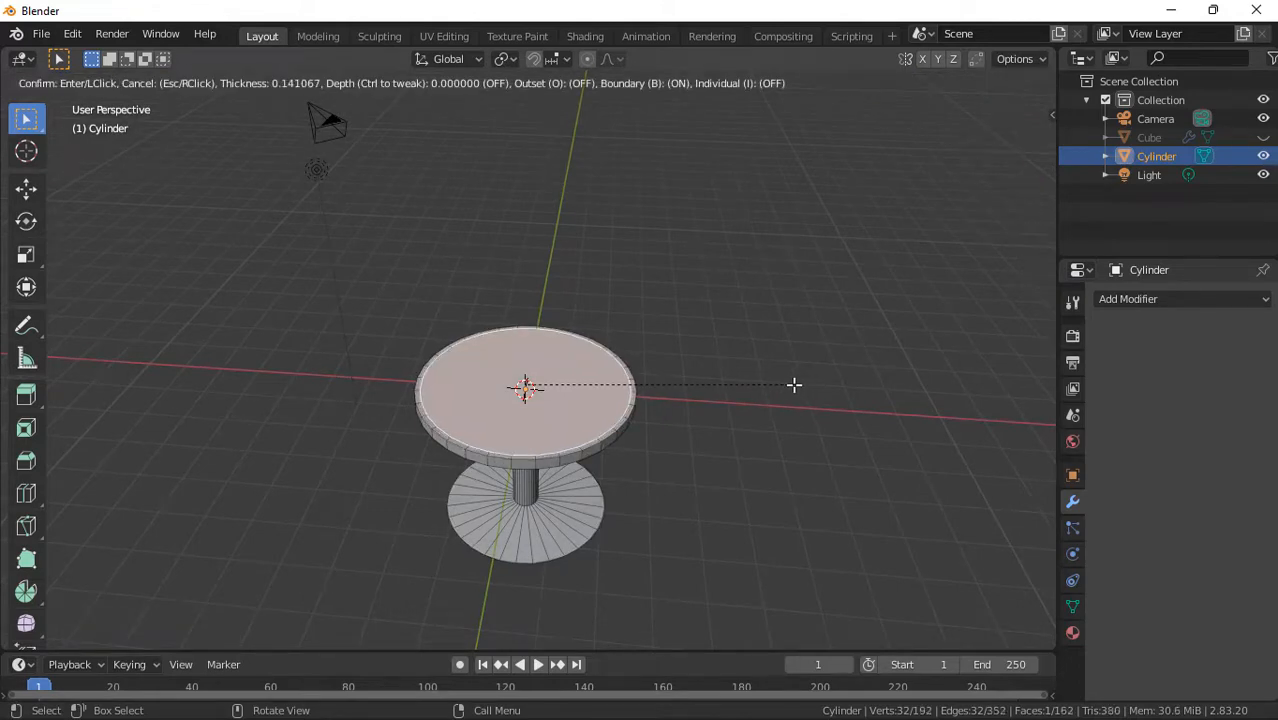
{"action": "left_click", "coordinate": [789, 385]}
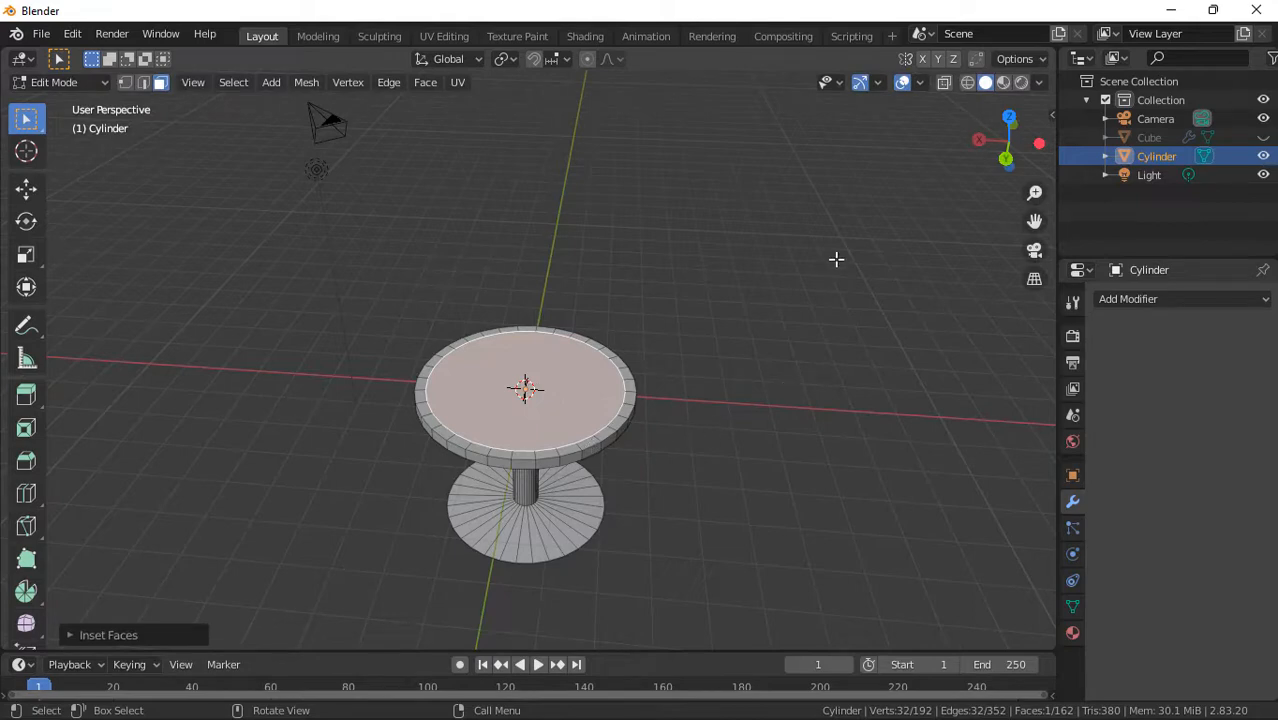
{"action": "mouse_move", "coordinate": [1004, 148]}
{"action": "left_mouse_down"}
{"action": "mouse_move", "coordinate": [1006, 162]}
{"action": "mouse_move", "coordinate": [1022, 148]}
{"action": "left_mouse_up"}
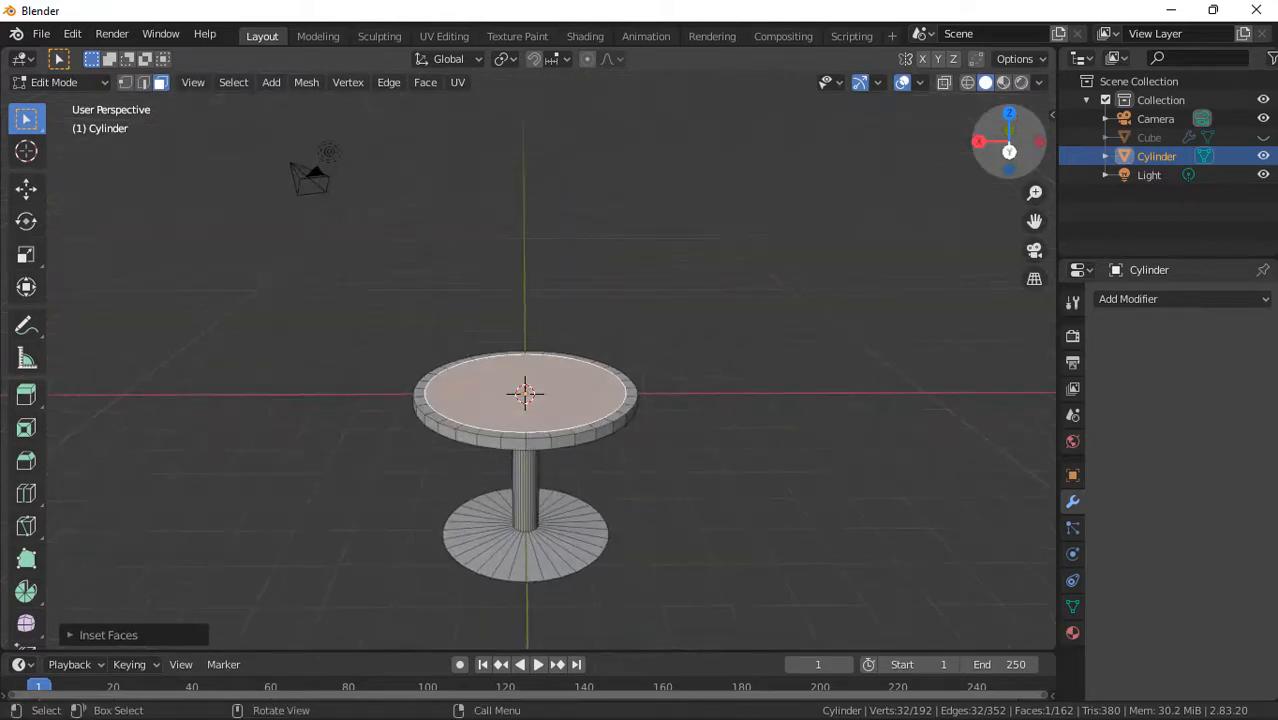
- Bevel the tabletop's outer upper and lower rim edge loops by about 0.067 m with 9 segments
{"action": "left_click", "coordinate": [560, 438]}
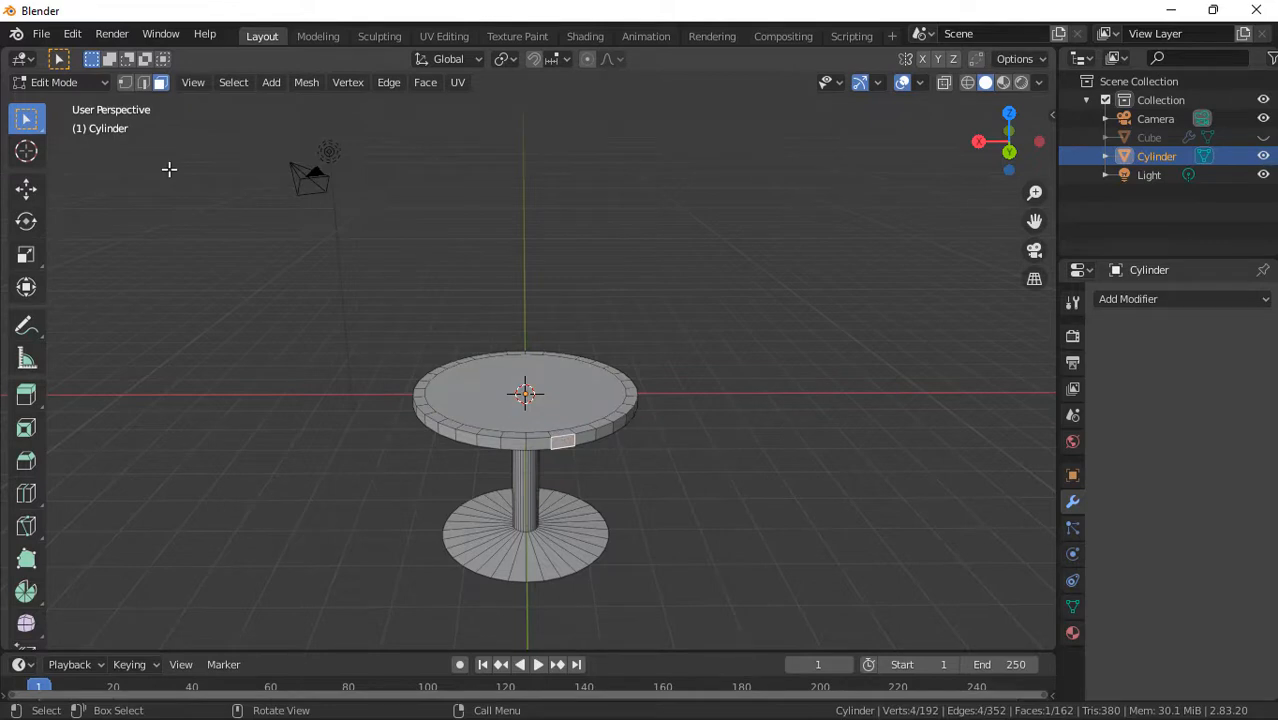
{"action": "key", "text": "alt+a"}
{"action": "left_click", "coordinate": [145, 85]}
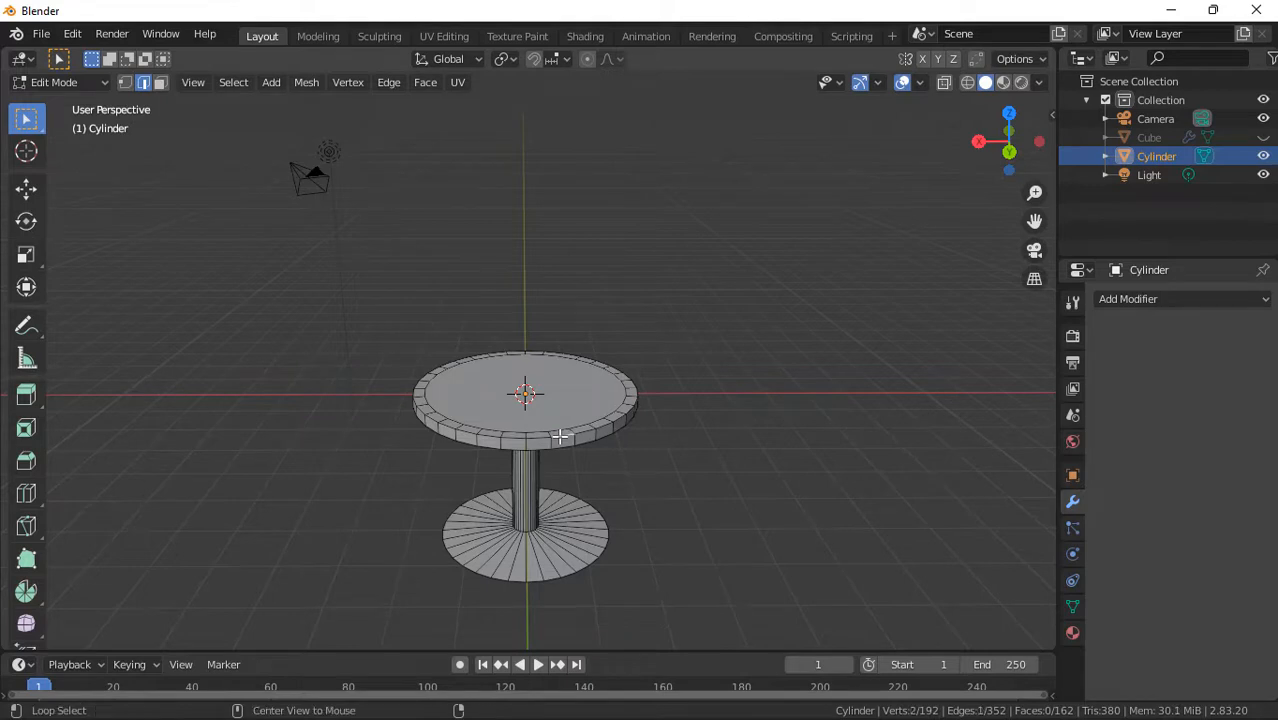
{"action": "left_click", "coordinate": [560, 436], "text": "alt"}
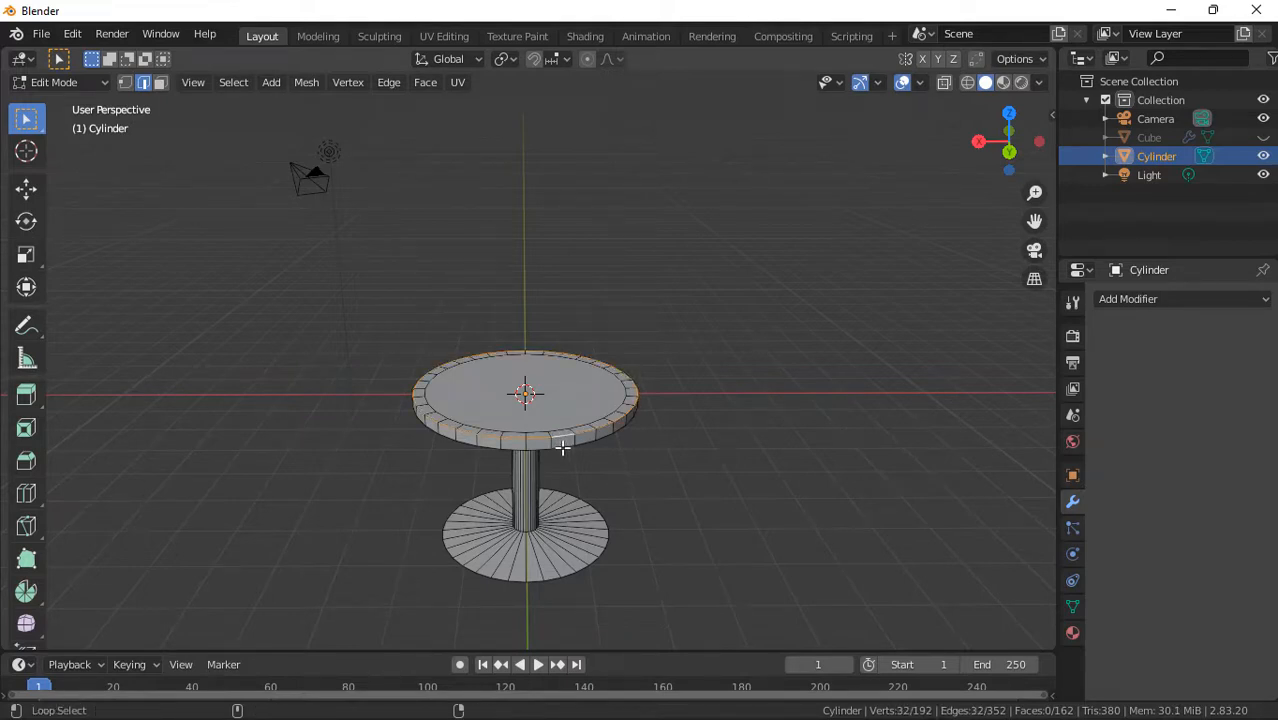
{"action": "left_click", "coordinate": [562, 447], "text": "alt+shift"}
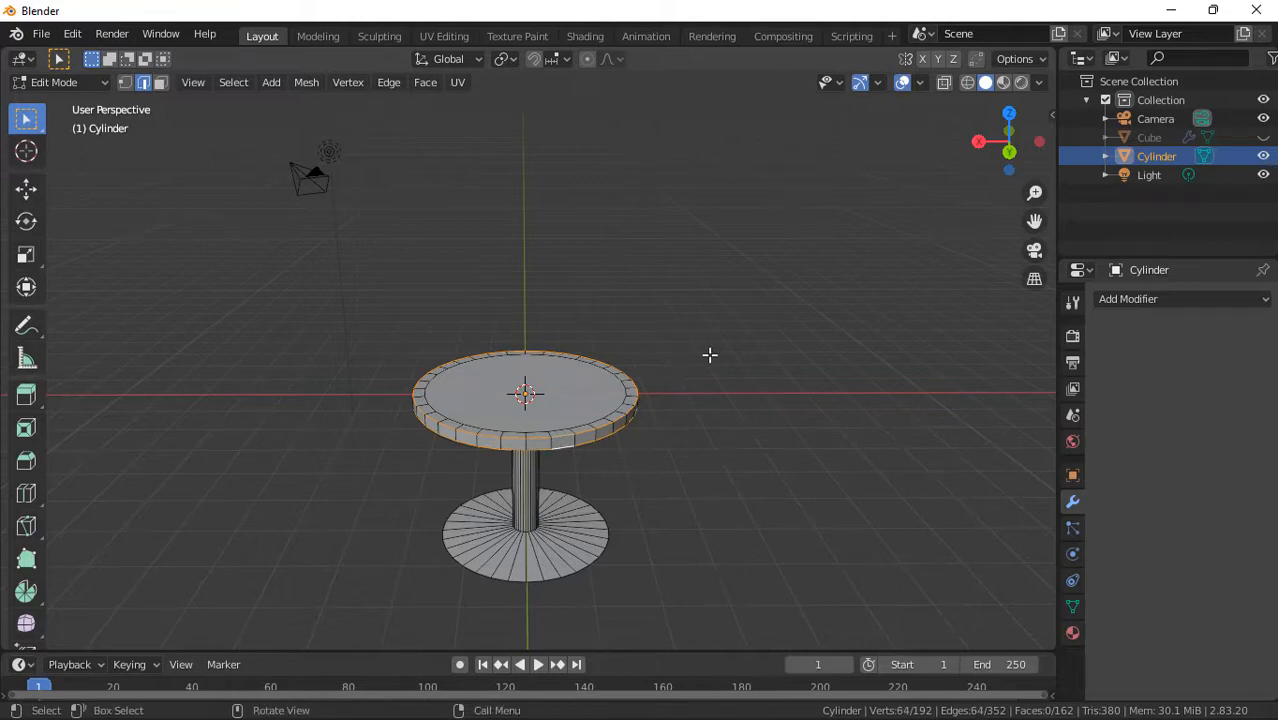
{"action": "key", "text": "ctrl+b"}
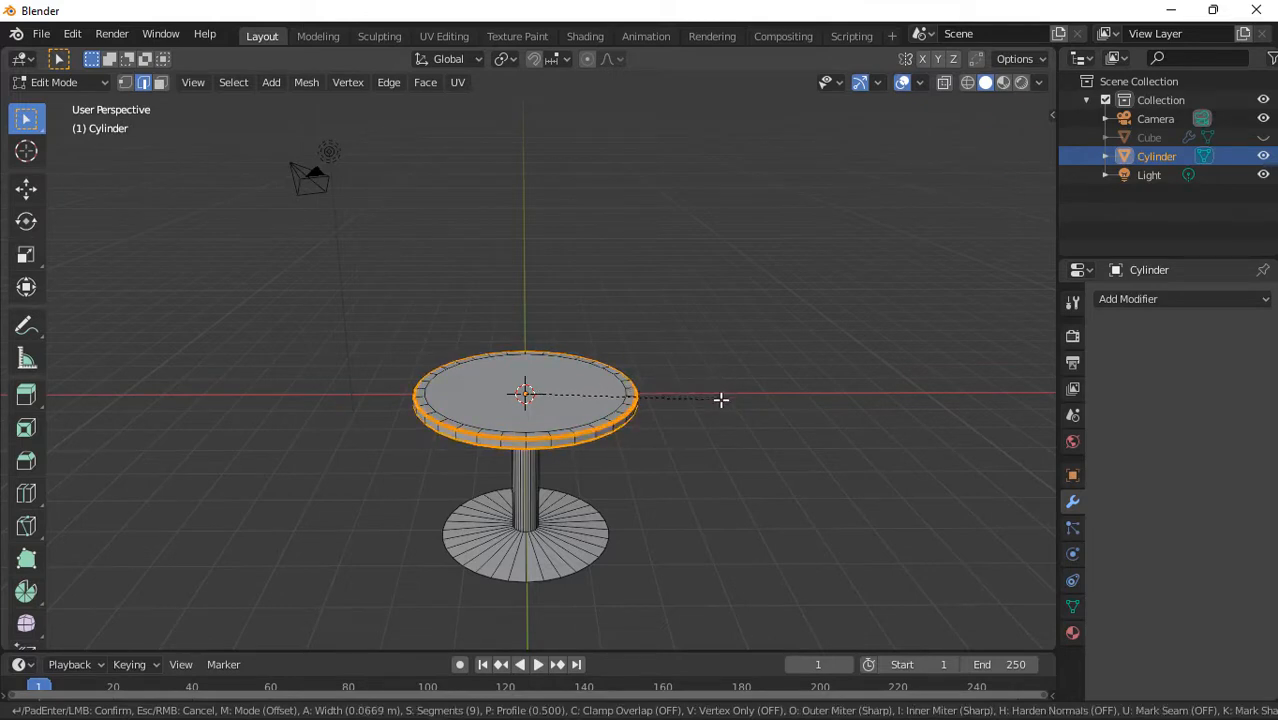
{"action": "left_click", "coordinate": [721, 399]}
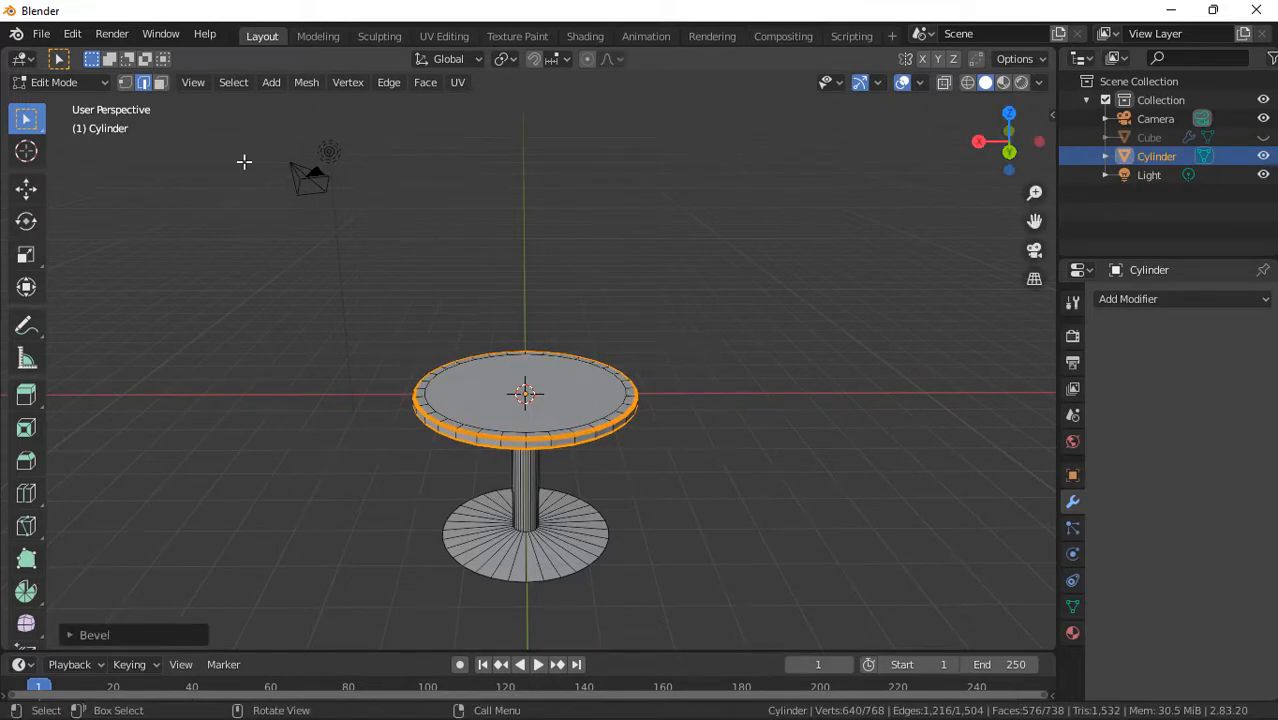
- Extrude the tabletop's inset upper face up about 0.15 m and scale it by about 1.5 into a wider top
{"action": "left_click", "coordinate": [160, 82]}
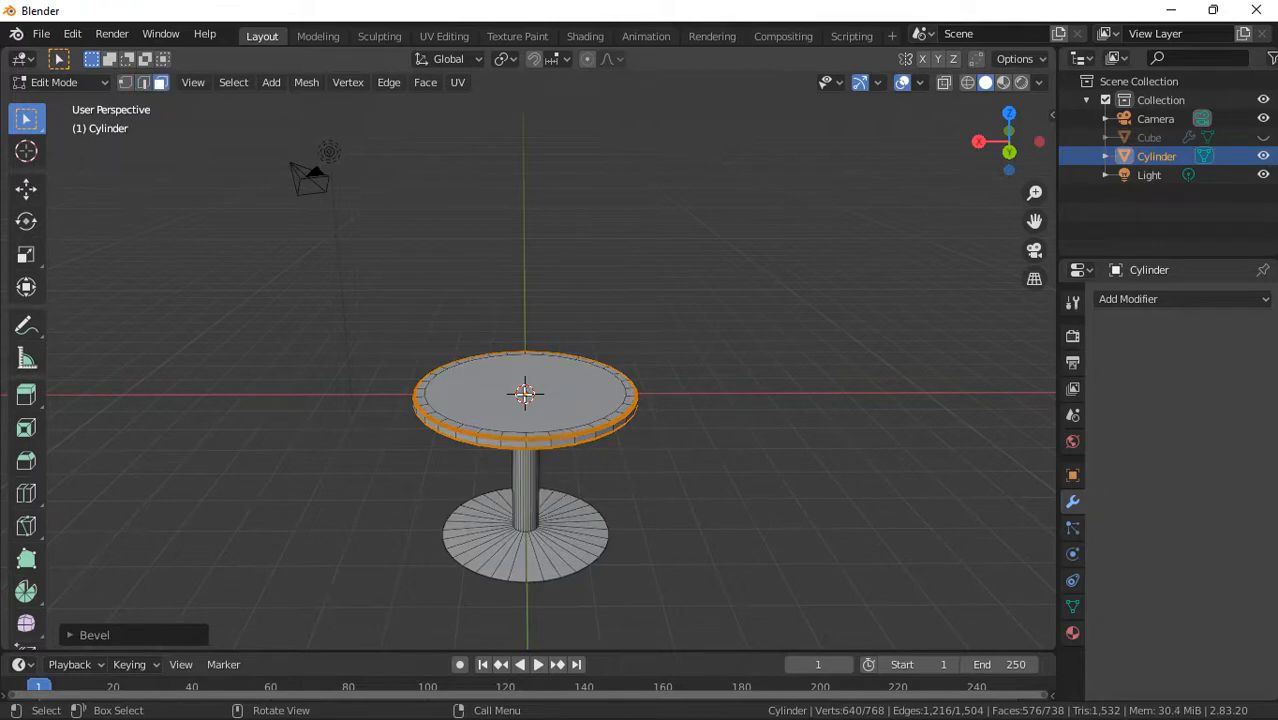
{"action": "left_click", "coordinate": [549, 397]}
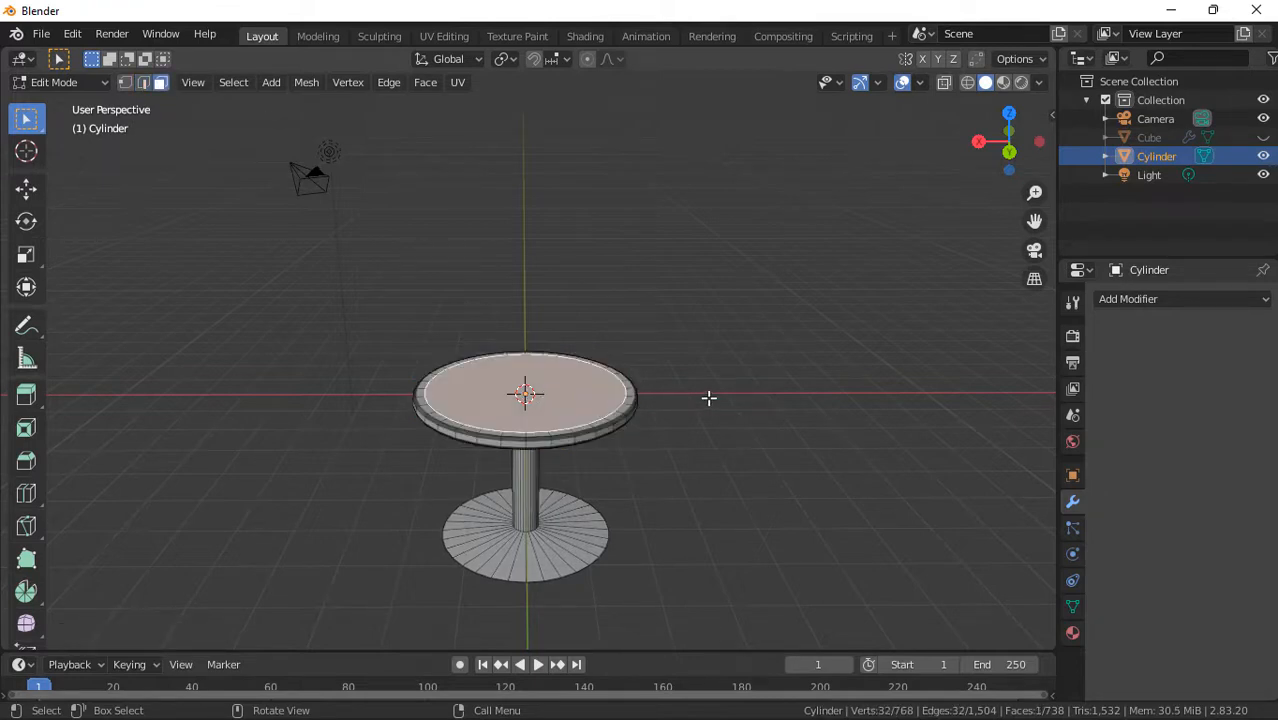
{"action": "key", "text": "e"}
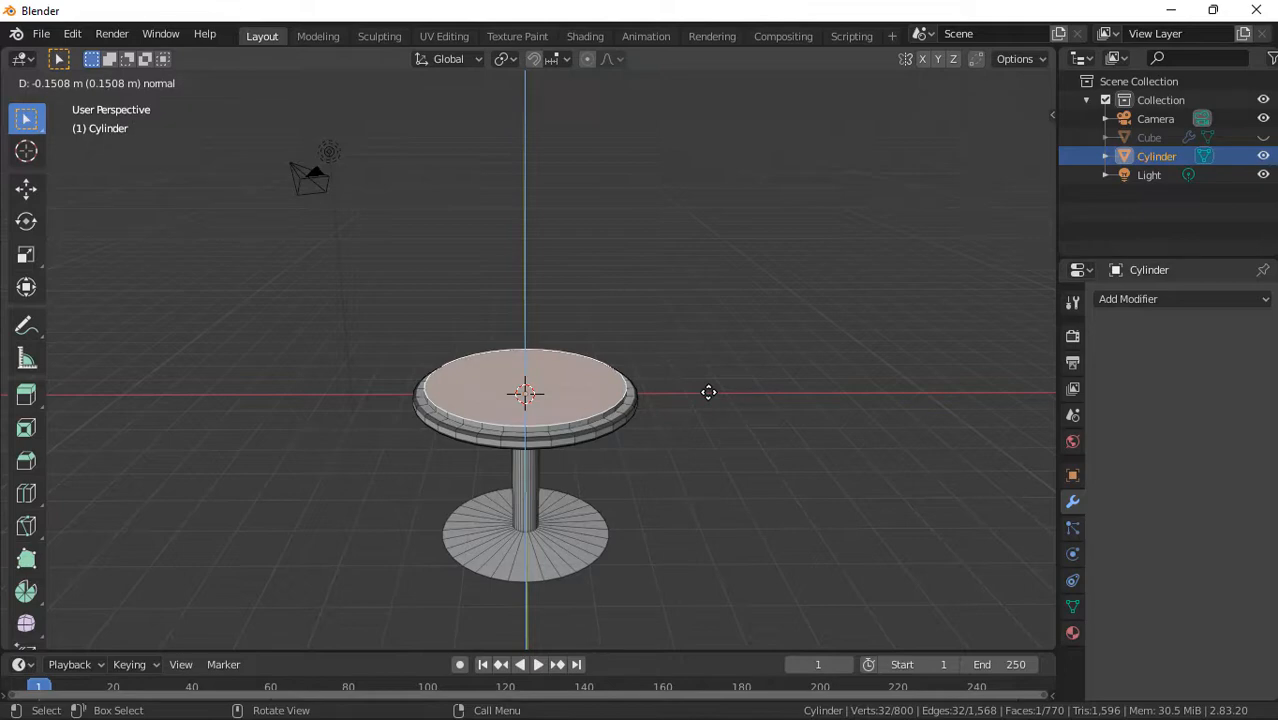
{"action": "left_click", "coordinate": [708, 392]}
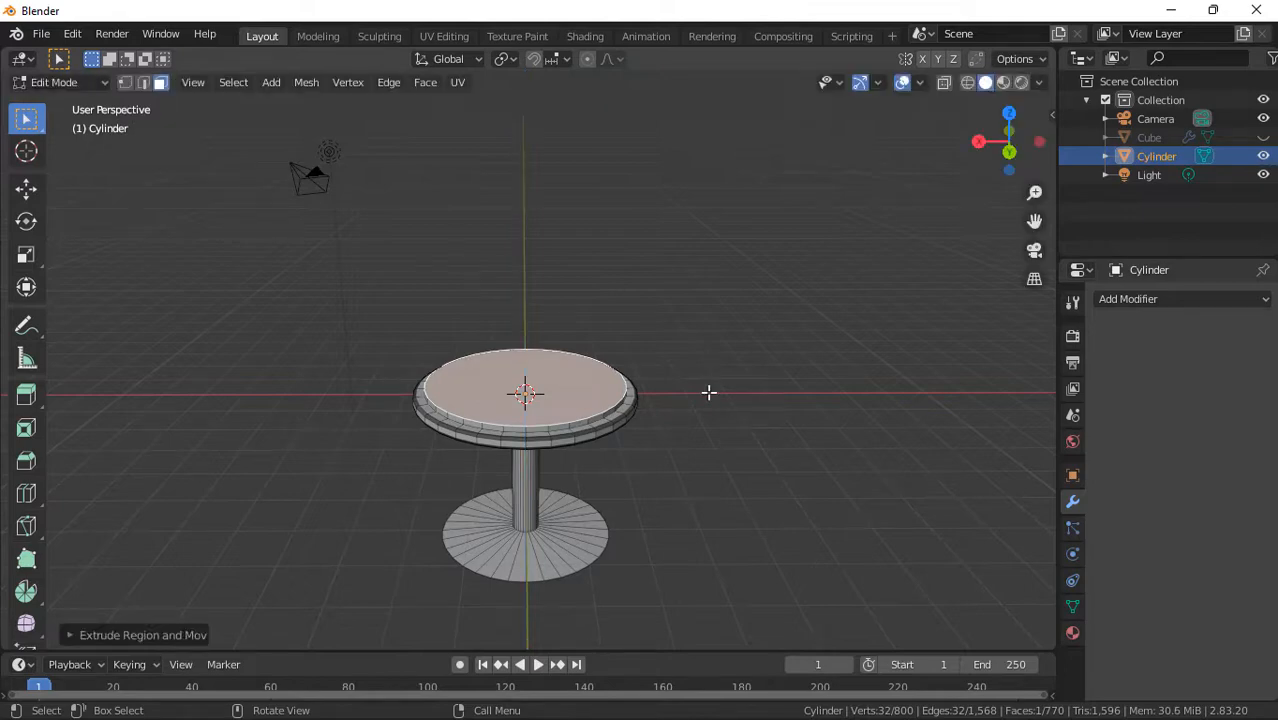
{"action": "key", "text": "s"}
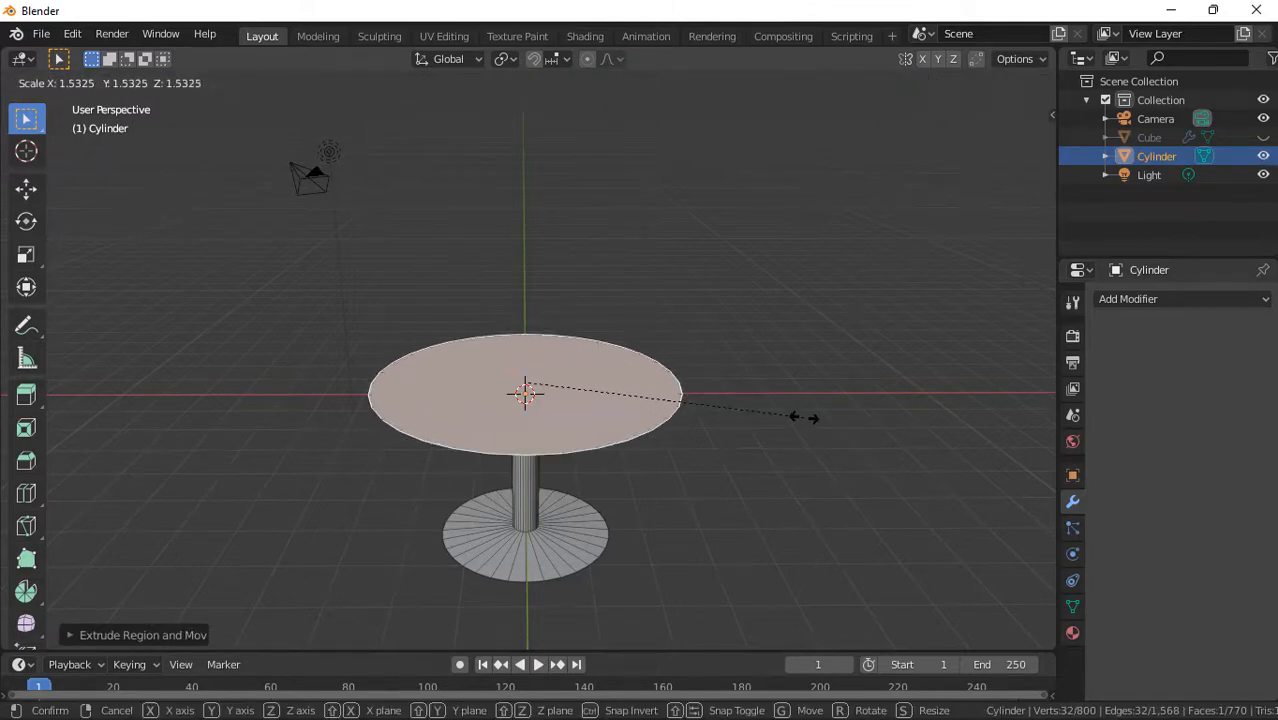
{"action": "left_click", "coordinate": [808, 417]}
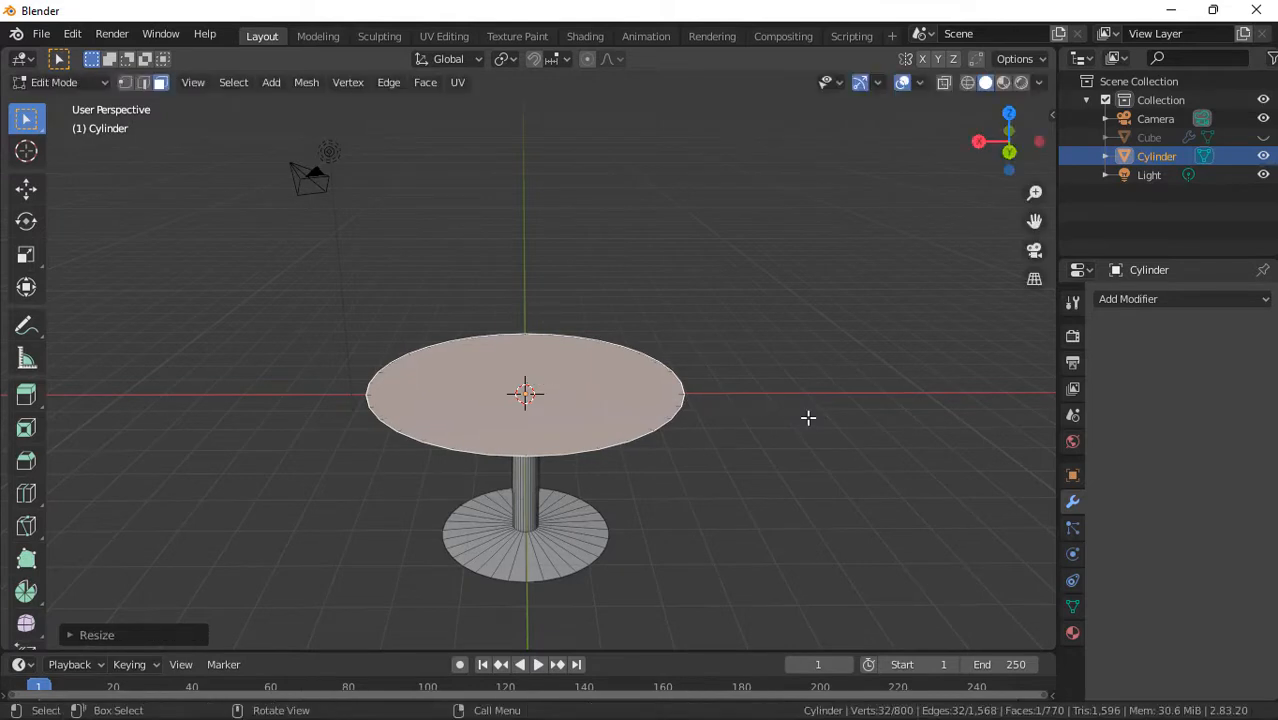
- Extrude the widened top face slightly upward to give the tabletop thickness, and check it in the back orthographic view
{"action": "key", "text": "e"}
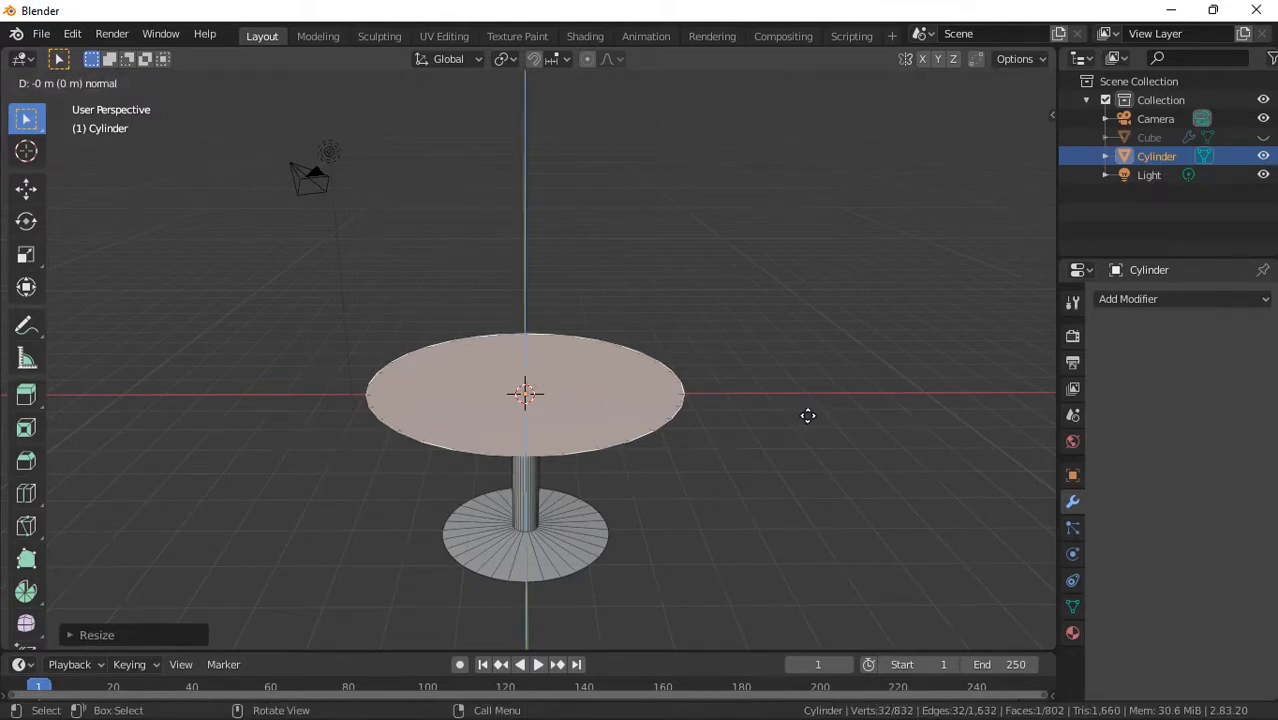
{"action": "left_click", "coordinate": [808, 415]}
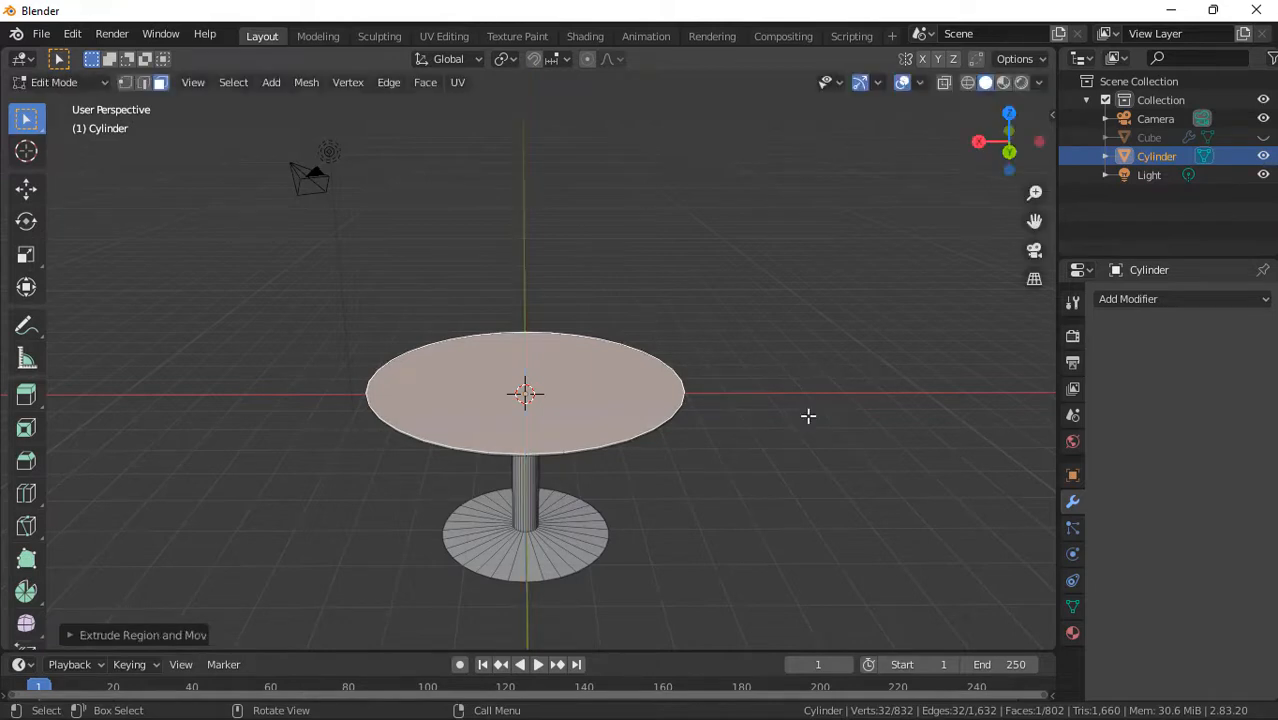
{"action": "mouse_move", "coordinate": [1004, 143]}
{"action": "left_mouse_down"}
{"action": "mouse_move", "coordinate": [990, 146]}
{"action": "mouse_move", "coordinate": [1000, 66]}
{"action": "mouse_move", "coordinate": [991, 106]}
{"action": "mouse_move", "coordinate": [1003, 140]}
{"action": "left_mouse_up"}
{"action": "left_click", "coordinate": [1004, 142]}
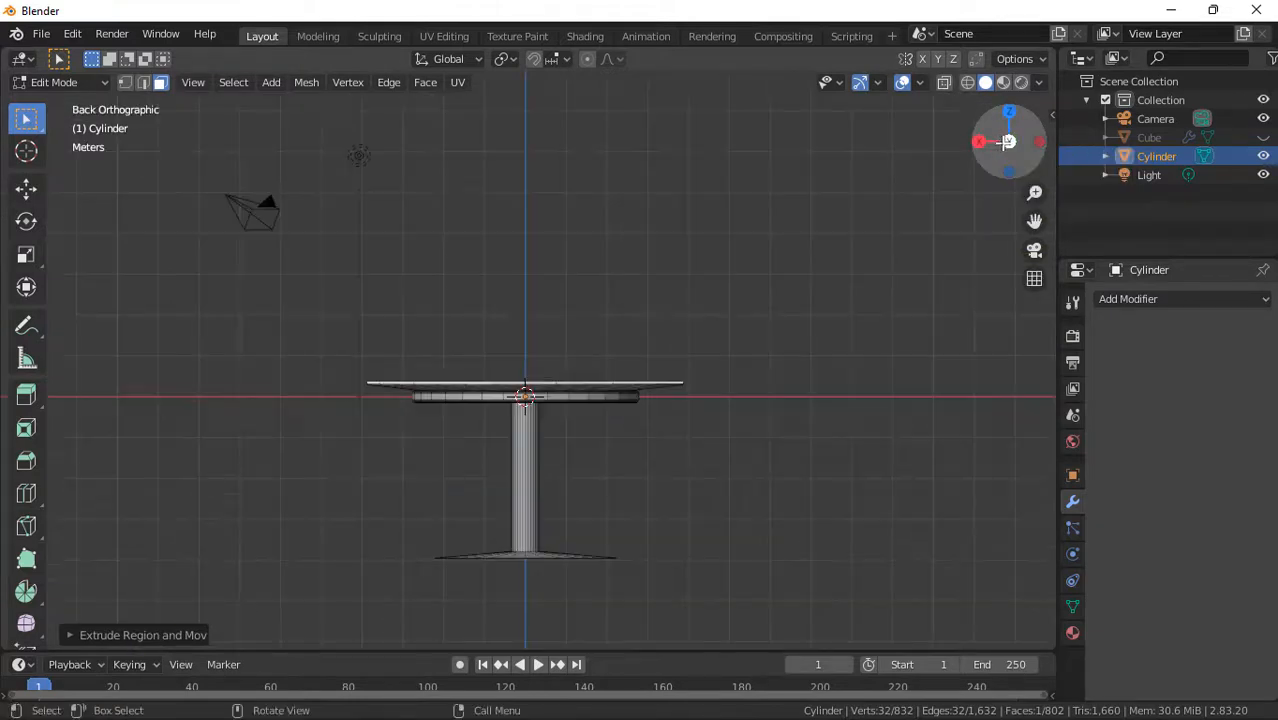
- Shade the table smooth in Object Mode and add an Edge Split modifier to it
{"action": "key", "text": "Tab"}
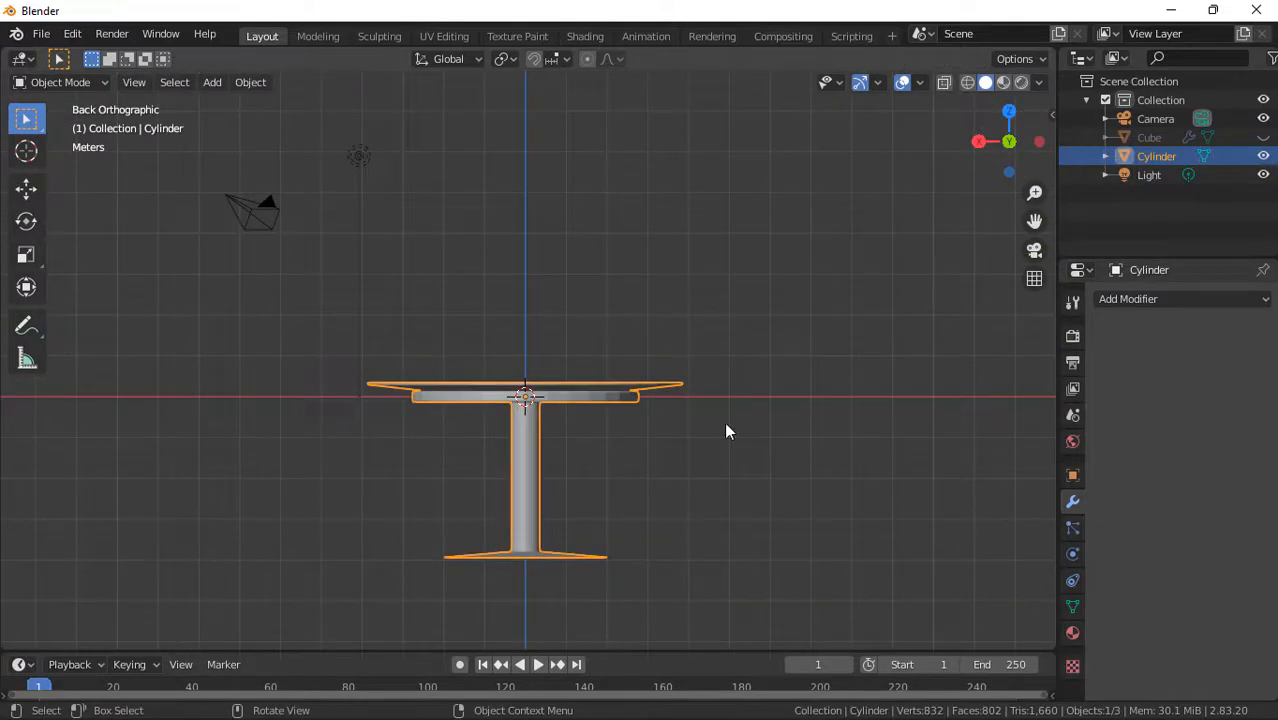
{"action": "right_click", "coordinate": [636, 439]}
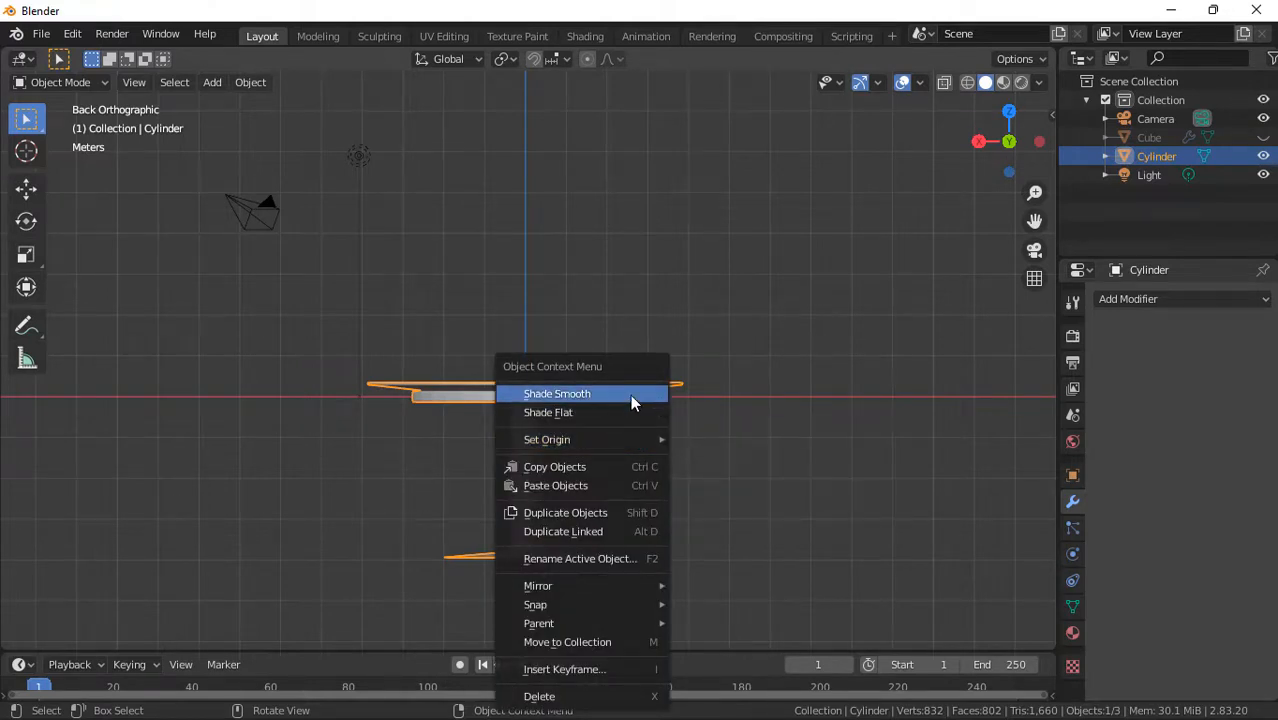
{"action": "left_click", "coordinate": [630, 394]}
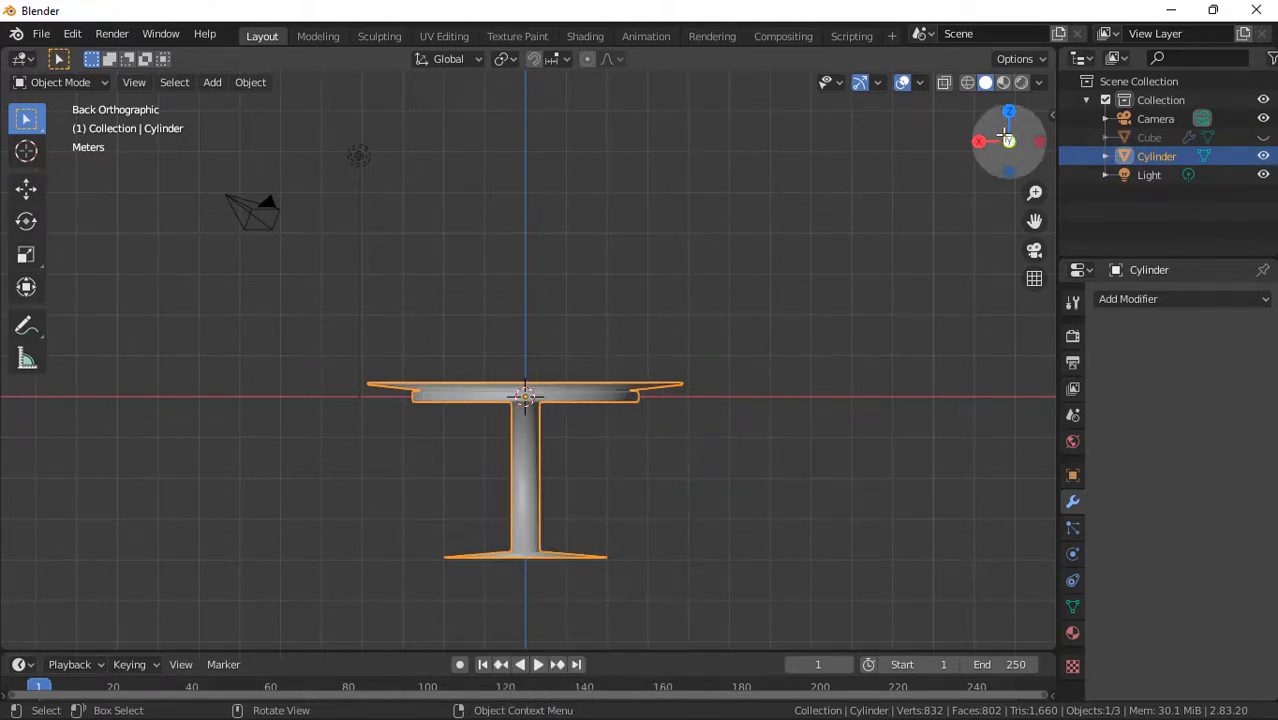
{"action": "left_click_drag", "start_coordinate": [1008, 141], "coordinate": [988, 192]}
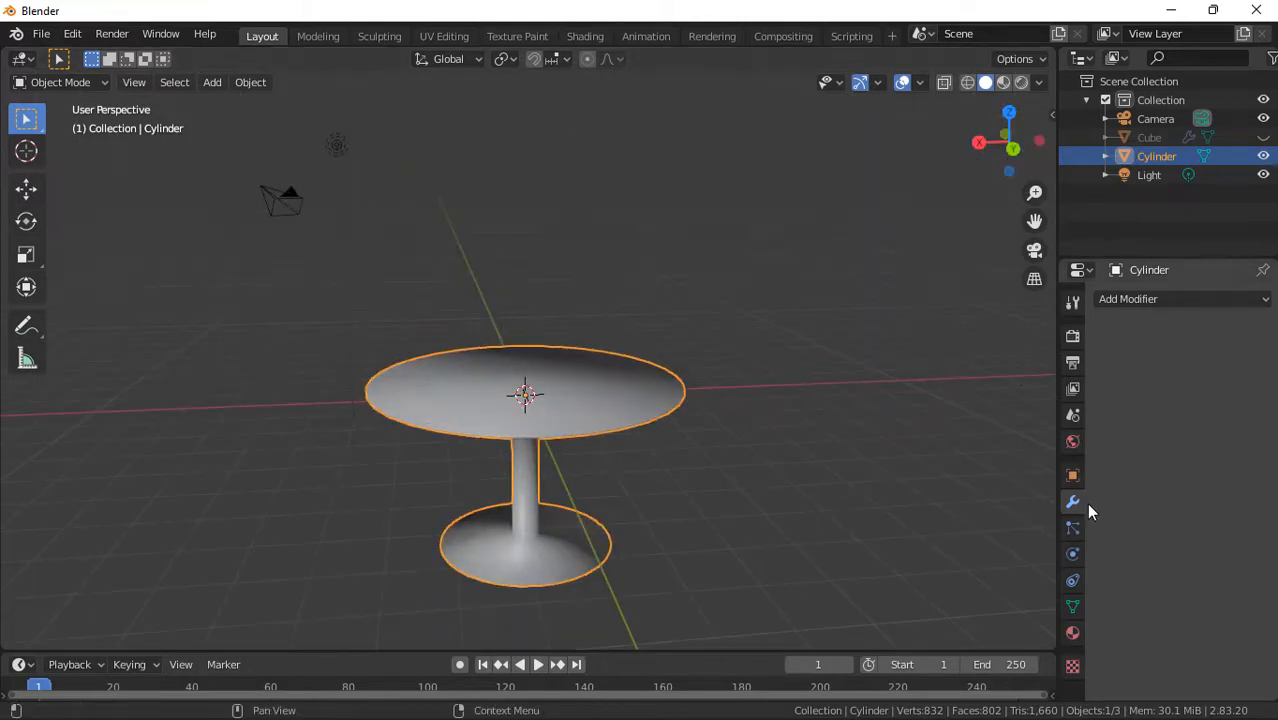
{"action": "left_click", "coordinate": [1145, 296]}
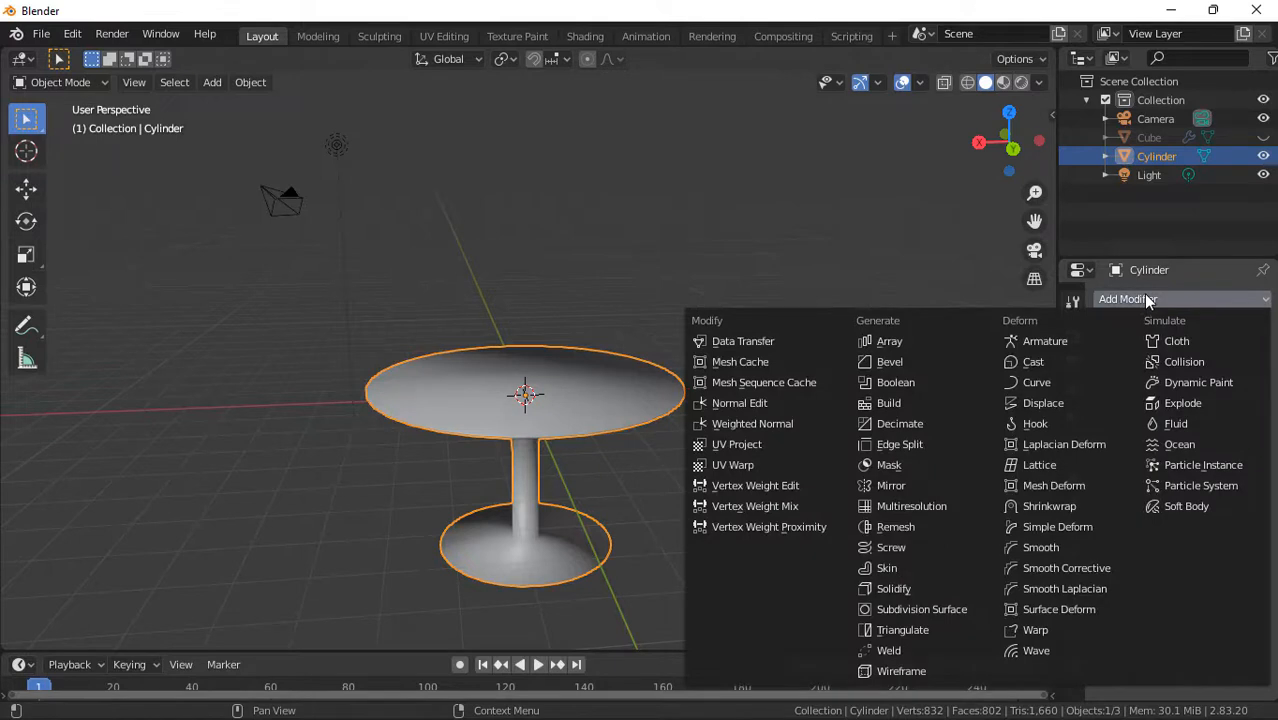
{"action": "left_click", "coordinate": [933, 443]}
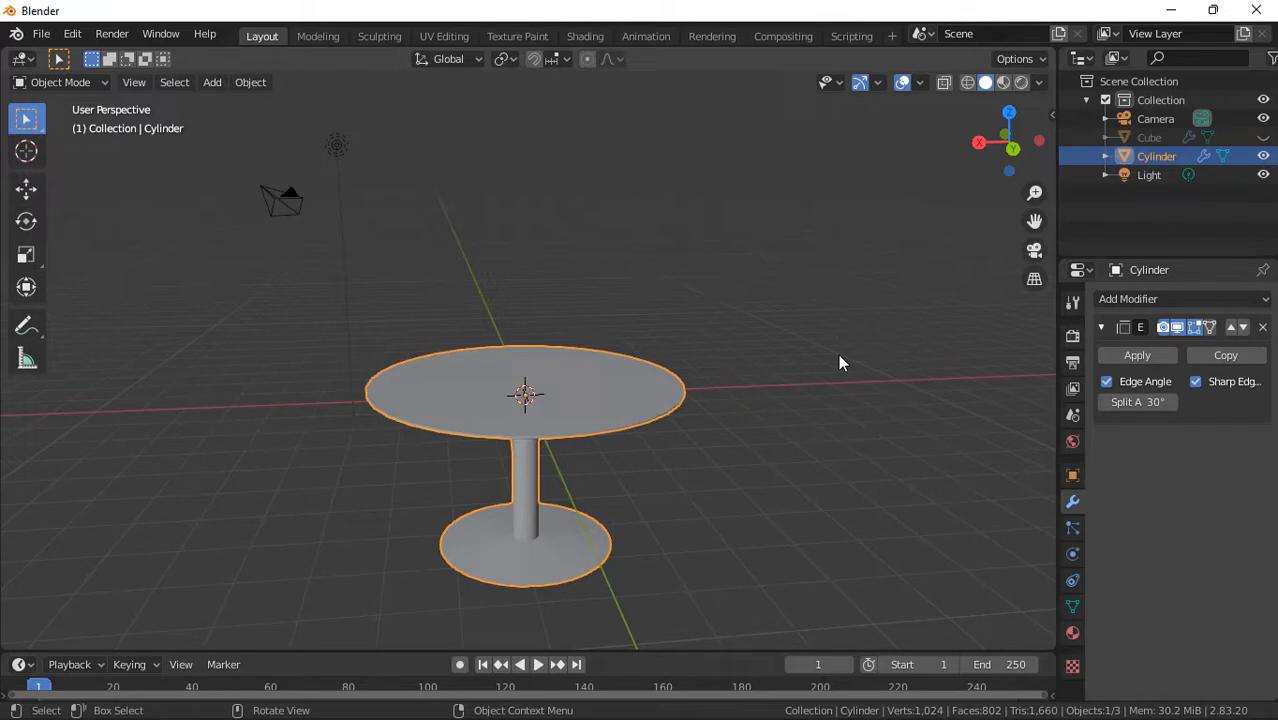
- Raise the table along the Z axis until its foot sits just above the ground line
{"action": "left_click", "coordinate": [1012, 147]}
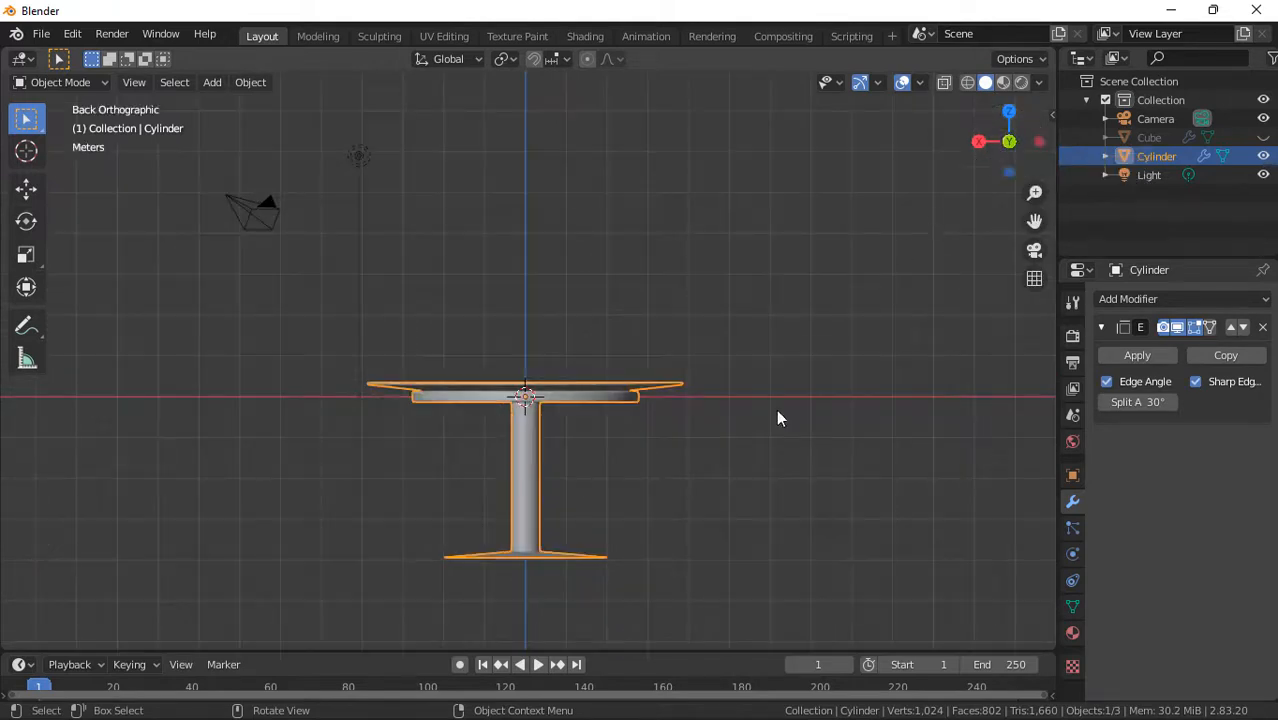
{"action": "key", "text": "g"}
{"action": "key", "text": "z"}
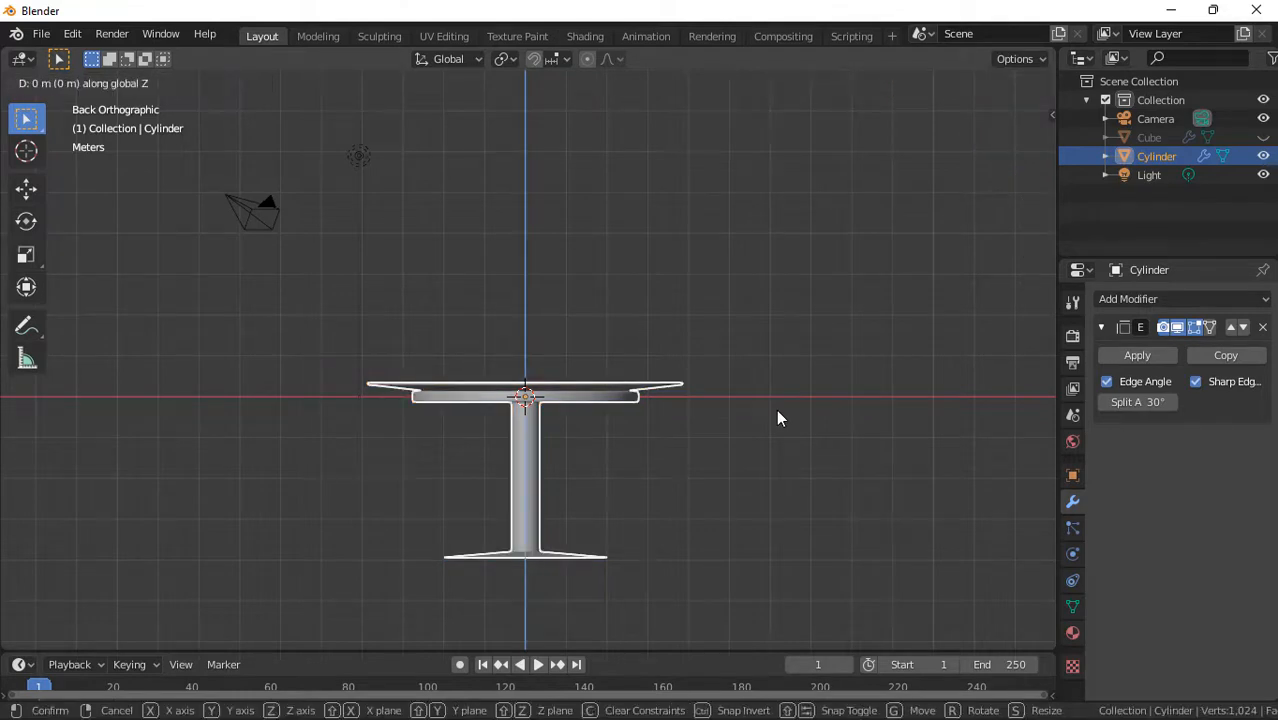
{"action": "left_click", "coordinate": [758, 246]}
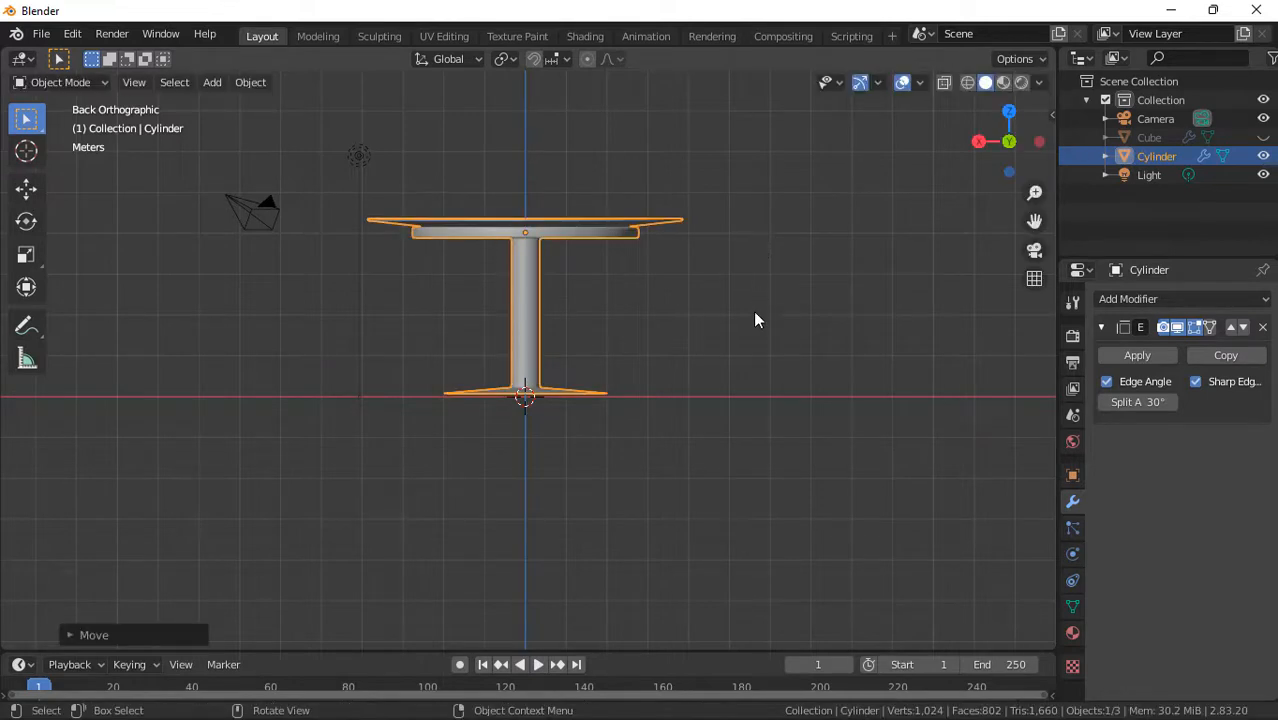
- Deselect the table and add a mesh plane at the world origin beneath its foot
{"action": "key", "text": "alt+a"}
{"action": "key", "text": "shift+a"}
{"action": "mouse_move", "coordinate": [755, 313]}
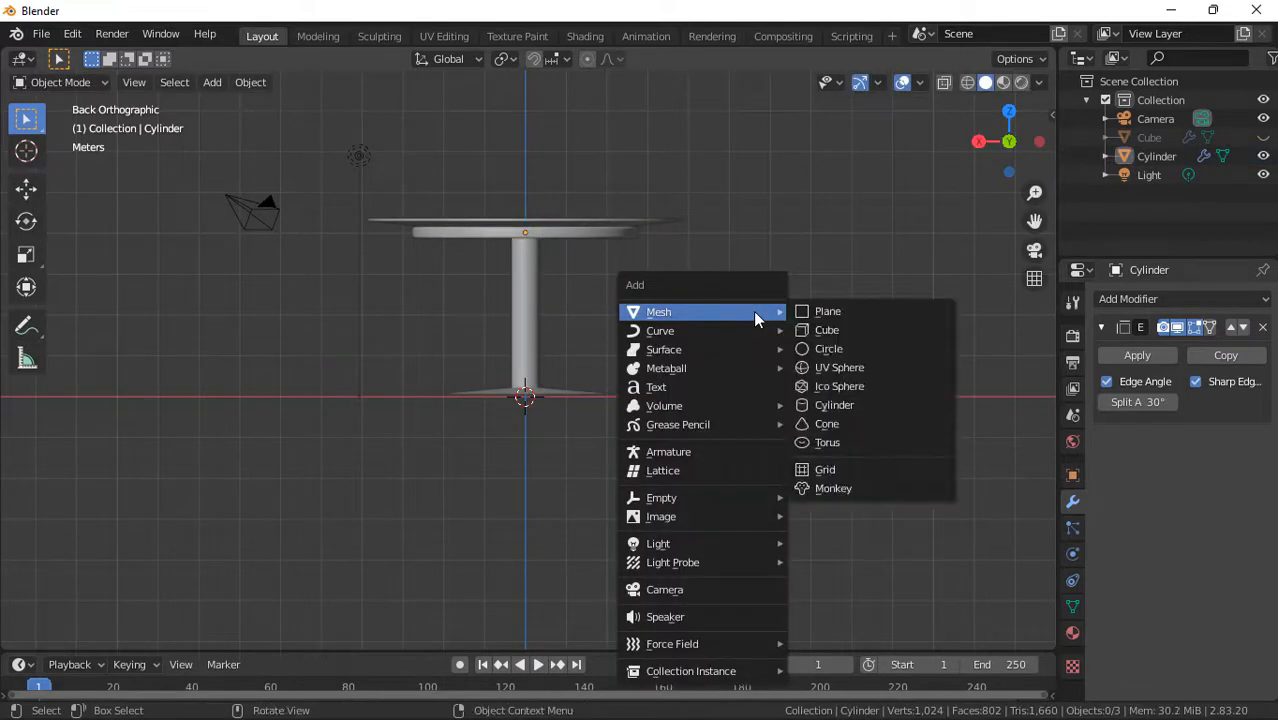
{"action": "left_click", "coordinate": [824, 311]}
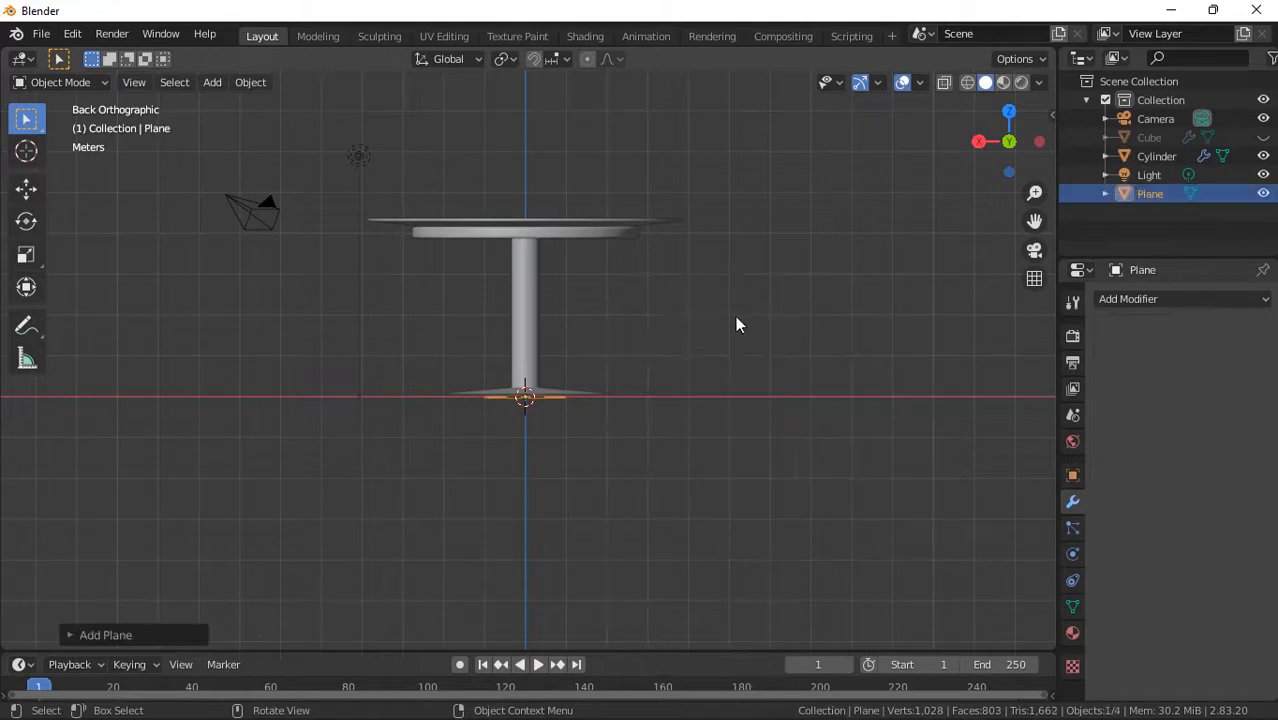
- Lower the table very slightly along the Z axis so its foot meets the plane
{"action": "left_click", "coordinate": [529, 244]}
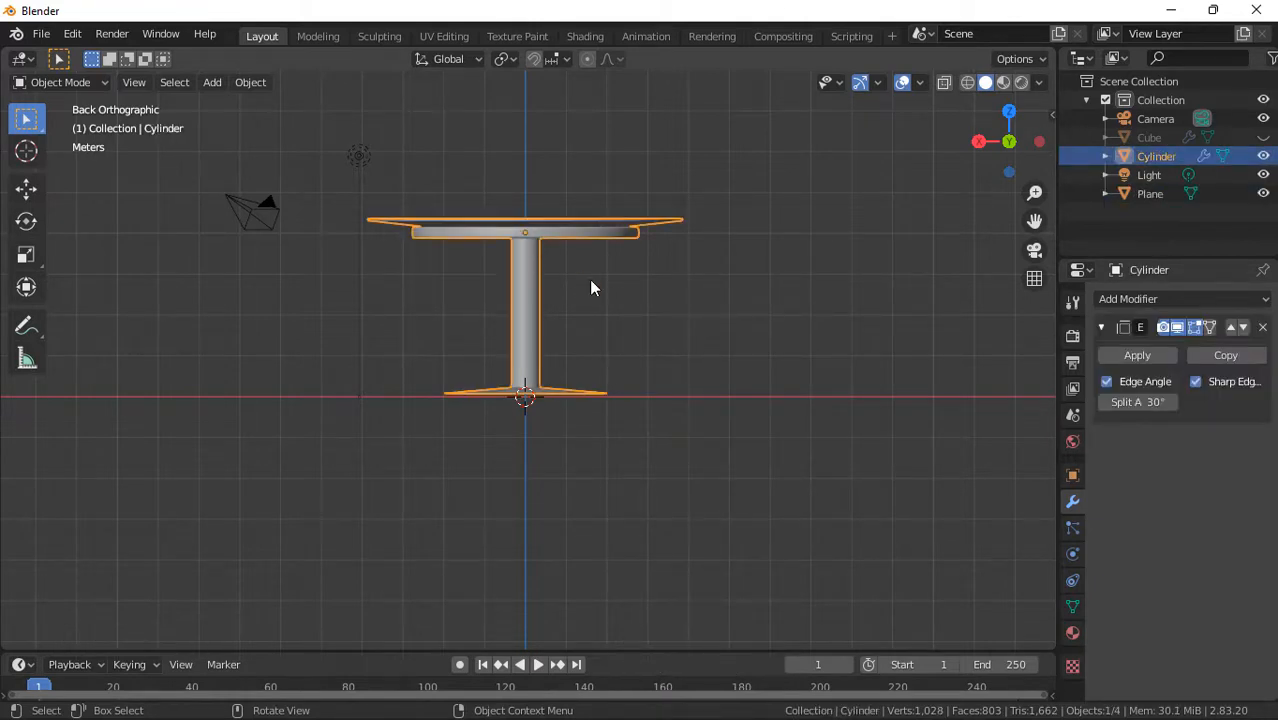
{"action": "key", "text": "g"}
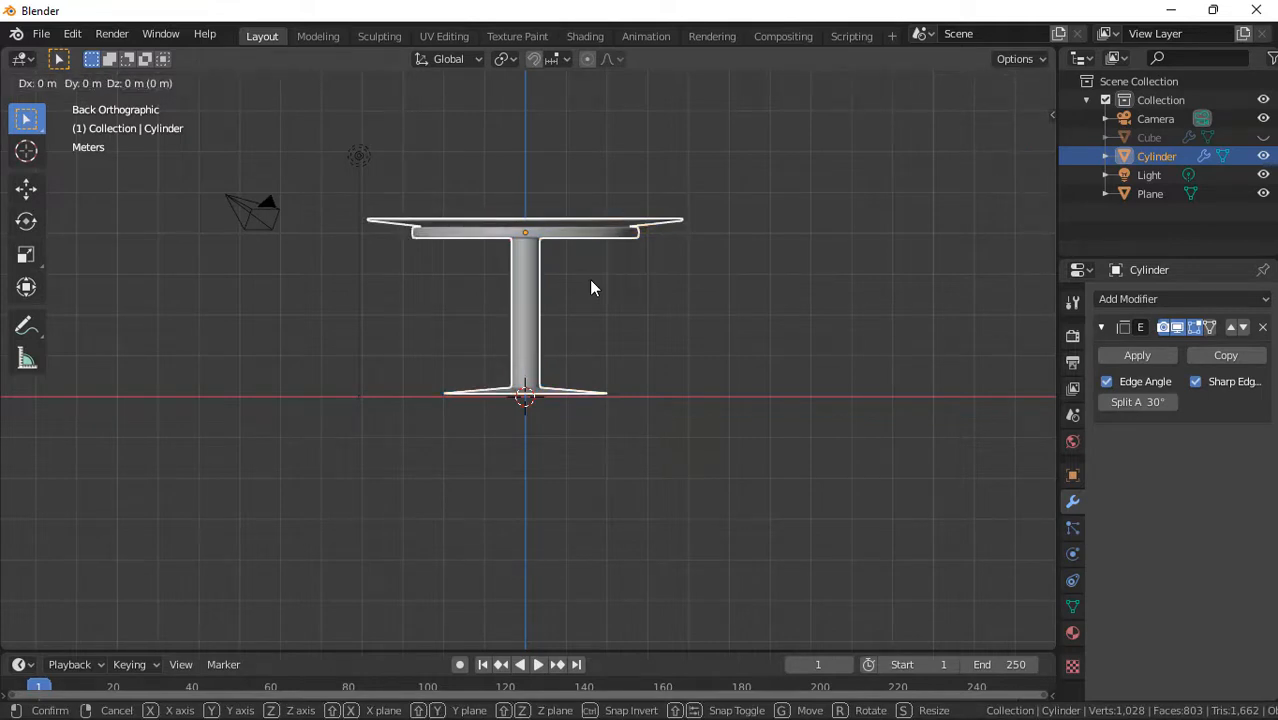
{"action": "key", "text": "z"}
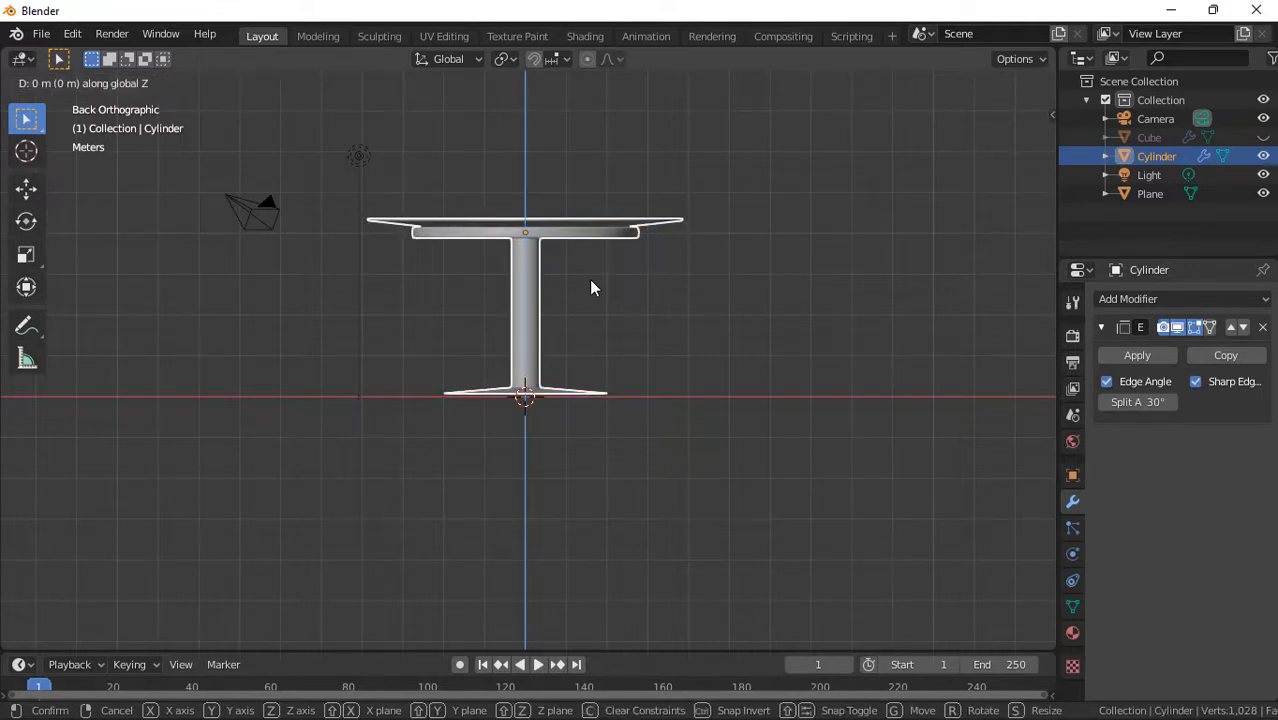
{"action": "left_click", "coordinate": [590, 281]}
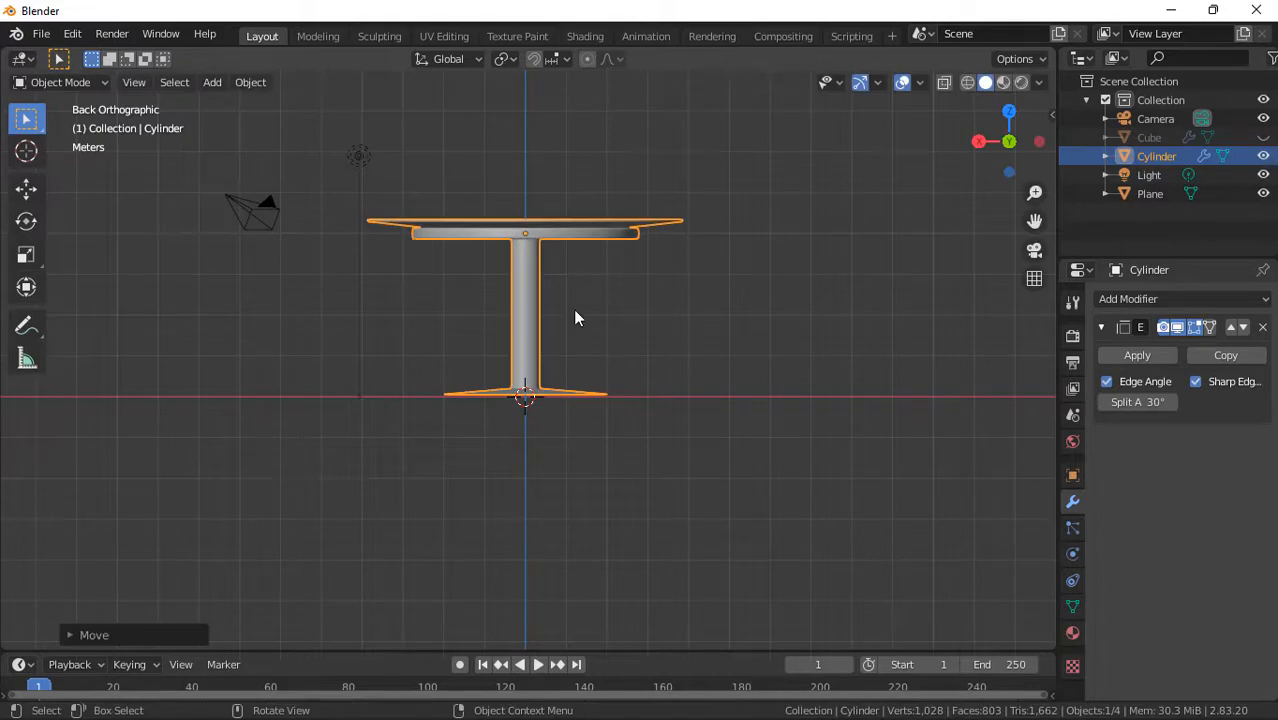
- Scale the plane up evenly into a large floor extending far beyond the table
{"action": "left_click", "coordinate": [522, 398]}
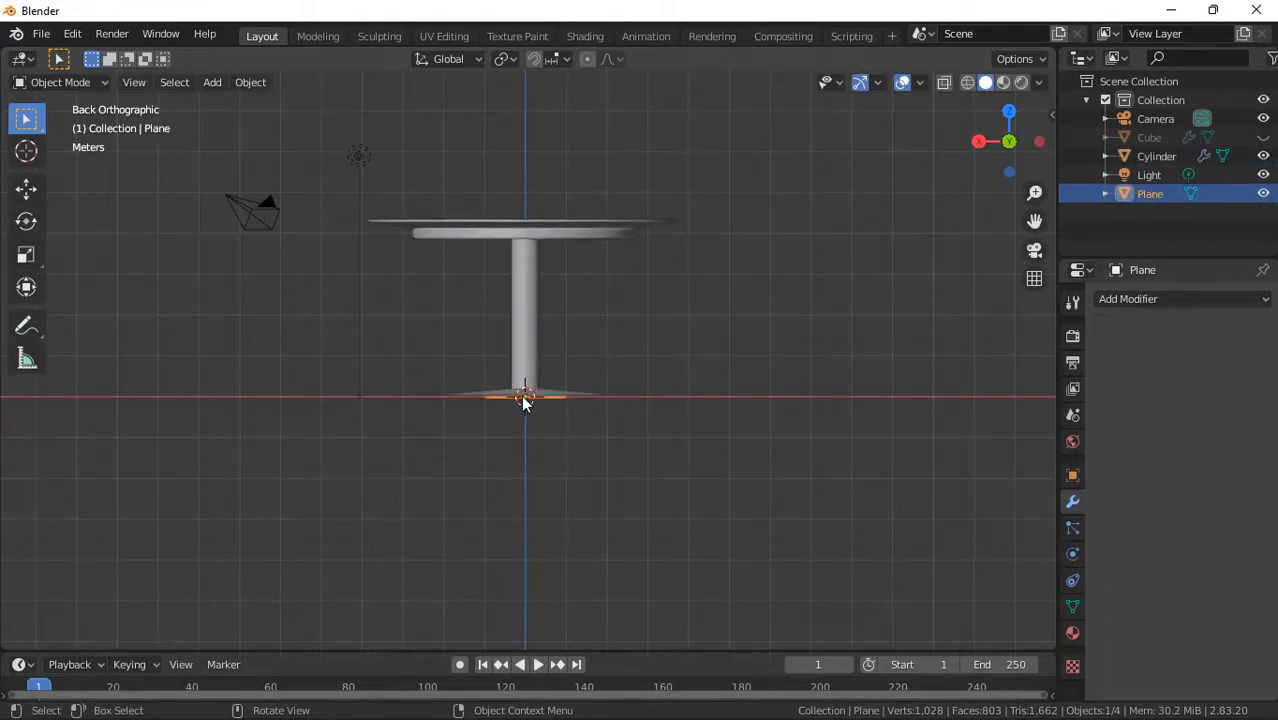
{"action": "key", "text": "s"}
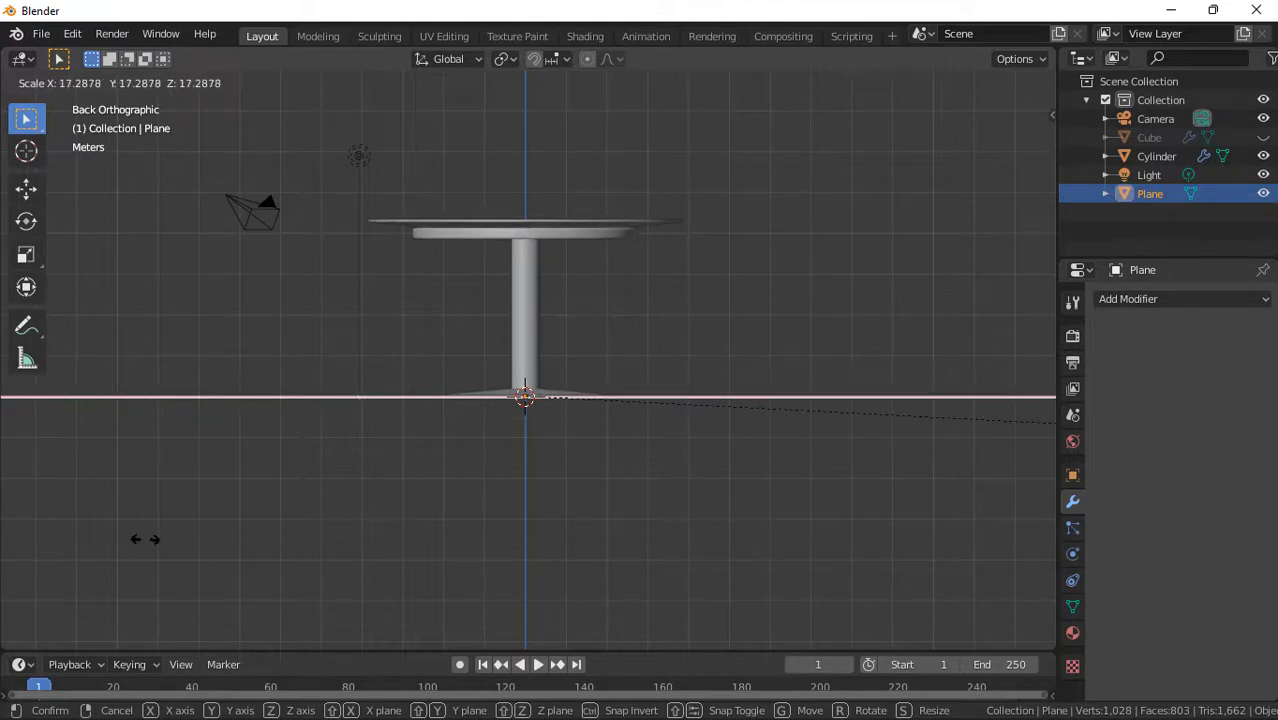
{"action": "left_click", "coordinate": [927, 494]}
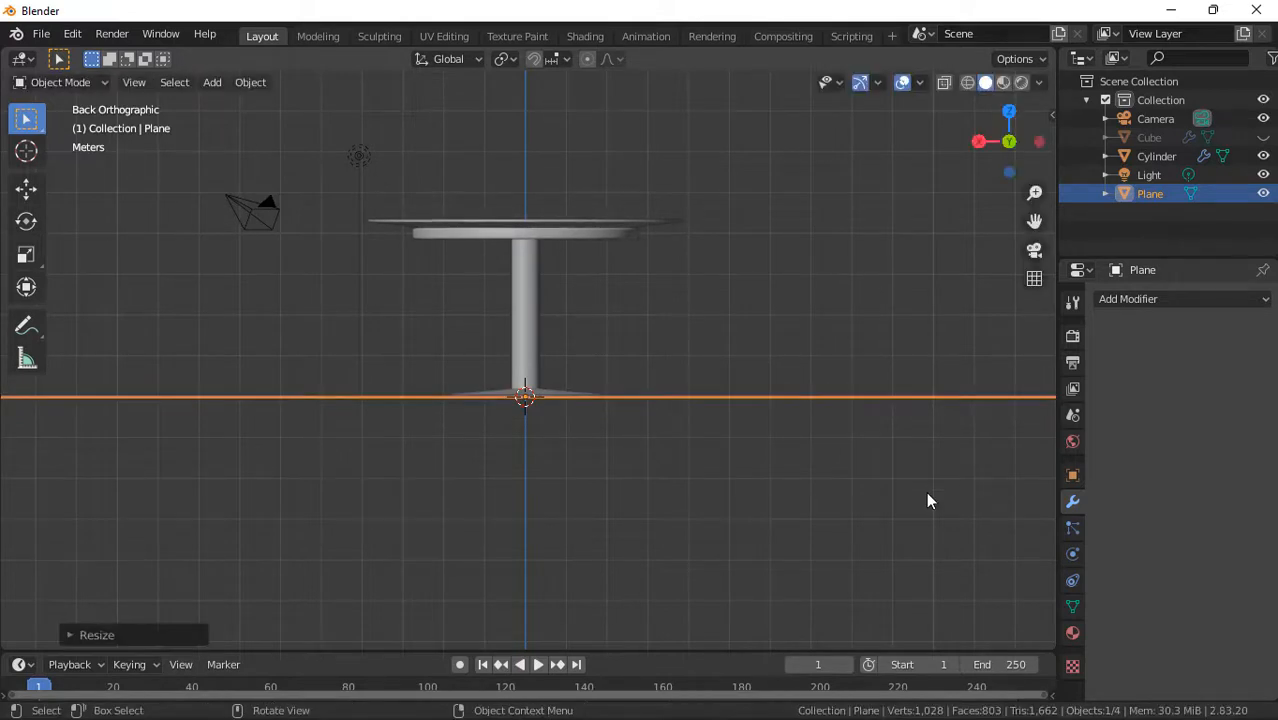
{"action": "left_click_drag", "start_coordinate": [1020, 116], "coordinate": [1012, 188]}
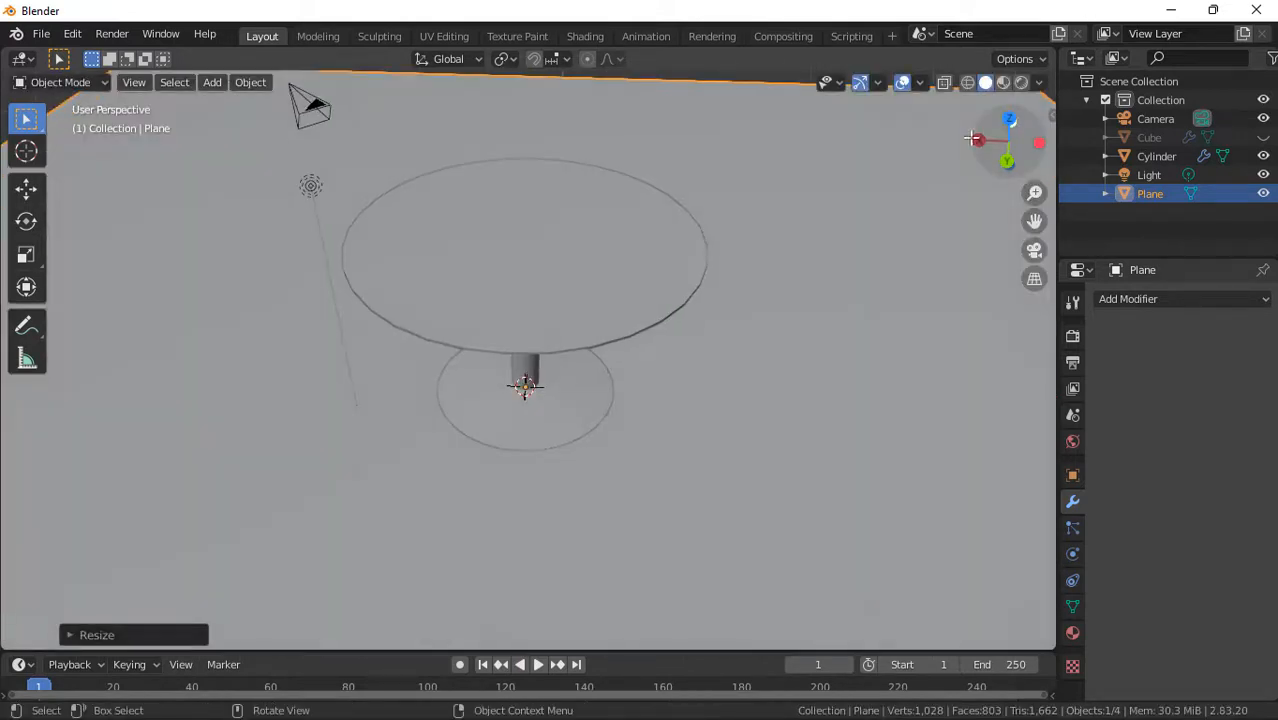
{"action": "scroll", "coordinate": [879, 182], "scroll_direction": "down", "scroll_amount": 3}
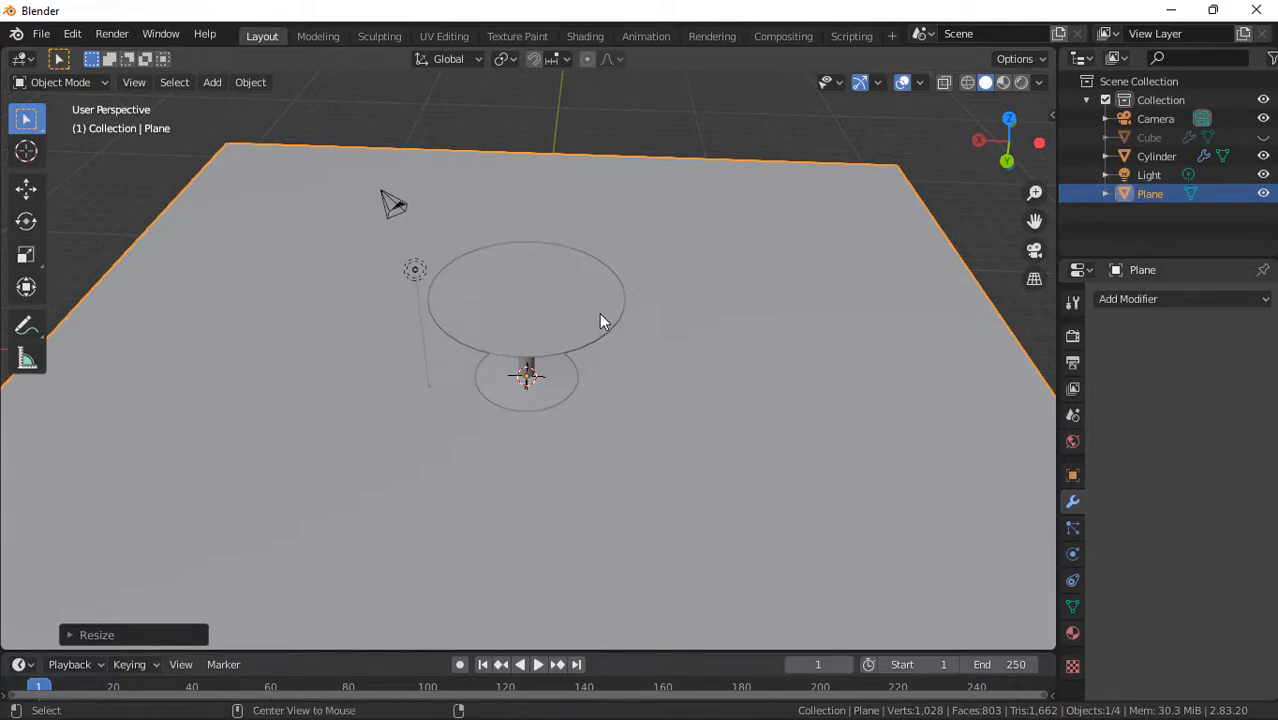
- Unhide the armchair and make it the only selected object
{"action": "key", "text": "alt+h"}
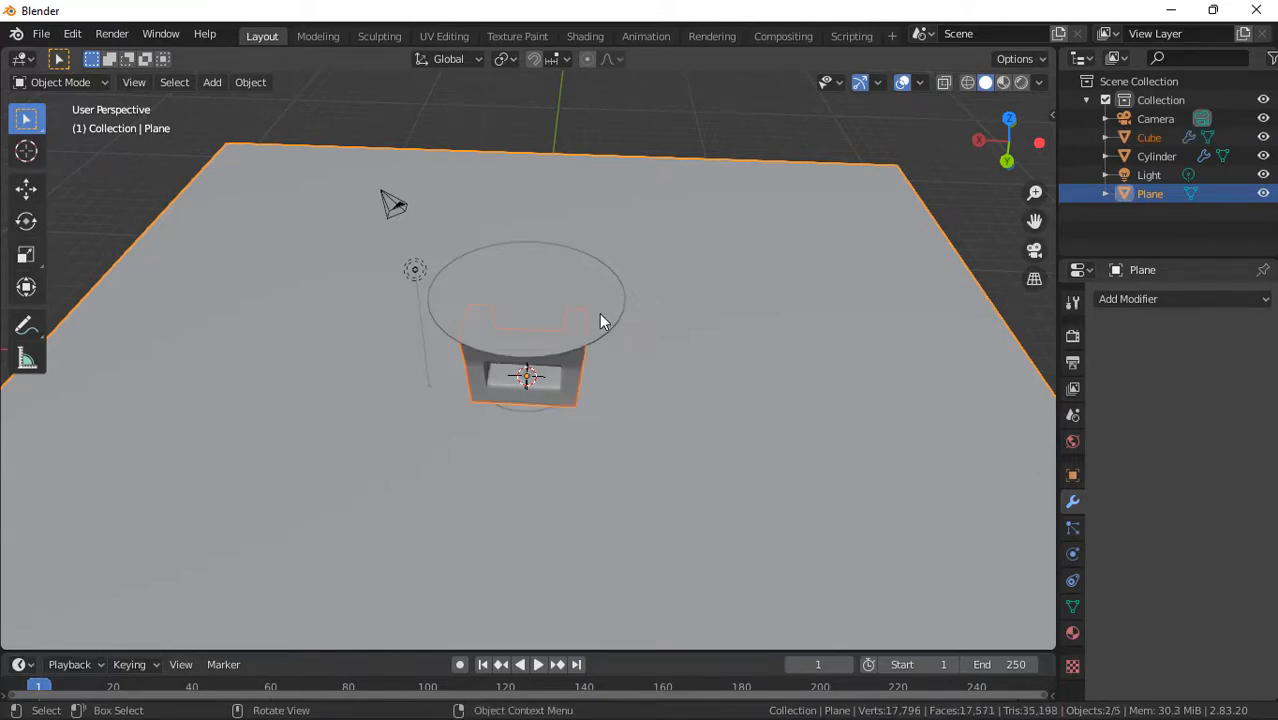
{"action": "left_click", "coordinate": [600, 321]}
{"action": "left_click", "coordinate": [559, 382]}
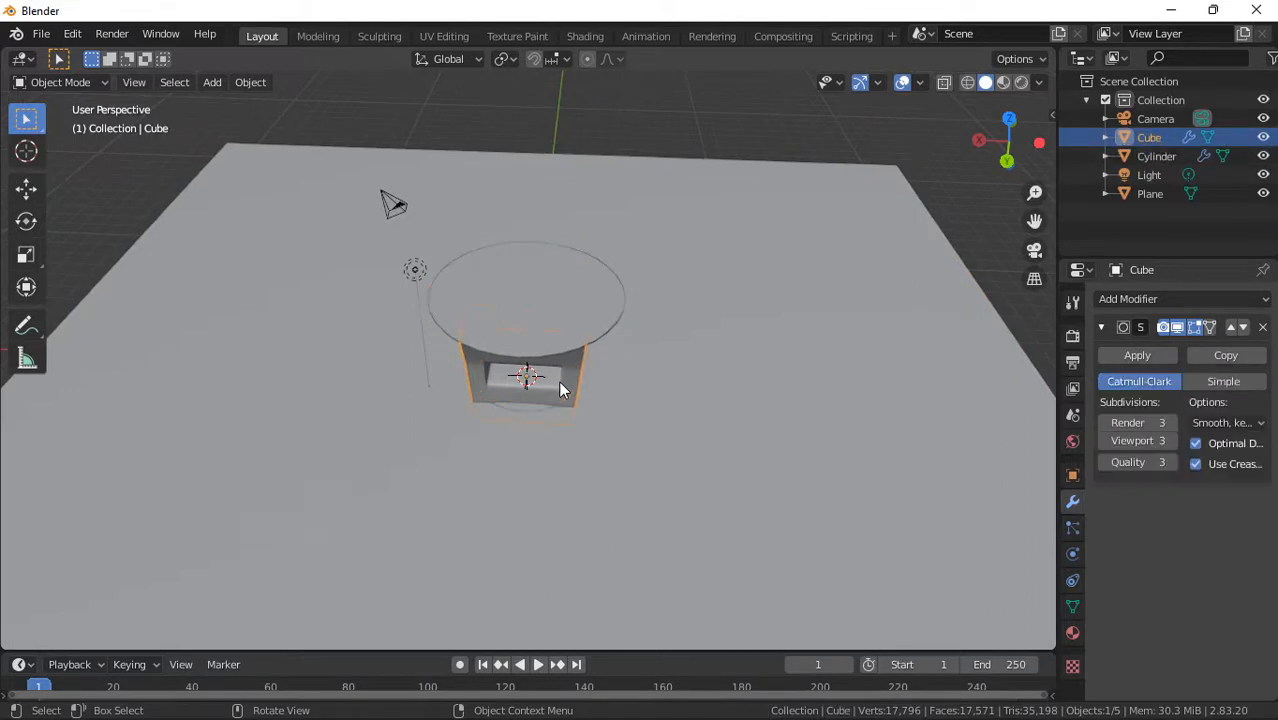
- In a side view, raise the armchair about 1.07 m along the Z axis so its base rests on the ground line
{"action": "left_click_drag", "start_coordinate": [1008, 128], "coordinate": [1023, 165]}
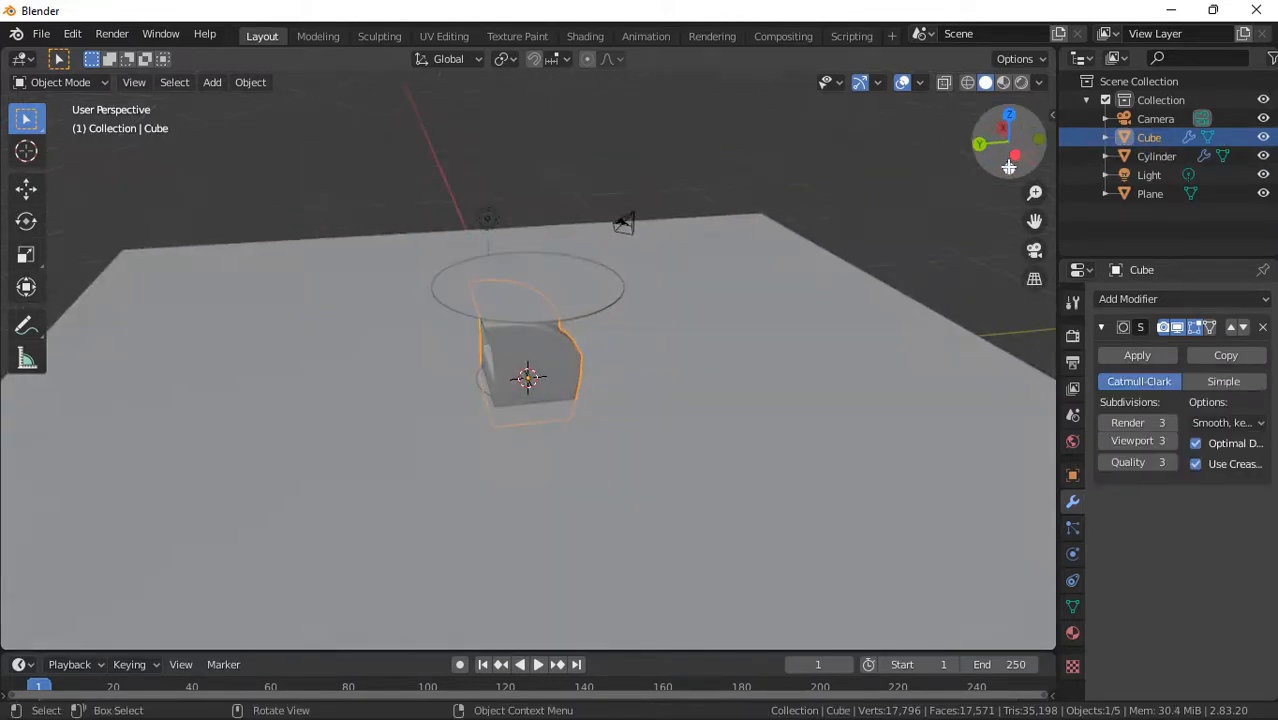
{"action": "left_click", "coordinate": [1016, 157]}
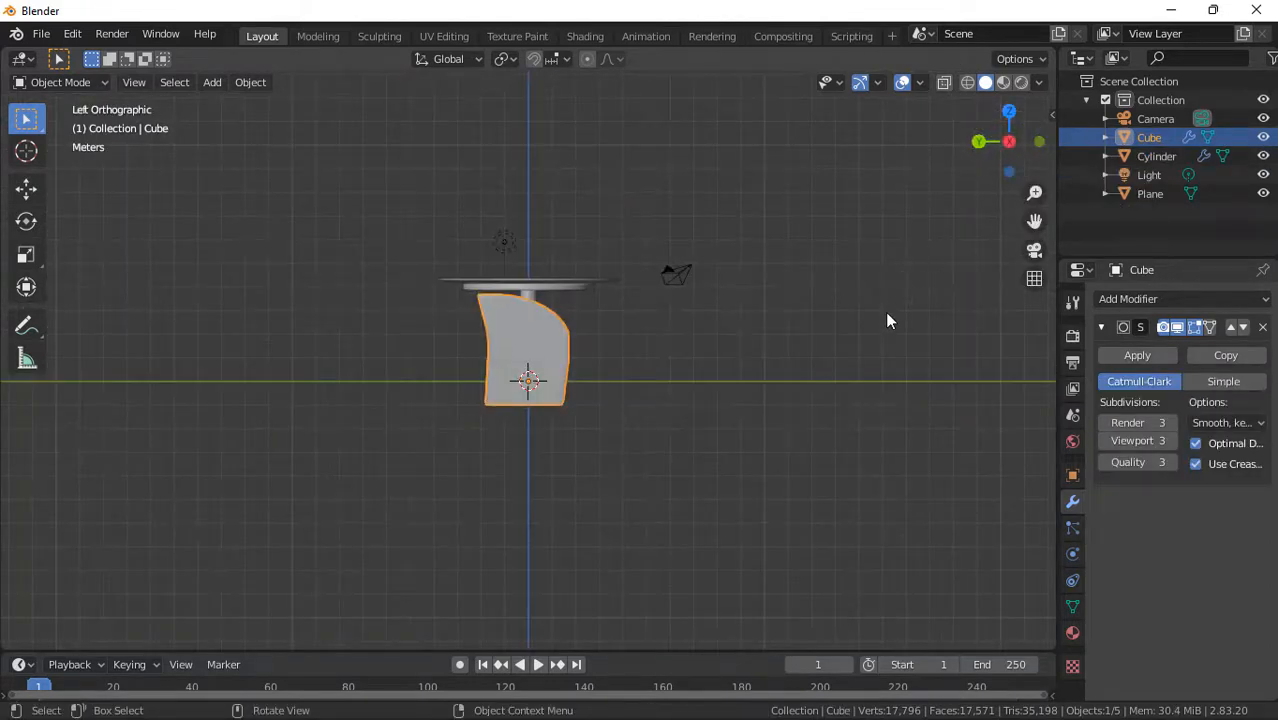
{"action": "key", "text": "g"}
{"action": "key", "text": "z"}
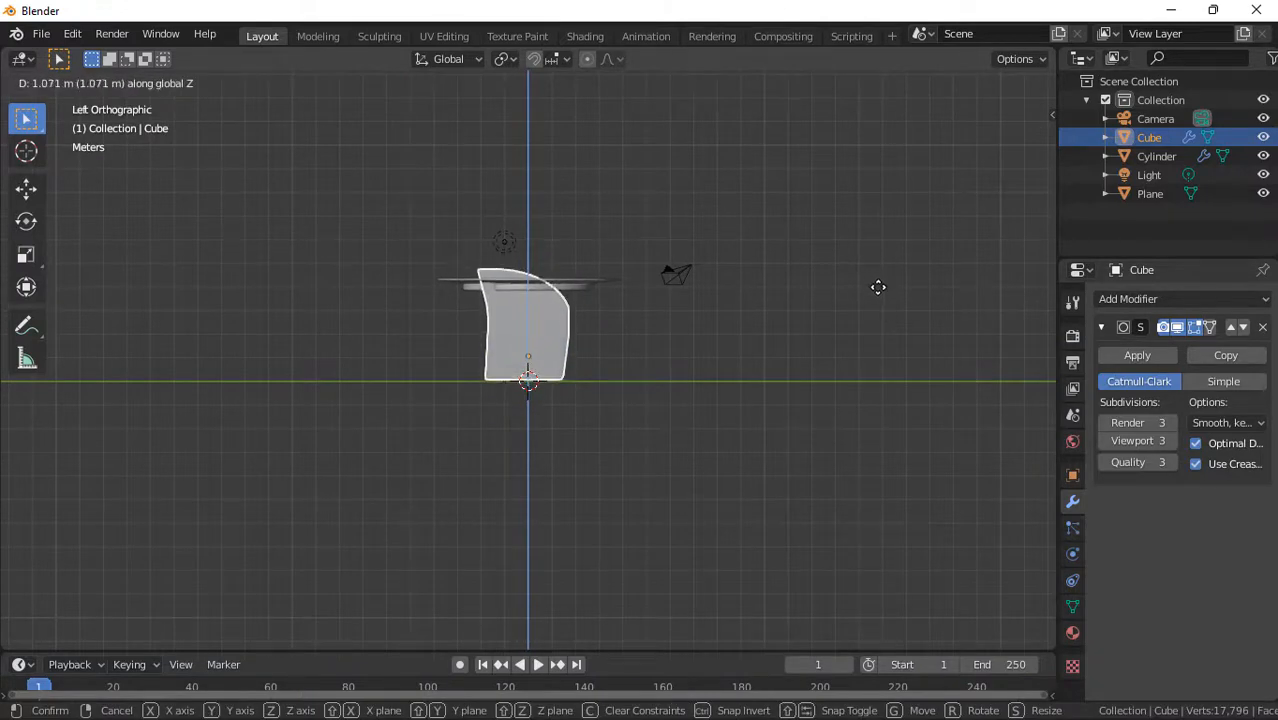
{"action": "left_click", "coordinate": [877, 288]}
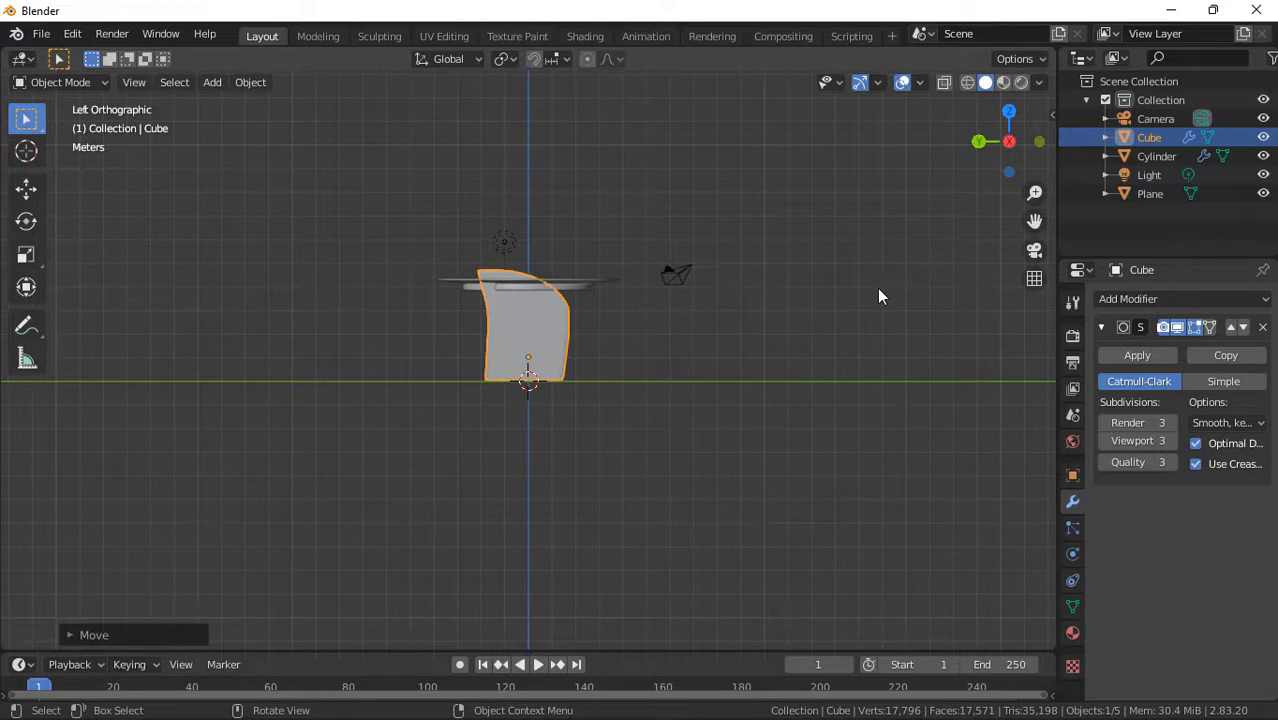
- Move the armchair about 5.3 m along the Y axis so it stands beside the table
{"action": "key", "text": "g"}
{"action": "key", "text": "y"}
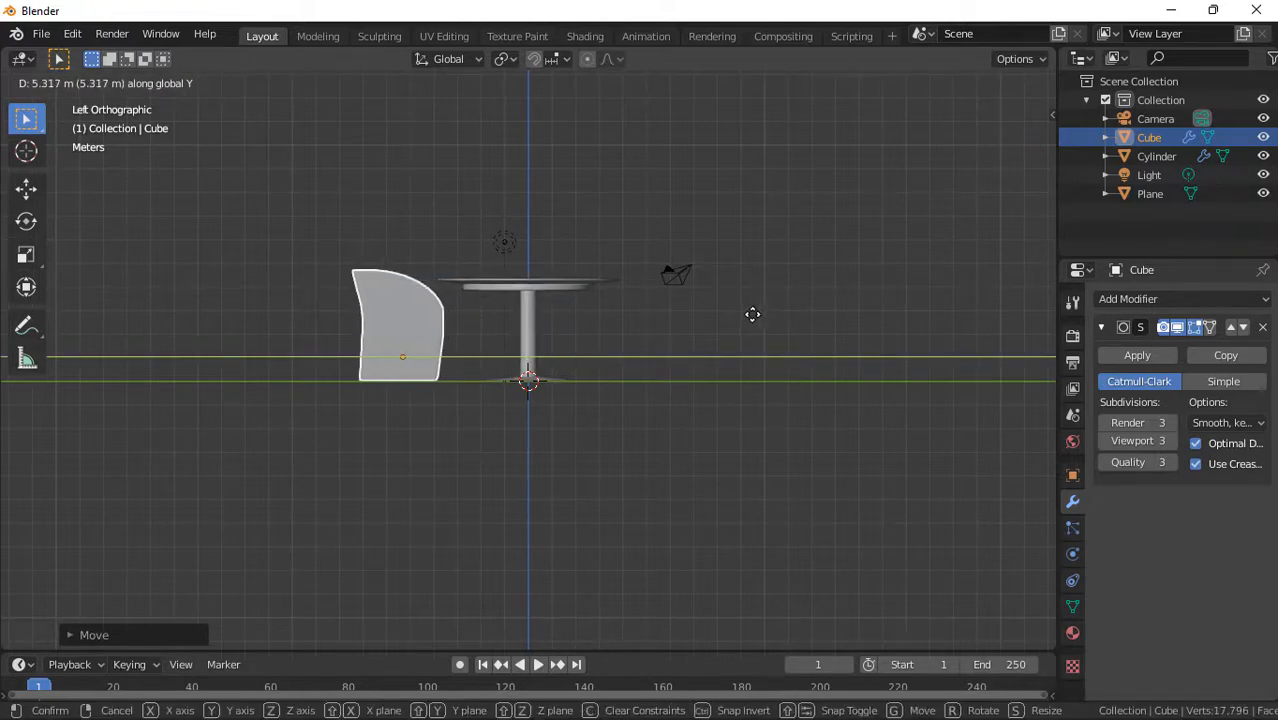
{"action": "left_click", "coordinate": [753, 318]}
- Scale the armchair up slightly and raise it along the Z axis so its base sits on the floor again
{"action": "key", "text": "s"}
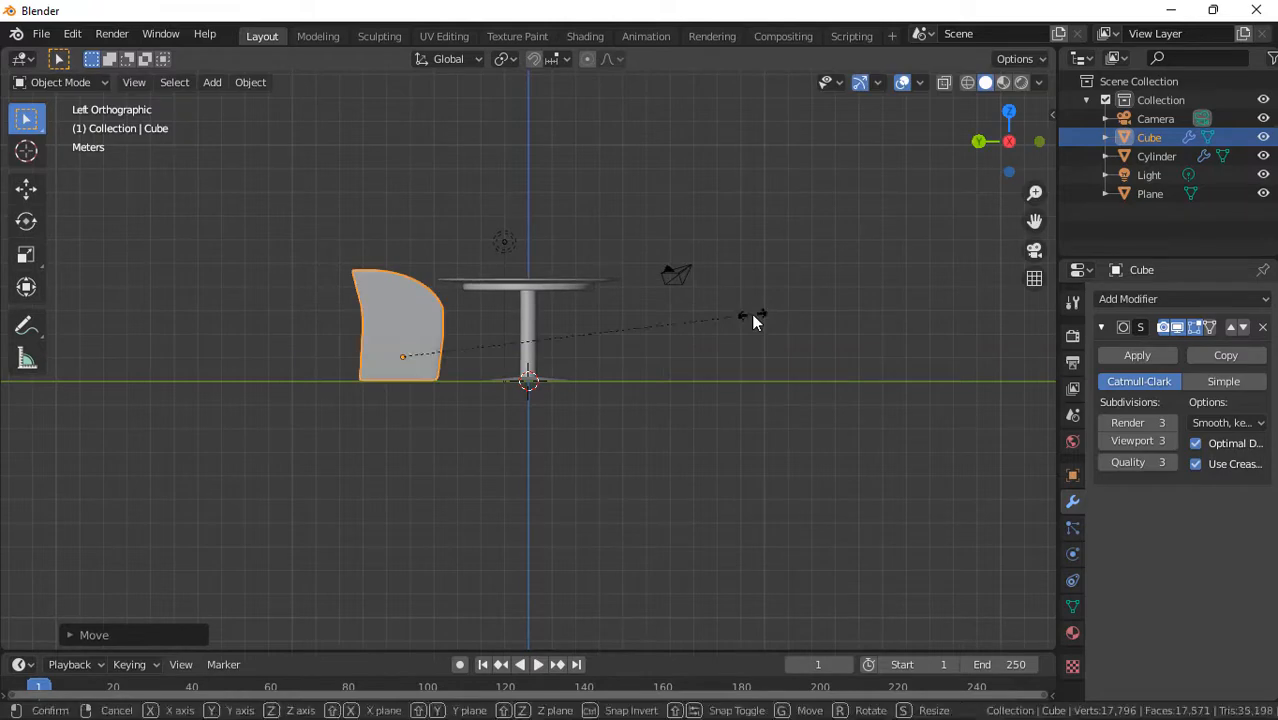
{"action": "left_click", "coordinate": [812, 316]}
{"action": "key", "text": "g"}
{"action": "key", "text": "z"}
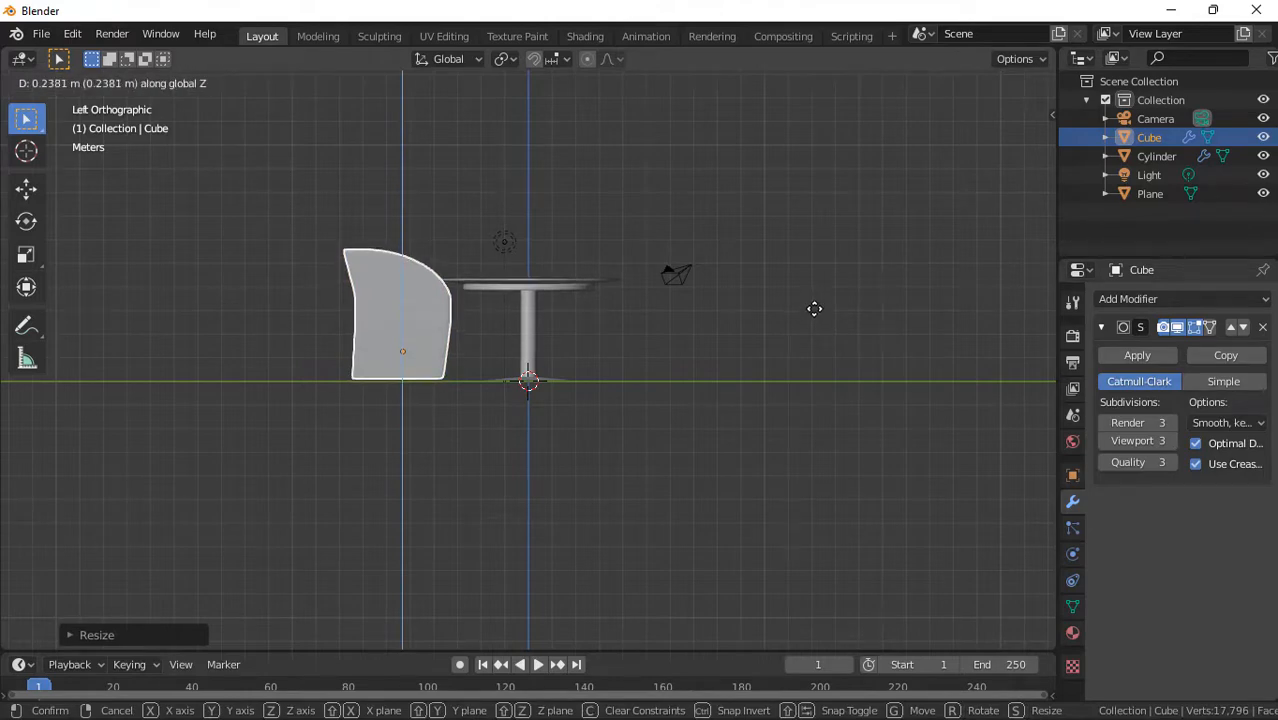
{"action": "left_click", "coordinate": [815, 310]}
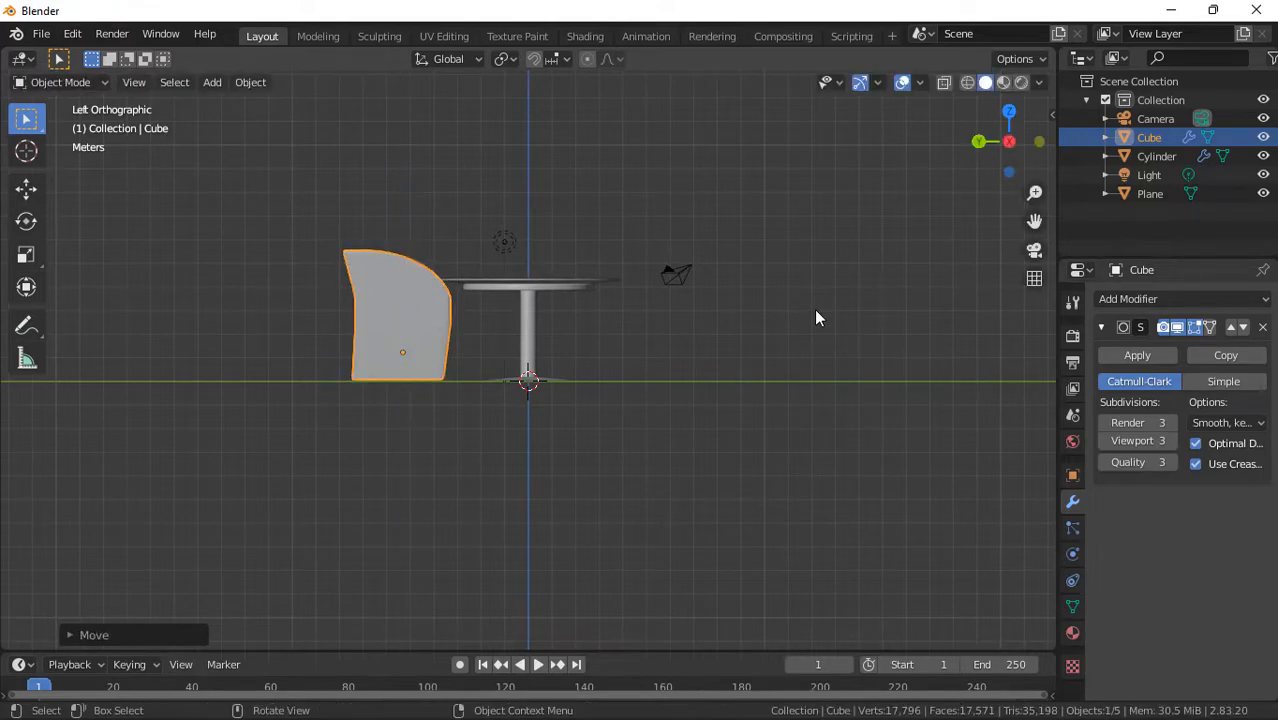
- Shift the armchair slightly farther from the table along the Y axis to clear the tabletop edge
{"action": "key", "text": "g"}
{"action": "key", "text": "y"}
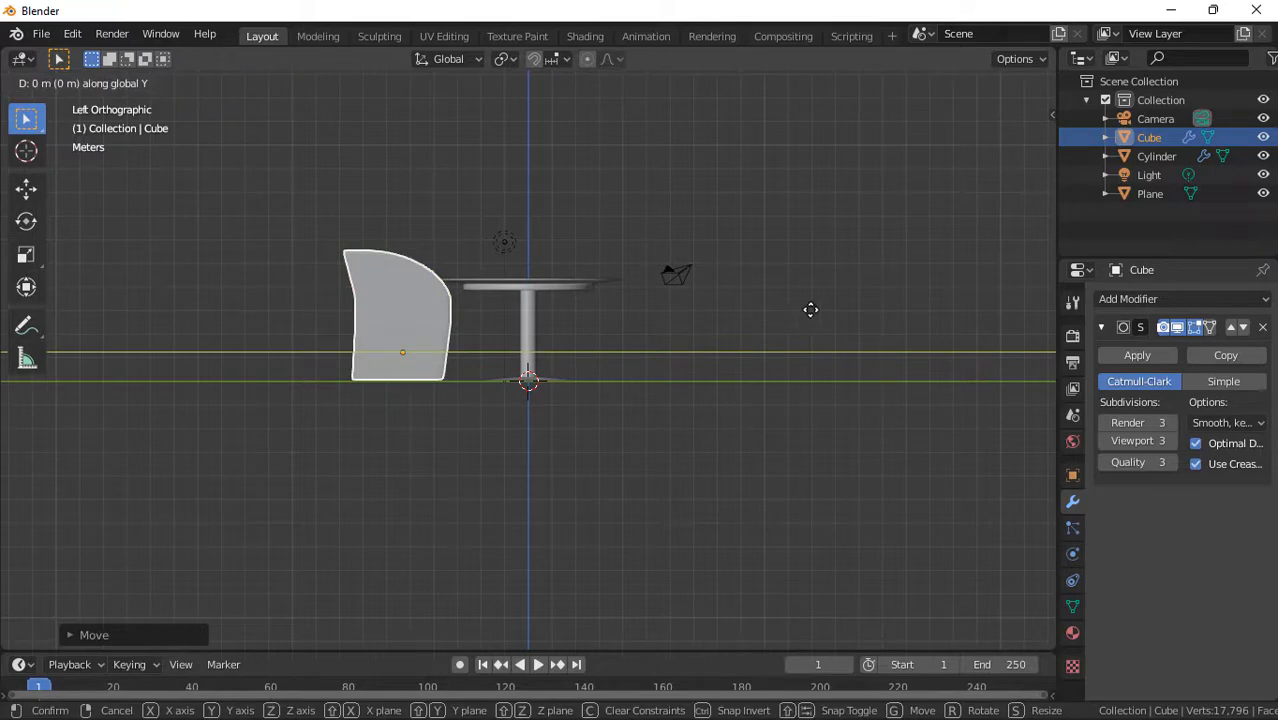
{"action": "left_click", "coordinate": [799, 310]}
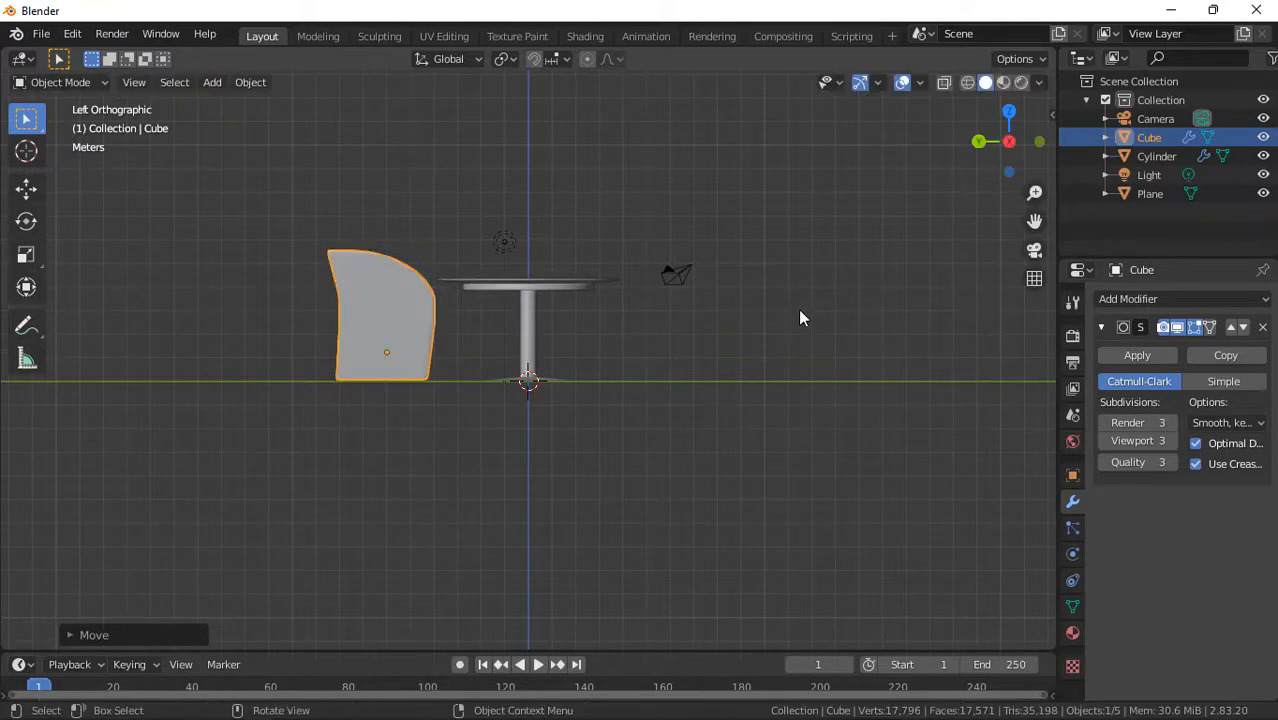
- Switch to the Shading workspace and give the table a new material with metallic 0.677, specular 1.000 and roughness 0.091
{"action": "left_click_drag", "start_coordinate": [1006, 132], "coordinate": [924, 180]}
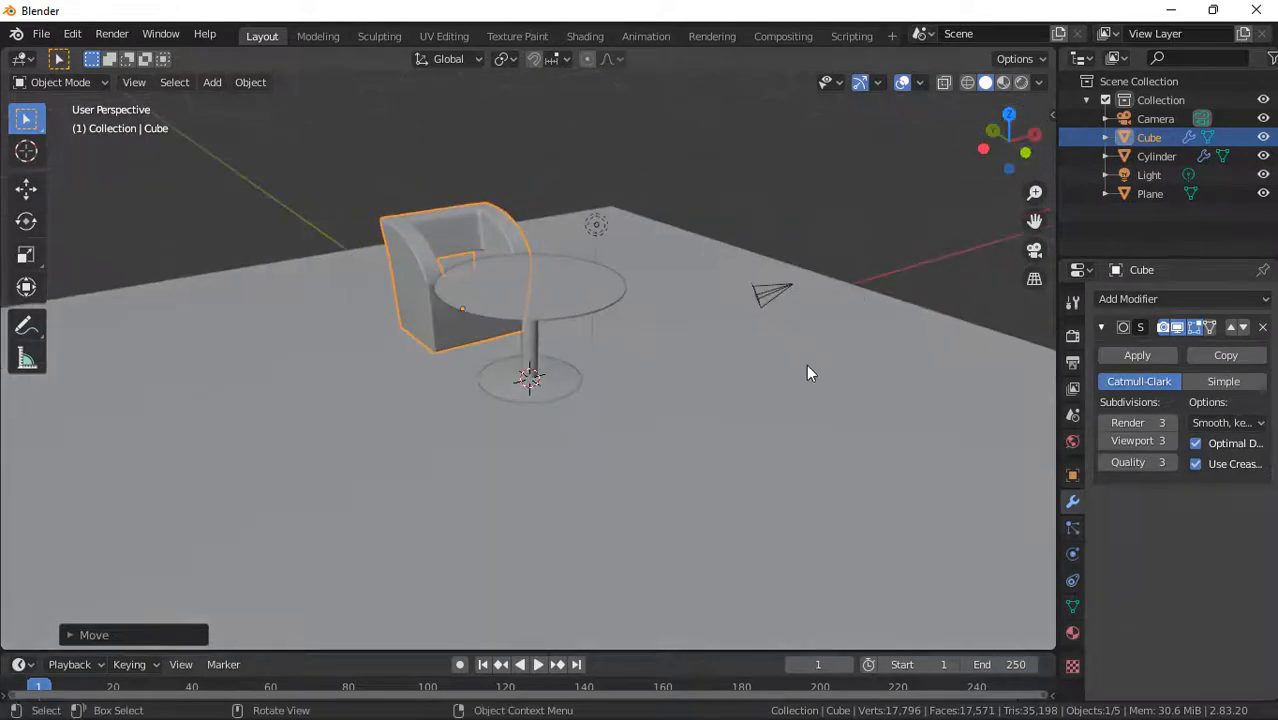
{"action": "left_click", "coordinate": [723, 404]}
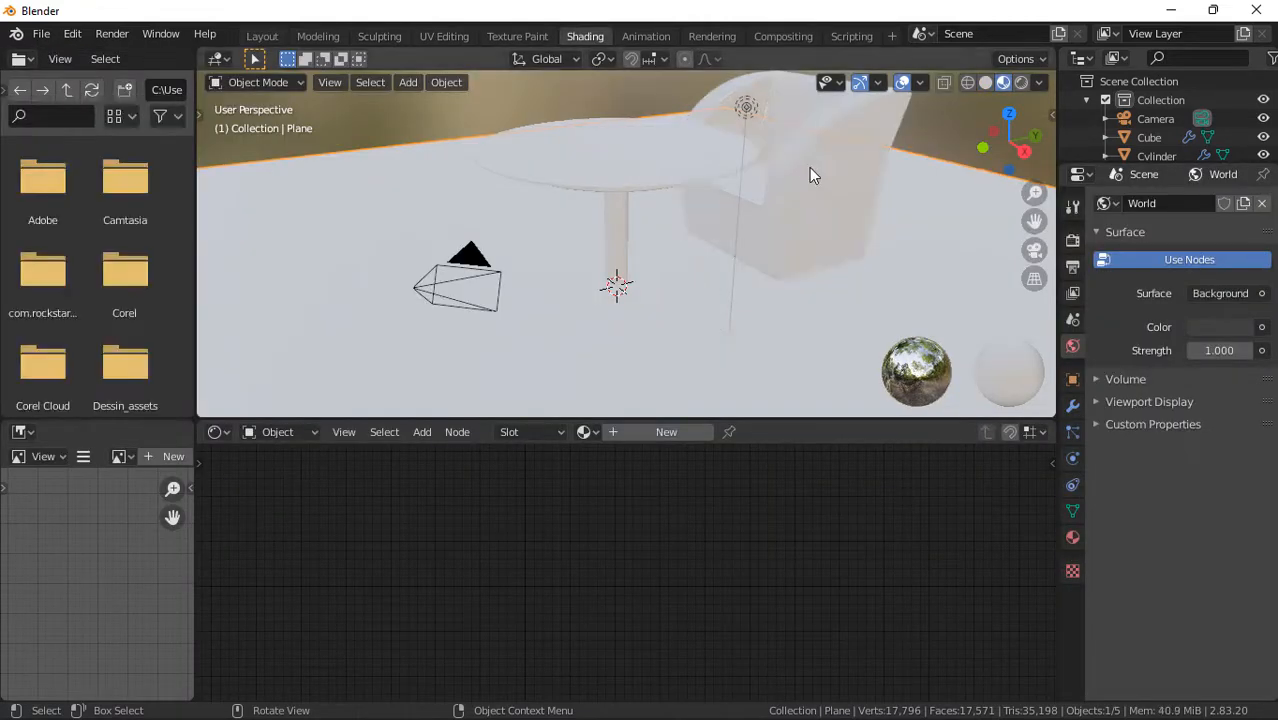
{"action": "left_click", "coordinate": [640, 200]}
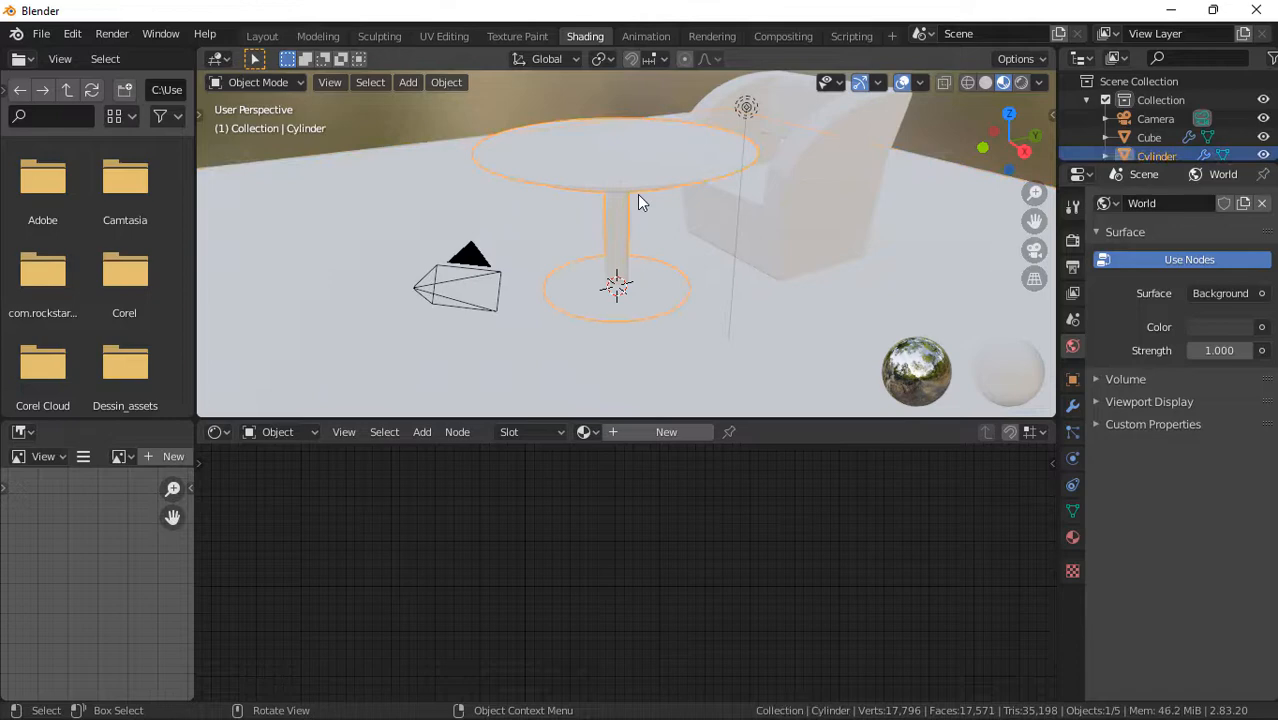
{"action": "left_click", "coordinate": [675, 440]}
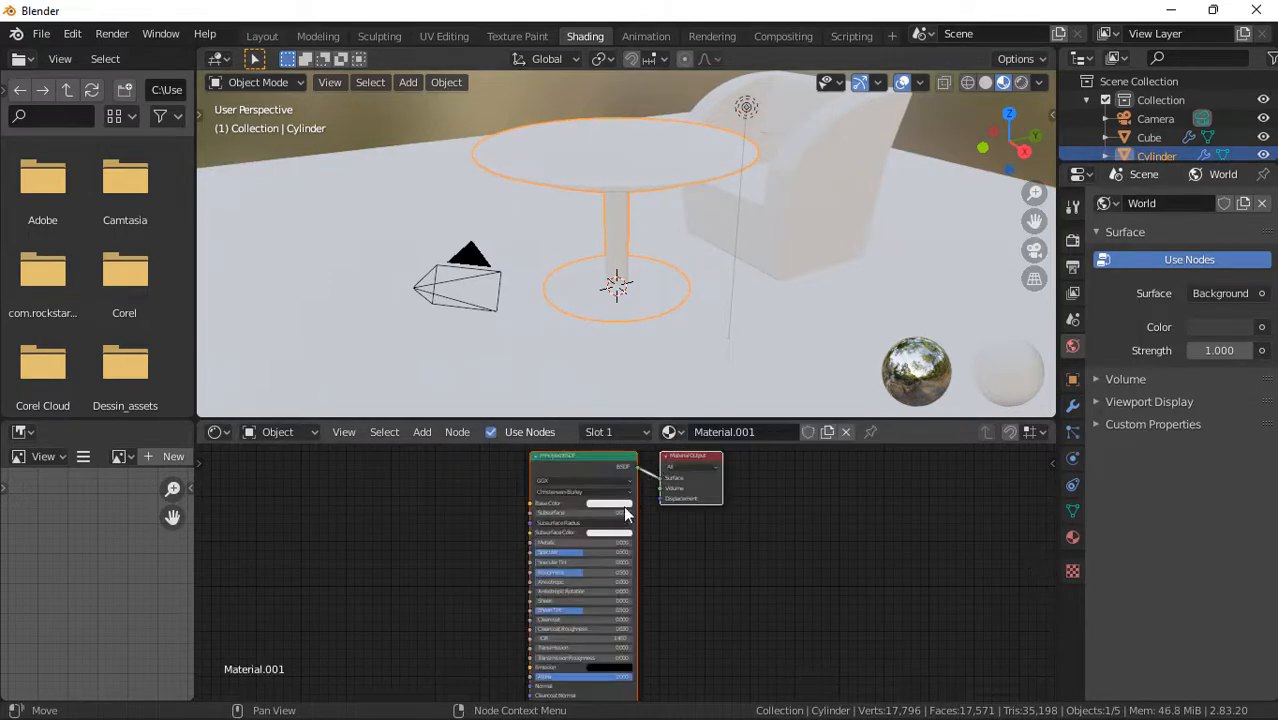
{"action": "scroll", "coordinate": [565, 558], "scroll_direction": "up", "scroll_amount": 3}
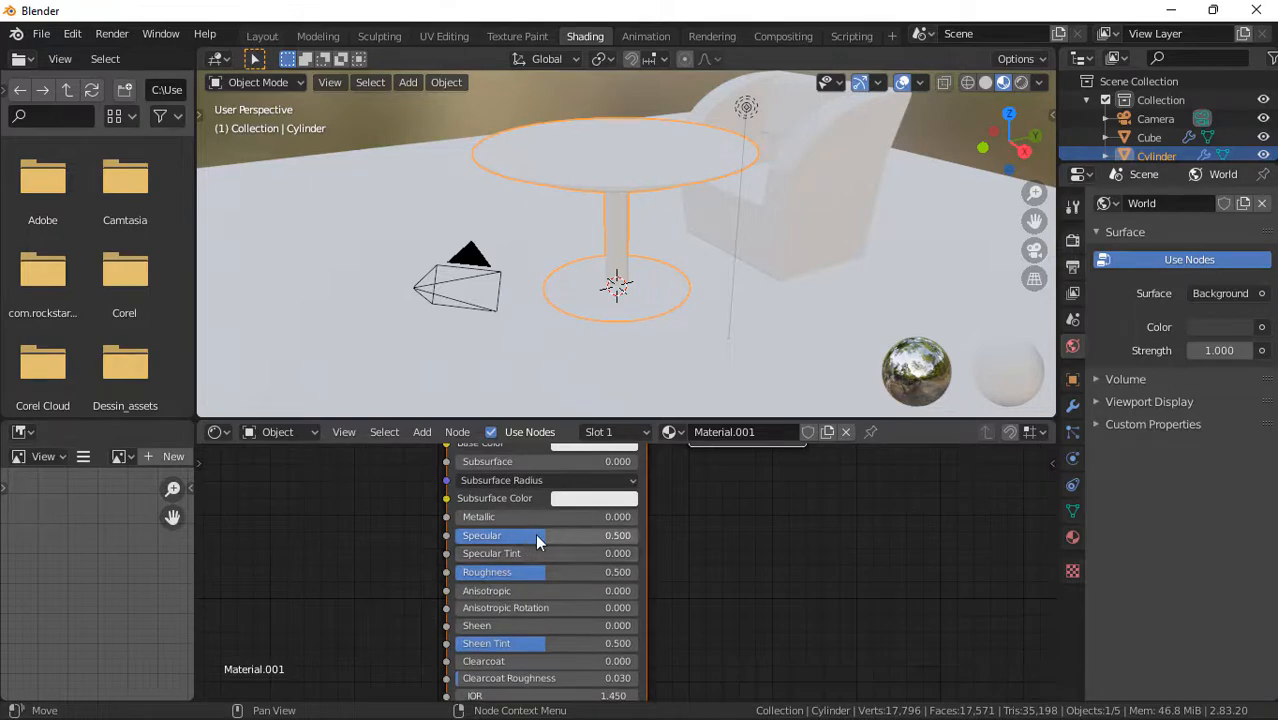
{"action": "left_click_drag", "start_coordinate": [503, 514], "coordinate": [634, 535]}
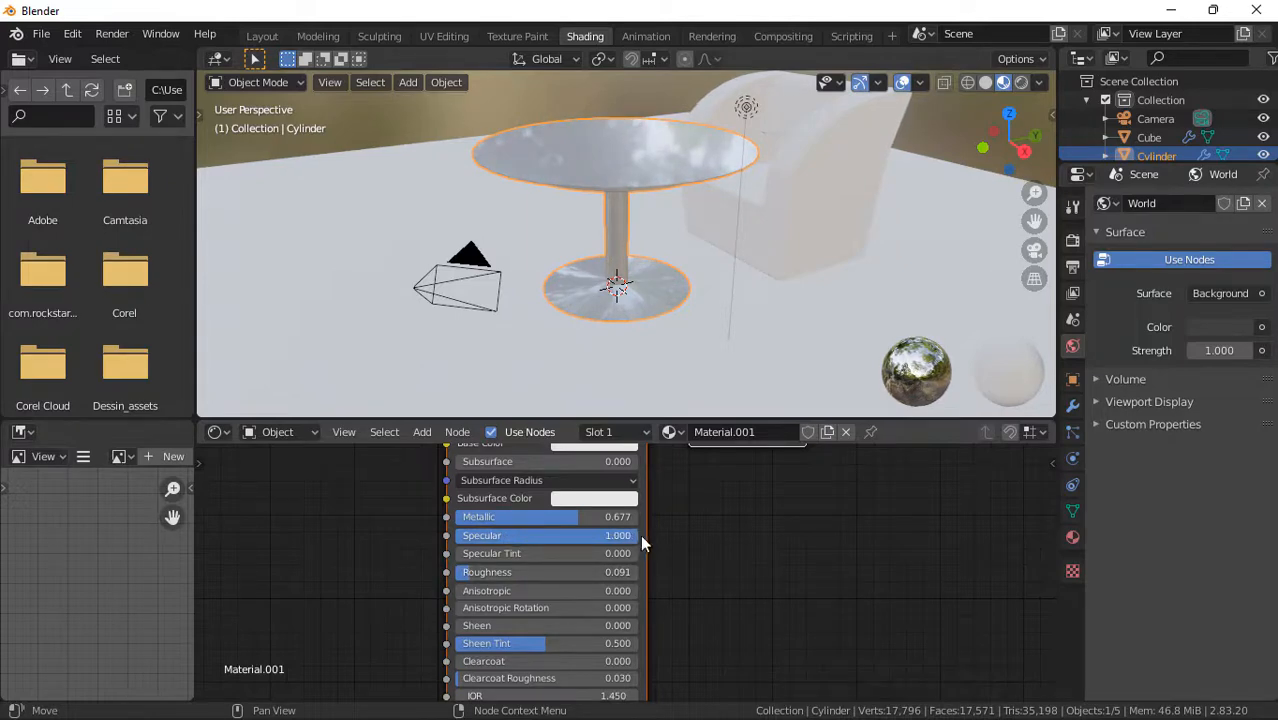
- Set the table material's roughness to 0.000, metallic to 0.000 and specular to 0.473
{"action": "mouse_move", "coordinate": [1012, 138]}
{"action": "left_mouse_down"}
{"action": "mouse_move", "coordinate": [1010, 178]}
{"action": "mouse_move", "coordinate": [1010, 132]}
{"action": "left_mouse_up"}
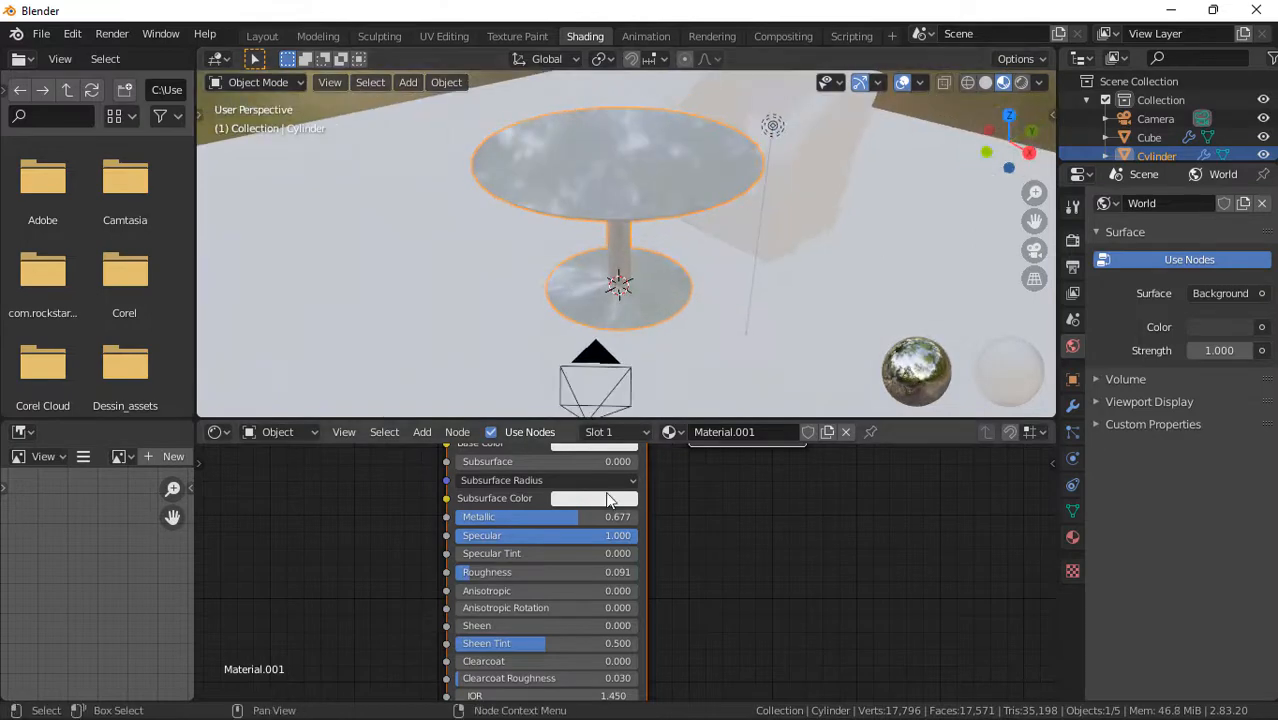
{"action": "left_click_drag", "start_coordinate": [563, 517], "coordinate": [520, 536]}
{"action": "mouse_move", "coordinate": [462, 578]}
{"action": "left_mouse_down"}
{"action": "mouse_move", "coordinate": [440, 578]}
{"action": "mouse_move", "coordinate": [455, 580]}
{"action": "left_mouse_up"}
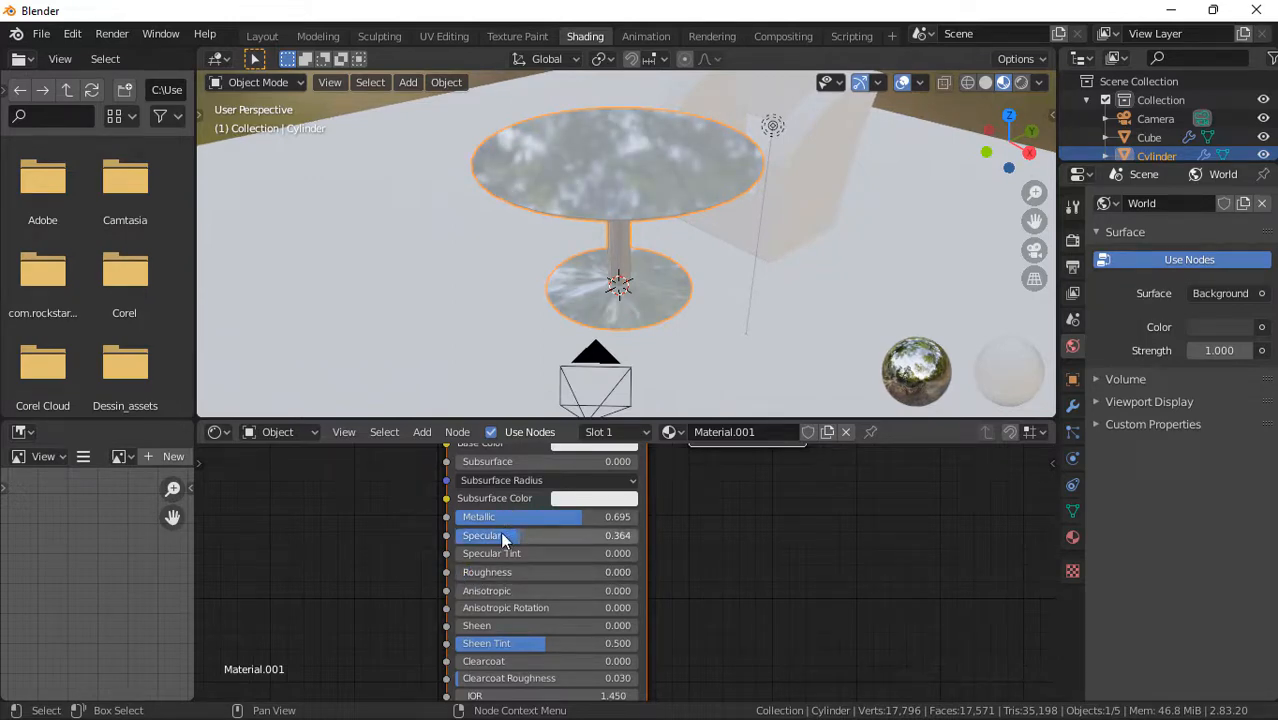
{"action": "left_click_drag", "start_coordinate": [500, 531], "coordinate": [542, 535]}
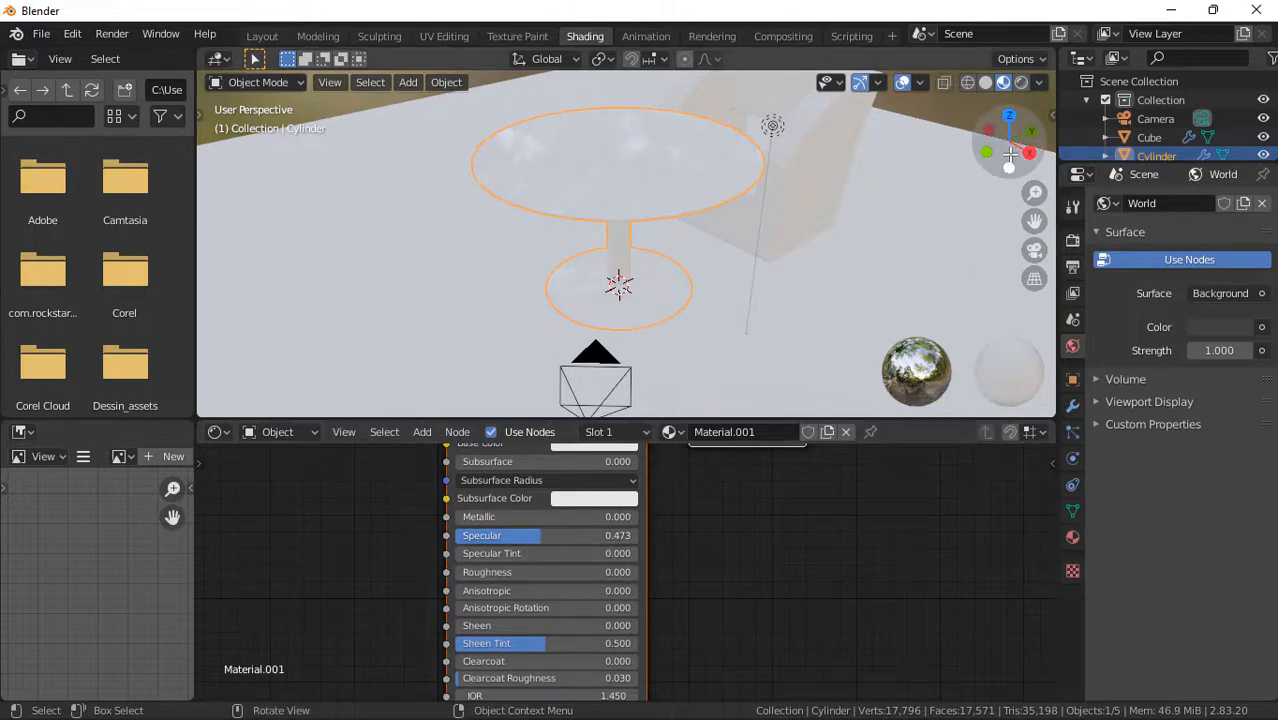
- Try the table material with specular 0.786 and metallic 0.100, checking its reflections from different angles
{"action": "left_click_drag", "start_coordinate": [1008, 156], "coordinate": [1175, 96]}
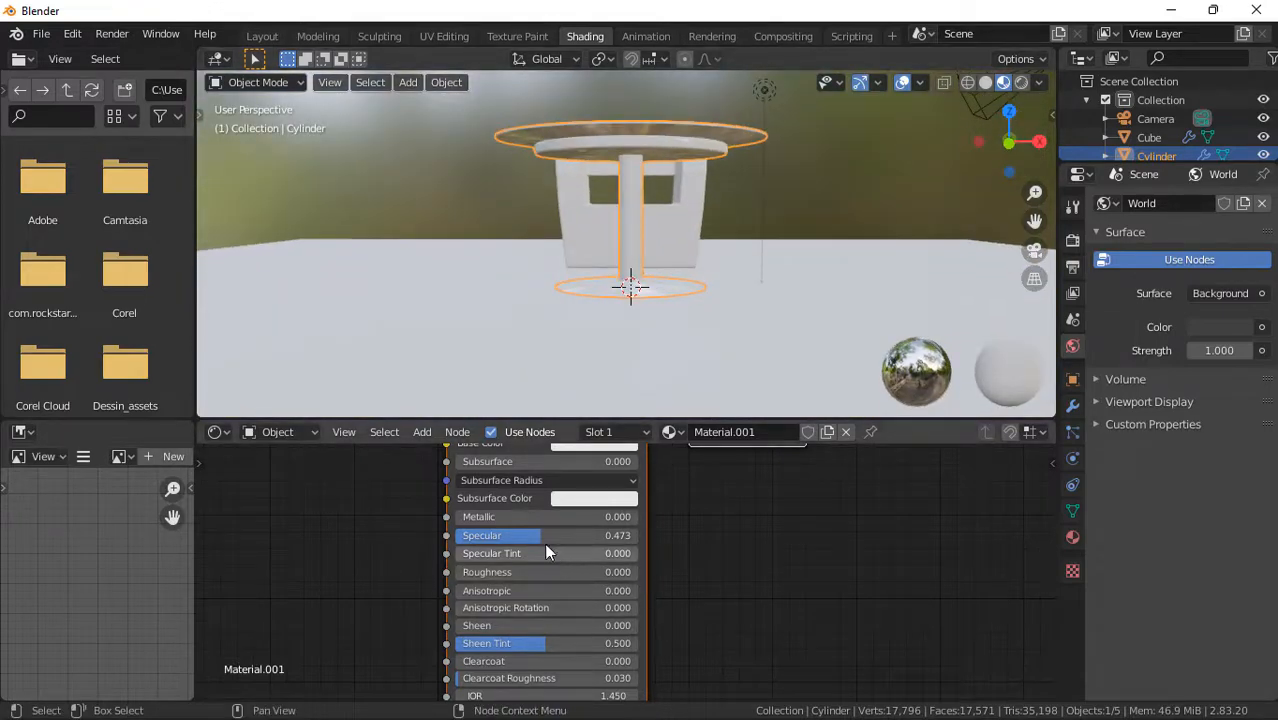
{"action": "left_click_drag", "start_coordinate": [541, 535], "coordinate": [637, 535]}
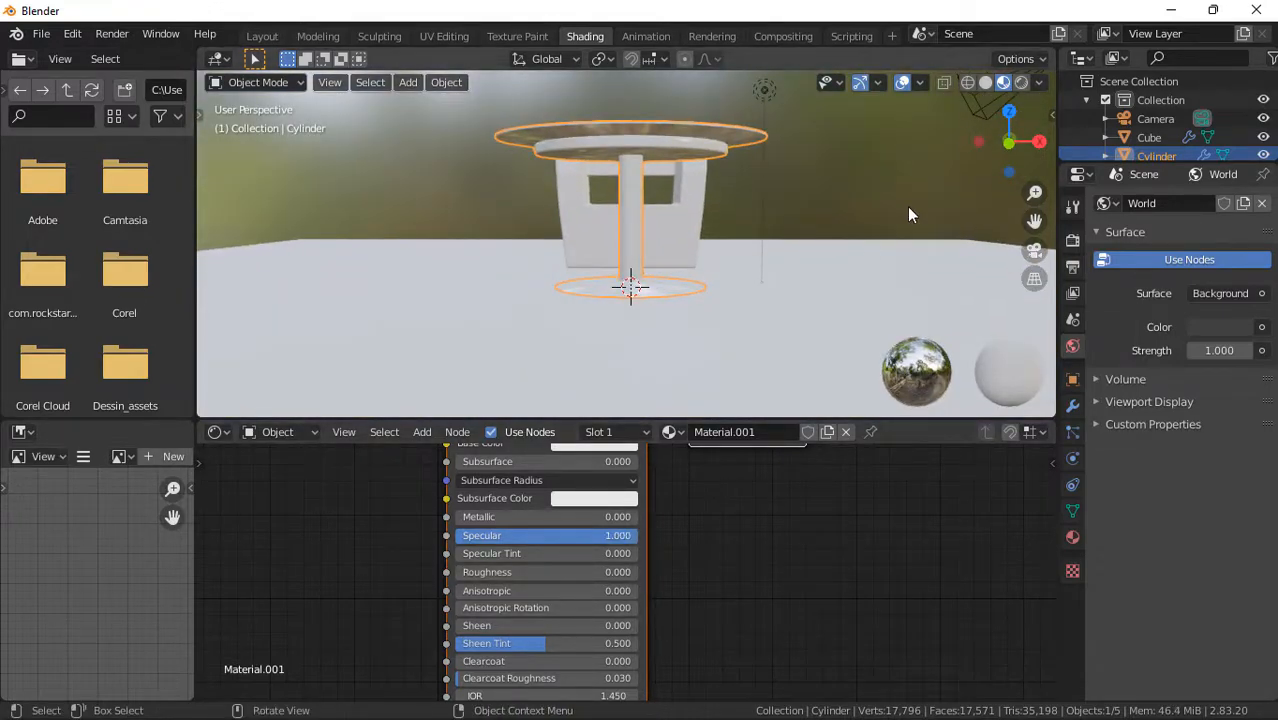
{"action": "left_click_drag", "start_coordinate": [1014, 140], "coordinate": [1017, 133]}
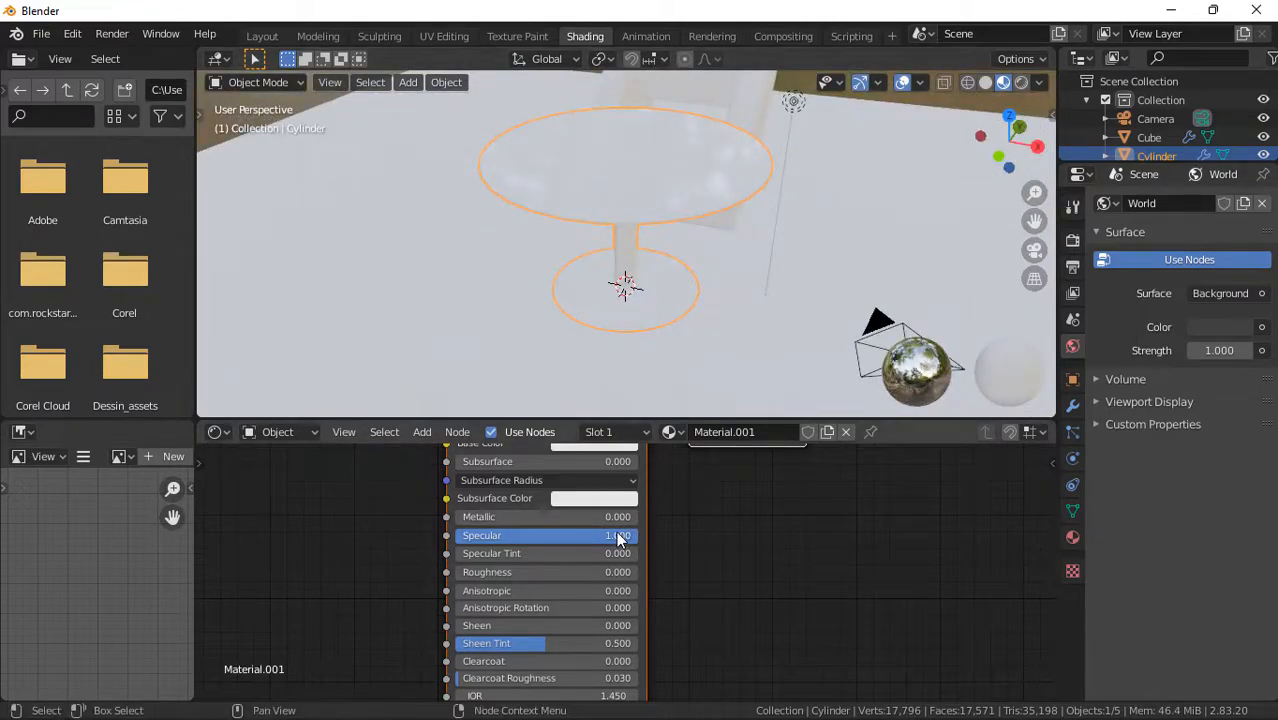
{"action": "left_click_drag", "start_coordinate": [621, 535], "coordinate": [599, 535]}
{"action": "left_click_drag", "start_coordinate": [489, 520], "coordinate": [498, 520]}
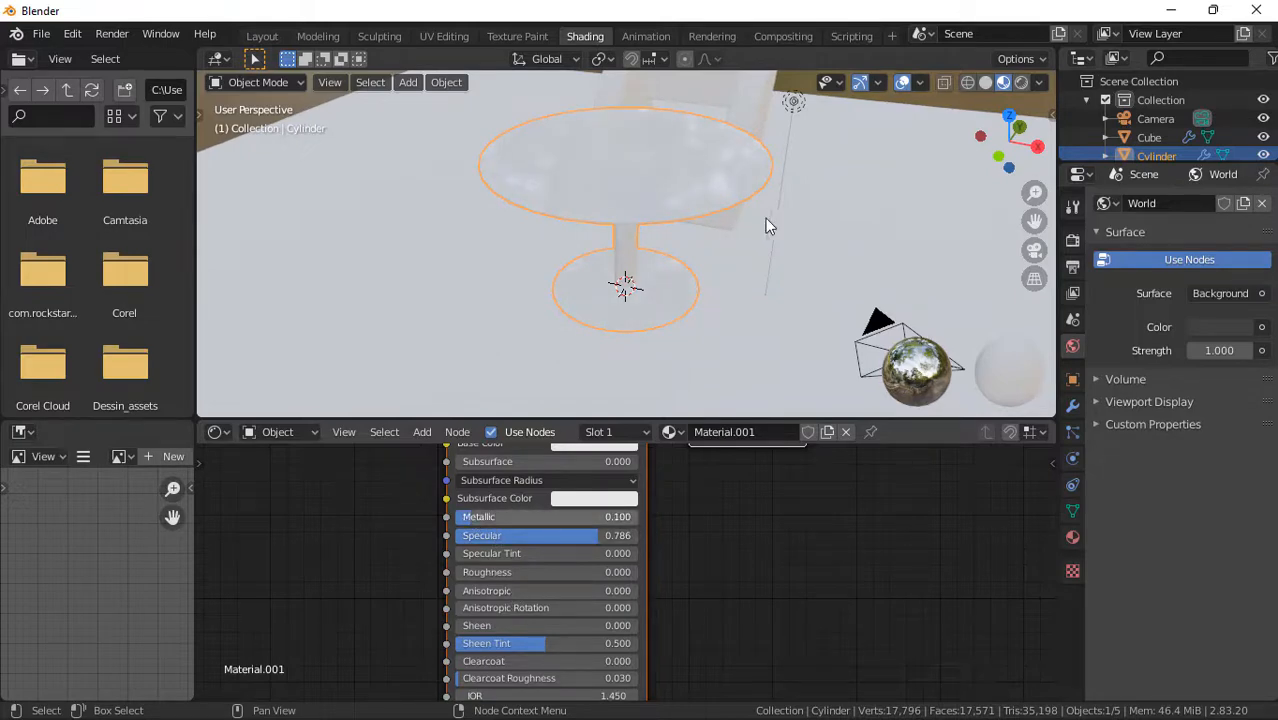
- Give the armchair's material a dark blue base color, with specular 0.139 and roughness 0.025
{"action": "left_click", "coordinate": [741, 100]}
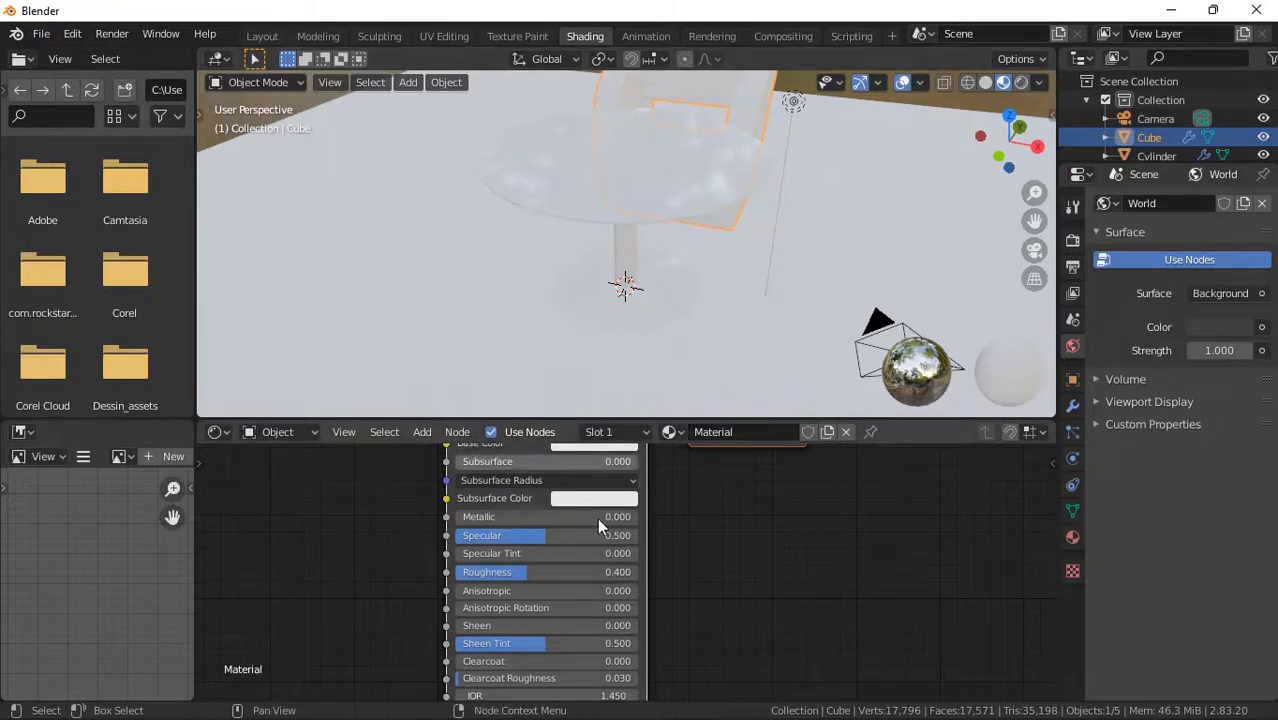
{"action": "left_click_drag", "start_coordinate": [1014, 138], "coordinate": [934, 92]}
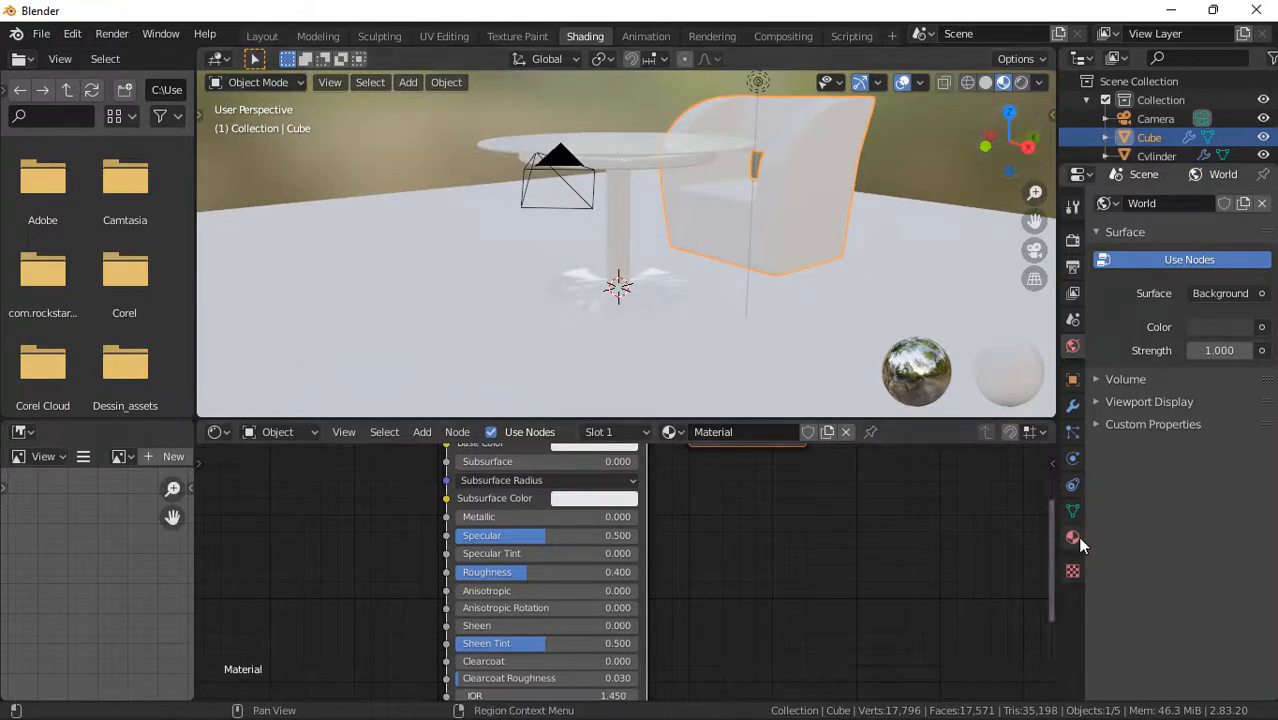
{"action": "left_click", "coordinate": [1073, 537]}
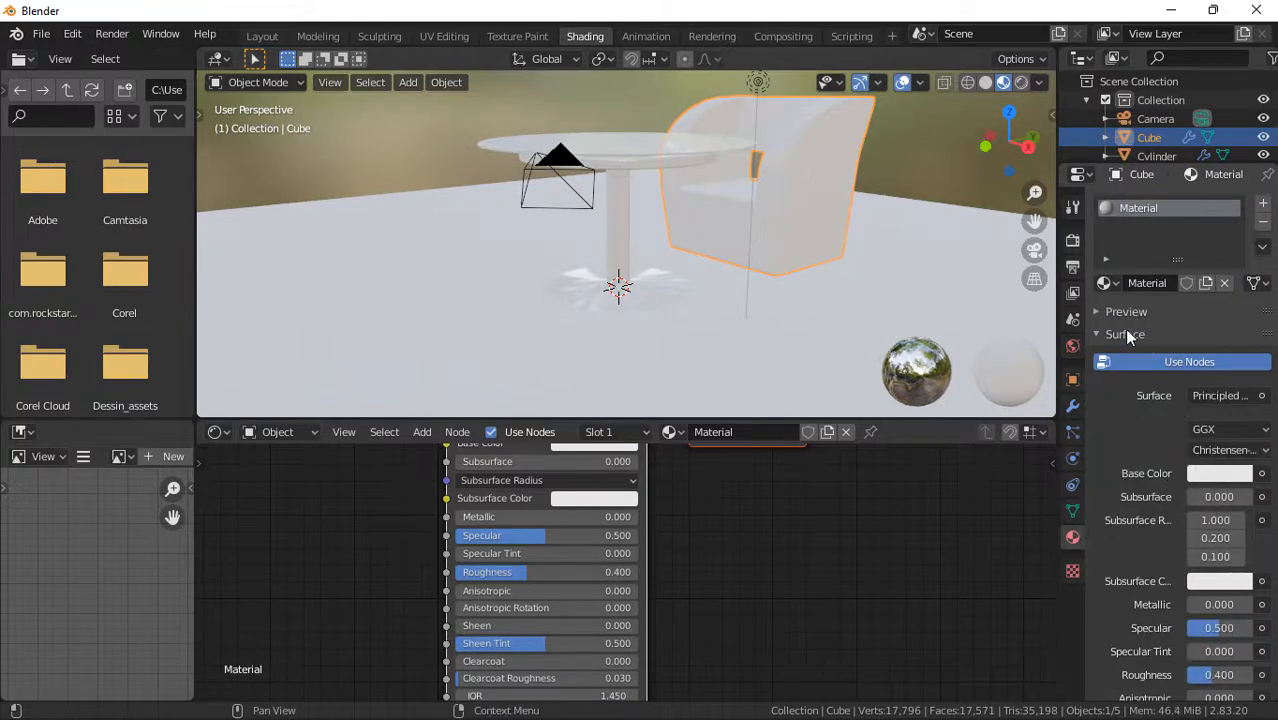
{"action": "left_click", "coordinate": [1205, 474]}
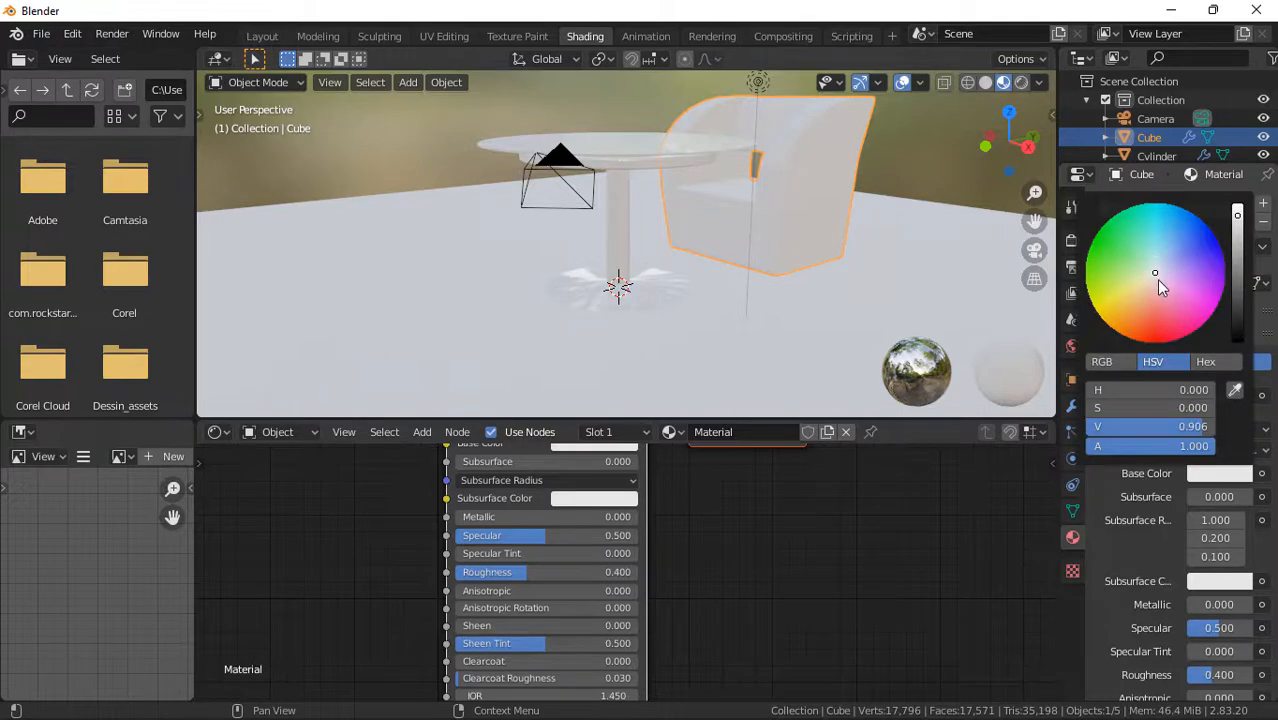
{"action": "left_click_drag", "start_coordinate": [1158, 281], "coordinate": [1237, 275]}
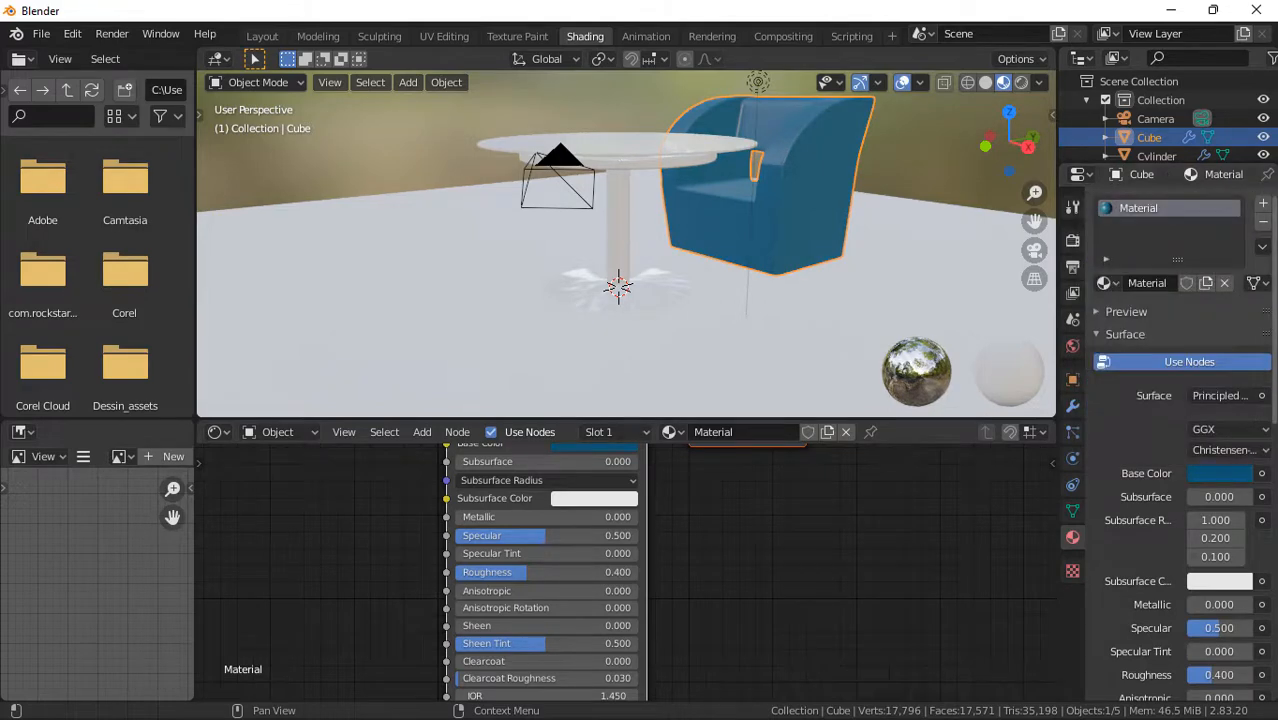
{"action": "scroll", "coordinate": [1180, 450], "scroll_direction": "down", "scroll_amount": 5}
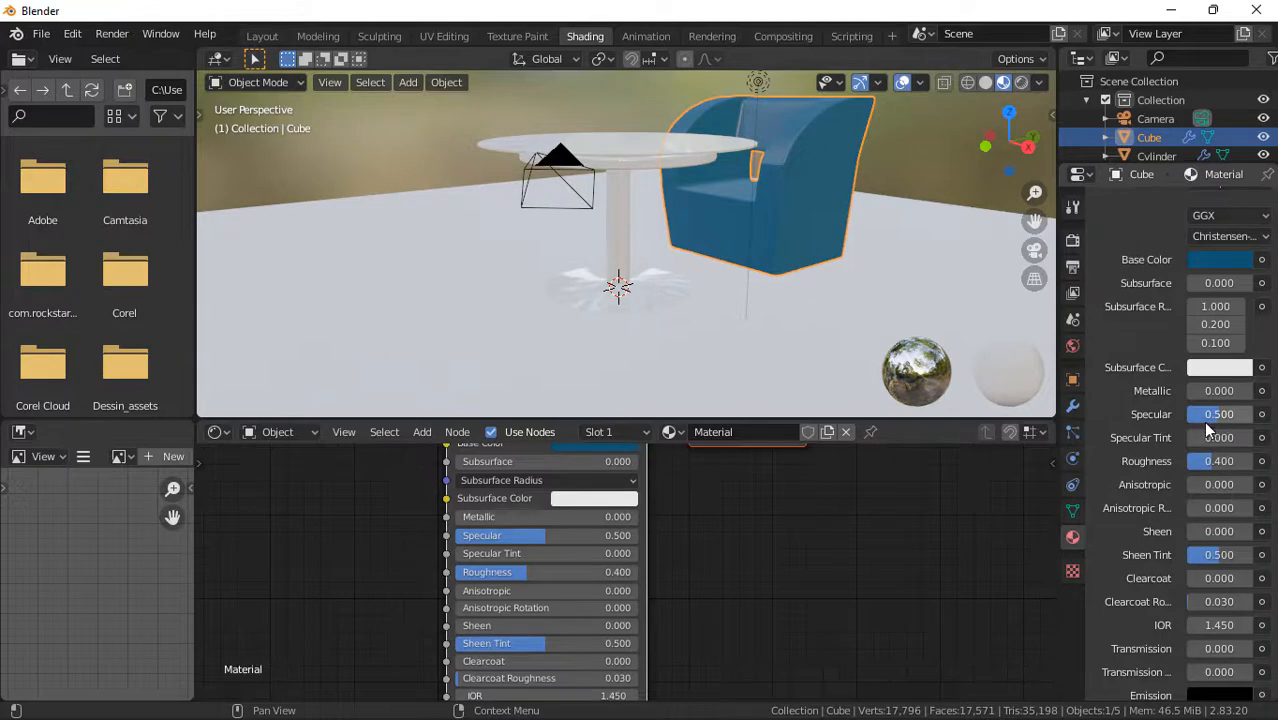
{"action": "left_click_drag", "start_coordinate": [1213, 421], "coordinate": [1186, 459]}
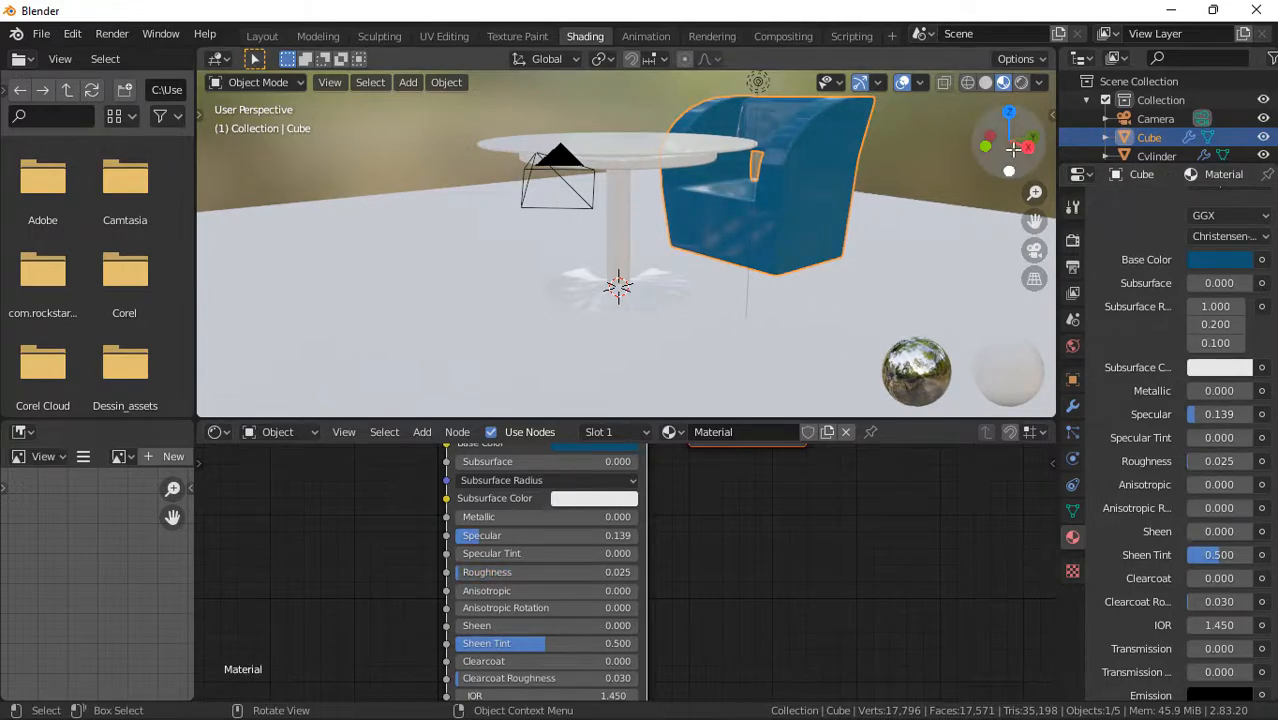
- Set the table material's metallic to 0.755 and its specular to 0.000
{"action": "left_click_drag", "start_coordinate": [1012, 145], "coordinate": [940, 128]}
{"action": "mouse_move", "coordinate": [690, 139]}
{"action": "middle_mouse_down"}
{"action": "mouse_move", "coordinate": [684, 222]}
{"action": "mouse_move", "coordinate": [693, 137]}
{"action": "middle_mouse_up"}
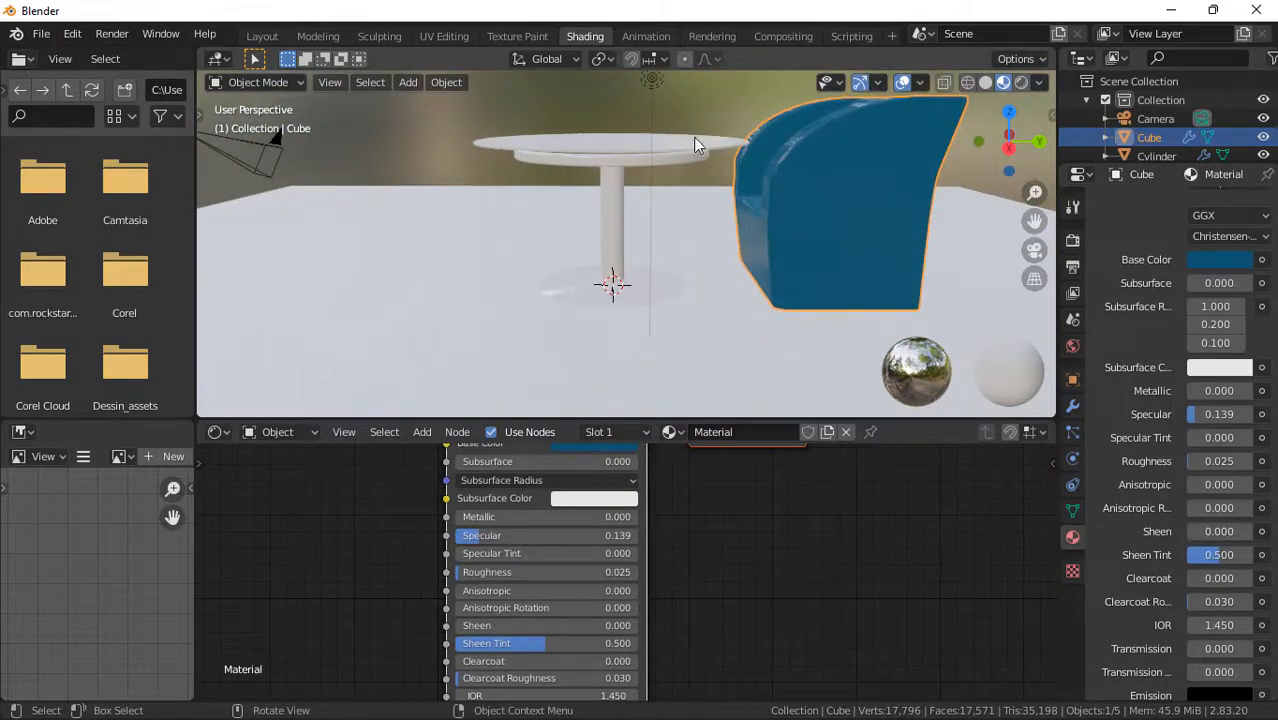
{"action": "left_click", "coordinate": [615, 162]}
{"action": "left_click_drag", "start_coordinate": [530, 516], "coordinate": [600, 516]}
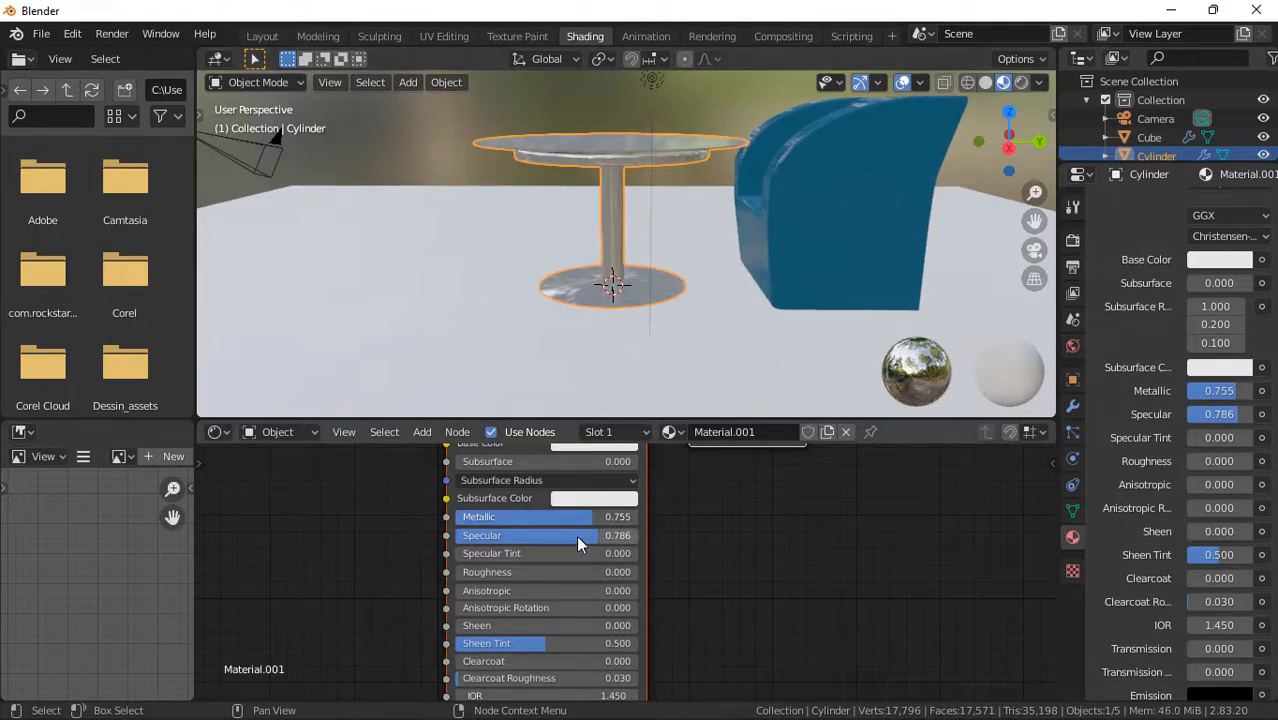
{"action": "left_click_drag", "start_coordinate": [576, 535], "coordinate": [458, 535]}
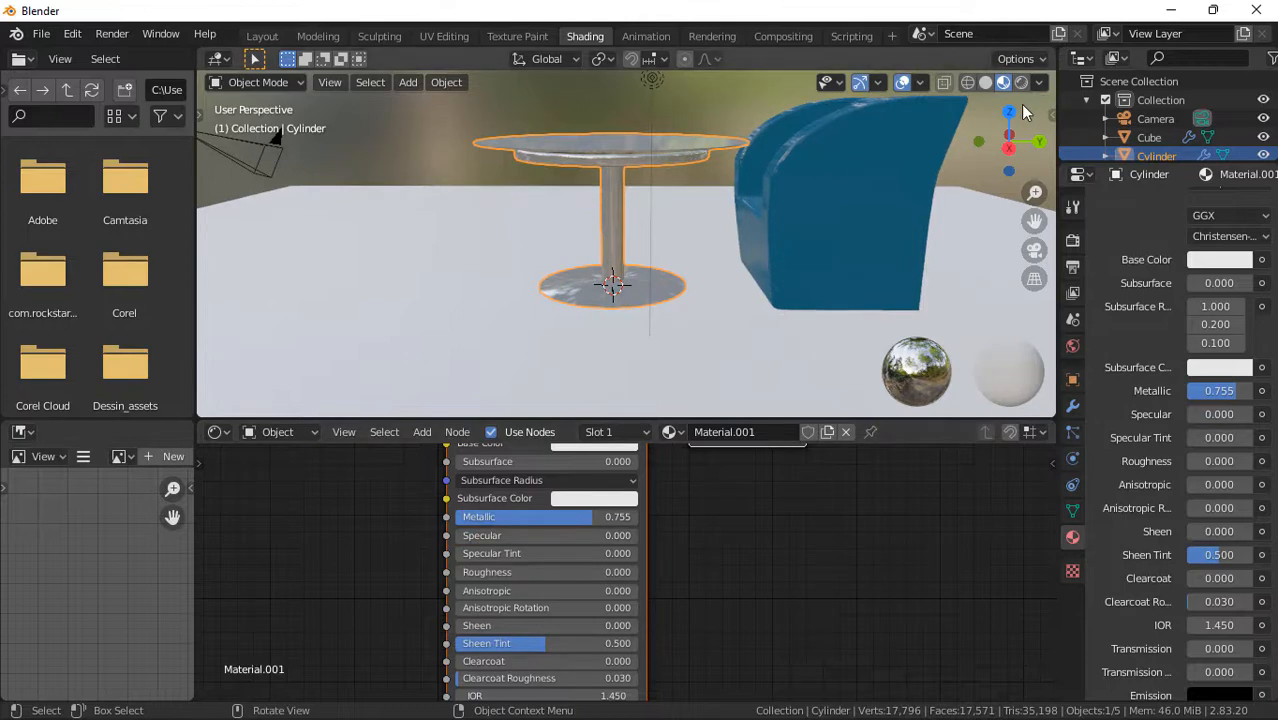
- Switch to the Layout workspace and show the scene in Rendered viewport shading
{"action": "left_click_drag", "start_coordinate": [1024, 153], "coordinate": [1010, 116]}
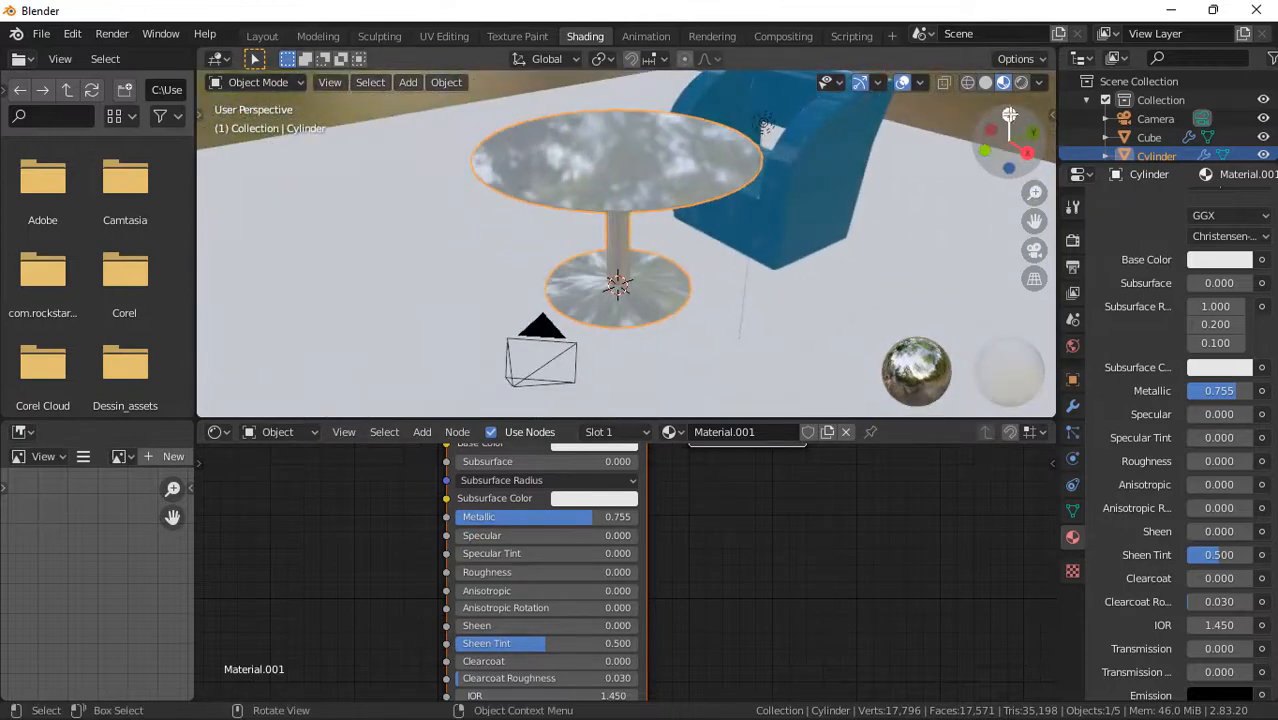
{"action": "left_click", "coordinate": [261, 37]}
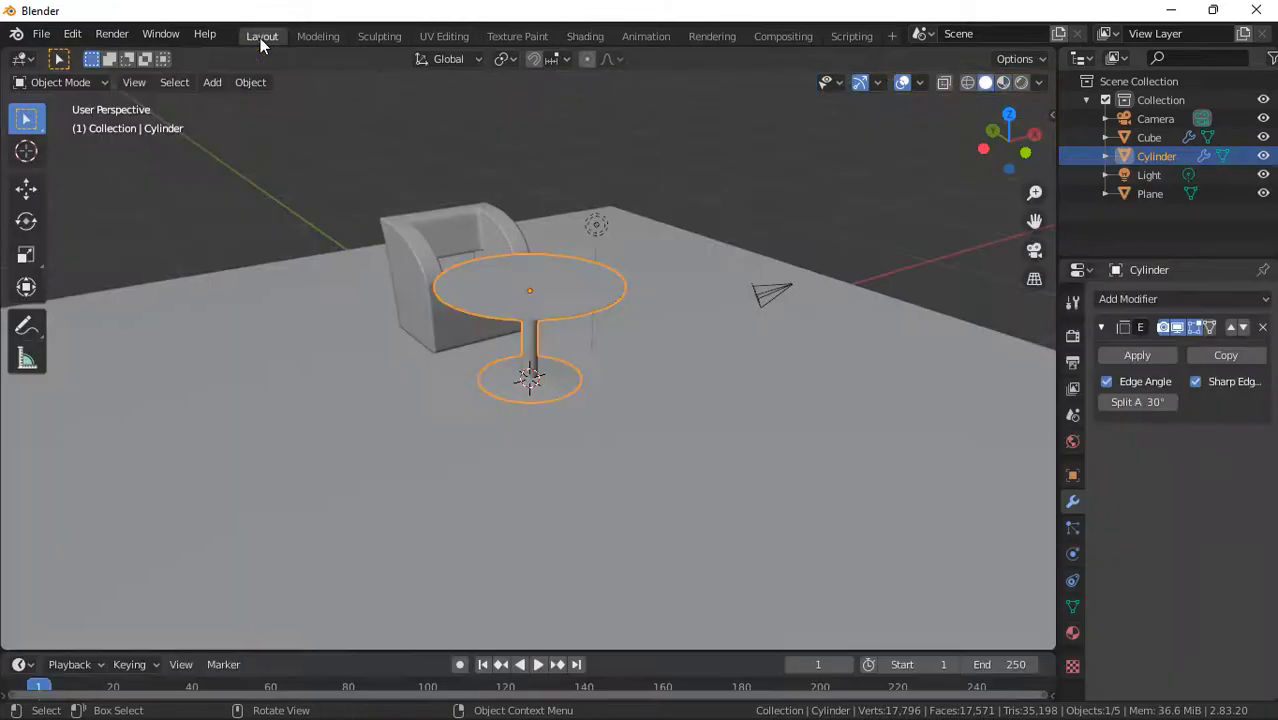
{"action": "left_click", "coordinate": [1021, 83]}
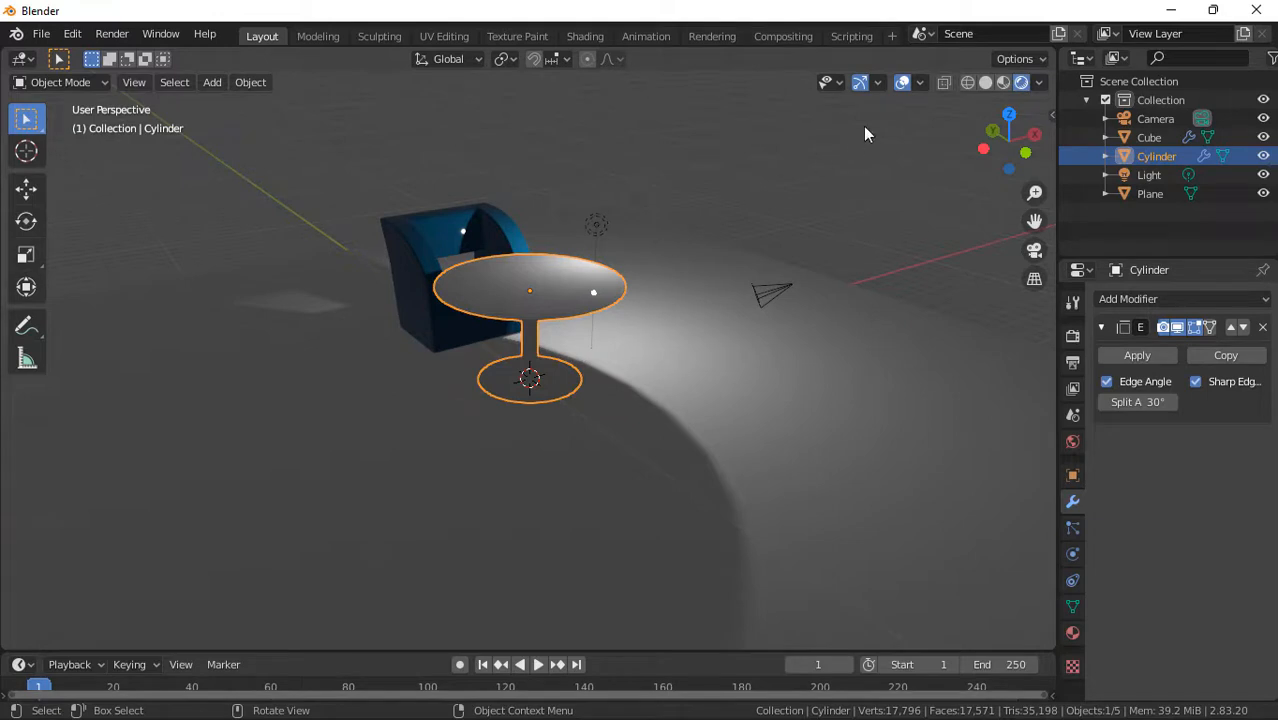
{"action": "mouse_move", "coordinate": [1012, 142]}
{"action": "left_mouse_down"}
{"action": "mouse_move", "coordinate": [1016, 222]}
{"action": "mouse_move", "coordinate": [1086, 143]}
{"action": "mouse_move", "coordinate": [1020, 160]}
{"action": "mouse_move", "coordinate": [1010, 145]}
{"action": "left_mouse_up"}
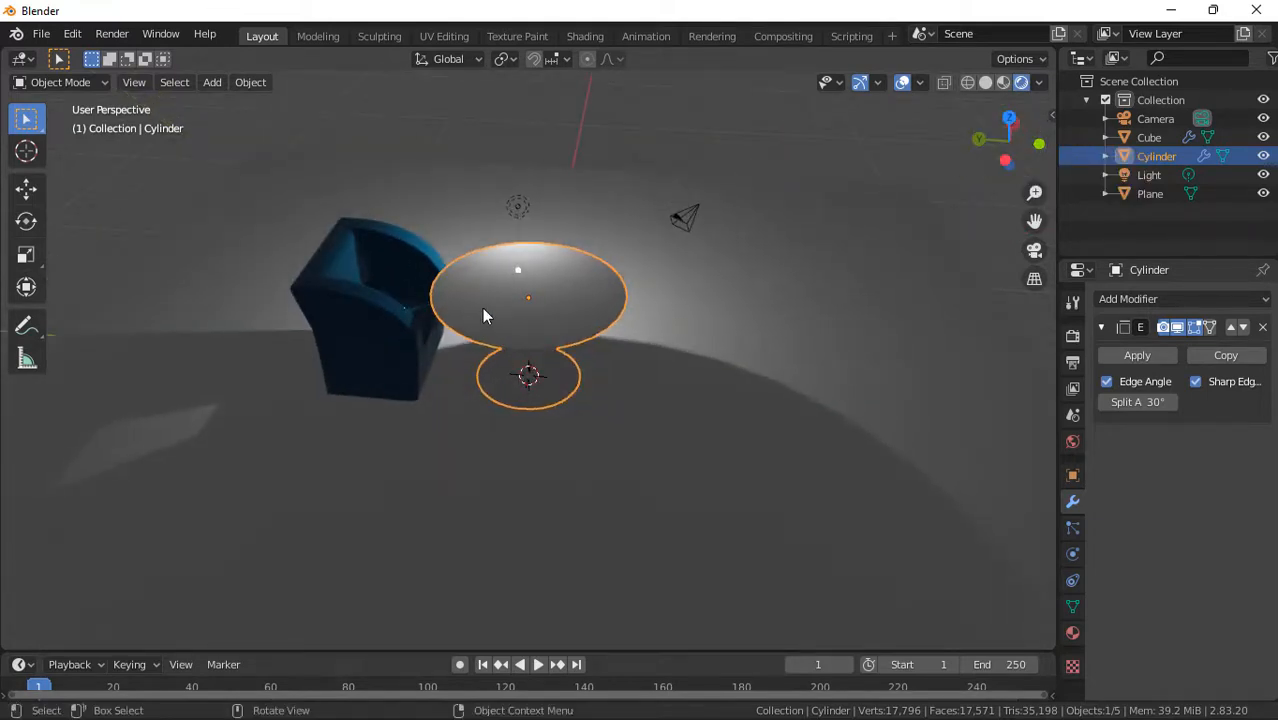
- Give the floor plane a new material with a dark red base color of hue 0.032, saturation 1.000 and value 0.533
{"action": "left_click", "coordinate": [605, 320]}
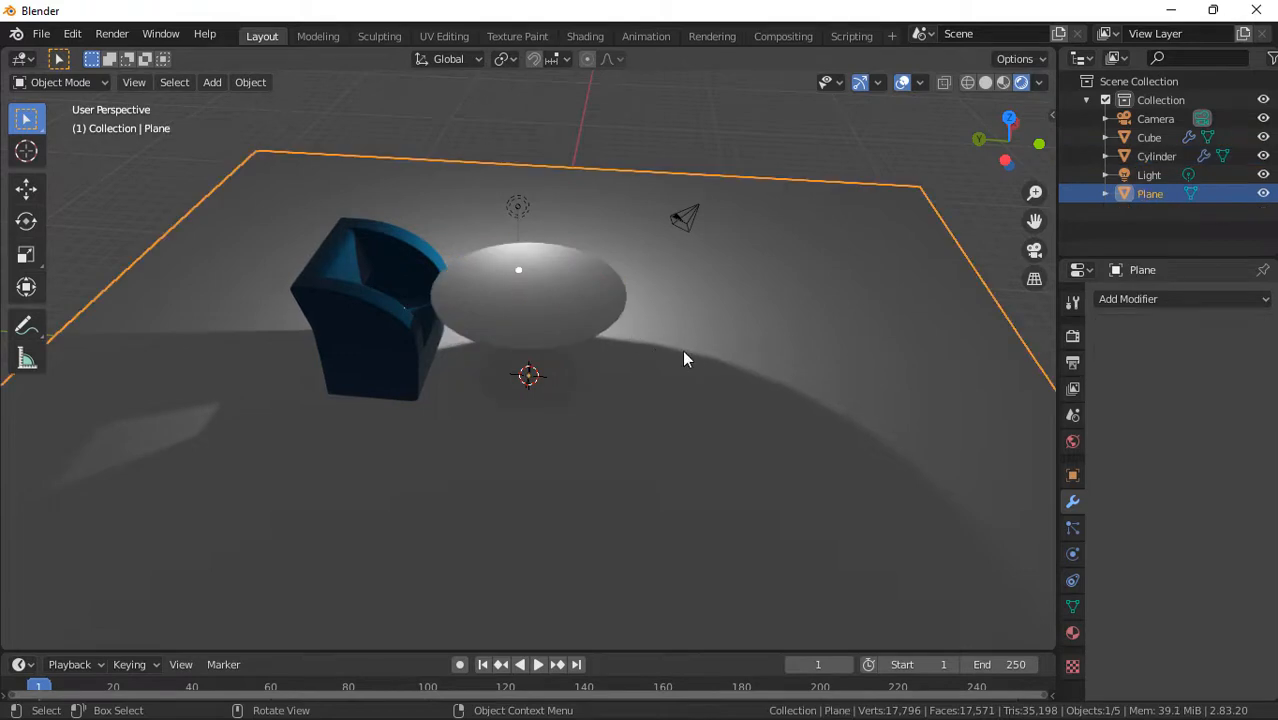
{"action": "left_click", "coordinate": [1072, 633]}
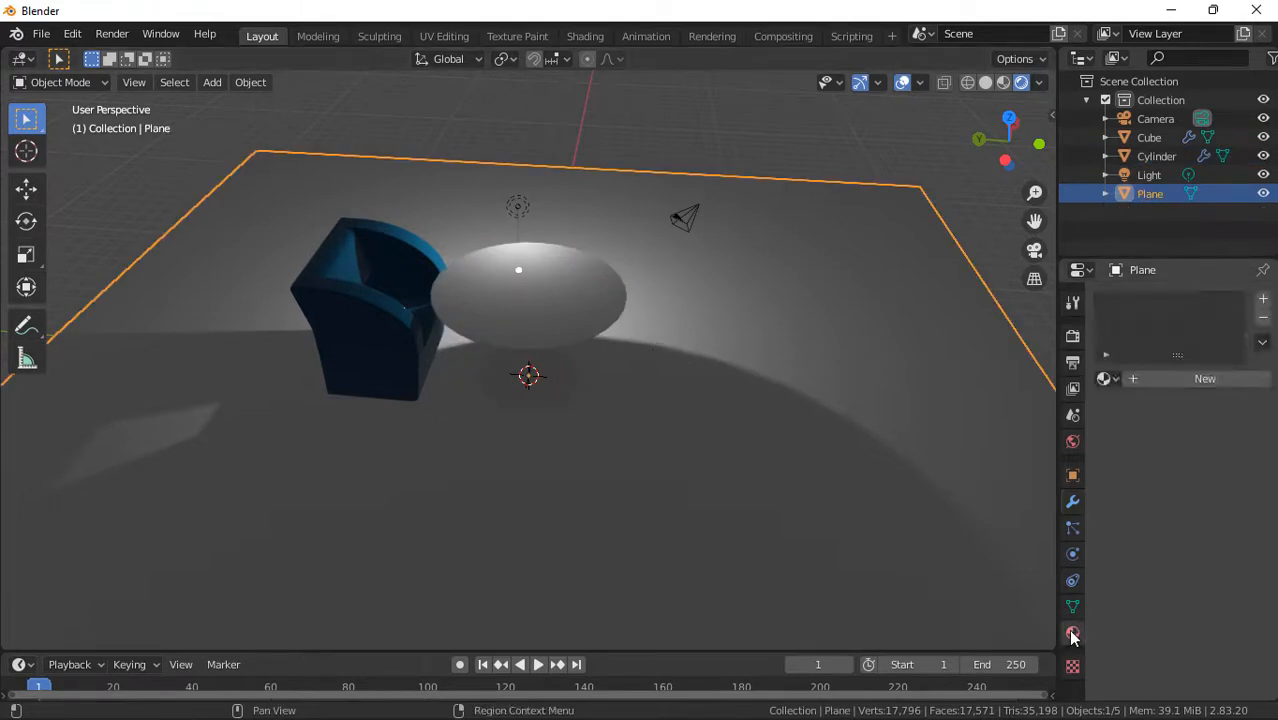
{"action": "left_click", "coordinate": [1166, 380]}
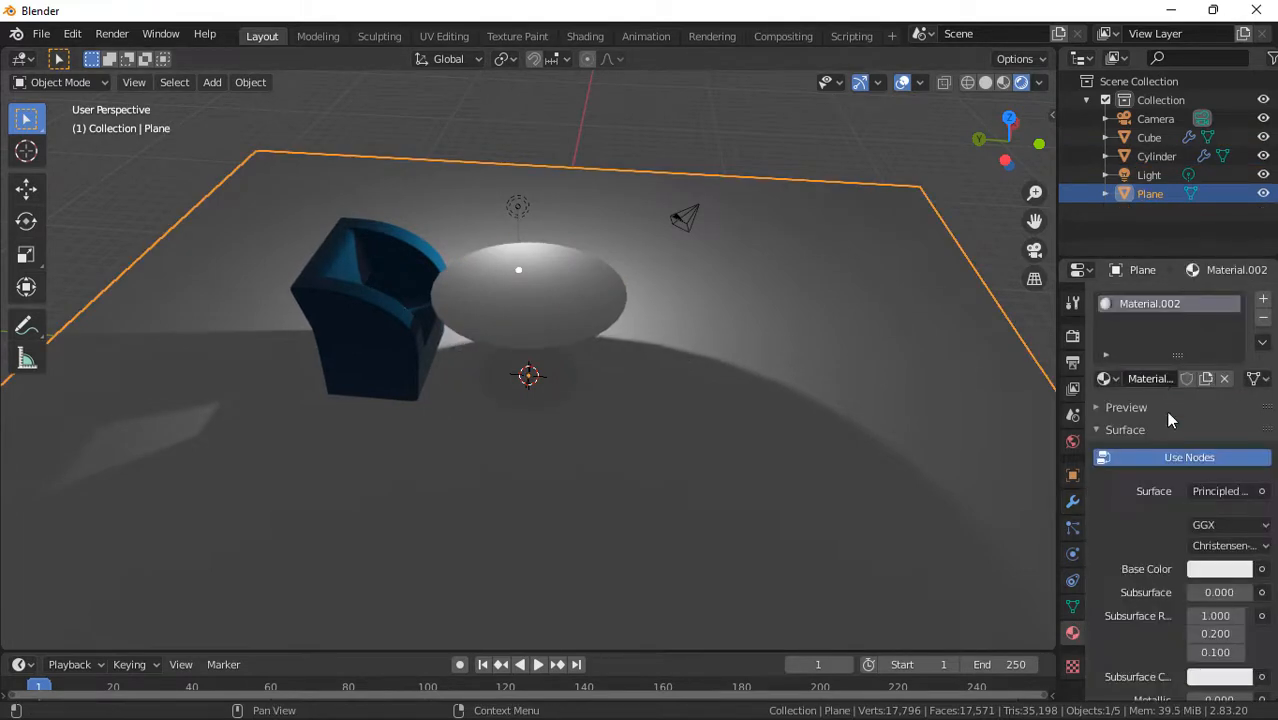
{"action": "left_click", "coordinate": [1203, 569]}
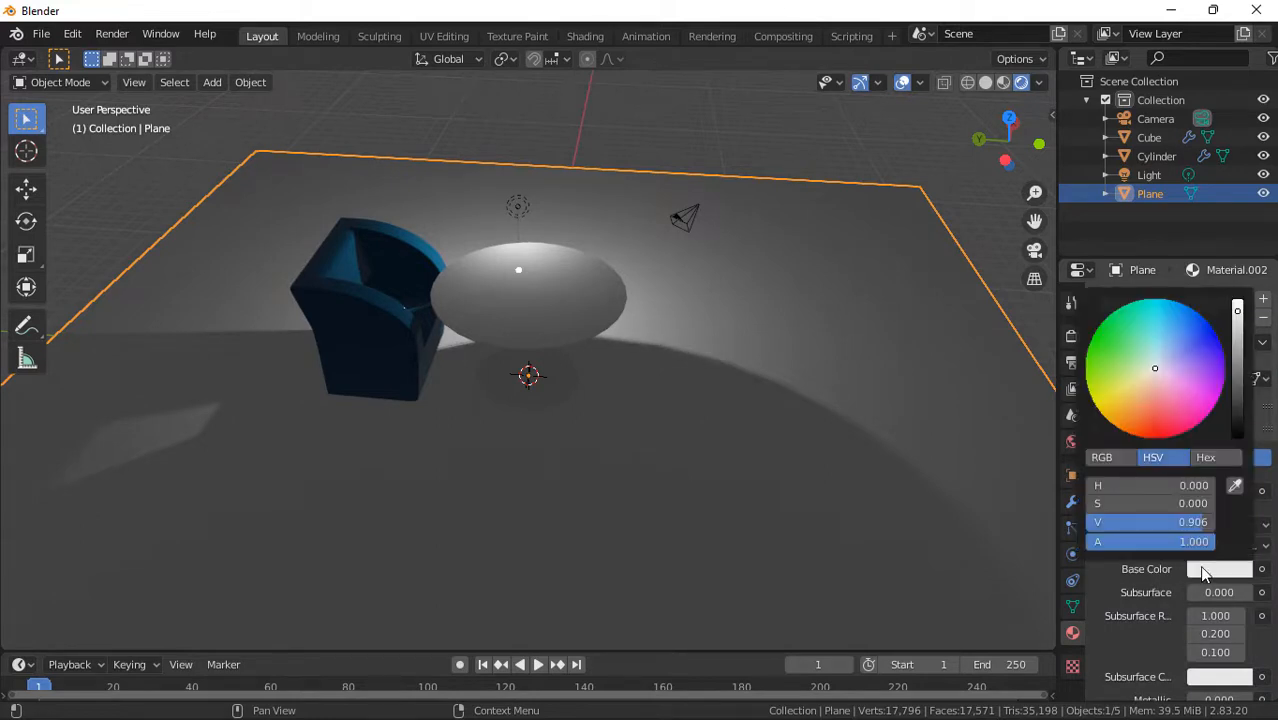
{"action": "left_click_drag", "start_coordinate": [1167, 391], "coordinate": [1145, 436]}
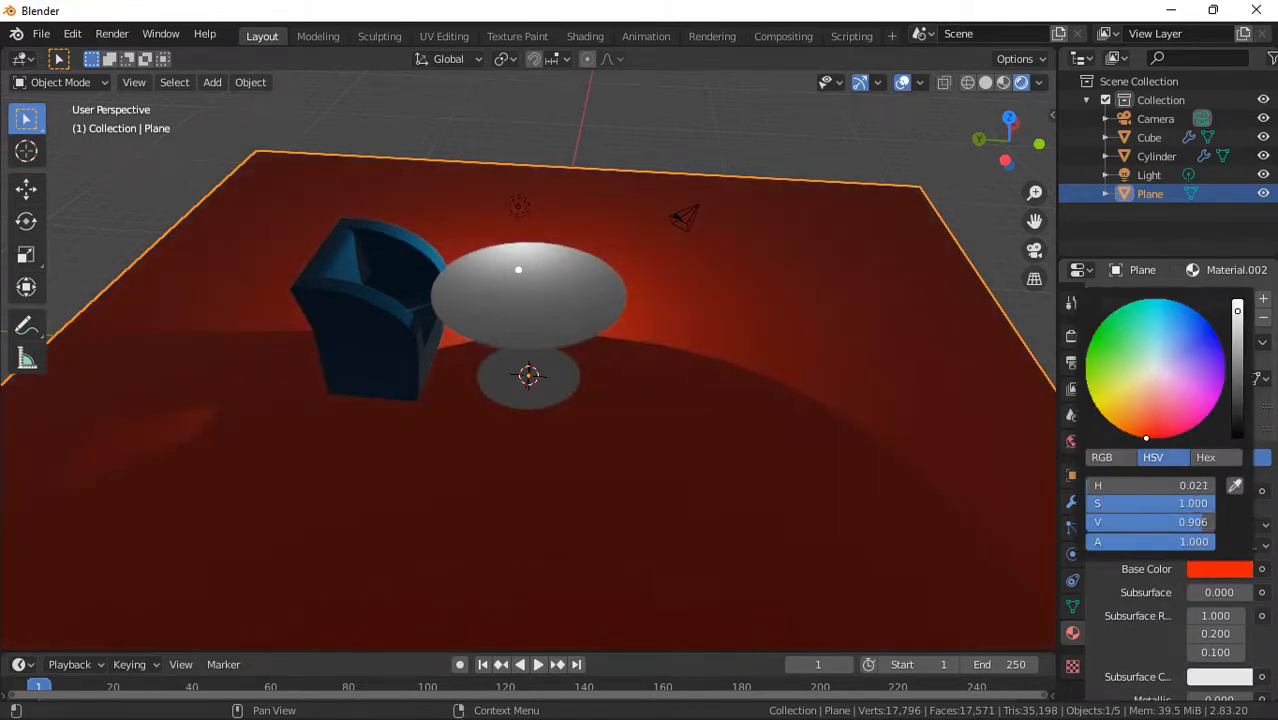
{"action": "left_click_drag", "start_coordinate": [1237, 318], "coordinate": [1238, 367]}
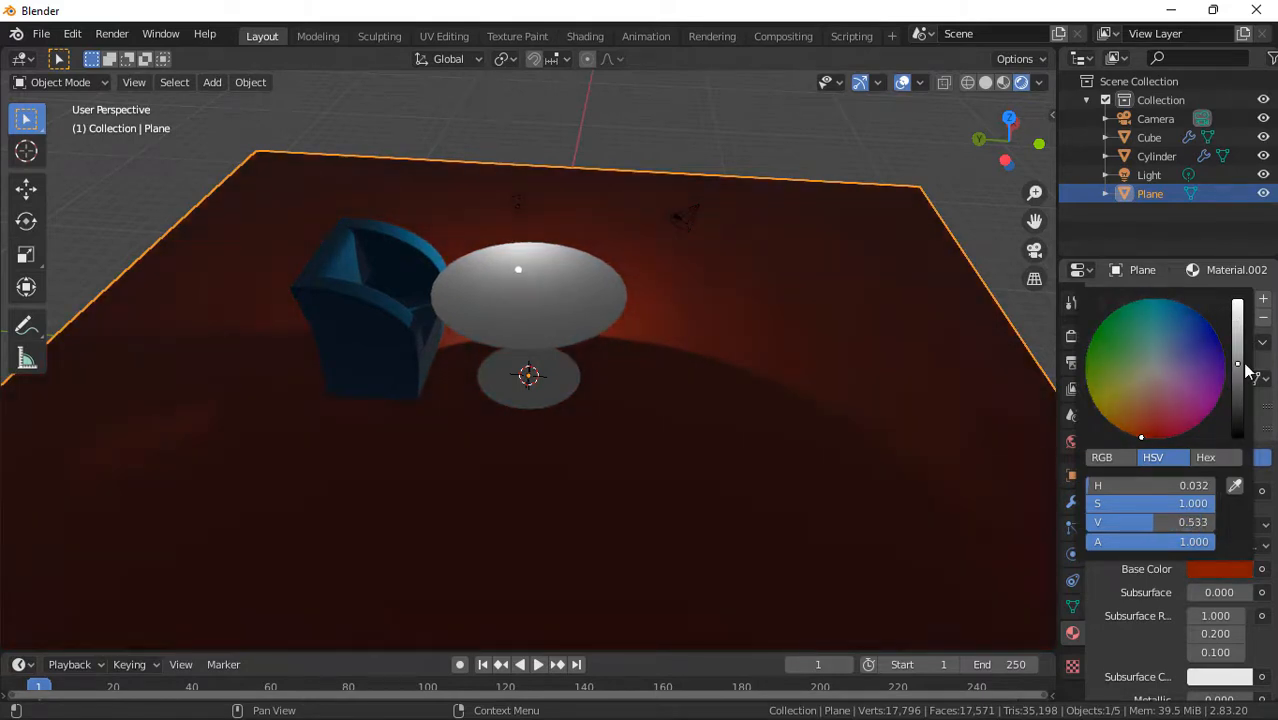
- Set the specular of the table's material to 0.417
{"action": "left_click", "coordinate": [576, 308]}
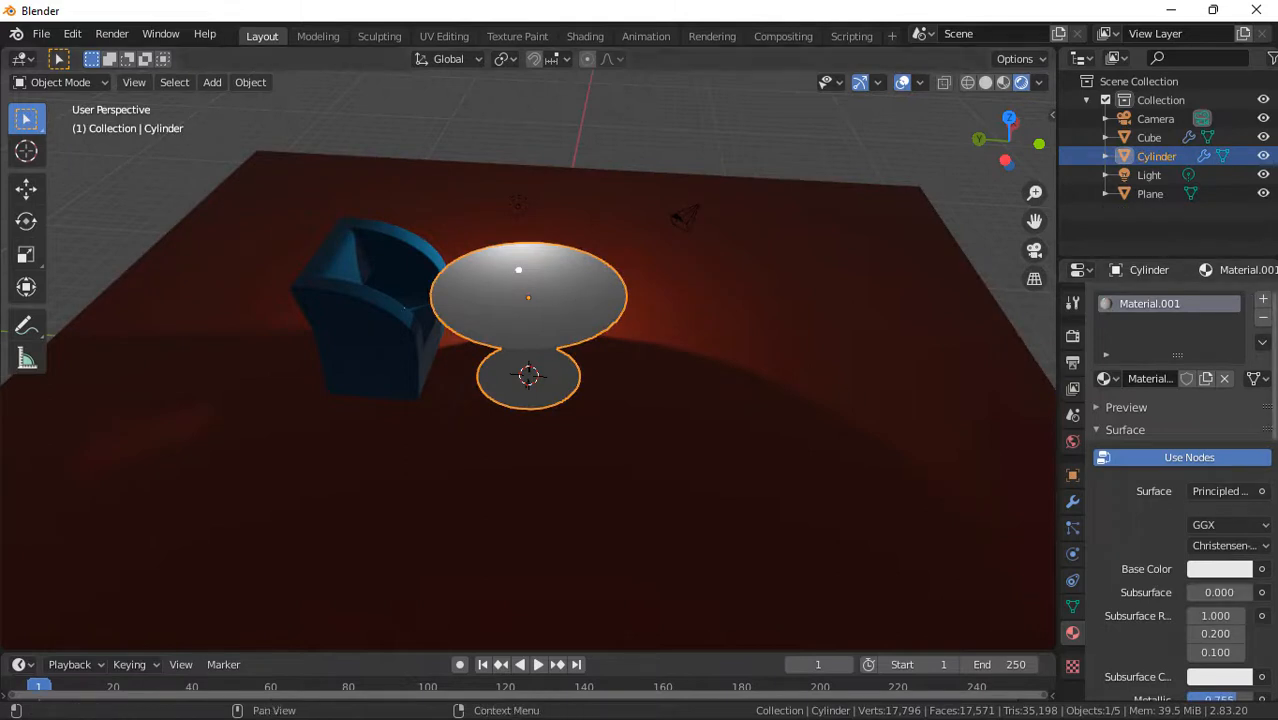
{"action": "scroll", "coordinate": [1236, 460], "scroll_direction": "down", "scroll_amount": 6}
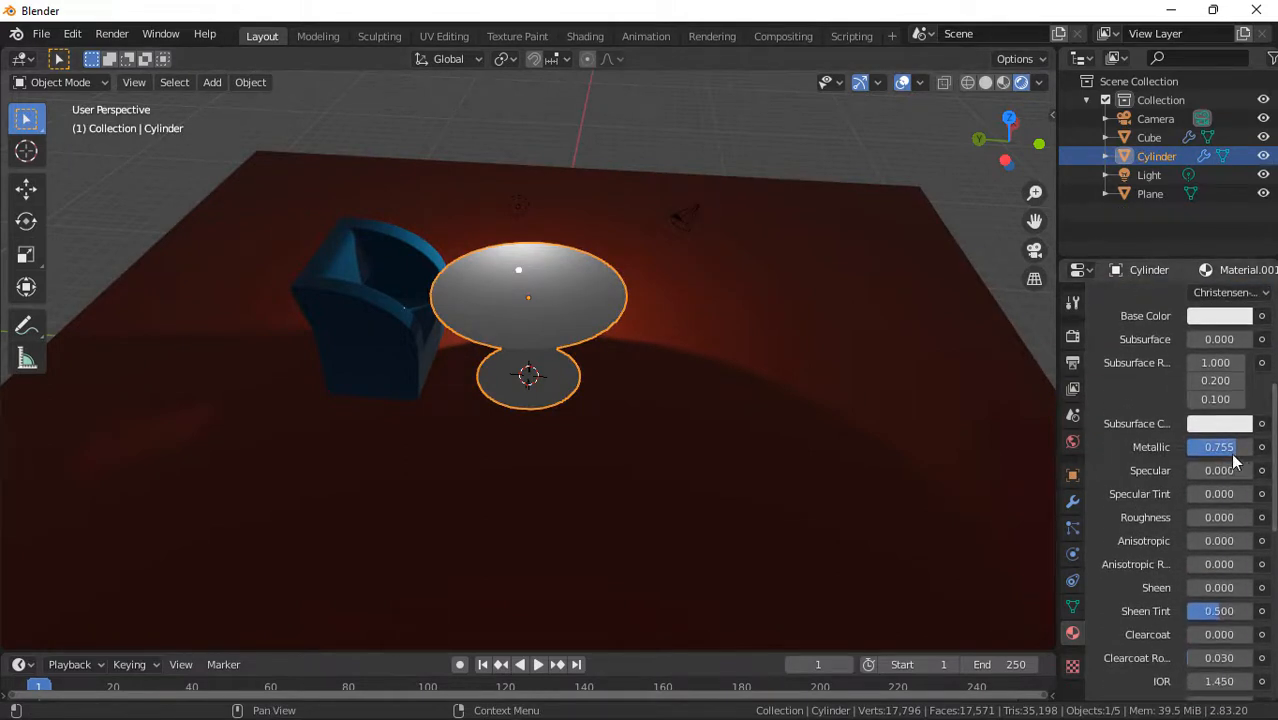
{"action": "mouse_move", "coordinate": [1228, 470]}
{"action": "left_mouse_down"}
{"action": "mouse_move", "coordinate": [1250, 470]}
{"action": "mouse_move", "coordinate": [1214, 470]}
{"action": "left_mouse_up"}
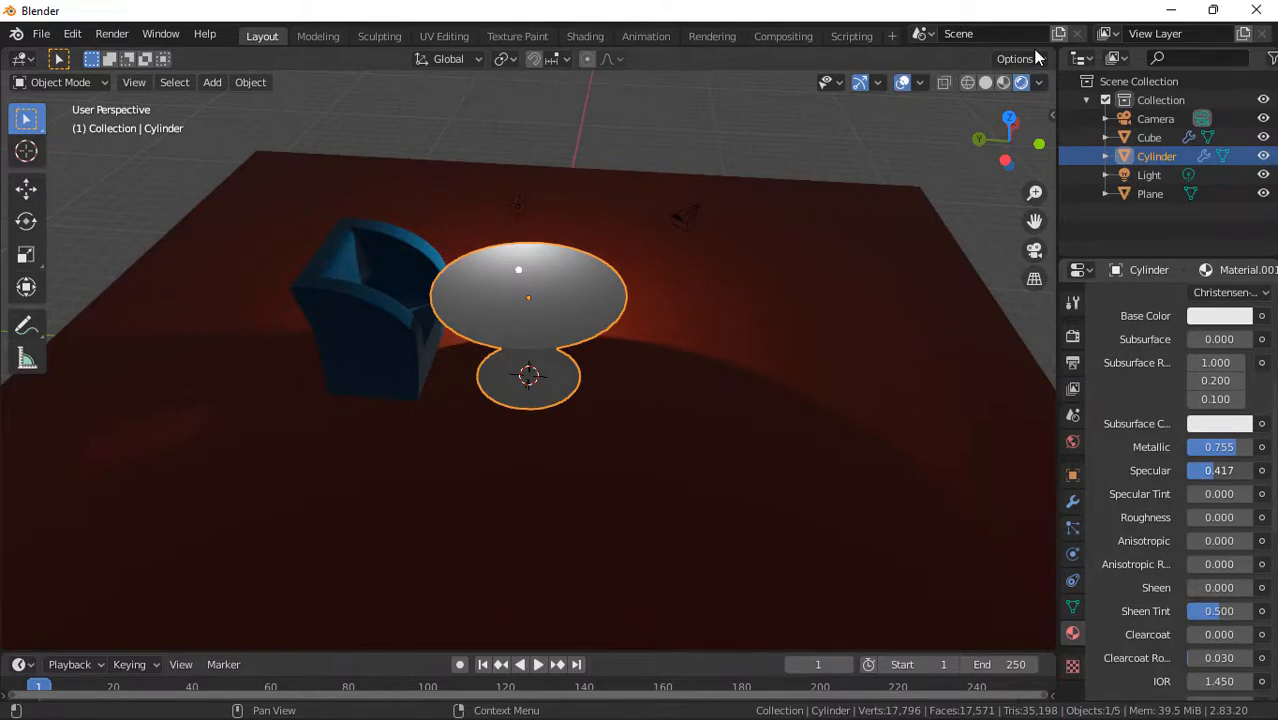
- Use an Environment Texture as the color of the world background
{"action": "left_click", "coordinate": [1071, 441]}
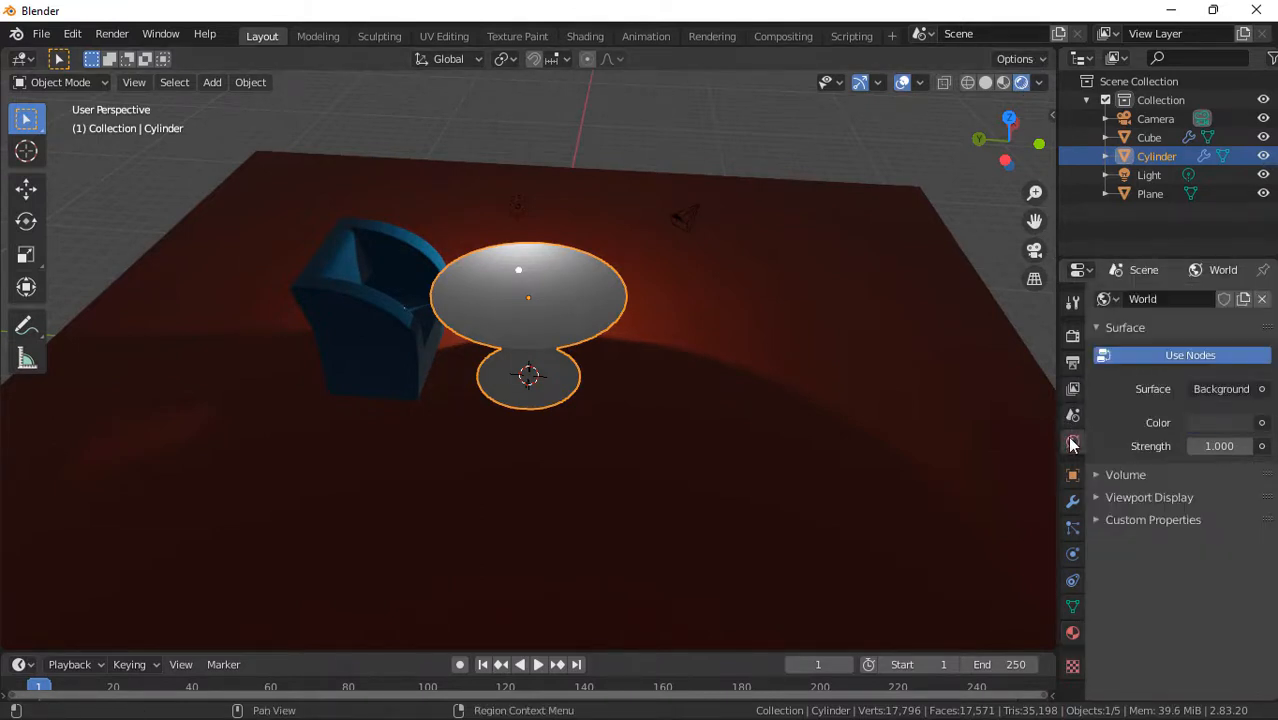
{"action": "left_click", "coordinate": [1260, 425]}
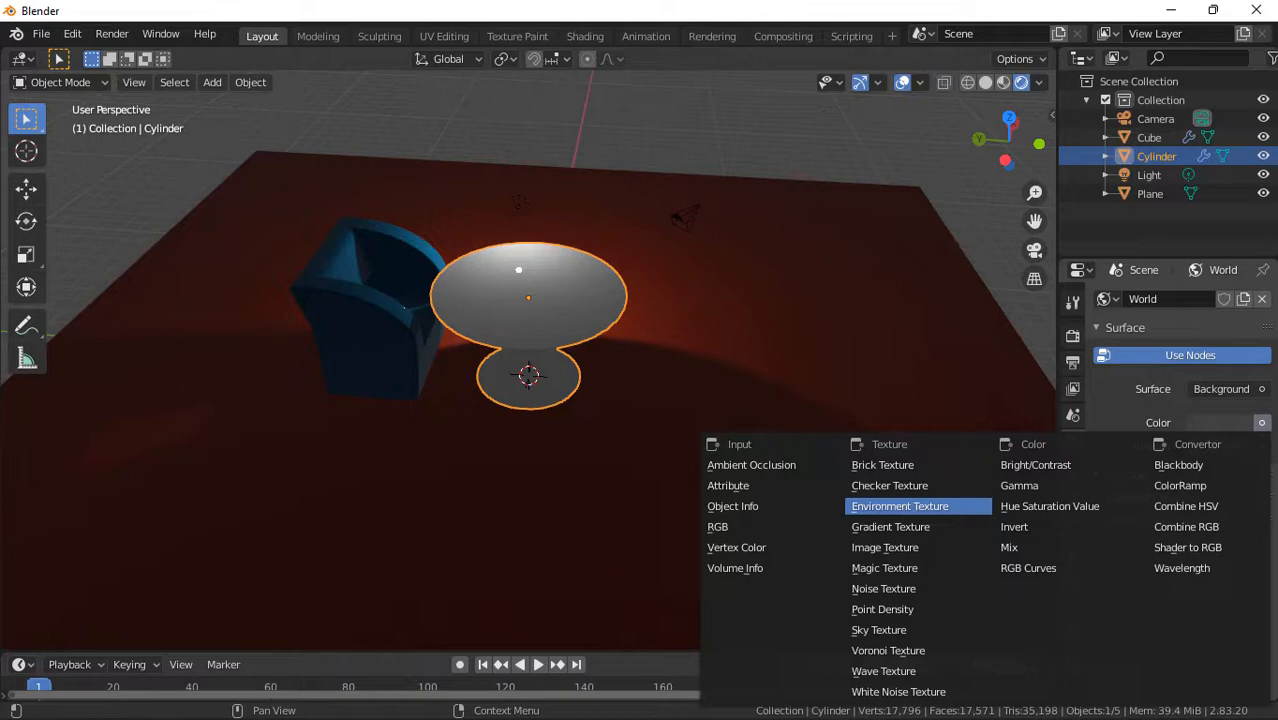
{"action": "left_click", "coordinate": [899, 506]}
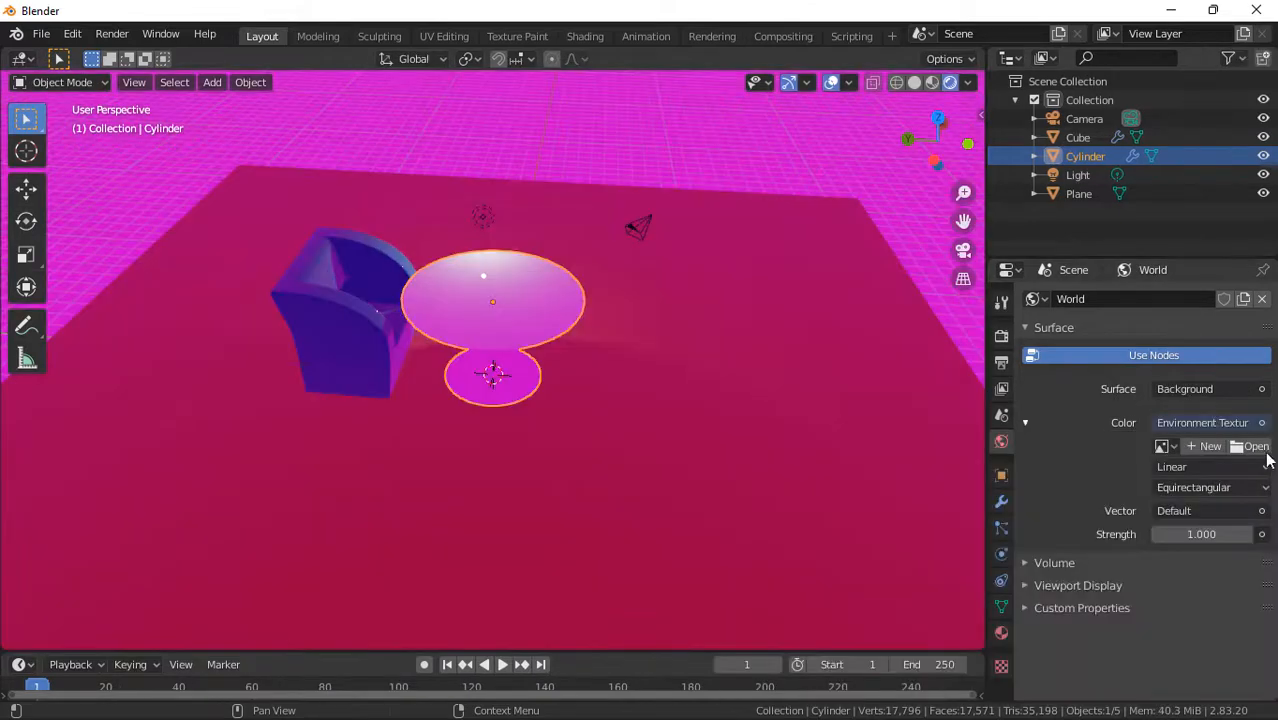
- Search the "mes photo\Arrière plan" folder for 34 and try to open an image for the environment texture
{"action": "left_click", "coordinate": [1248, 446]}
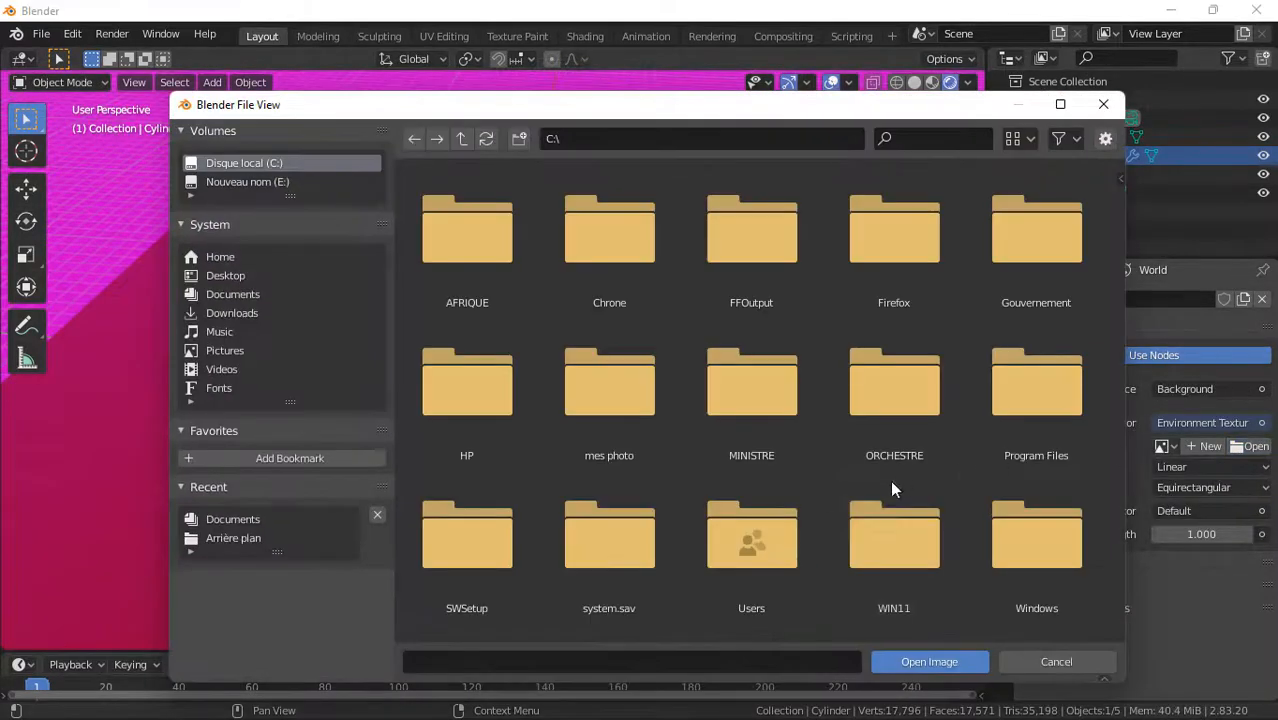
{"action": "double_click", "coordinate": [600, 408]}
{"action": "double_click", "coordinate": [436, 240]}
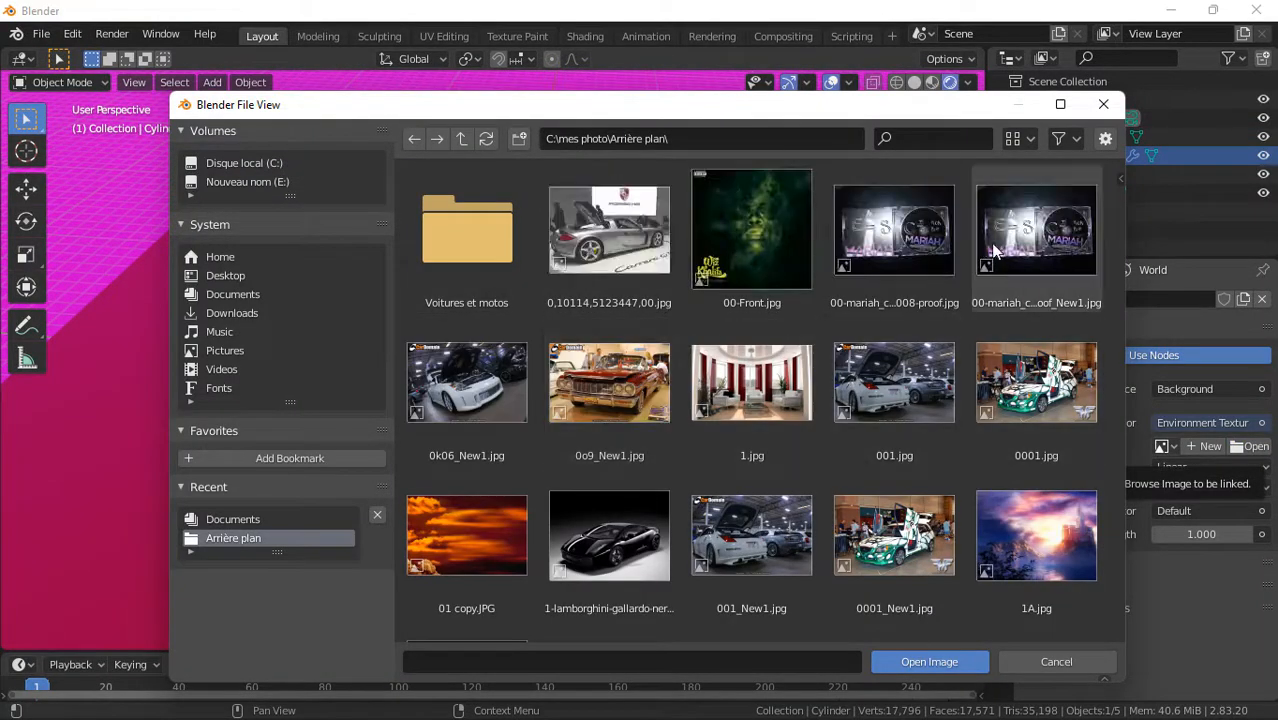
{"action": "left_click_drag", "start_coordinate": [1121, 193], "coordinate": [1125, 233]}
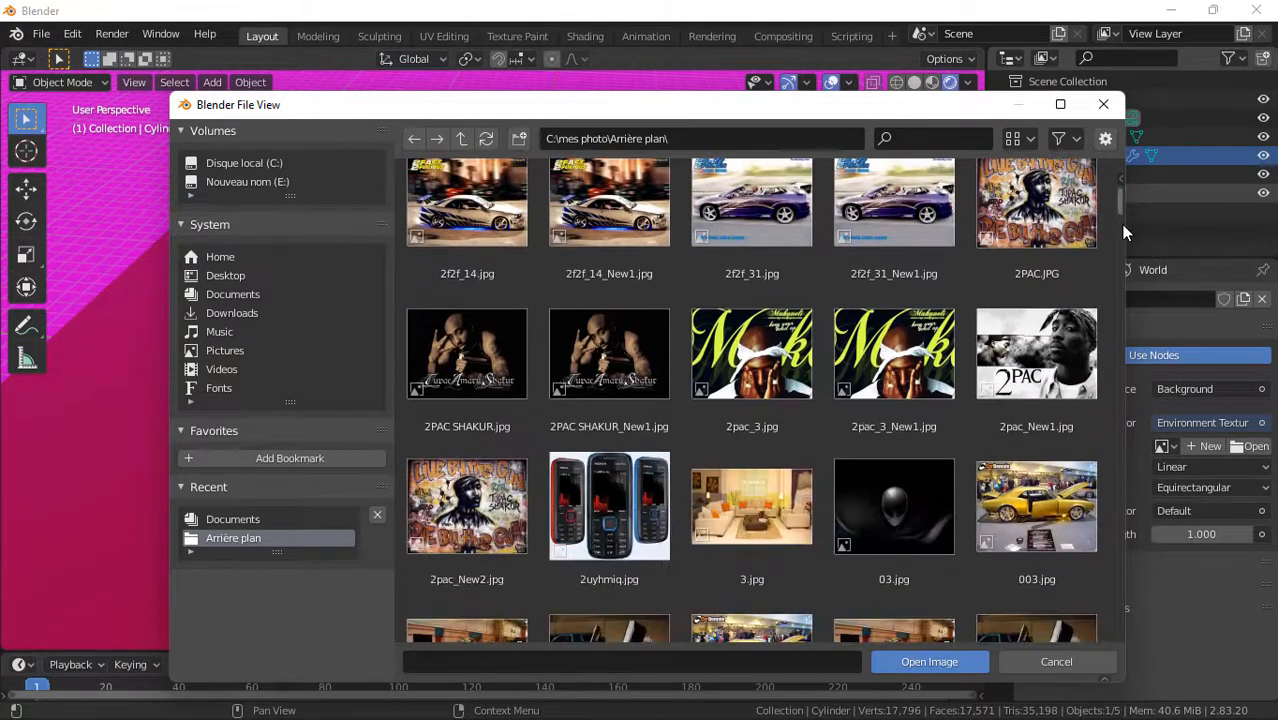
{"action": "left_click", "coordinate": [932, 138]}
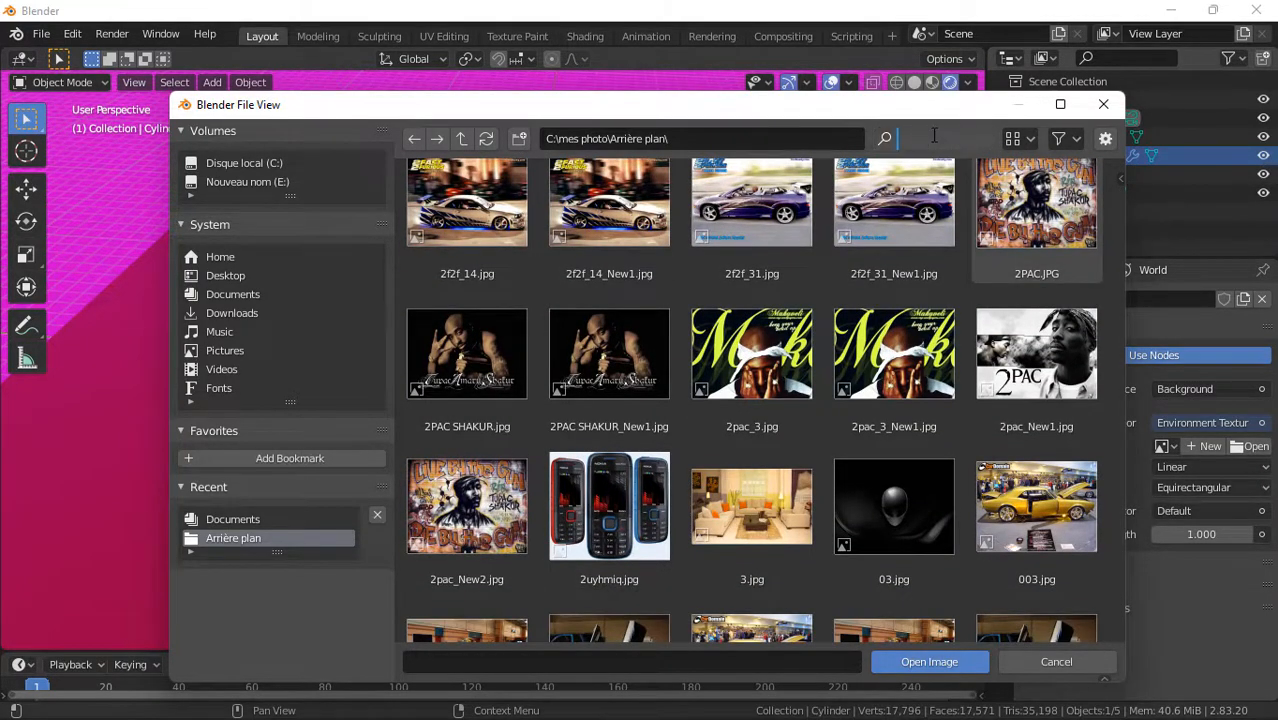
{"action": "type", "text": "3"}
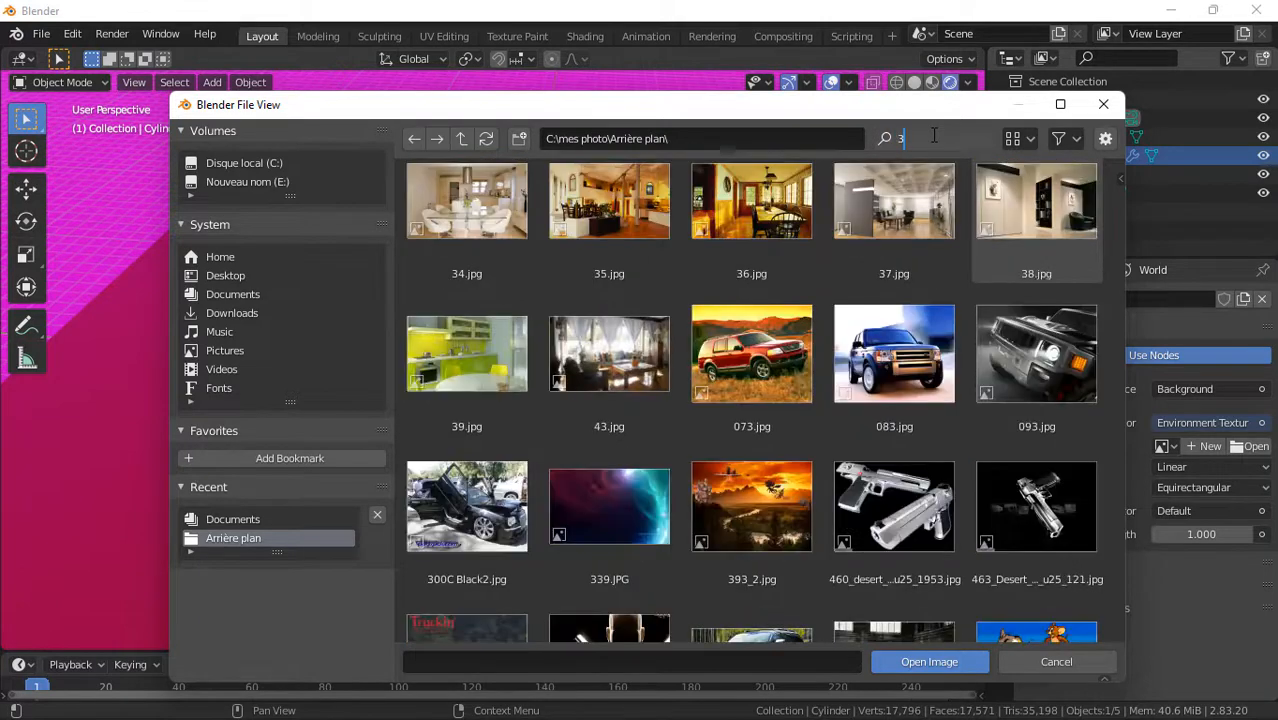
{"action": "type", "text": "4"}
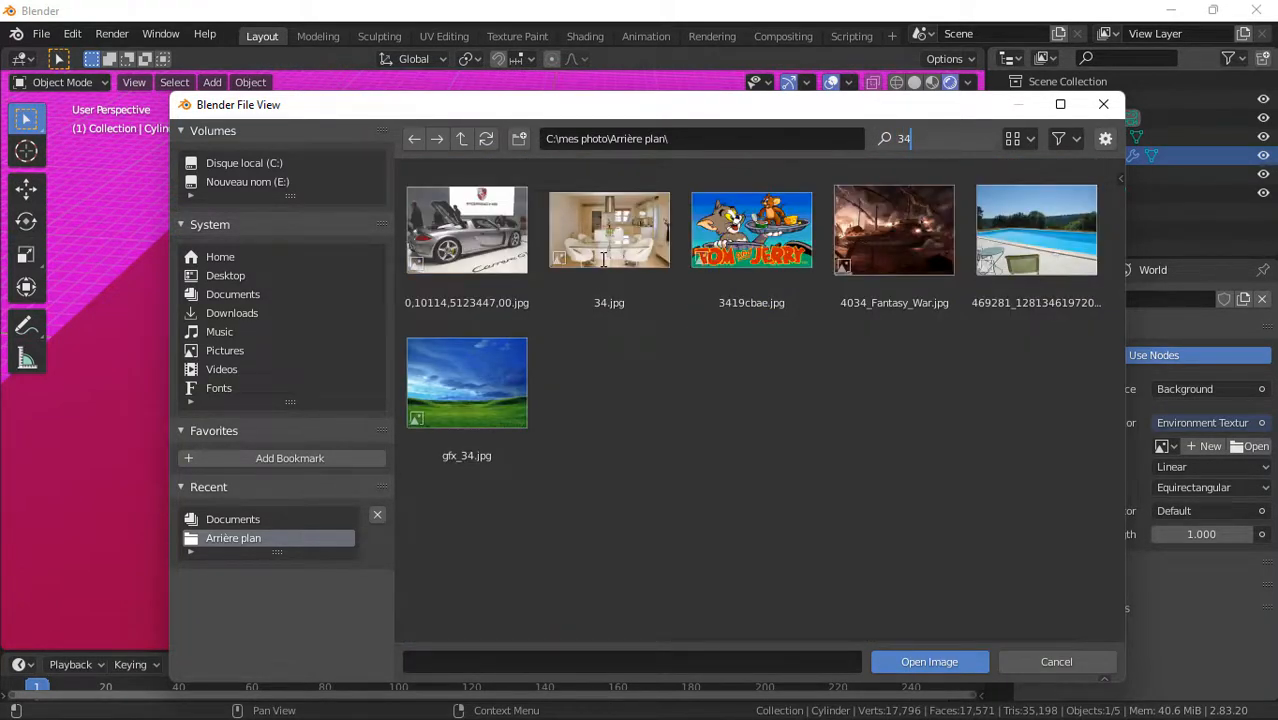
{"action": "key", "text": "Return"}
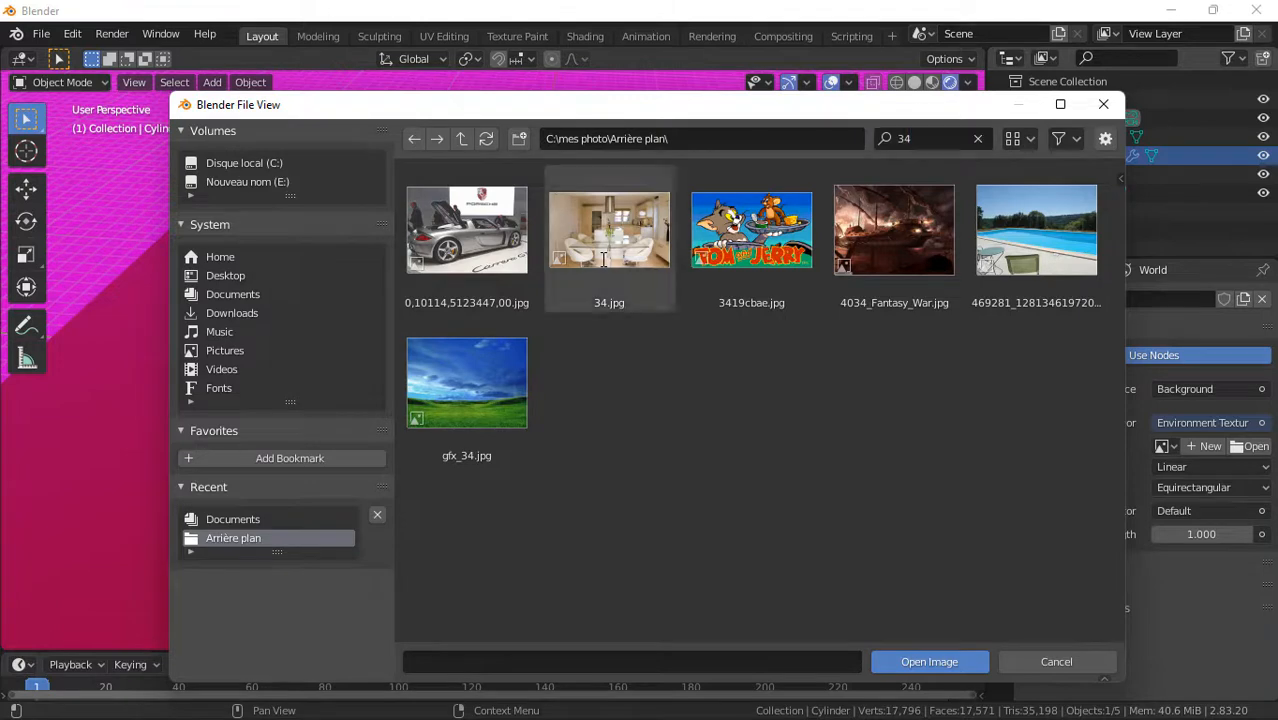
{"action": "left_click", "coordinate": [940, 662]}
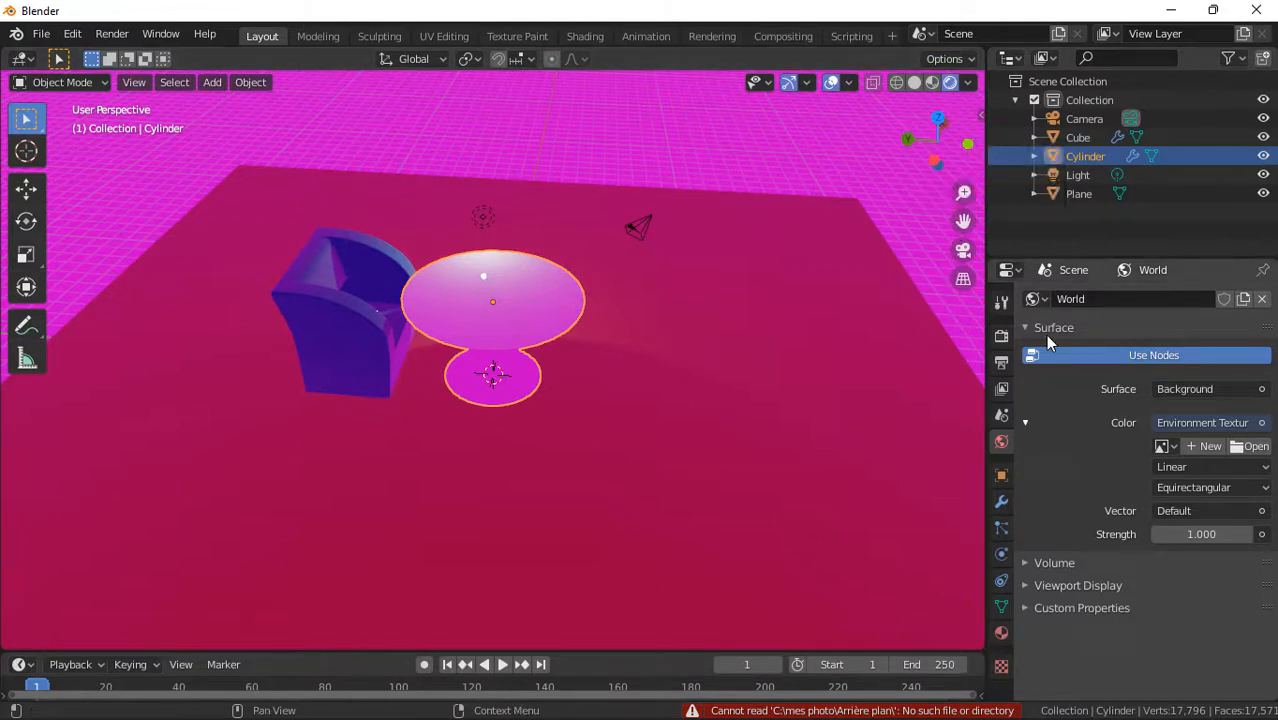
- Load 34.jpg from the "mes photo\Arrière plan" folder on drive C as the world's environment texture
{"action": "left_click_drag", "start_coordinate": [958, 157], "coordinate": [940, 140]}
{"action": "left_click", "coordinate": [1248, 445]}
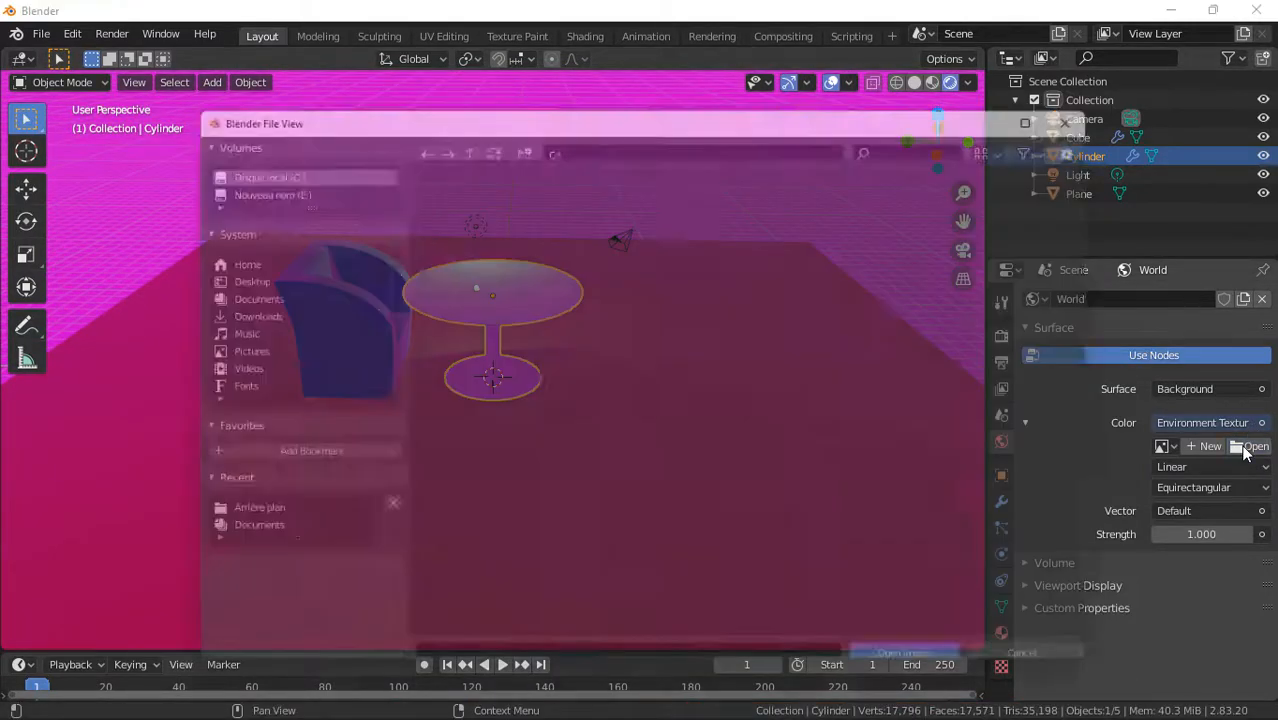
{"action": "double_click", "coordinate": [624, 449]}
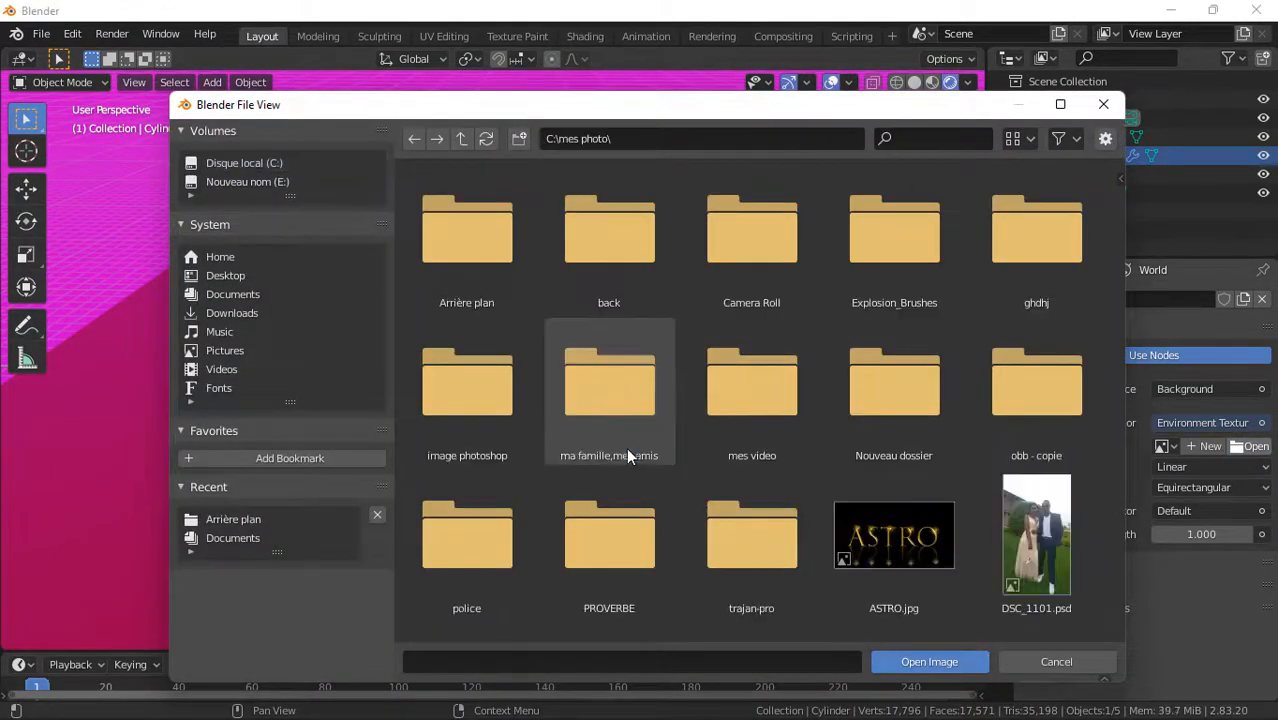
{"action": "double_click", "coordinate": [470, 238]}
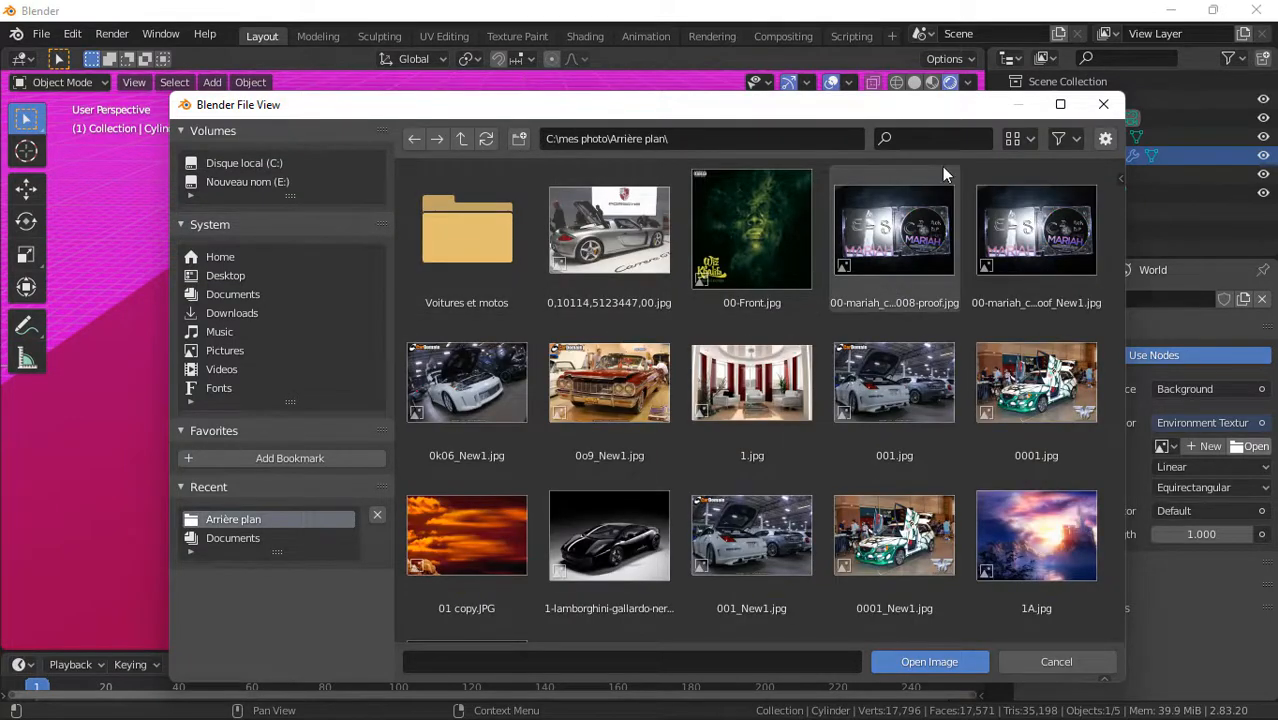
{"action": "left_click", "coordinate": [916, 138]}
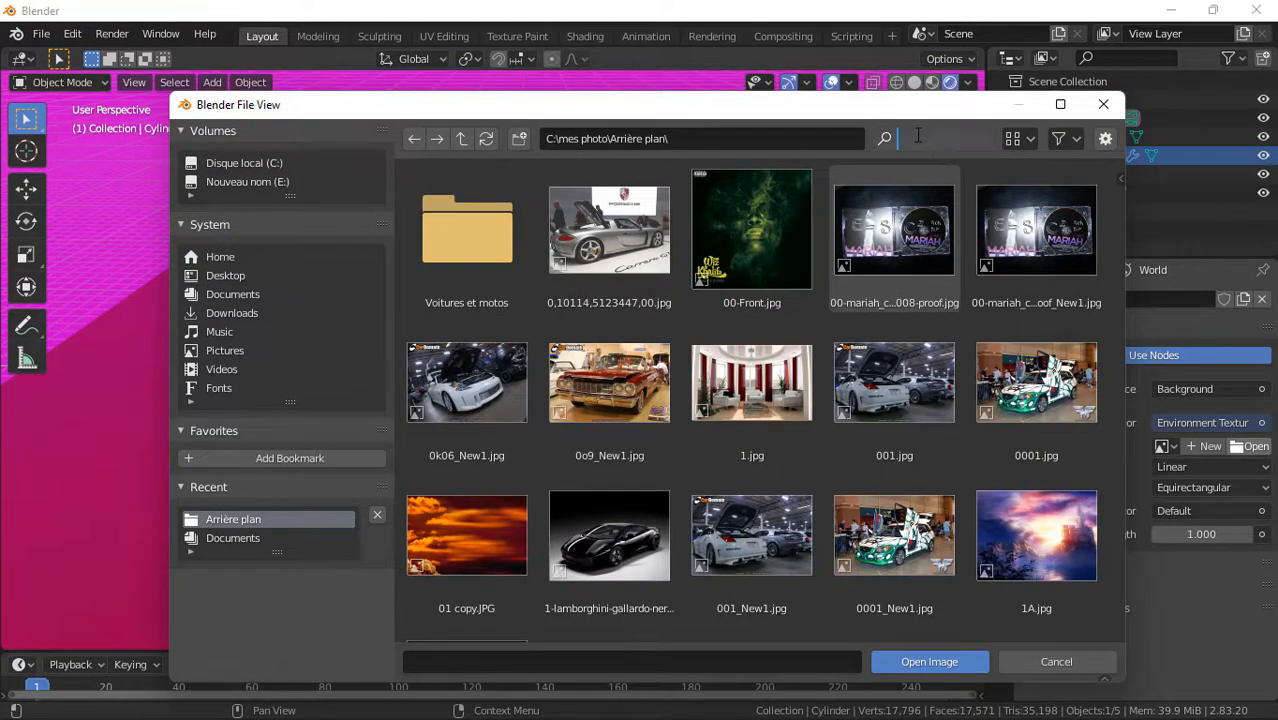
{"action": "type", "text": "34"}
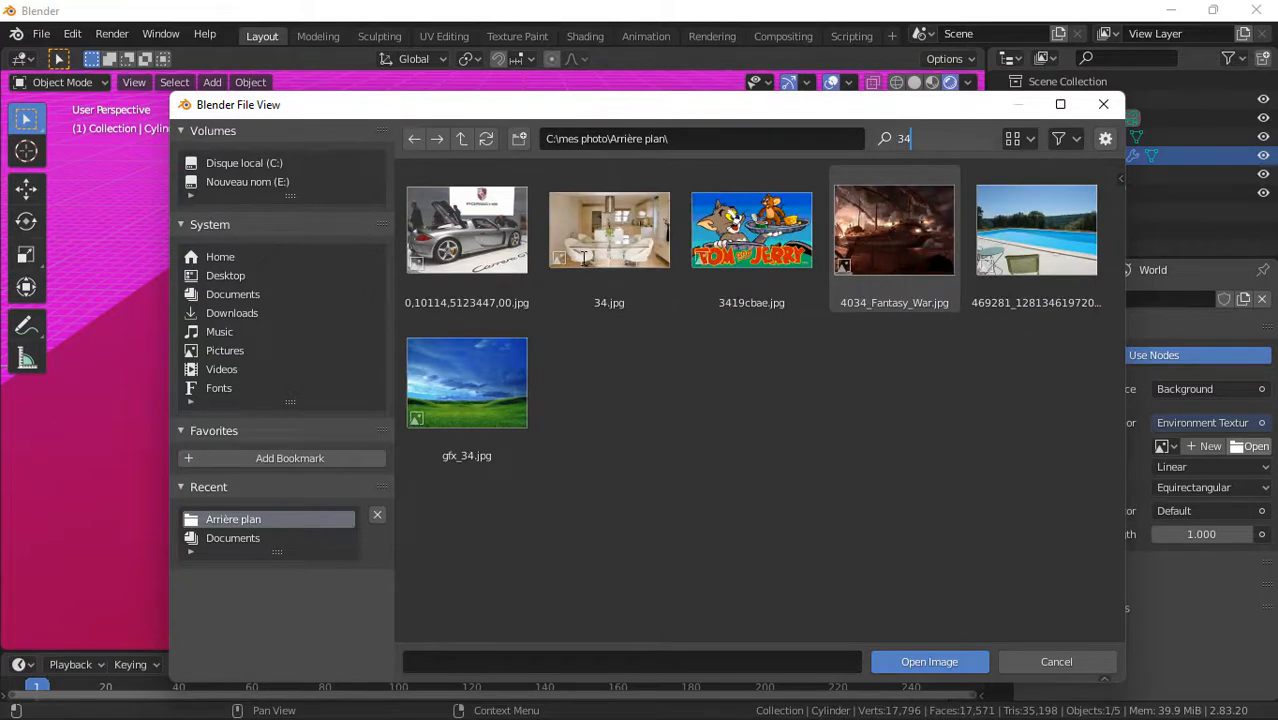
{"action": "key", "text": "Return"}
{"action": "left_click", "coordinate": [599, 268]}
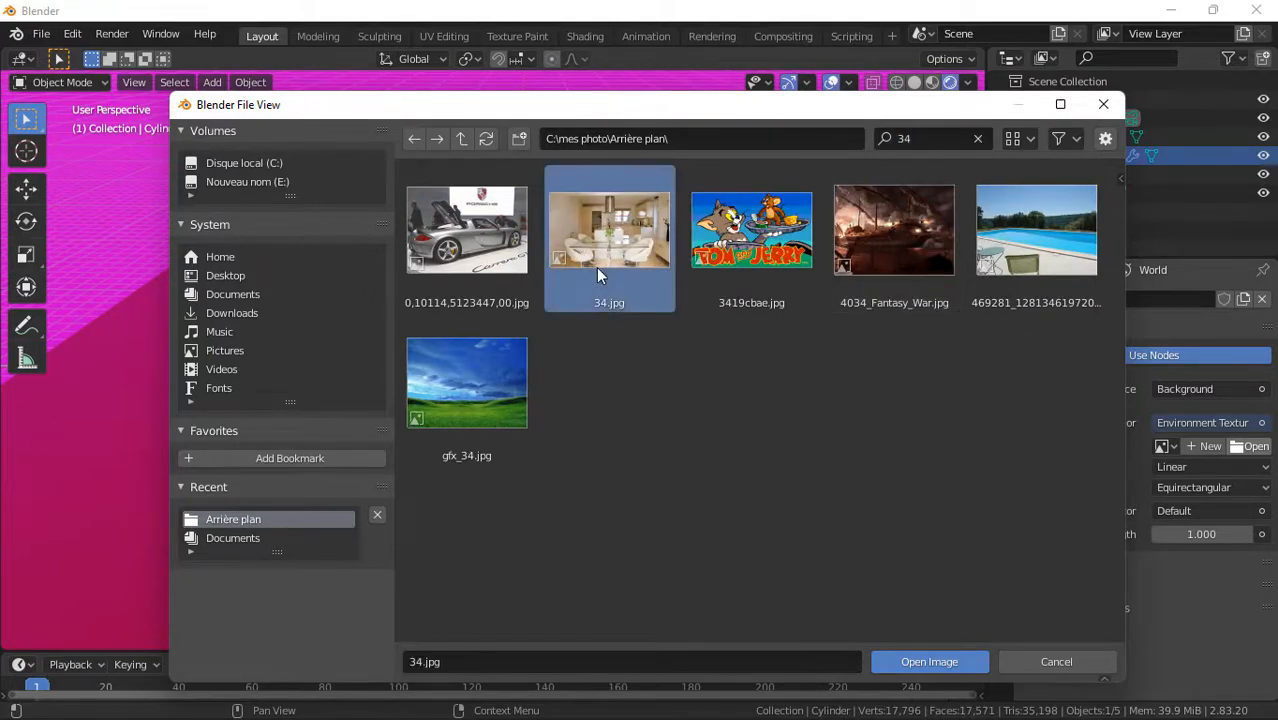
{"action": "left_click", "coordinate": [944, 661]}
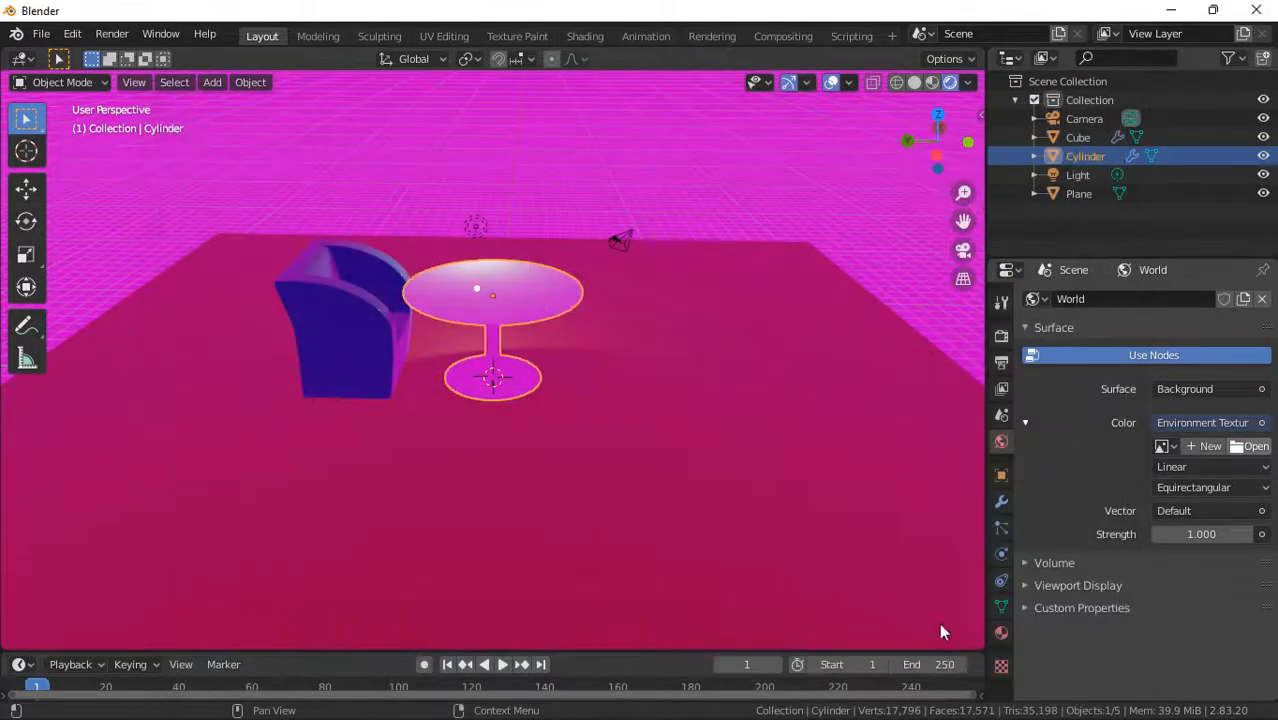
- Check the reflections on the furniture and reduce the specular of the armchair's material to 0.030
{"action": "left_click_drag", "start_coordinate": [942, 145], "coordinate": [948, 183]}
{"action": "scroll", "coordinate": [621, 297], "scroll_direction": "up", "scroll_amount": 3}
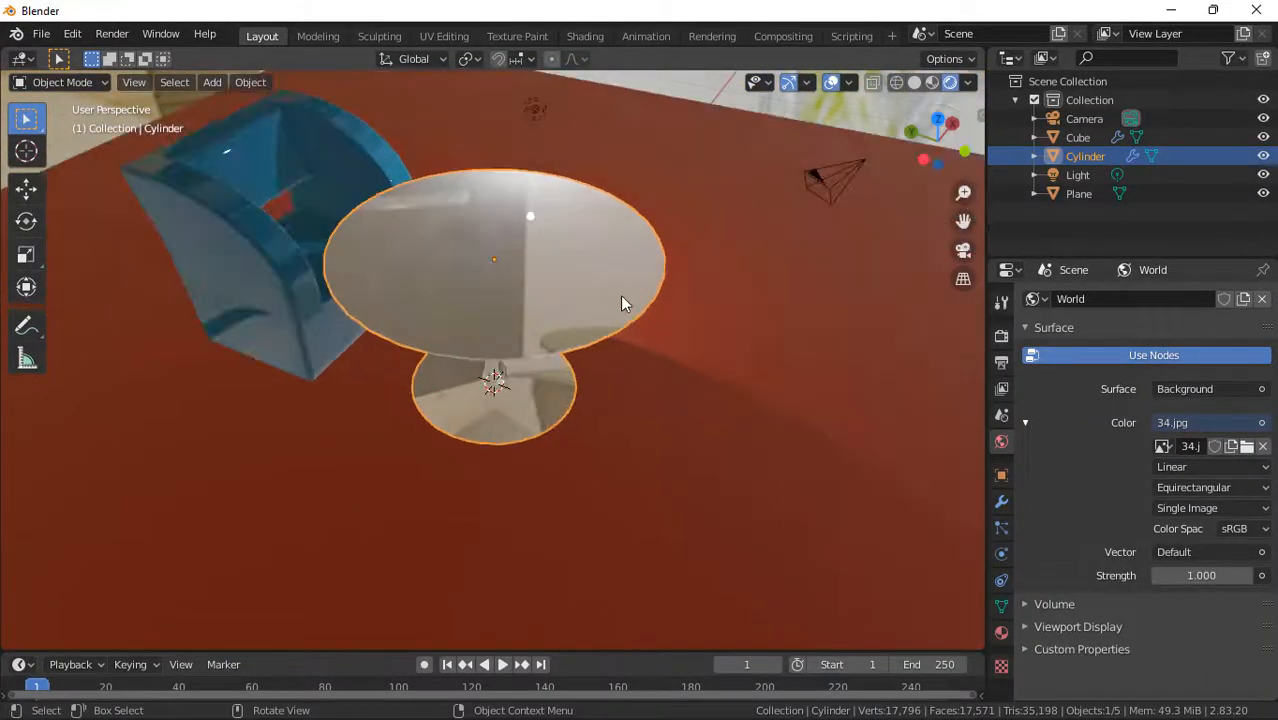
{"action": "left_click_drag", "start_coordinate": [920, 139], "coordinate": [1012, 122]}
{"action": "left_click", "coordinate": [174, 377]}
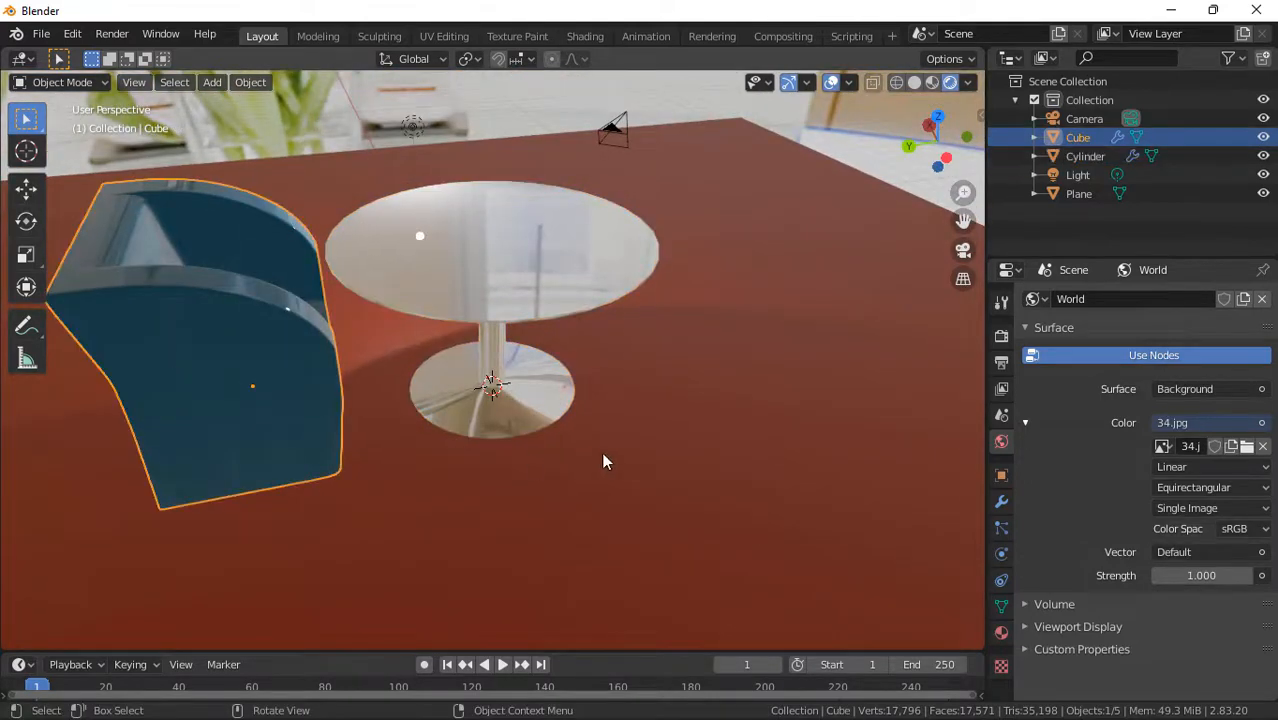
{"action": "left_click", "coordinate": [1001, 632]}
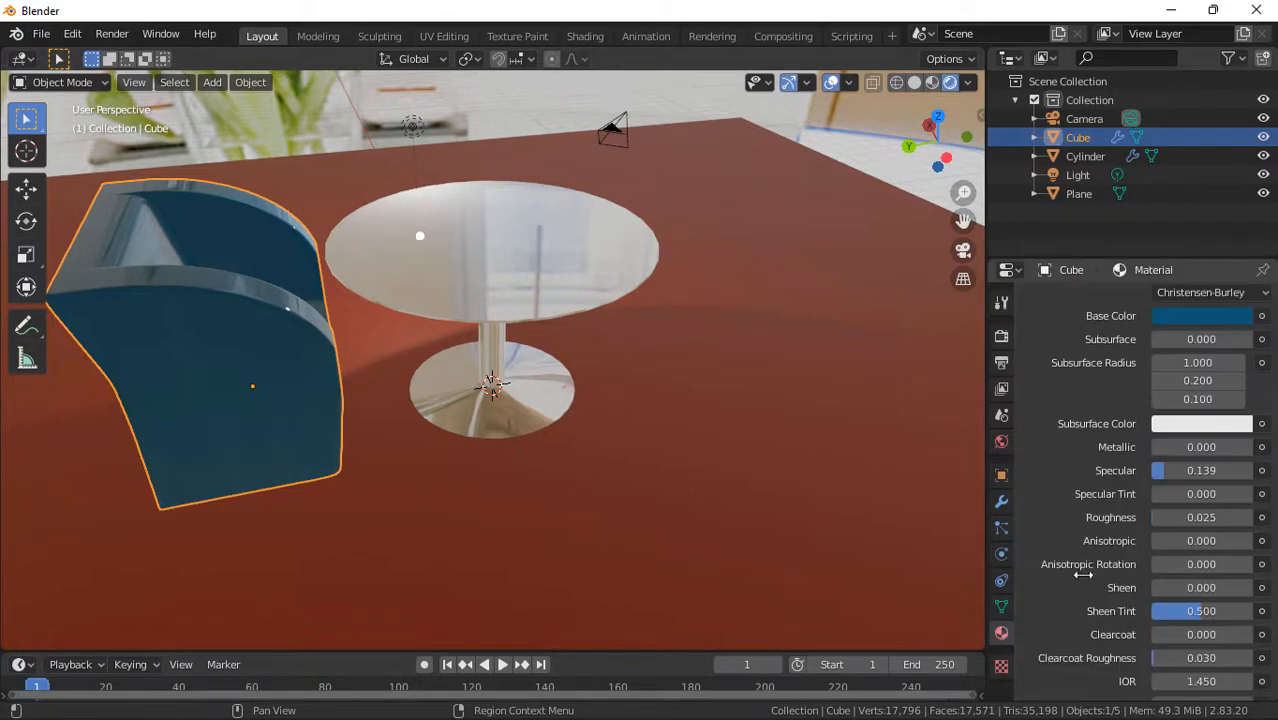
{"action": "left_click_drag", "start_coordinate": [1197, 474], "coordinate": [1180, 474]}
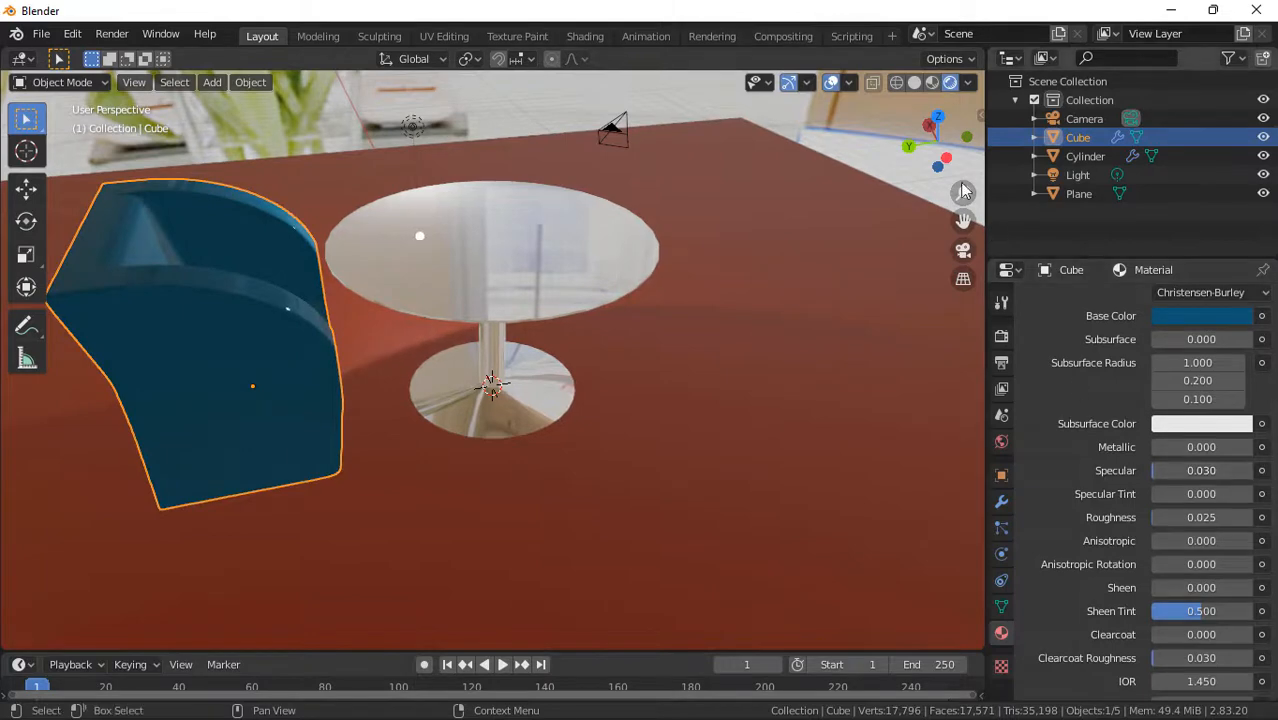
- Raise the roughness of the armchair's material to 0.107 and inspect the furniture's reflections
{"action": "mouse_move", "coordinate": [938, 150]}
{"action": "left_mouse_down"}
{"action": "mouse_move", "coordinate": [940, 228]}
{"action": "mouse_move", "coordinate": [950, 150]}
{"action": "left_mouse_up"}
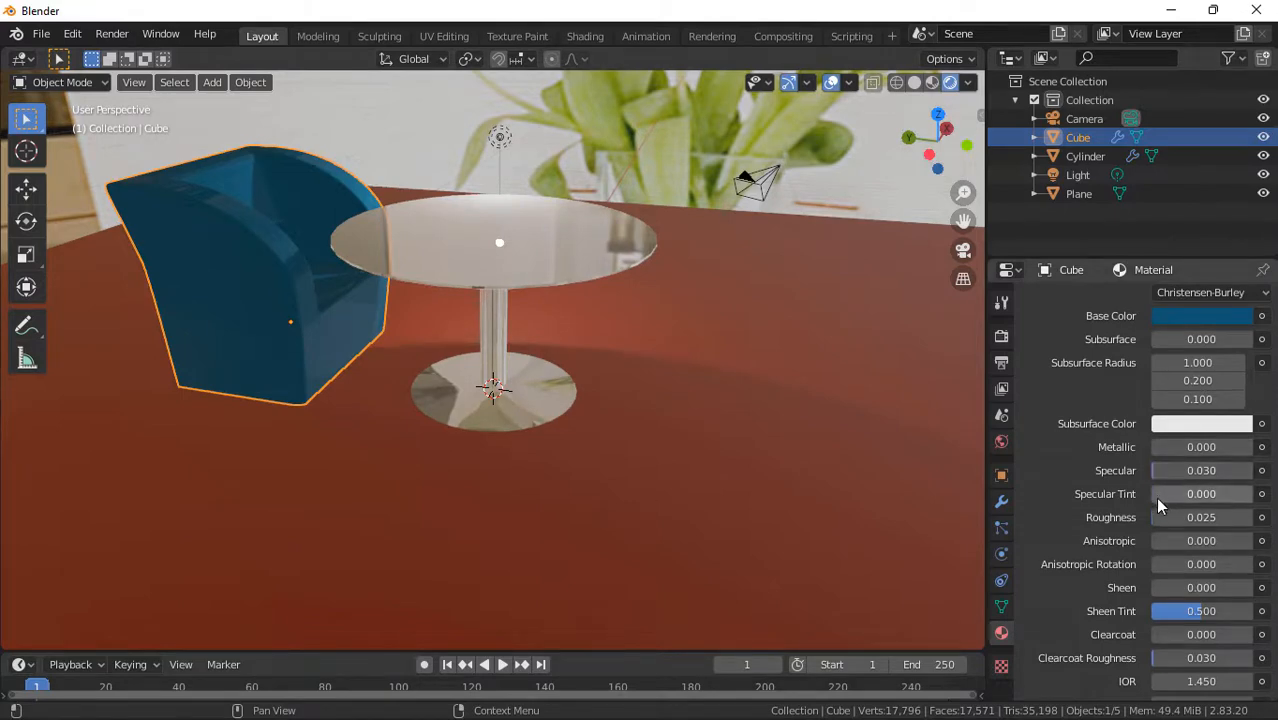
{"action": "left_click_drag", "start_coordinate": [1157, 519], "coordinate": [1159, 516]}
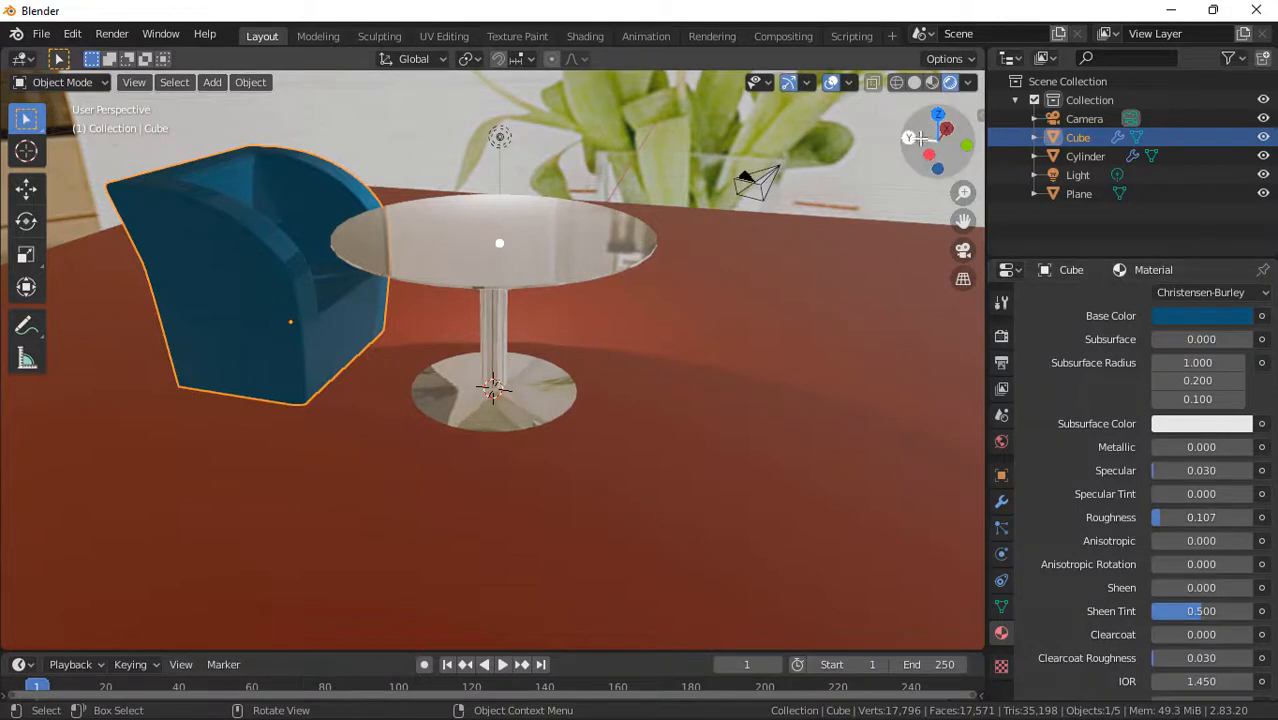
{"action": "left_click_drag", "start_coordinate": [937, 140], "coordinate": [546, 266]}
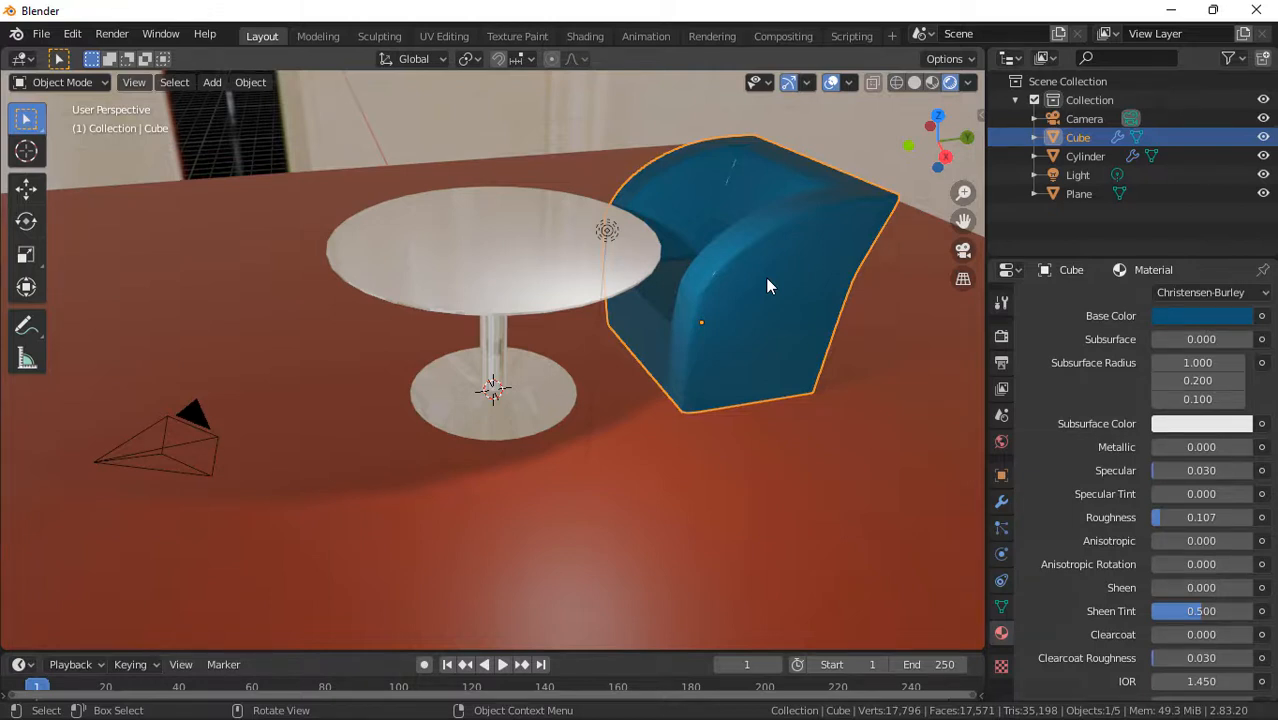
- Duplicate the armchair in place and rotate the copy 180° about the global Z axis
{"action": "key", "text": "shift+d"}
{"action": "right_click", "coordinate": [766, 278]}
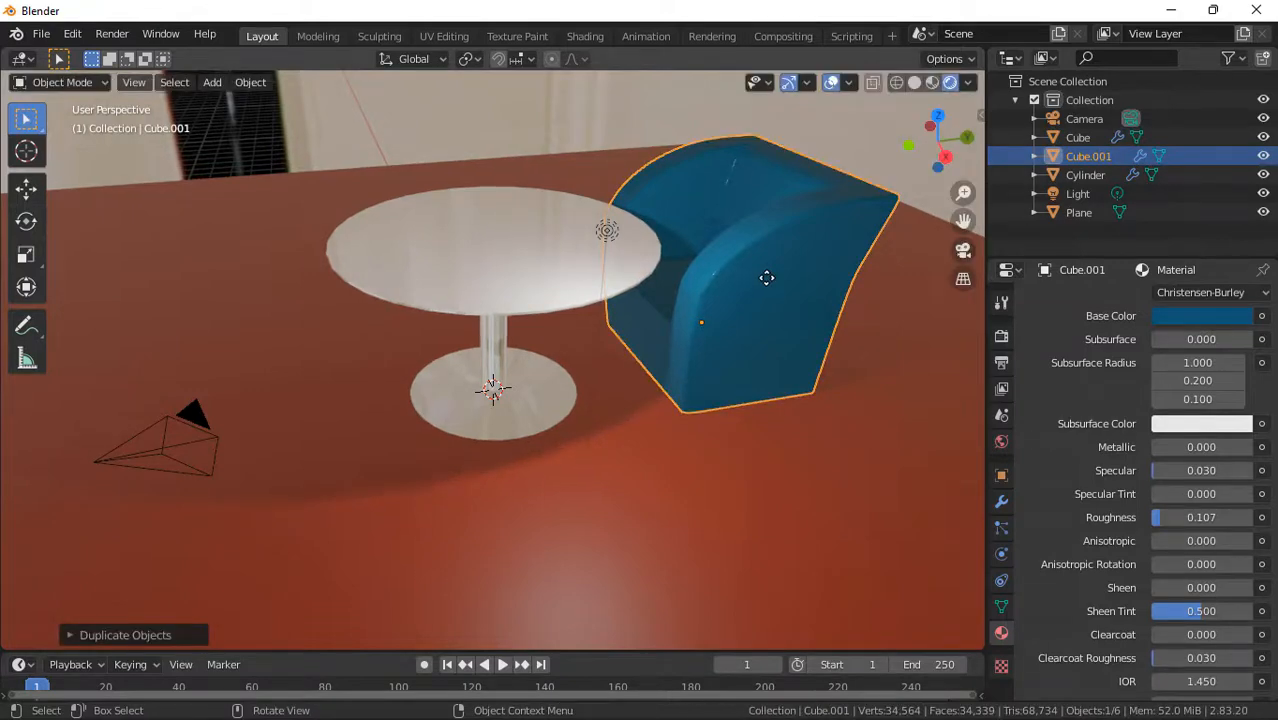
{"action": "key", "text": "r"}
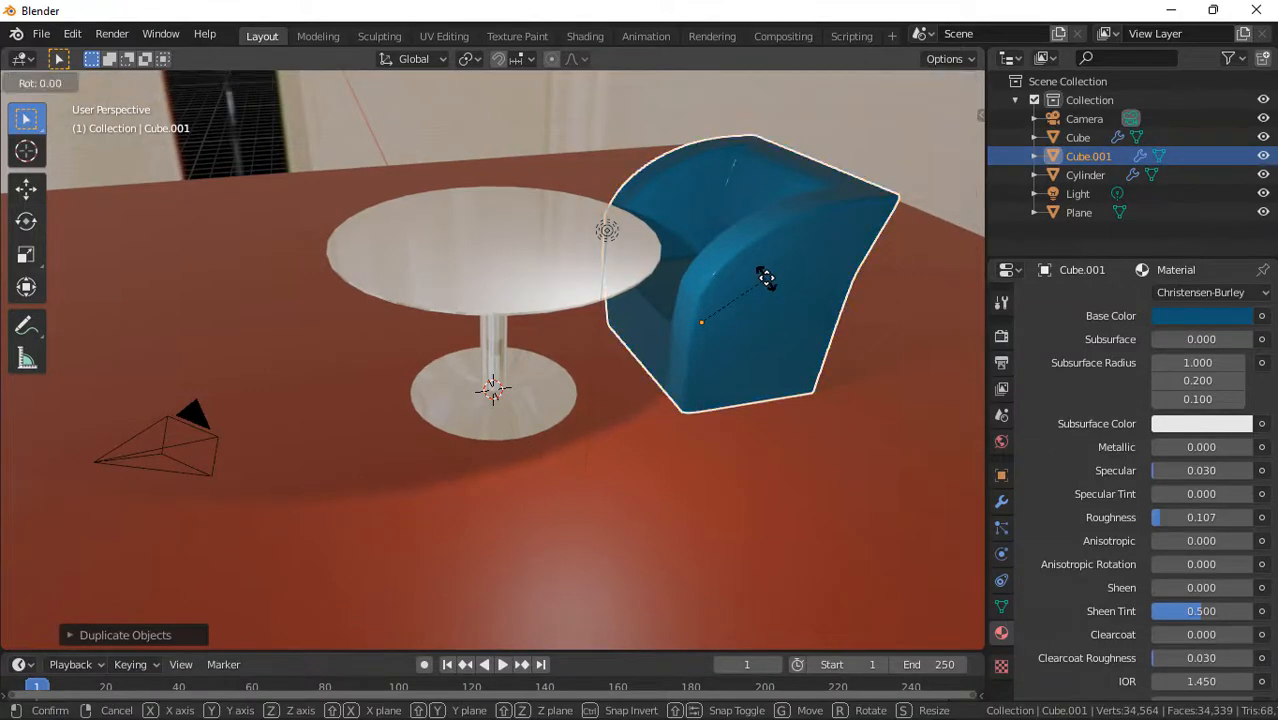
{"action": "type", "text": "z"}
{"action": "type", "text": "90"}
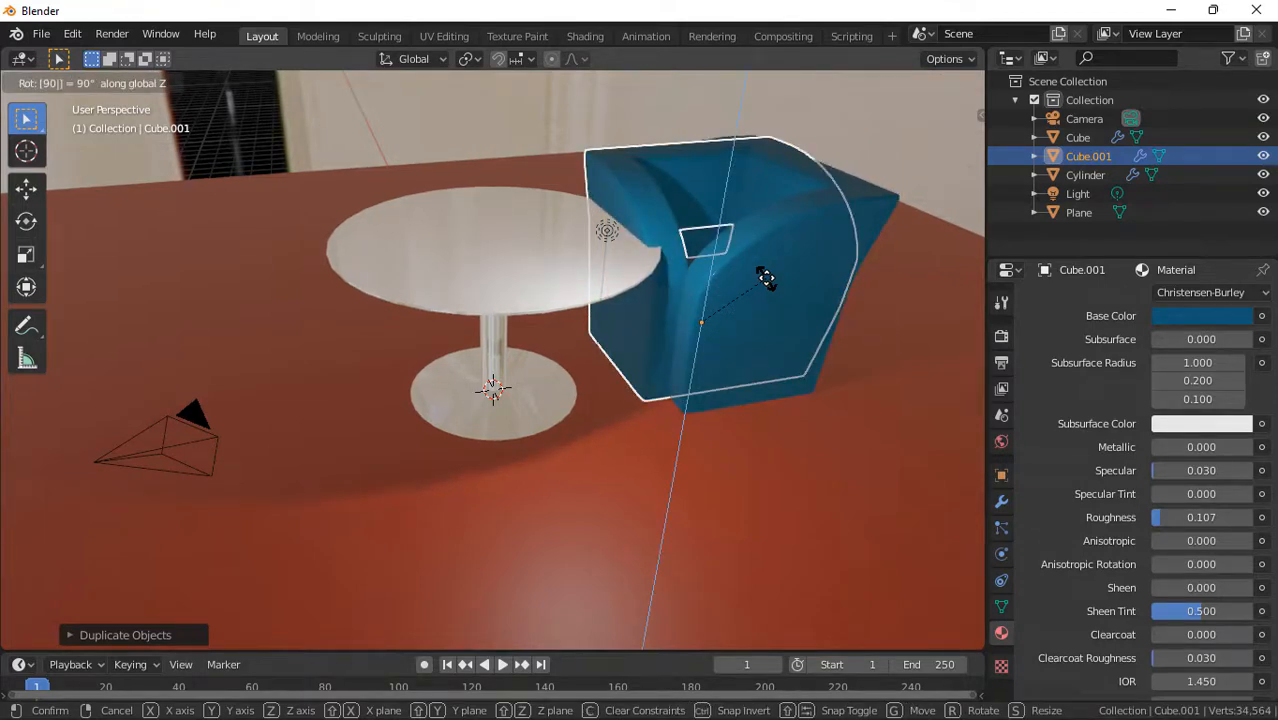
{"action": "type", "text": "yx"}
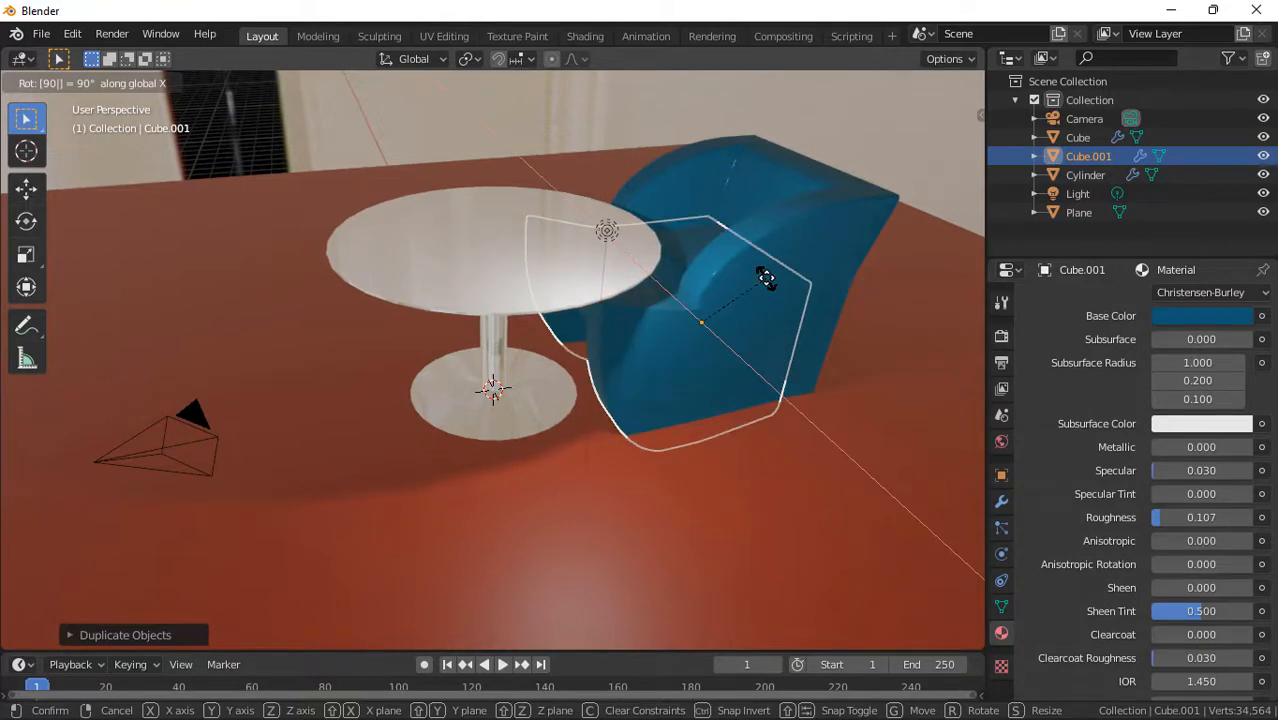
{"action": "type", "text": "z"}
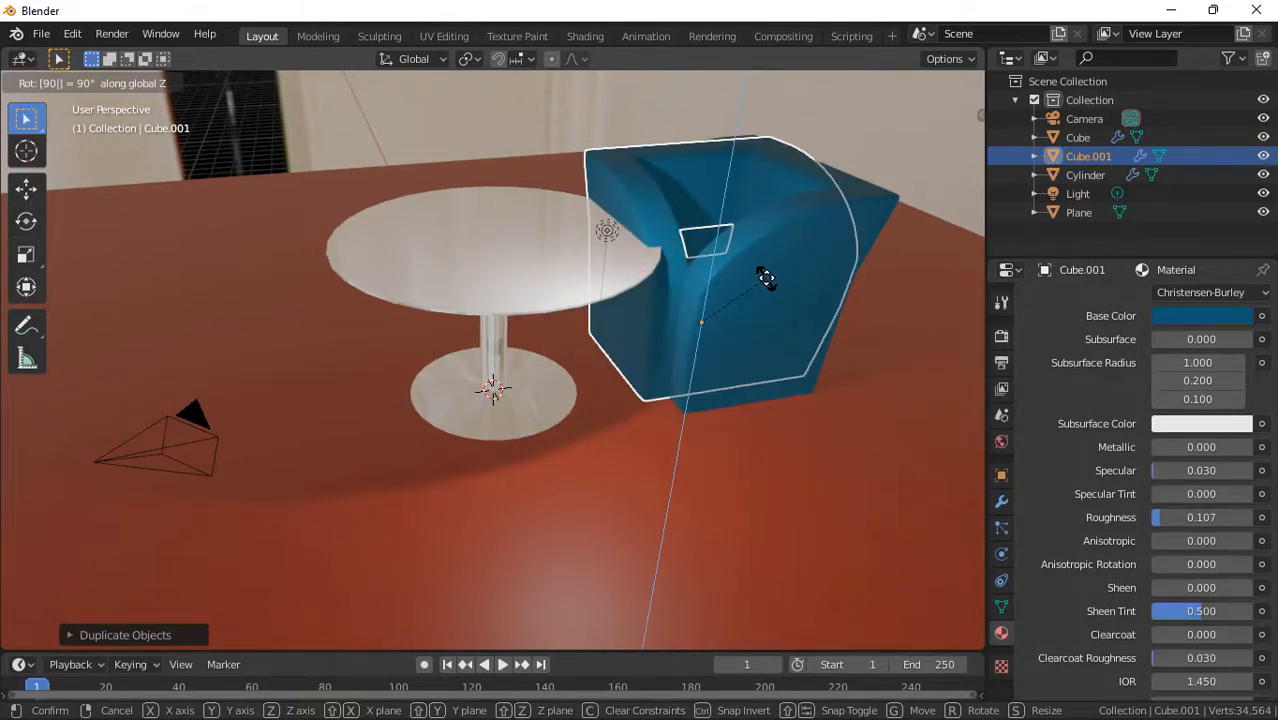
{"action": "type", "text": "180"}
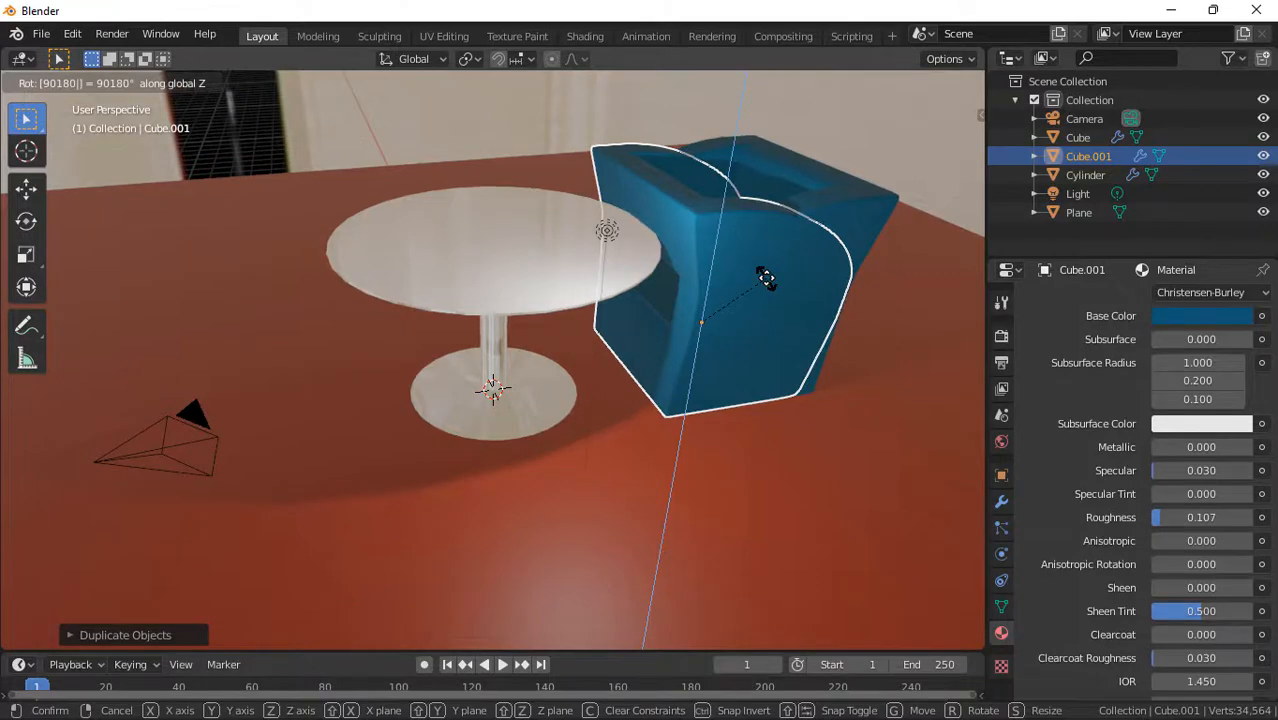
{"action": "key", "text": "Return"}
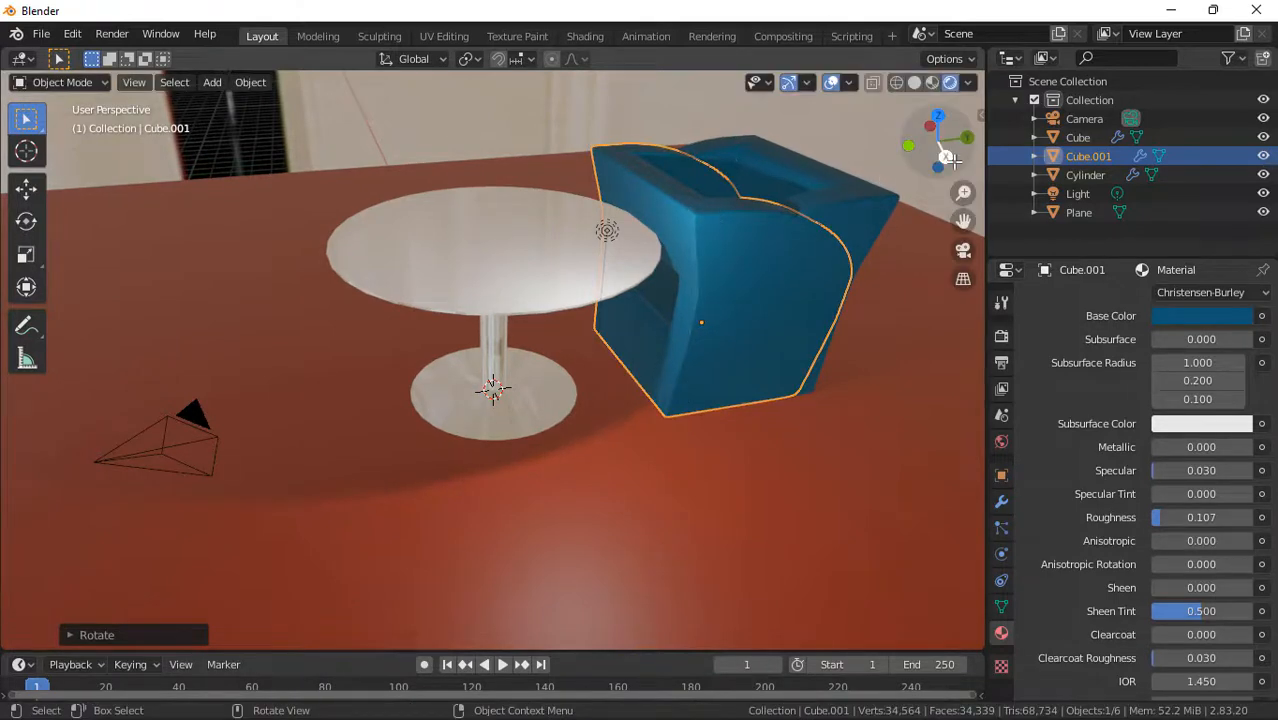
- Move the rotated armchair copy along the negative Y axis to the opposite side of the table, facing the original
{"action": "left_click", "coordinate": [946, 160]}
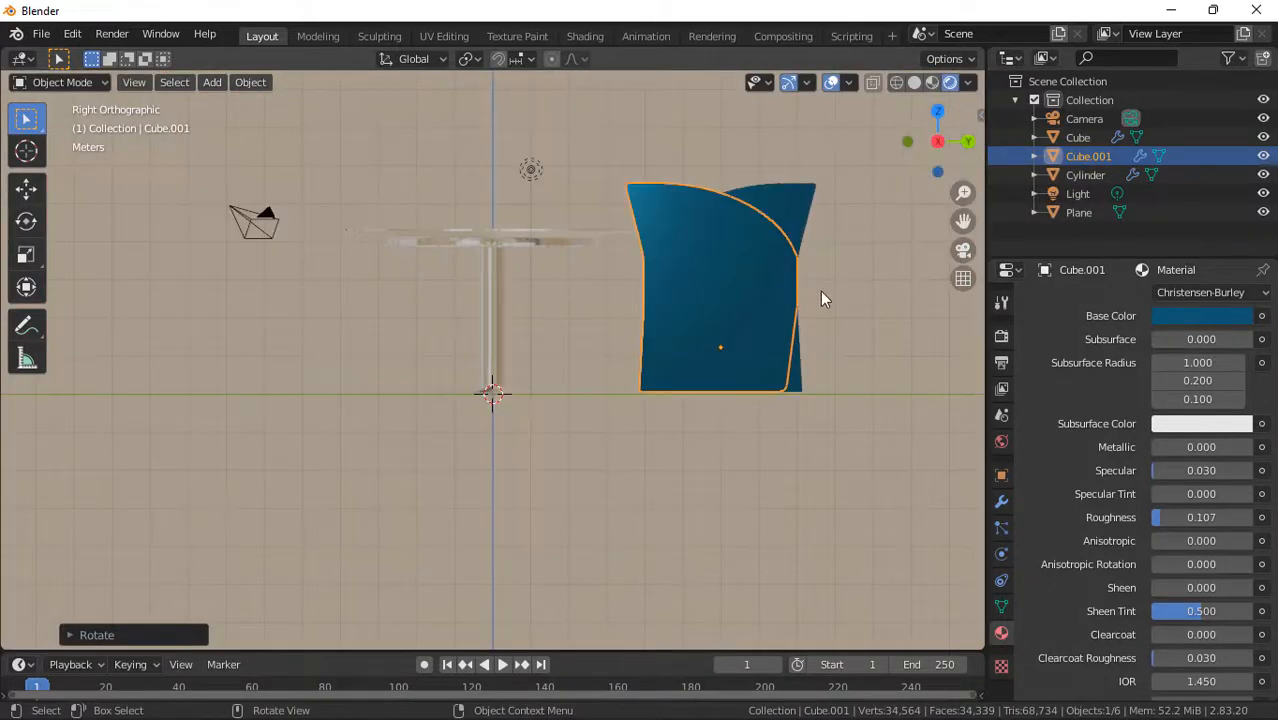
{"action": "key", "text": "g"}
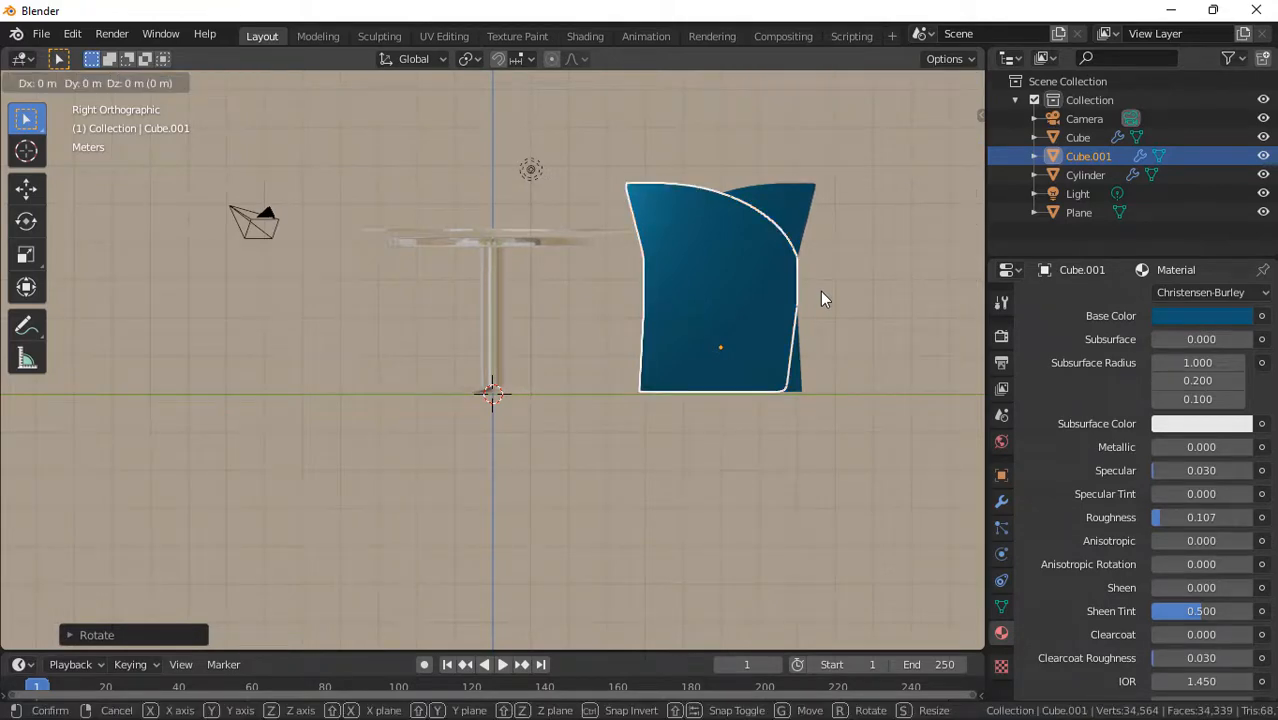
{"action": "key", "text": "y"}
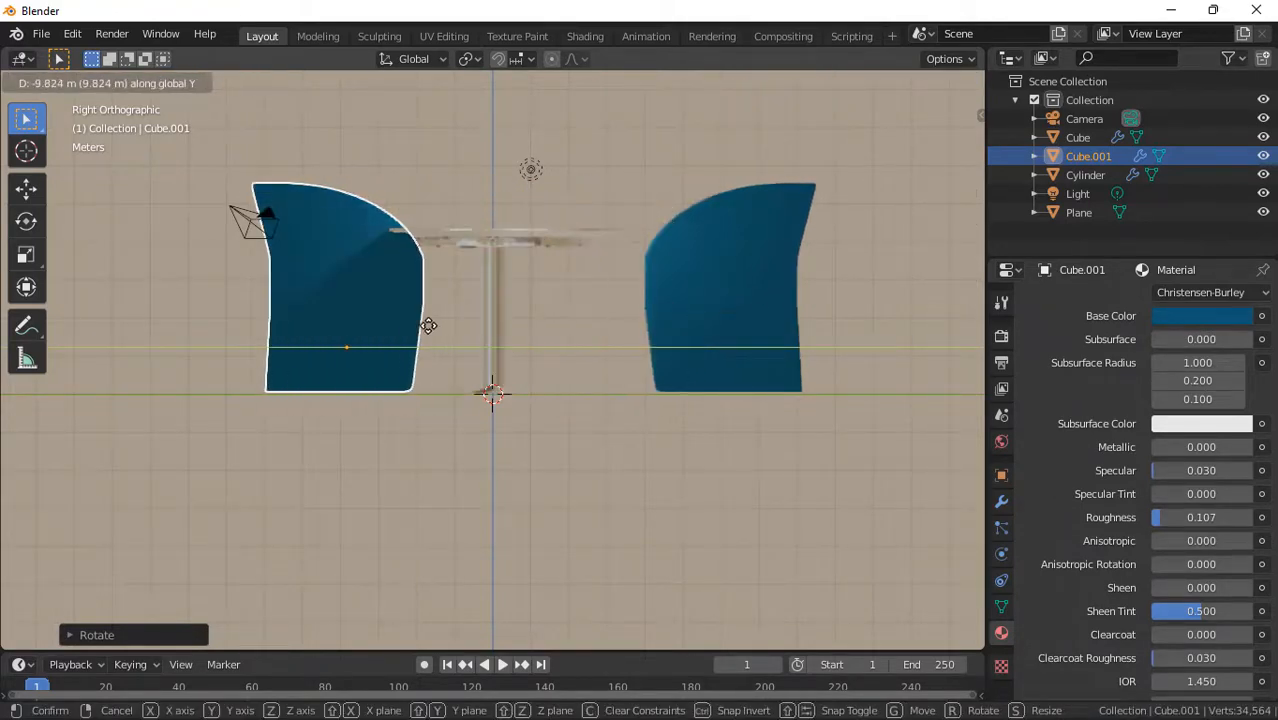
{"action": "left_click", "coordinate": [360, 320]}
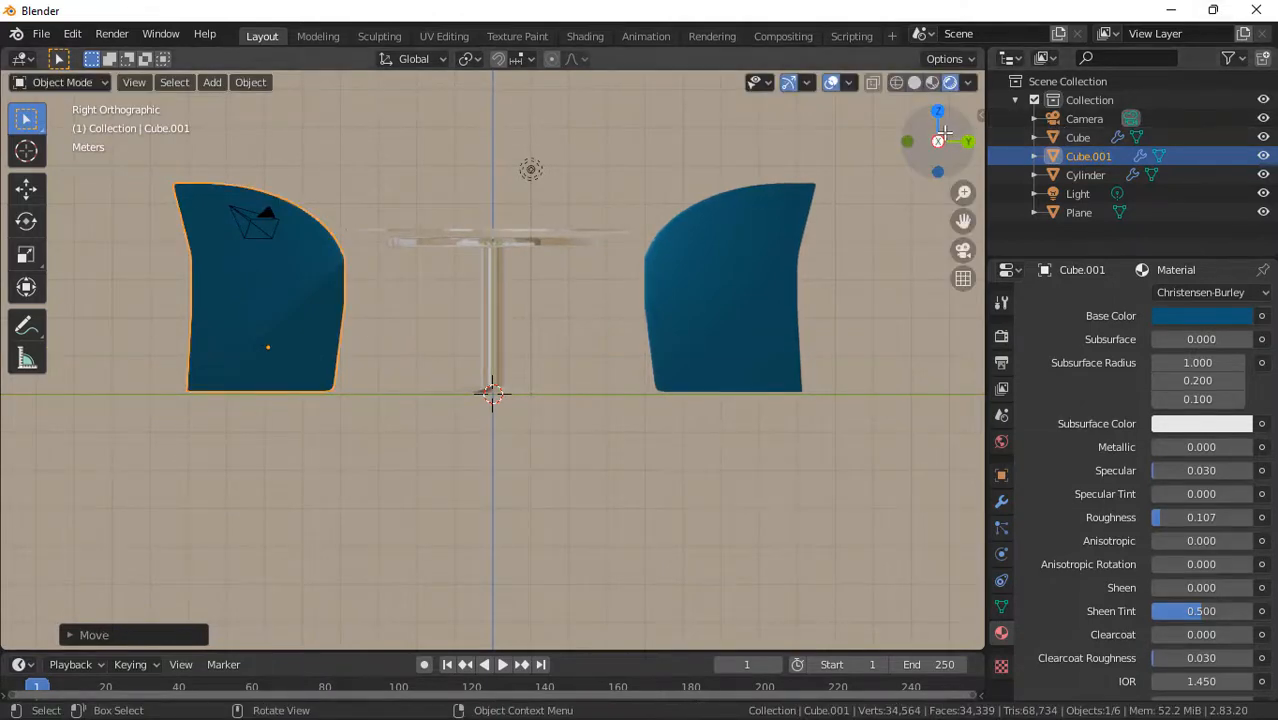
{"action": "left_click_drag", "start_coordinate": [940, 138], "coordinate": [705, 302]}
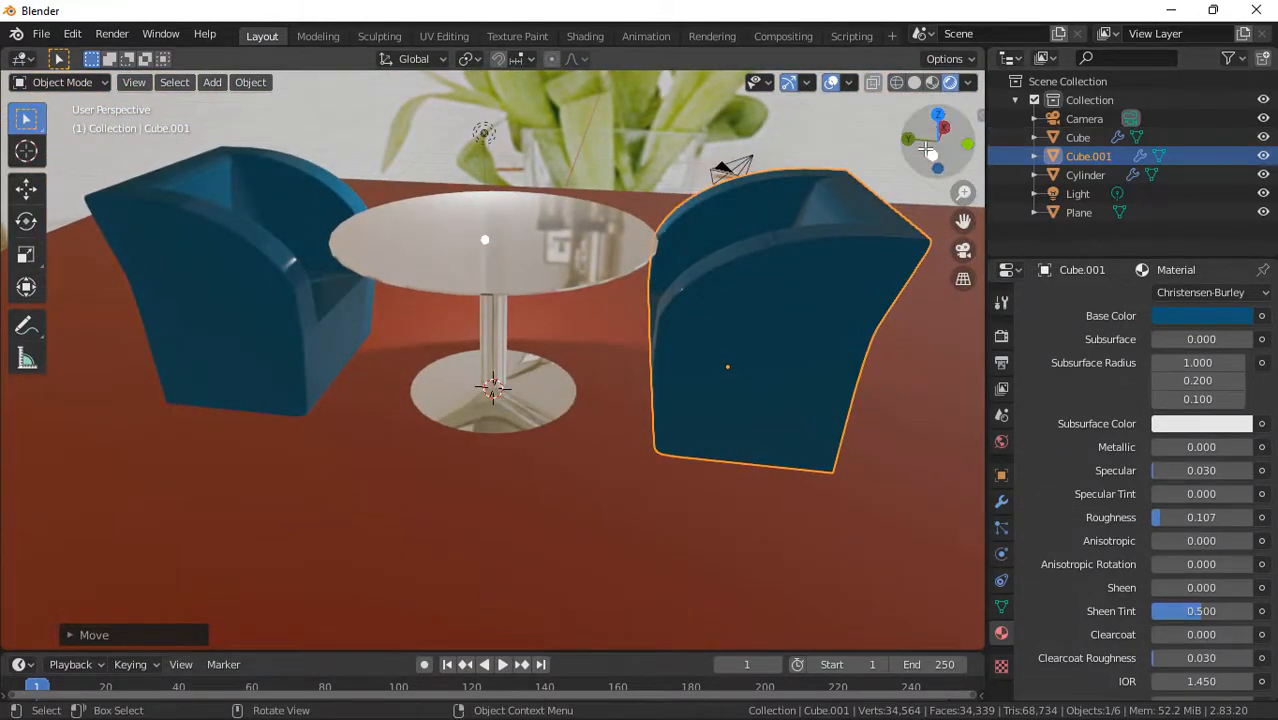
- Duplicate the second armchair in place and rotate the new copy 90° about the global Z axis
{"action": "left_click_drag", "start_coordinate": [936, 130], "coordinate": [840, 170]}
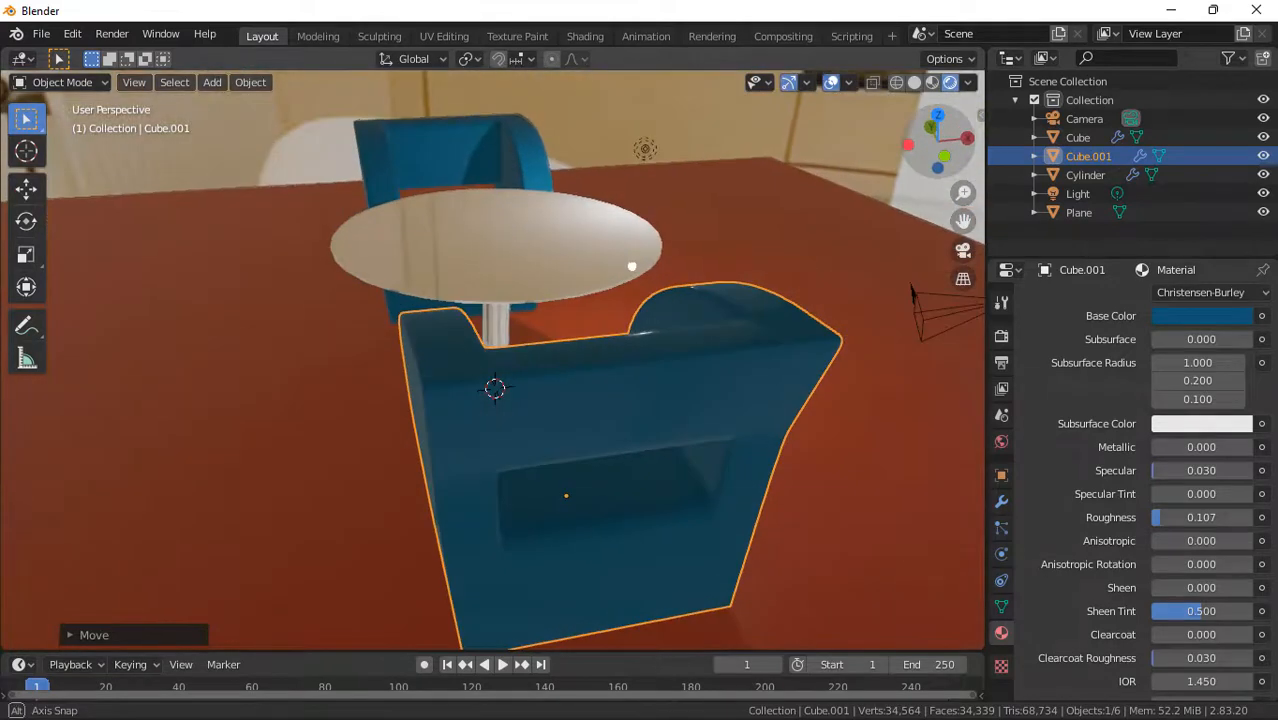
{"action": "left_click", "coordinate": [701, 388]}
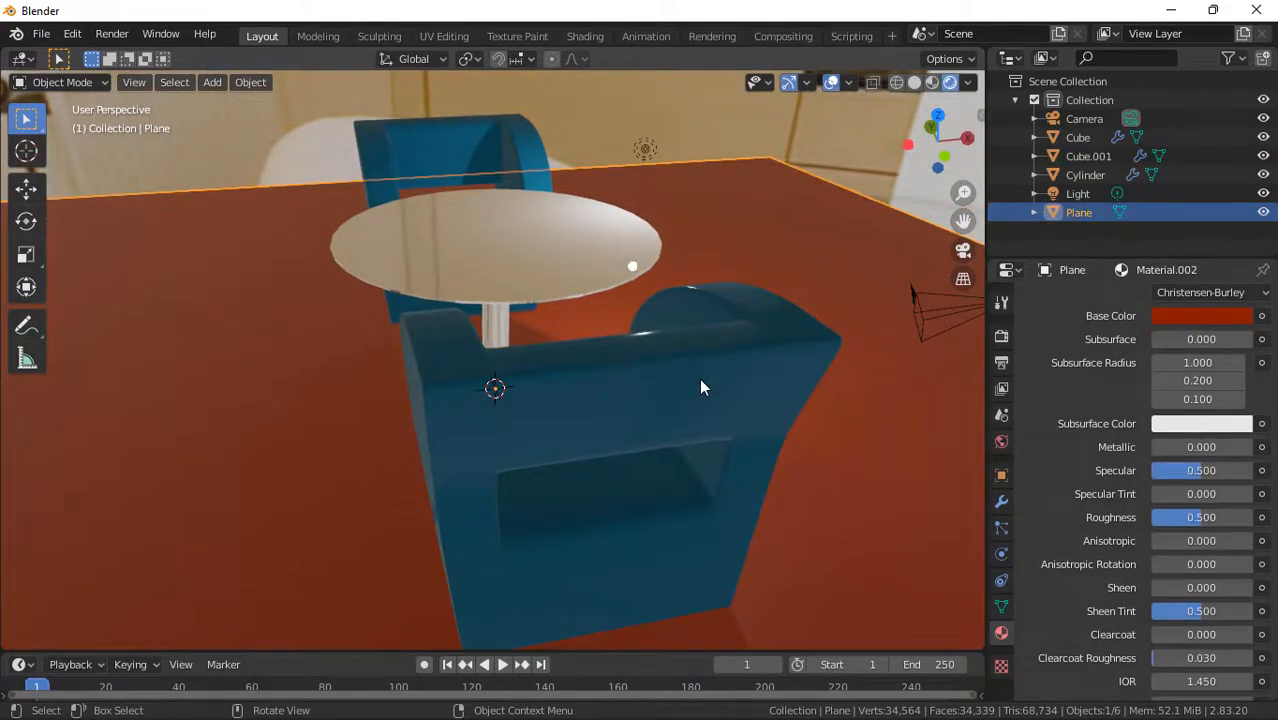
{"action": "left_click", "coordinate": [701, 388]}
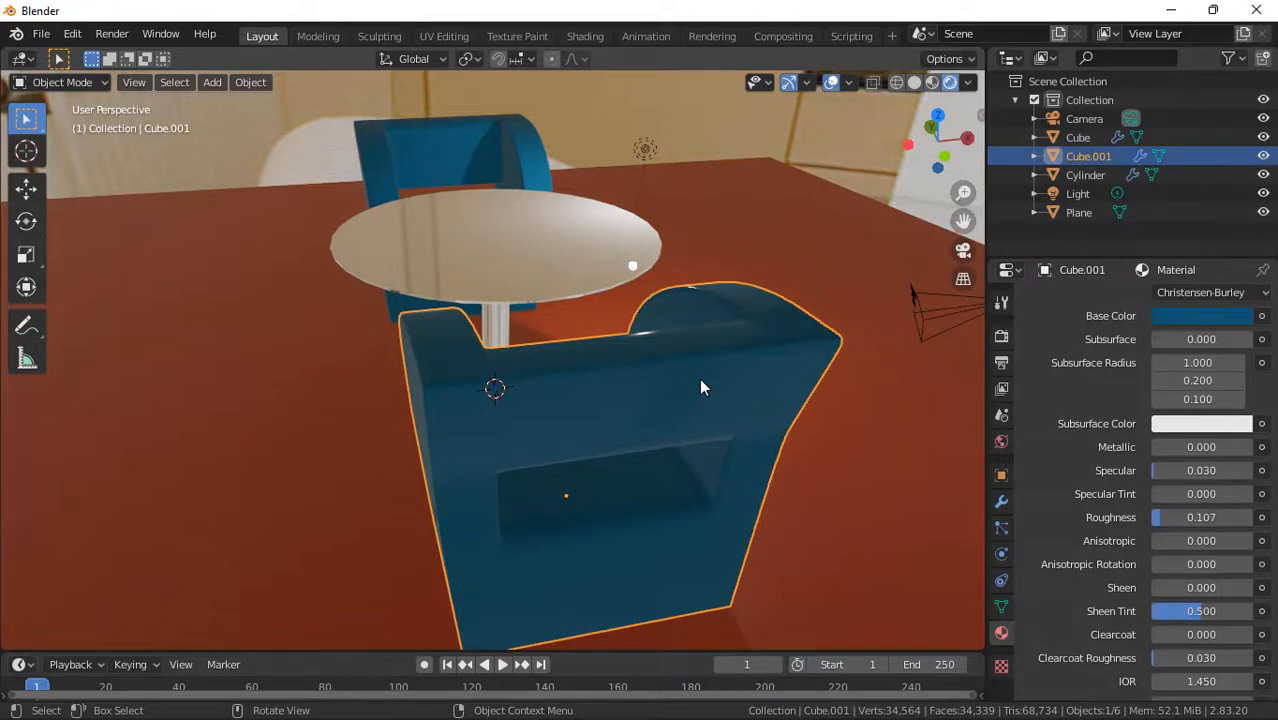
{"action": "key", "text": "shift+d"}
{"action": "right_click", "coordinate": [701, 388]}
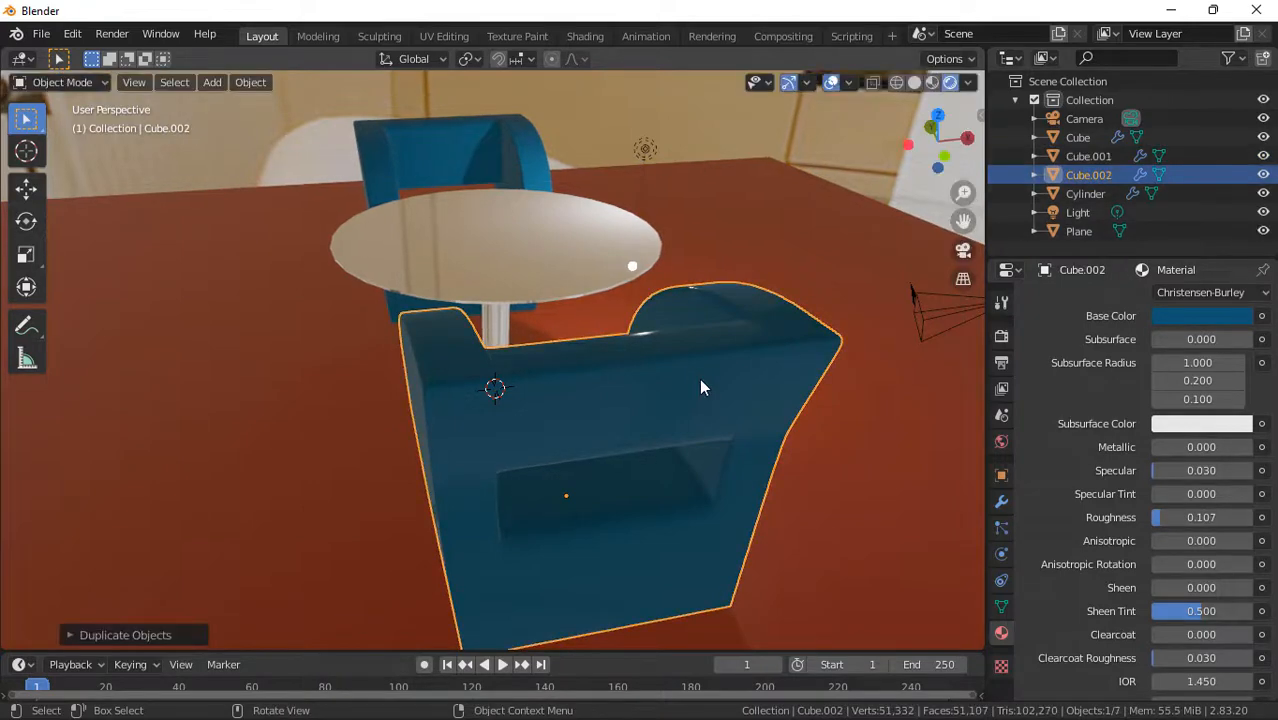
{"action": "key", "text": "r"}
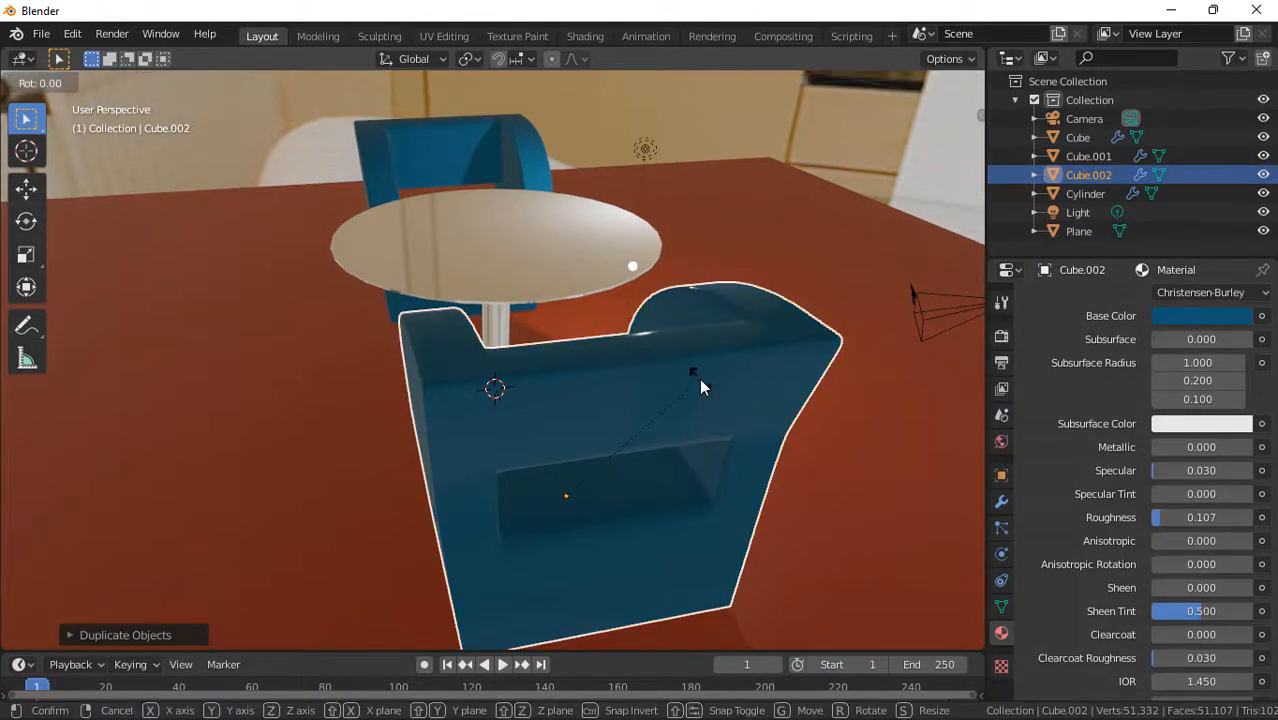
{"action": "type", "text": "z"}
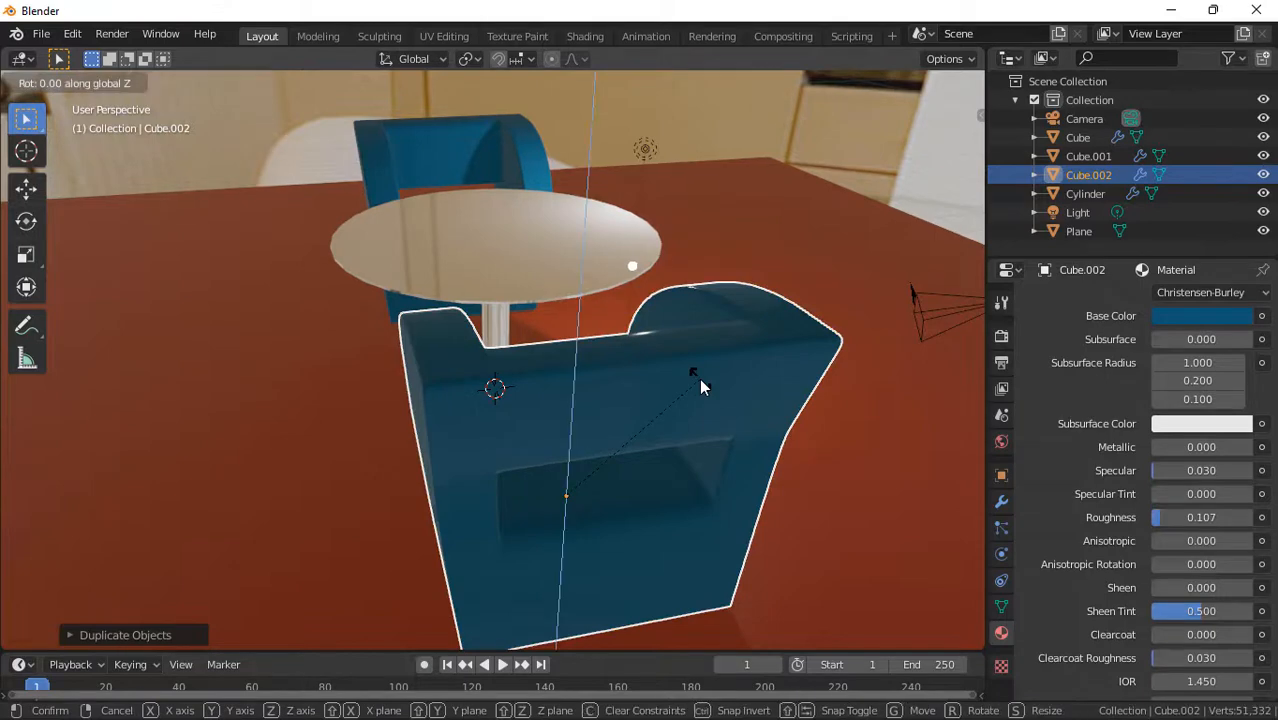
{"action": "type", "text": "90"}
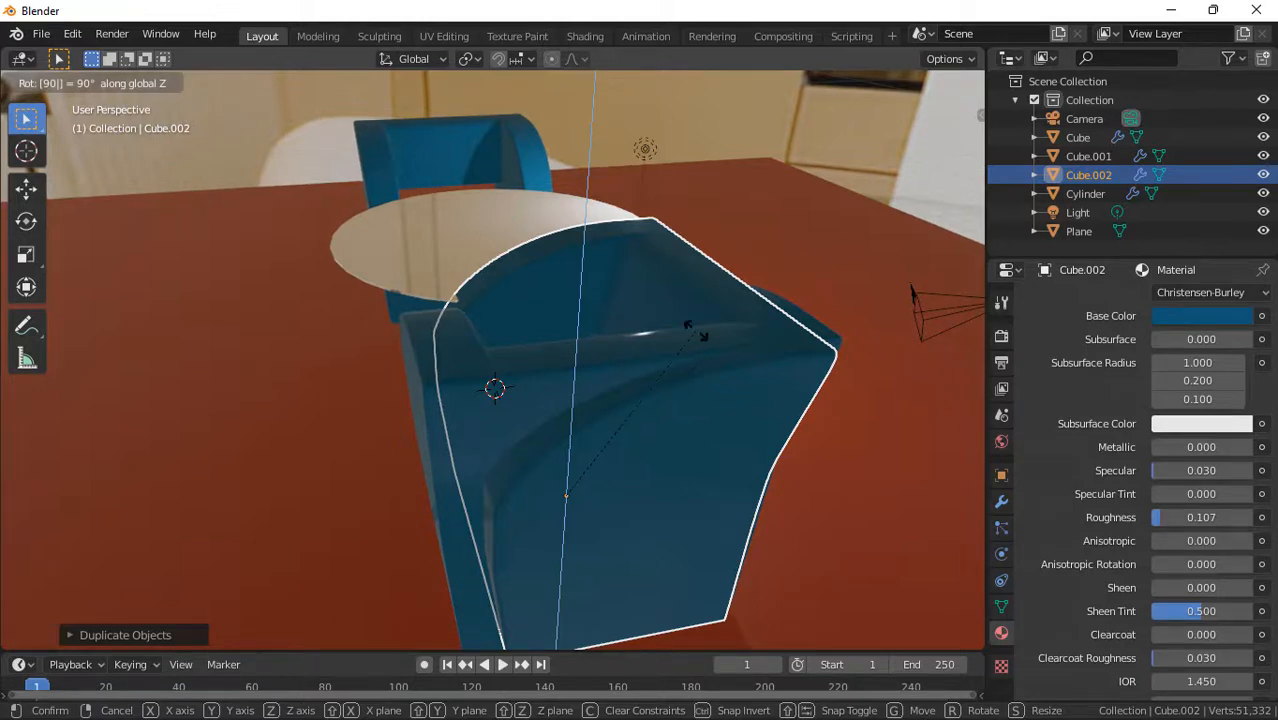
{"action": "key", "text": "Return"}
- Rotate the third armchair freehand about the global Z axis until its seat faces roughly toward positive X
{"action": "key", "text": "r"}
{"action": "key", "text": "z"}
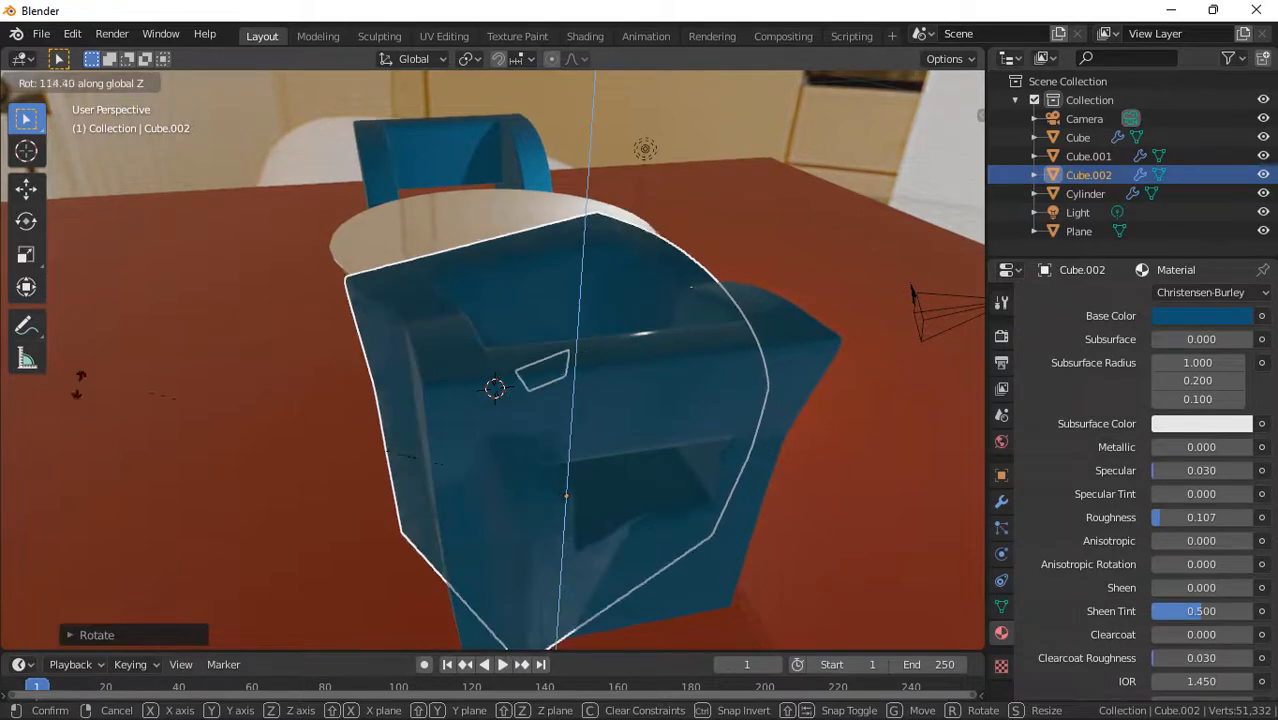
{"action": "key", "text": "Return"}
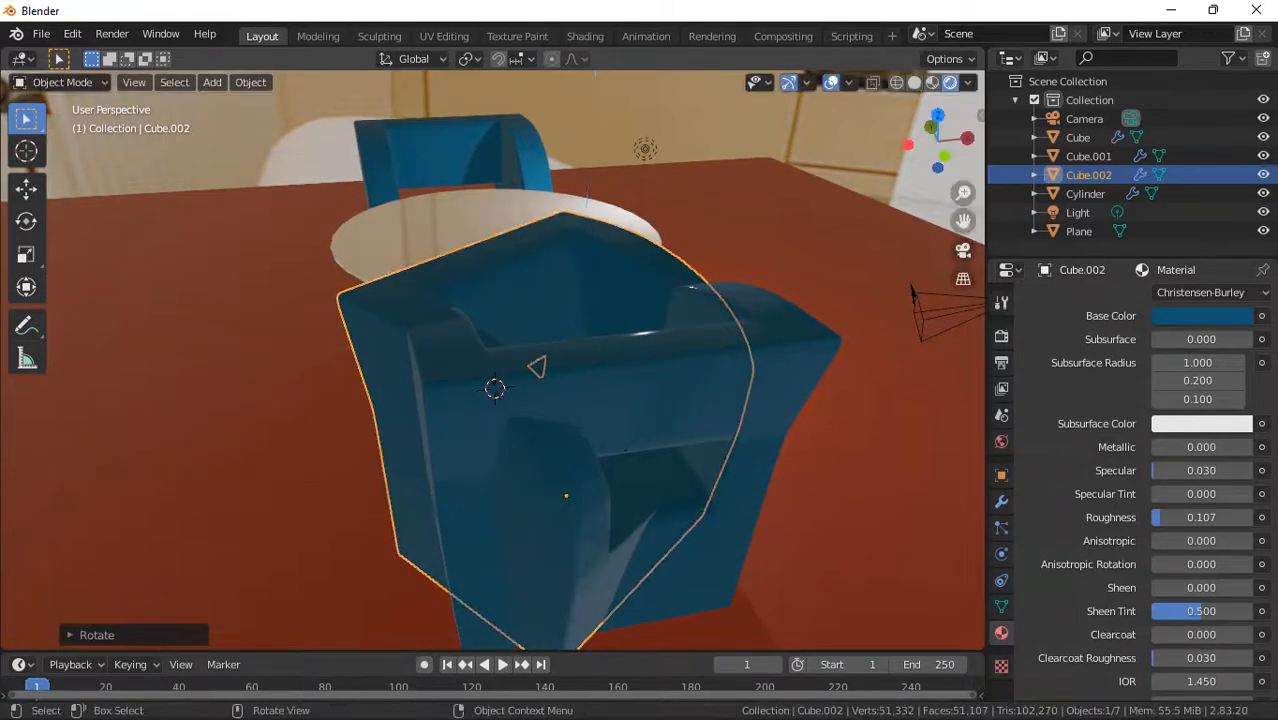
{"action": "key", "text": "r"}
{"action": "key", "text": "z"}
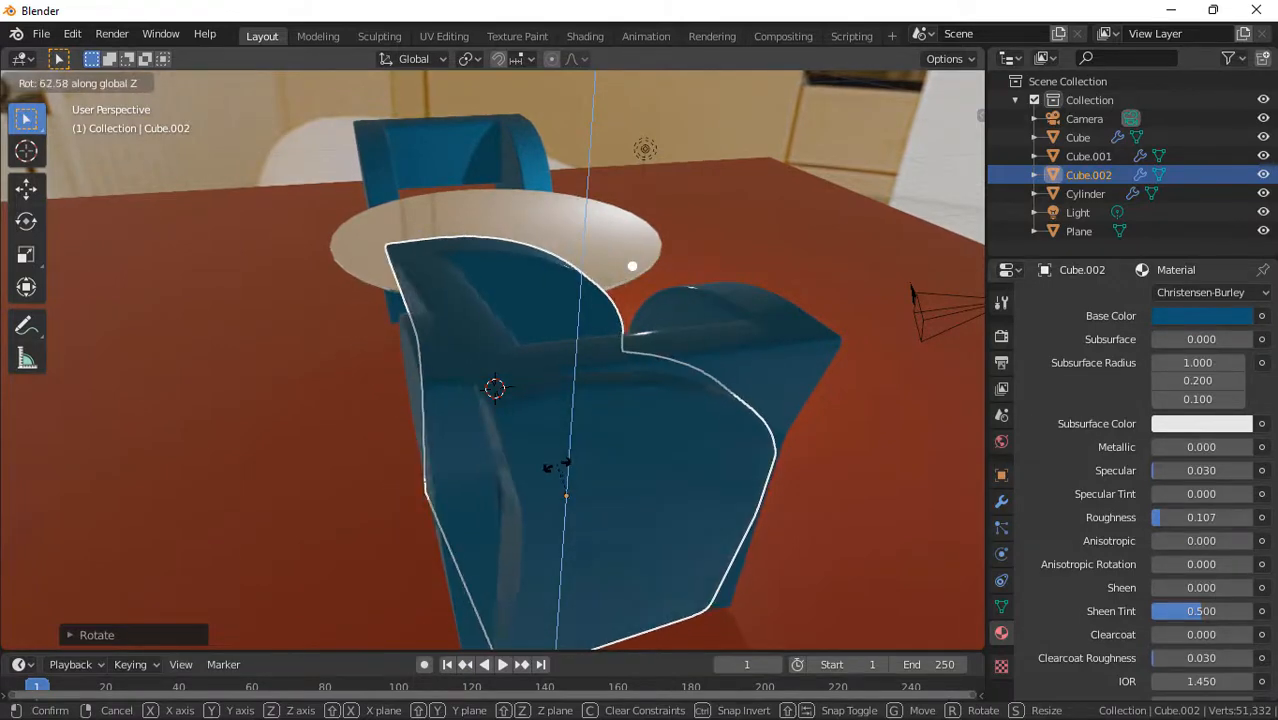
{"action": "left_click", "coordinate": [560, 466]}
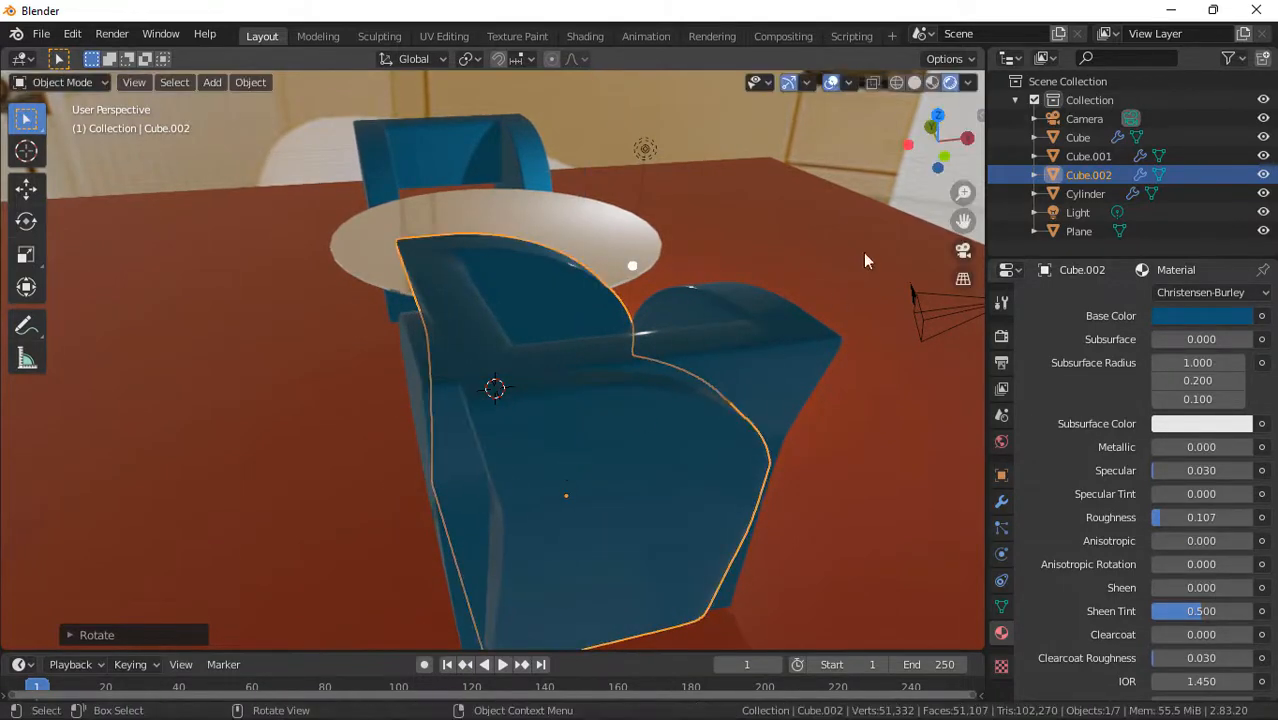
- Move the third armchair about 5 m along the negative X axis in the front view
{"action": "left_click", "coordinate": [946, 155]}
{"action": "left_click", "coordinate": [946, 152]}
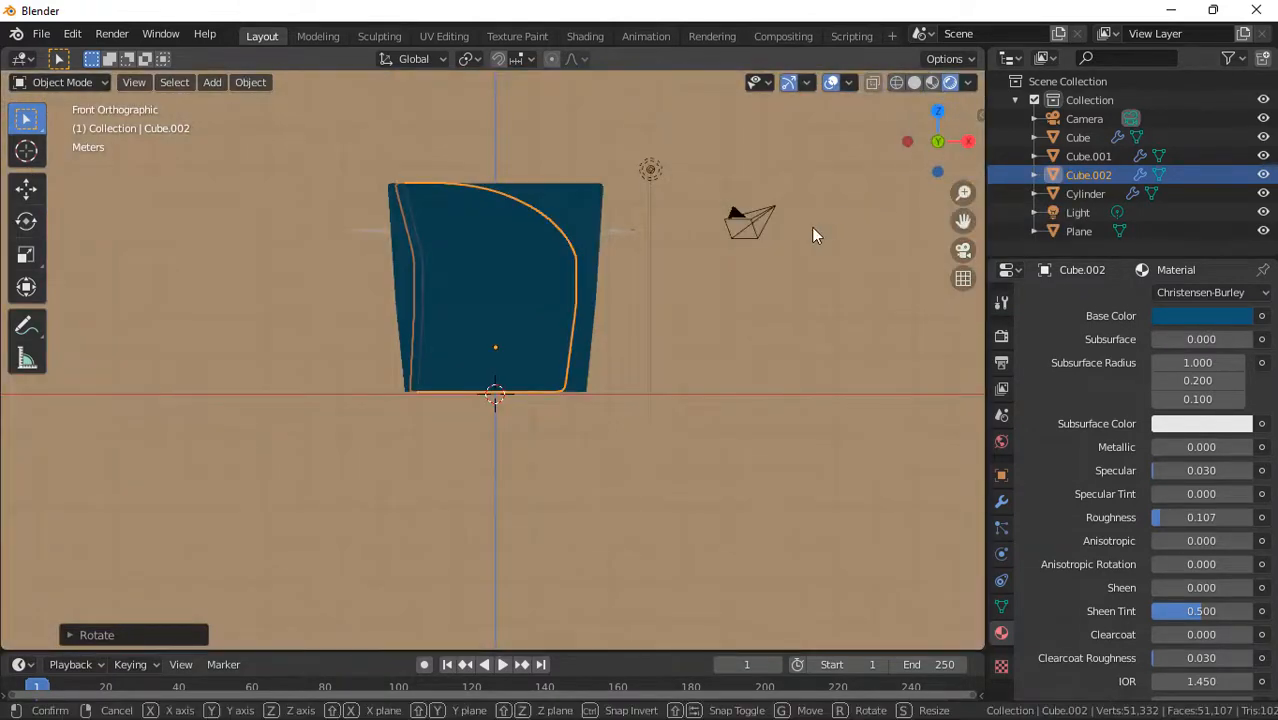
{"action": "key", "text": "g"}
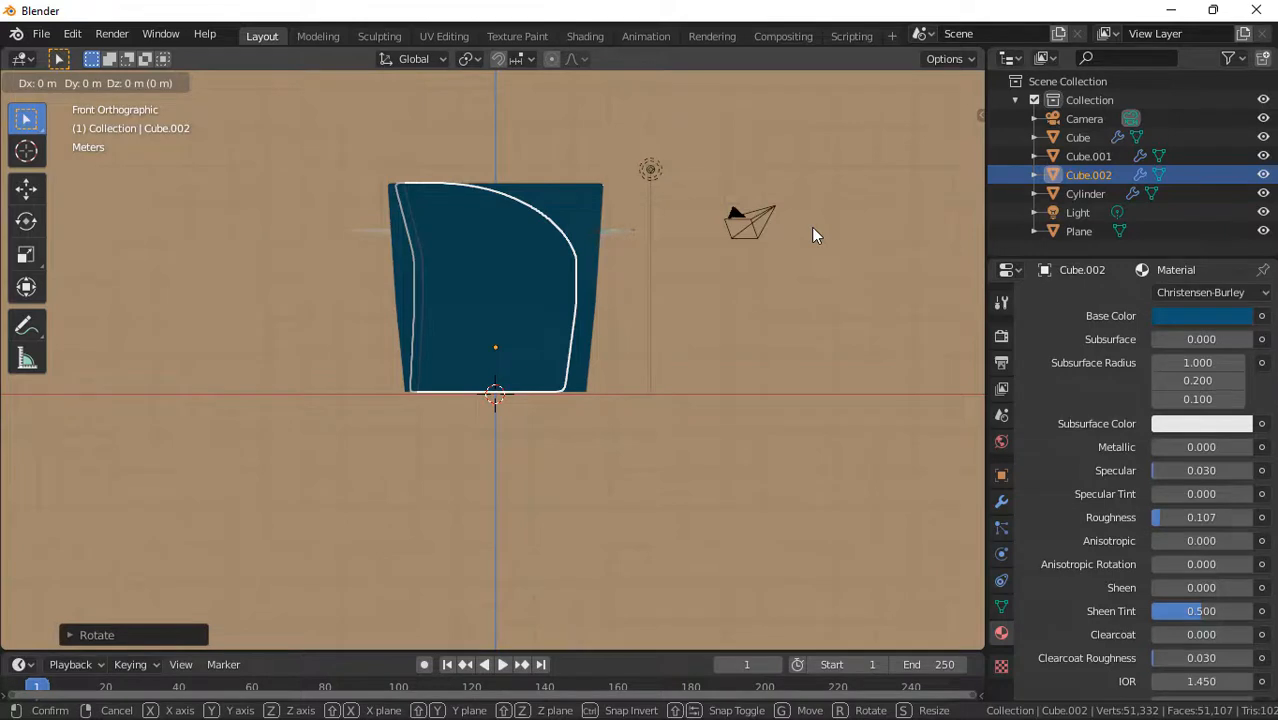
{"action": "key", "text": "x"}
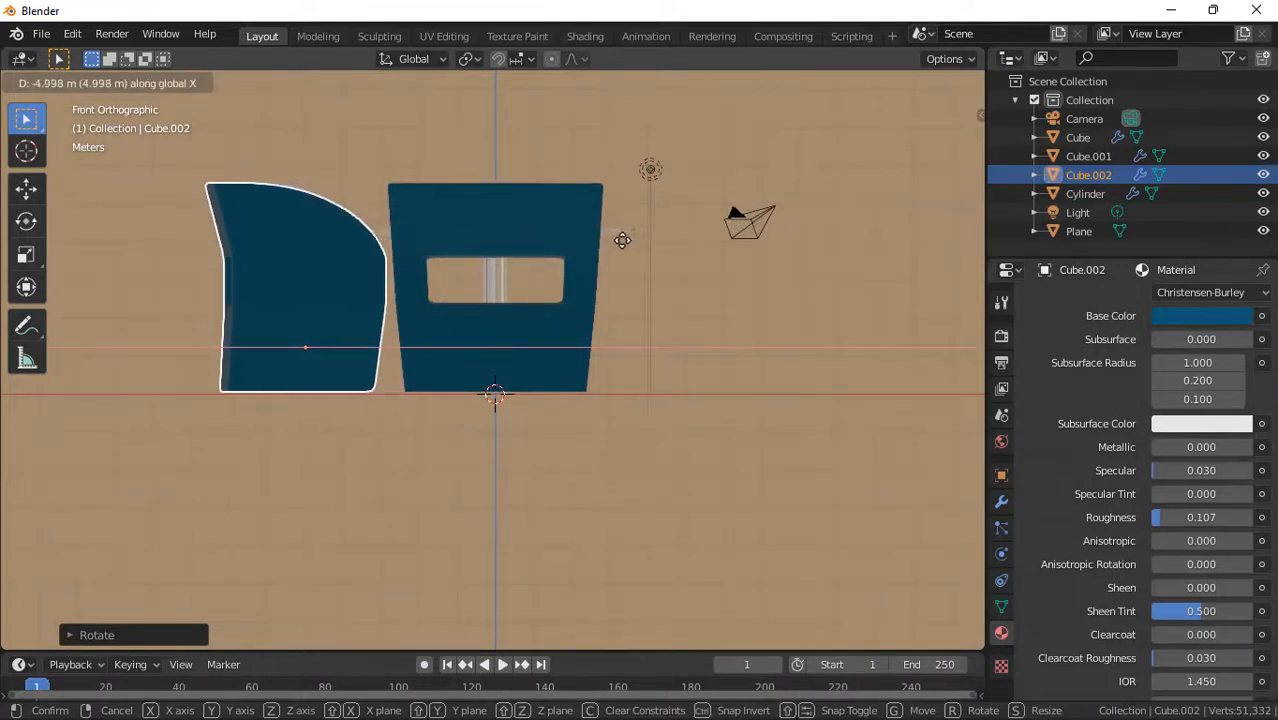
{"action": "left_click", "coordinate": [622, 240]}
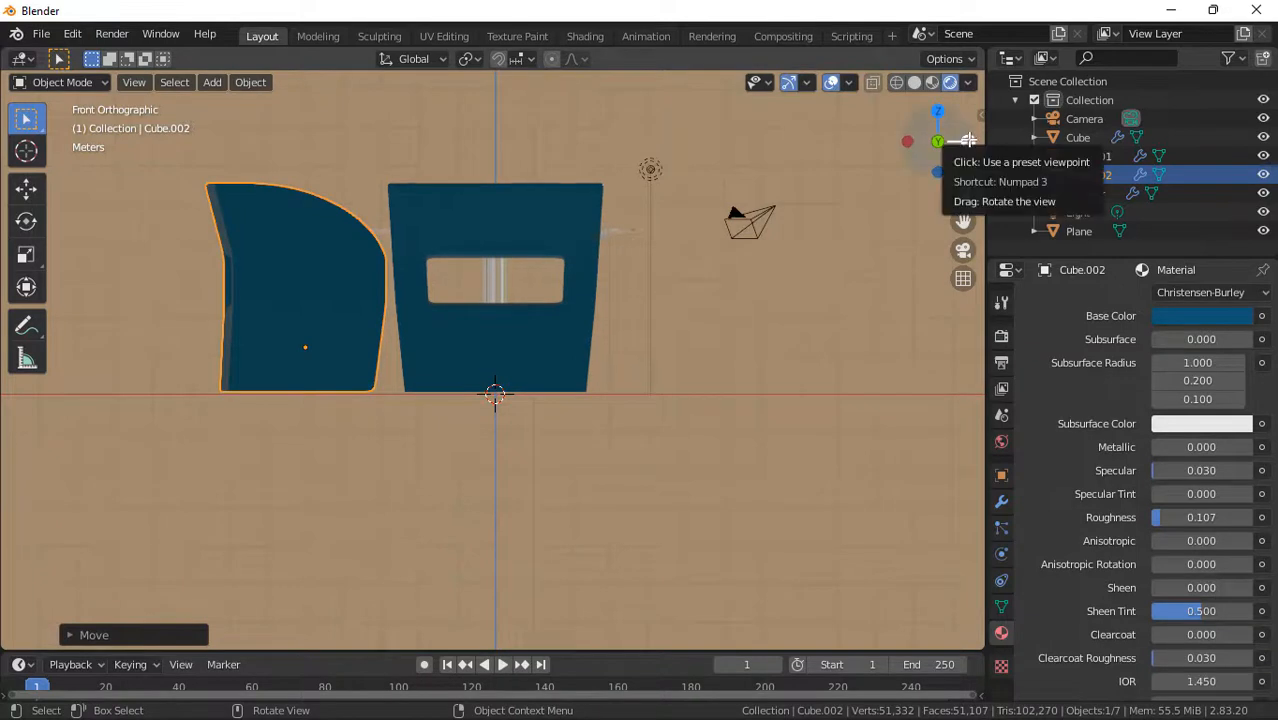
- Move the third armchair along the positive Y axis until it lines up with the table, and check the arrangement through the camera
{"action": "left_click", "coordinate": [968, 141]}
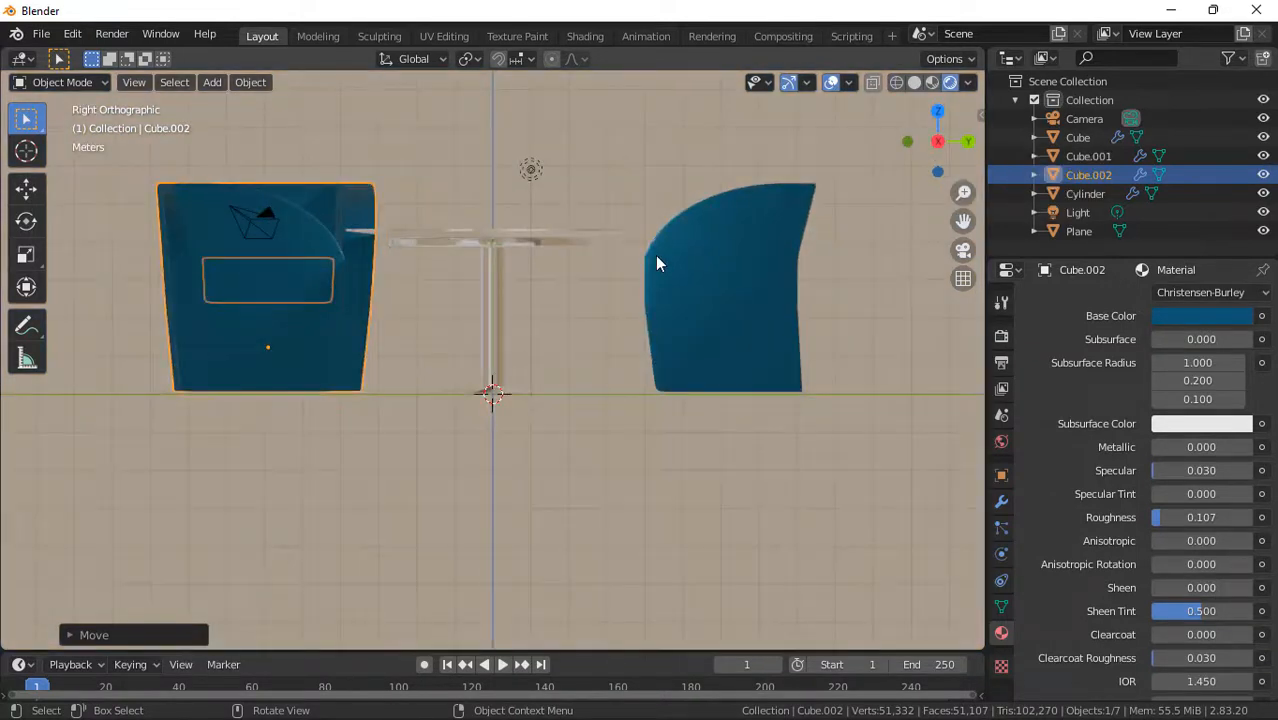
{"action": "key", "text": "g"}
{"action": "key", "text": "y"}
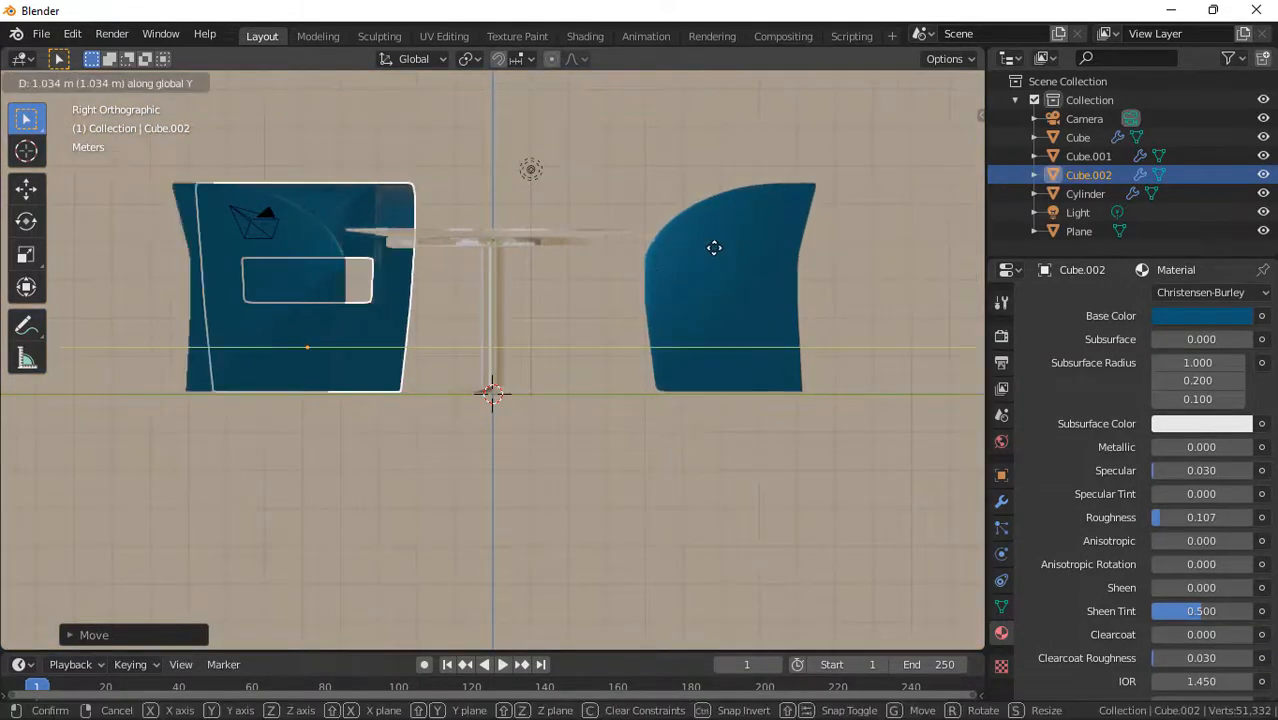
{"action": "left_click", "coordinate": [872, 262]}
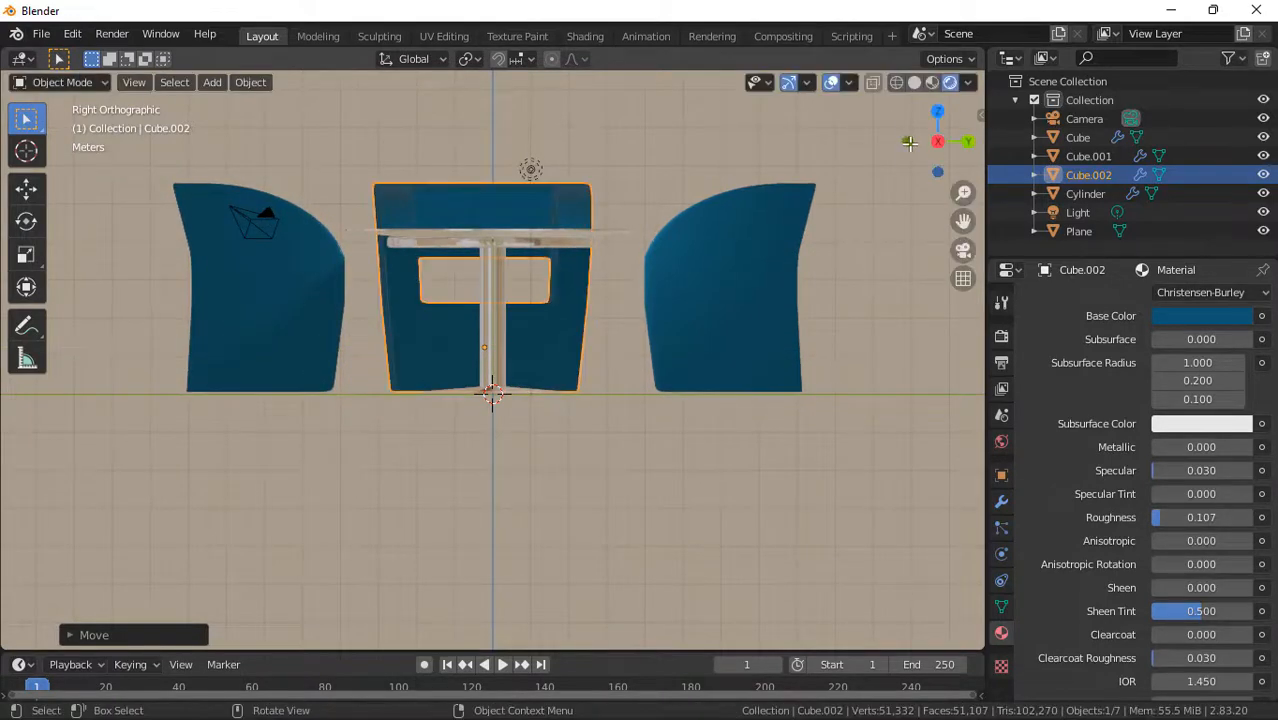
{"action": "left_click_drag", "start_coordinate": [929, 140], "coordinate": [906, 186]}
{"action": "left_click", "coordinate": [963, 251]}
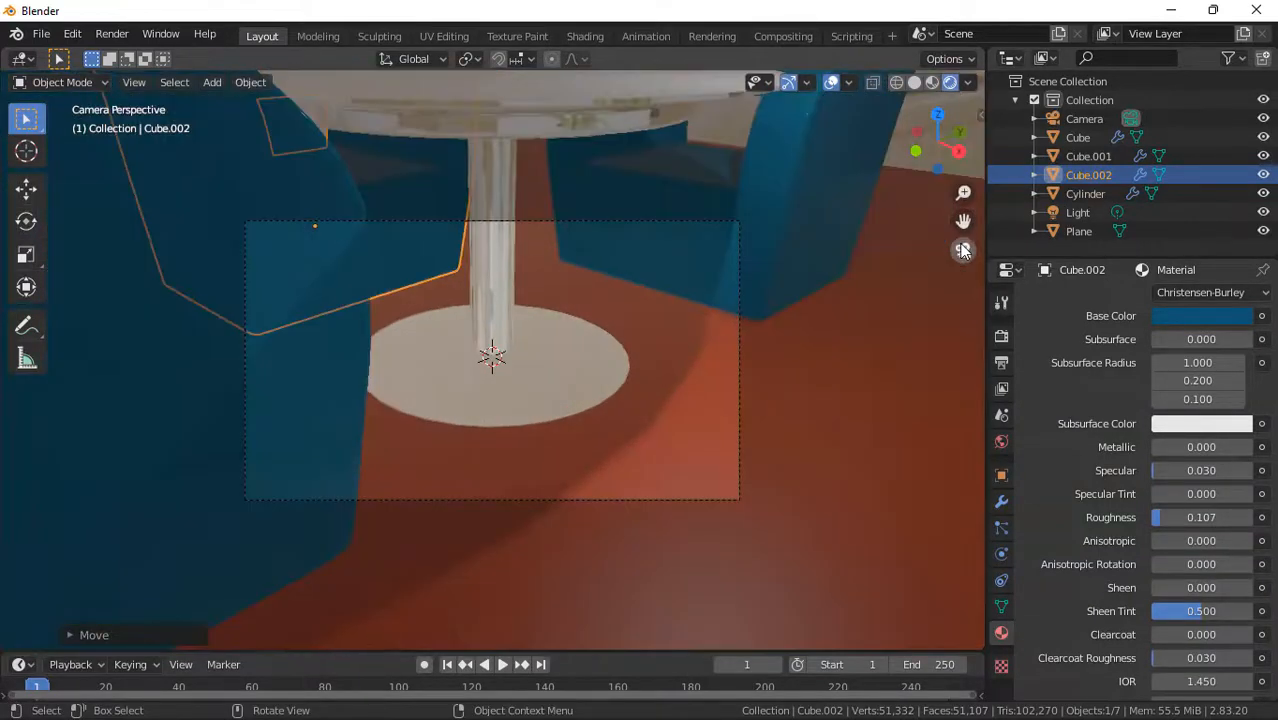
{"action": "left_click", "coordinate": [919, 152]}
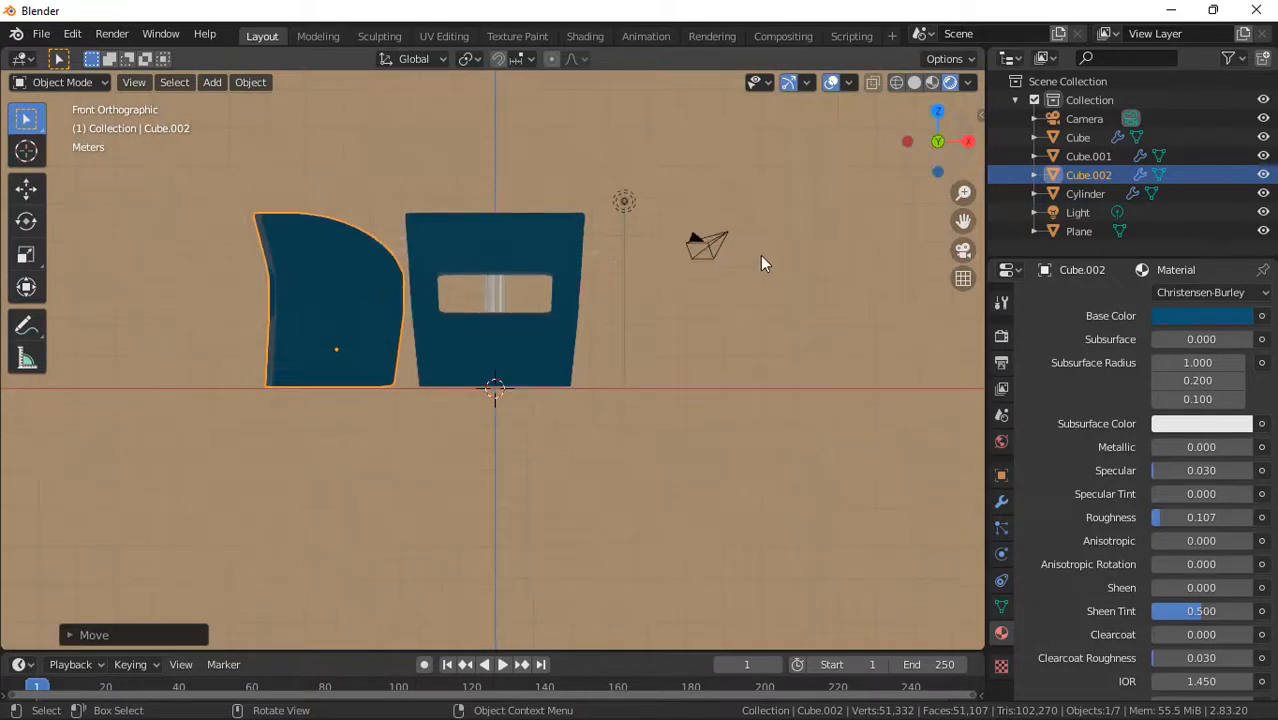
- Rotate the camera freely with trackball rotation until it looks along the negative X axis toward the table
{"action": "left_click", "coordinate": [713, 247]}
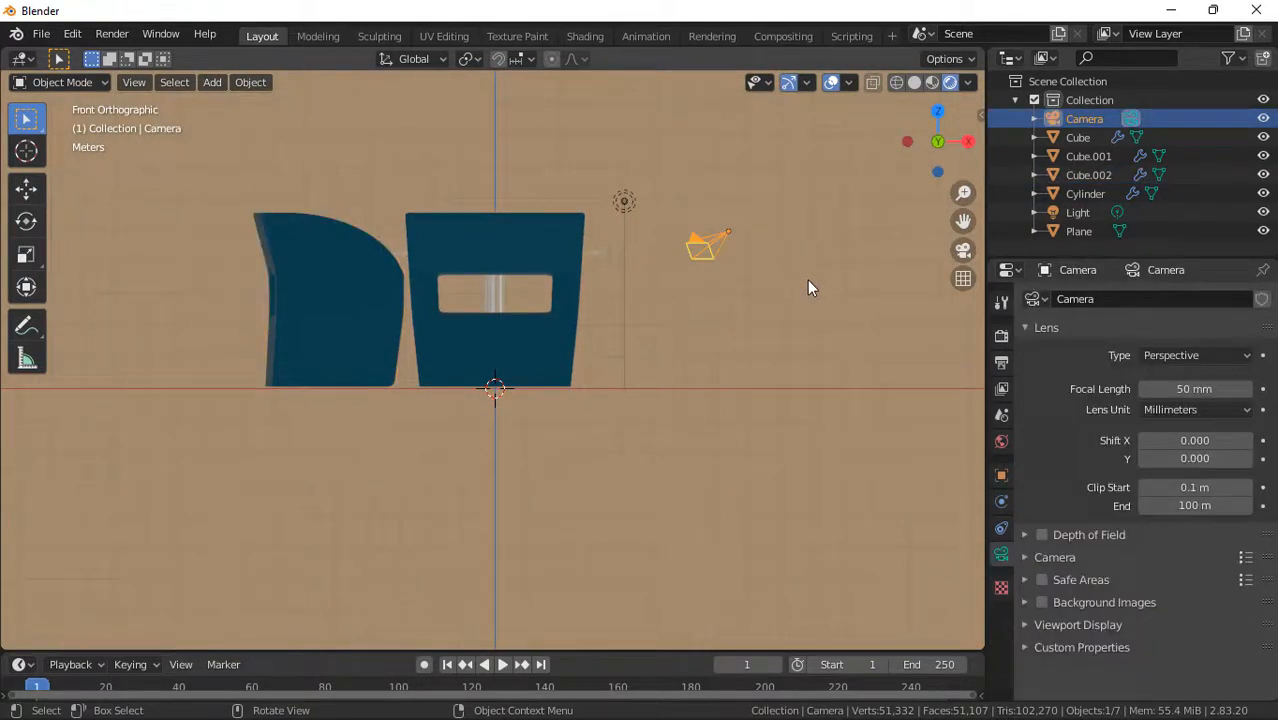
{"action": "key", "text": "r"}
{"action": "key", "text": "r"}
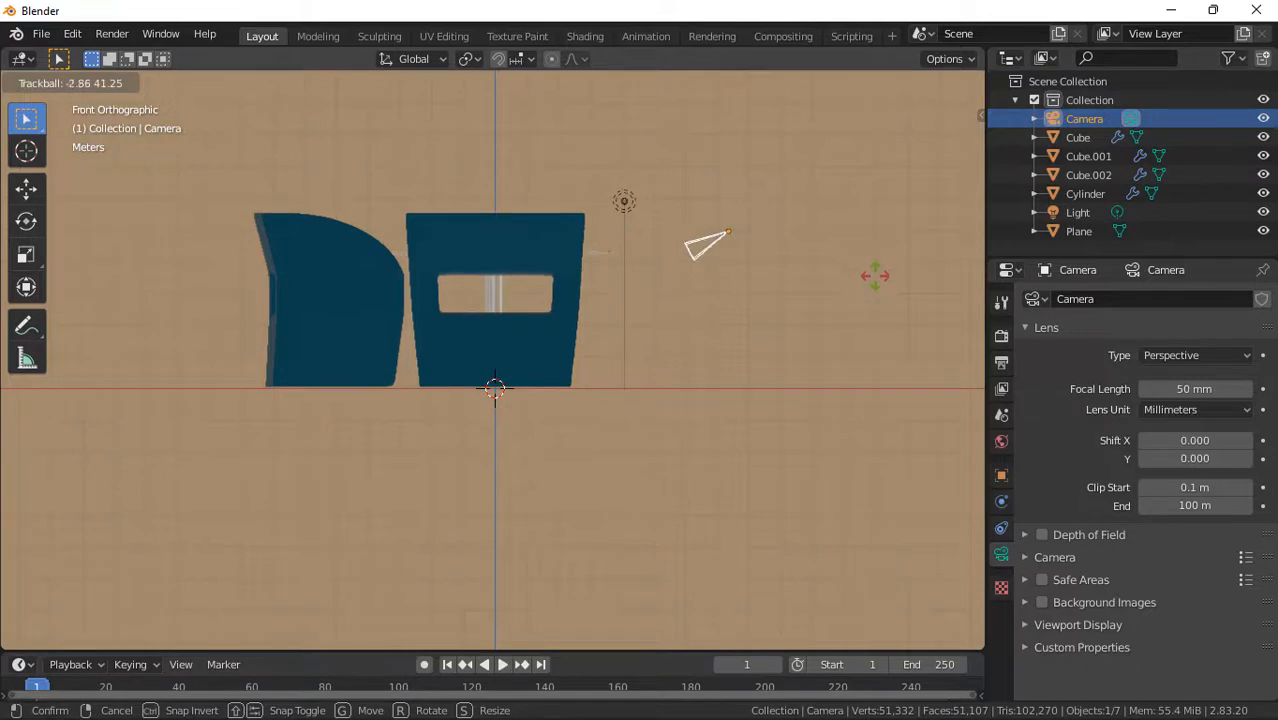
{"action": "left_click", "coordinate": [875, 279]}
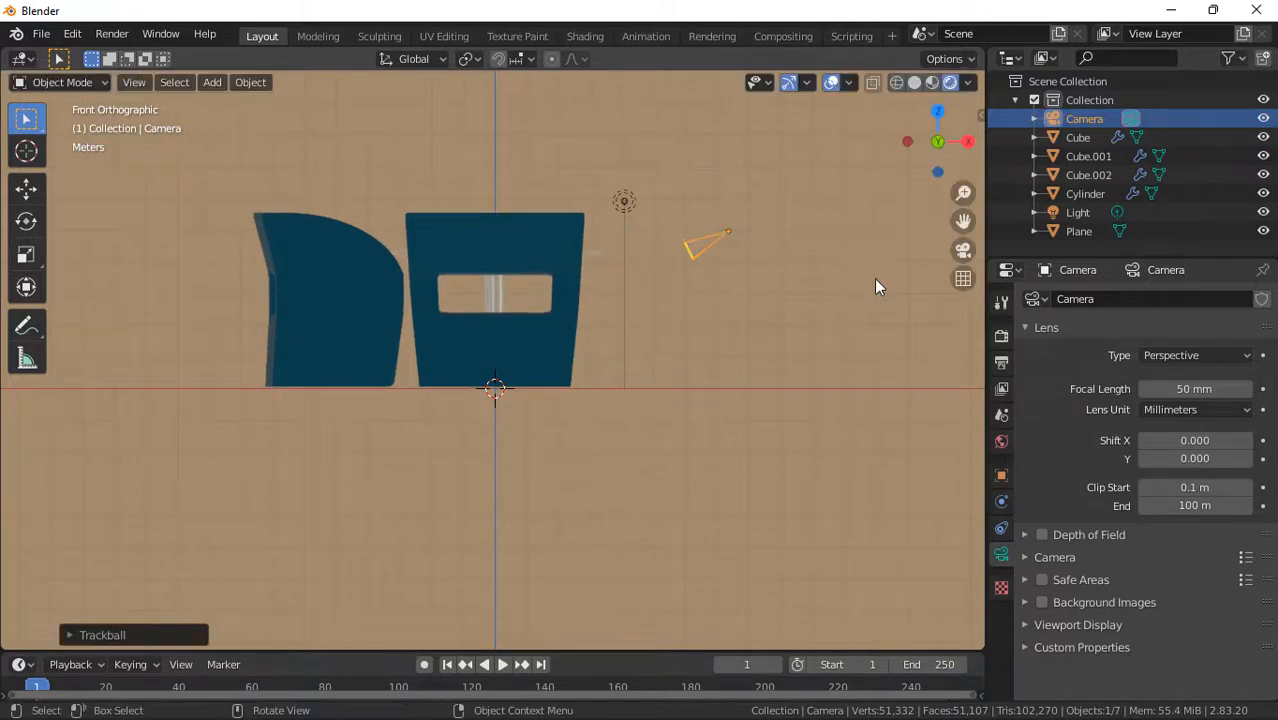
- Move the camera along the positive Y axis in the right view until it is centered on the table
{"action": "left_click_drag", "start_coordinate": [940, 141], "coordinate": [960, 141]}
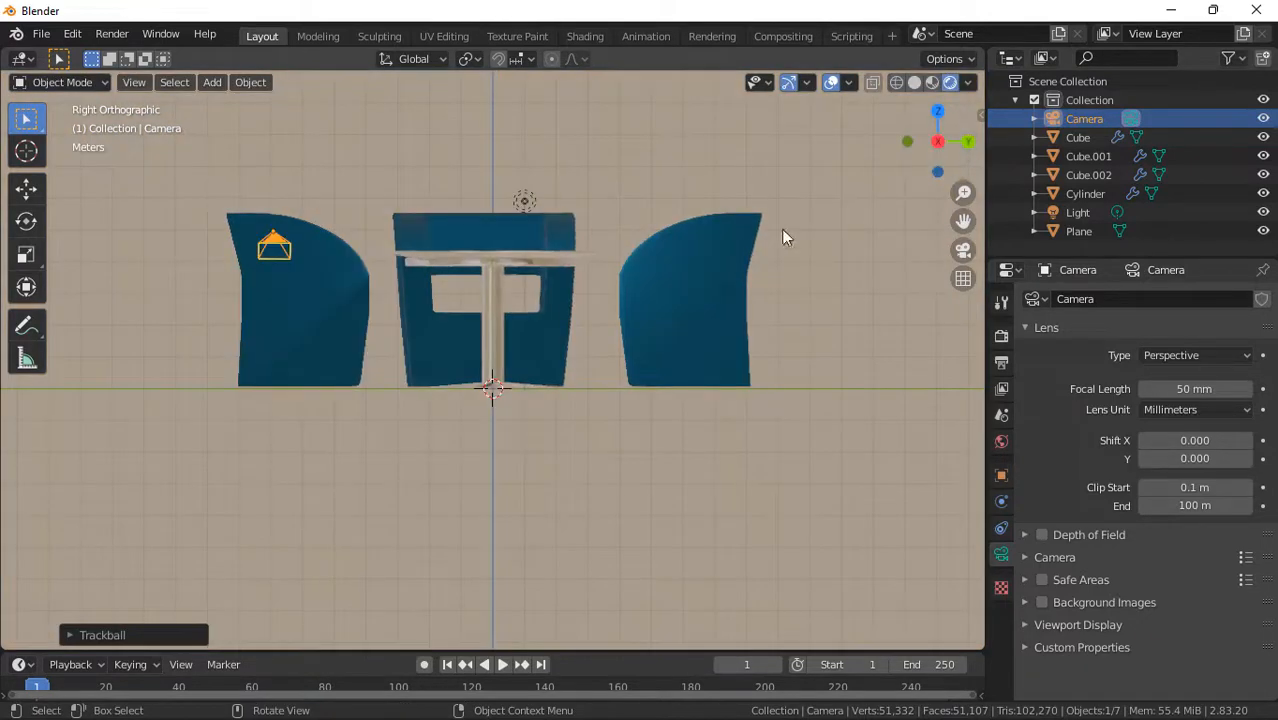
{"action": "key", "text": "g"}
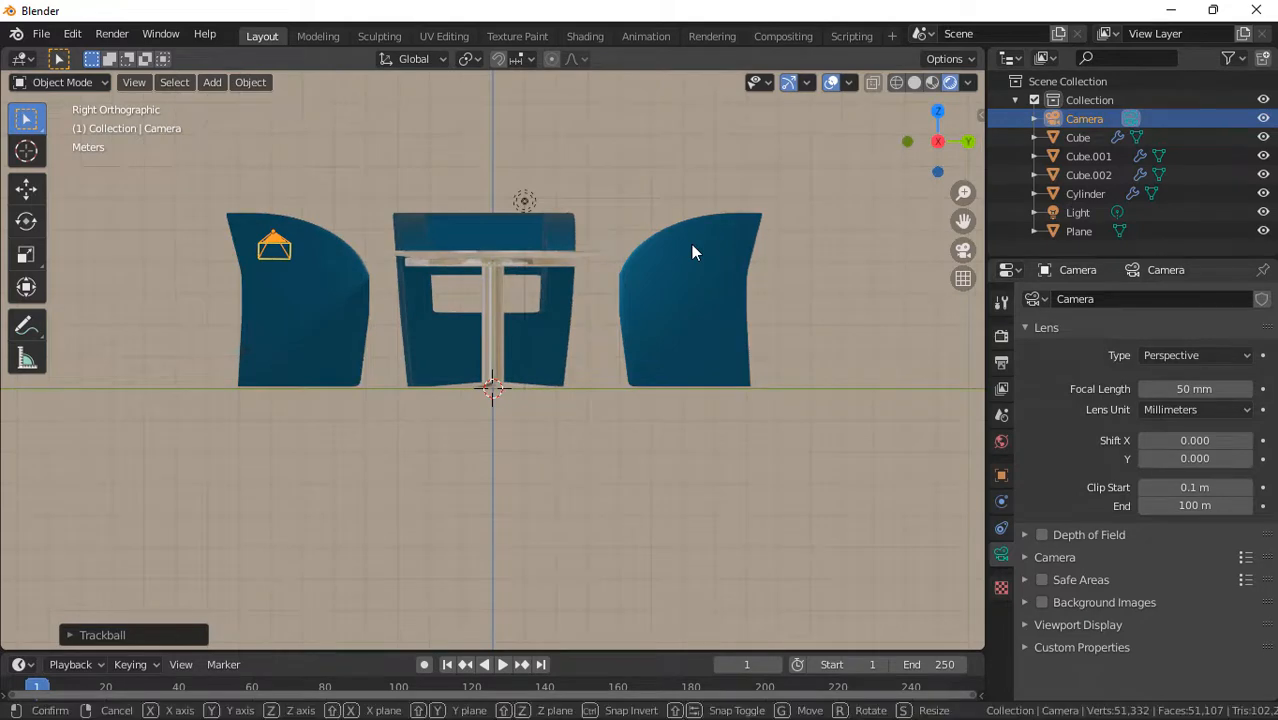
{"action": "key", "text": "y"}
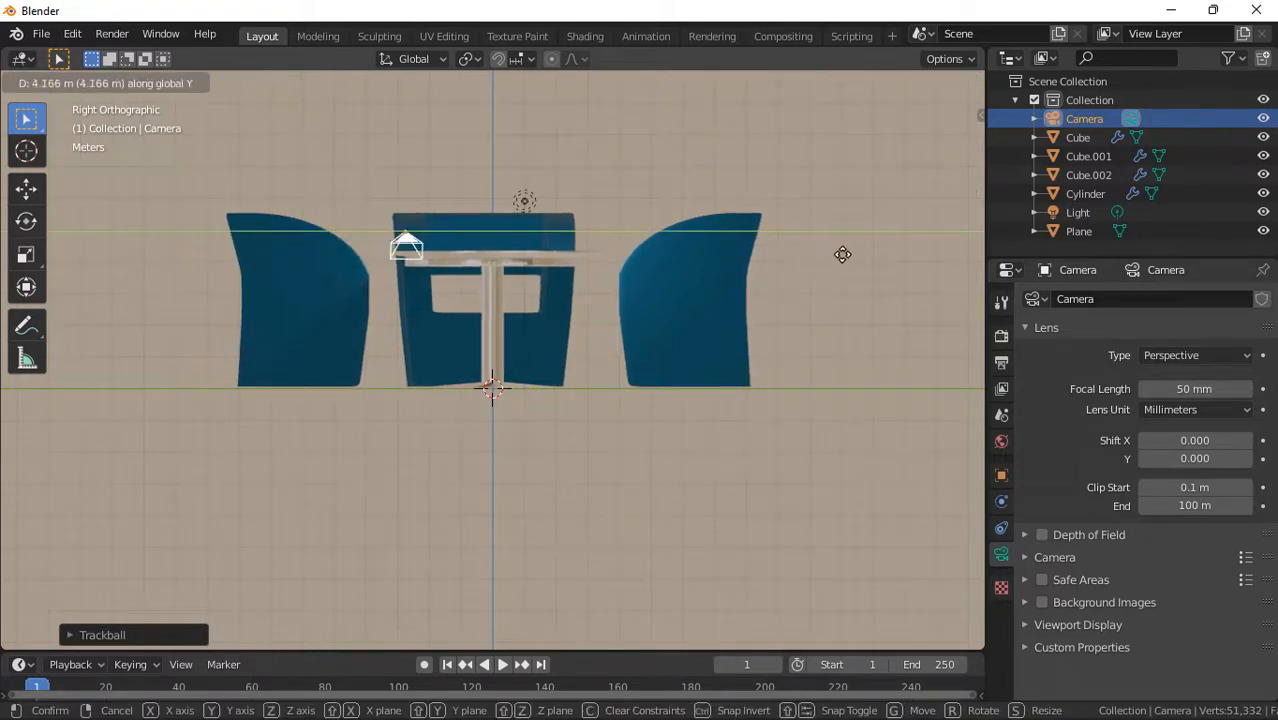
{"action": "left_click", "coordinate": [916, 267]}
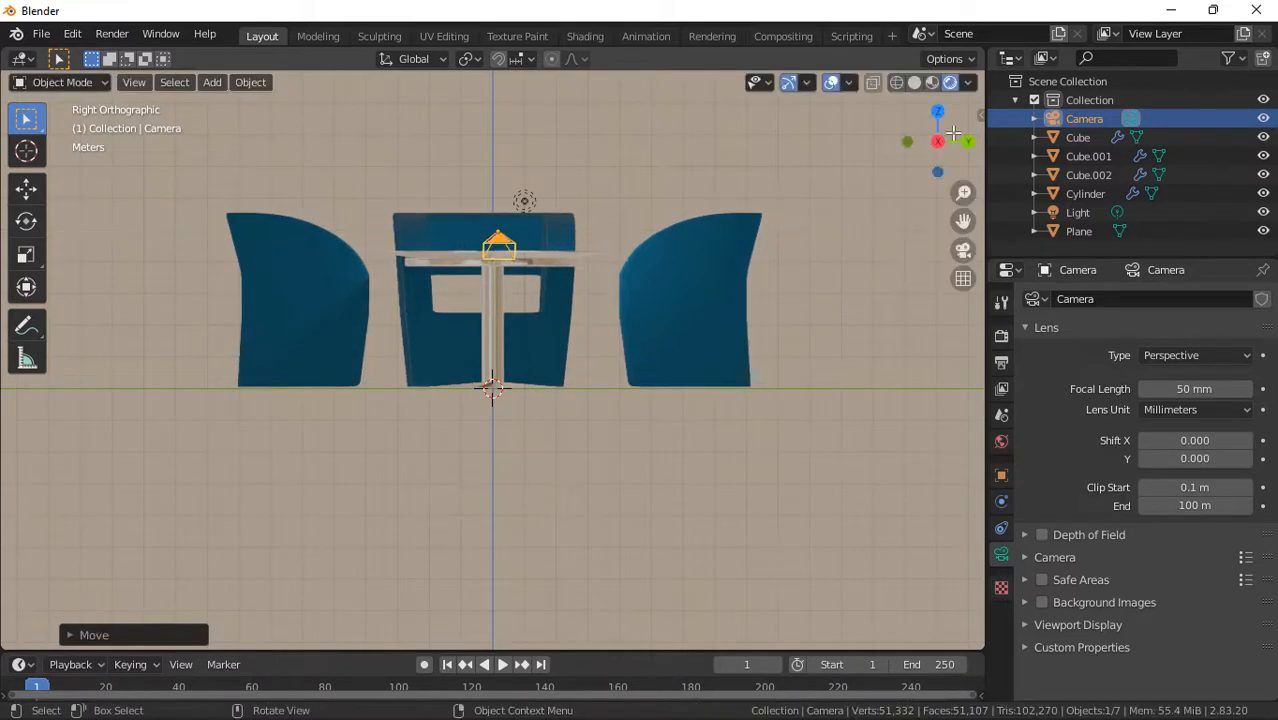
- Move the camera along the positive X axis in the front view, farther away from the table and armchairs
{"action": "left_click", "coordinate": [906, 141]}
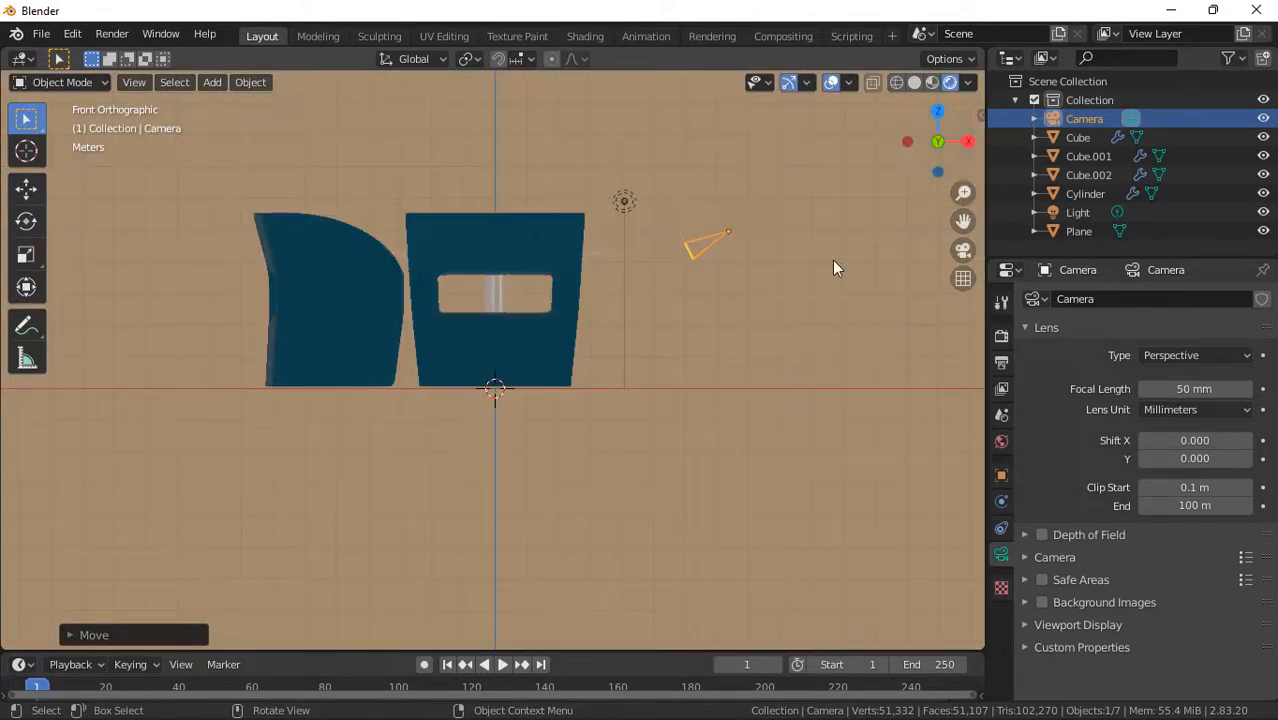
{"action": "key", "text": "g"}
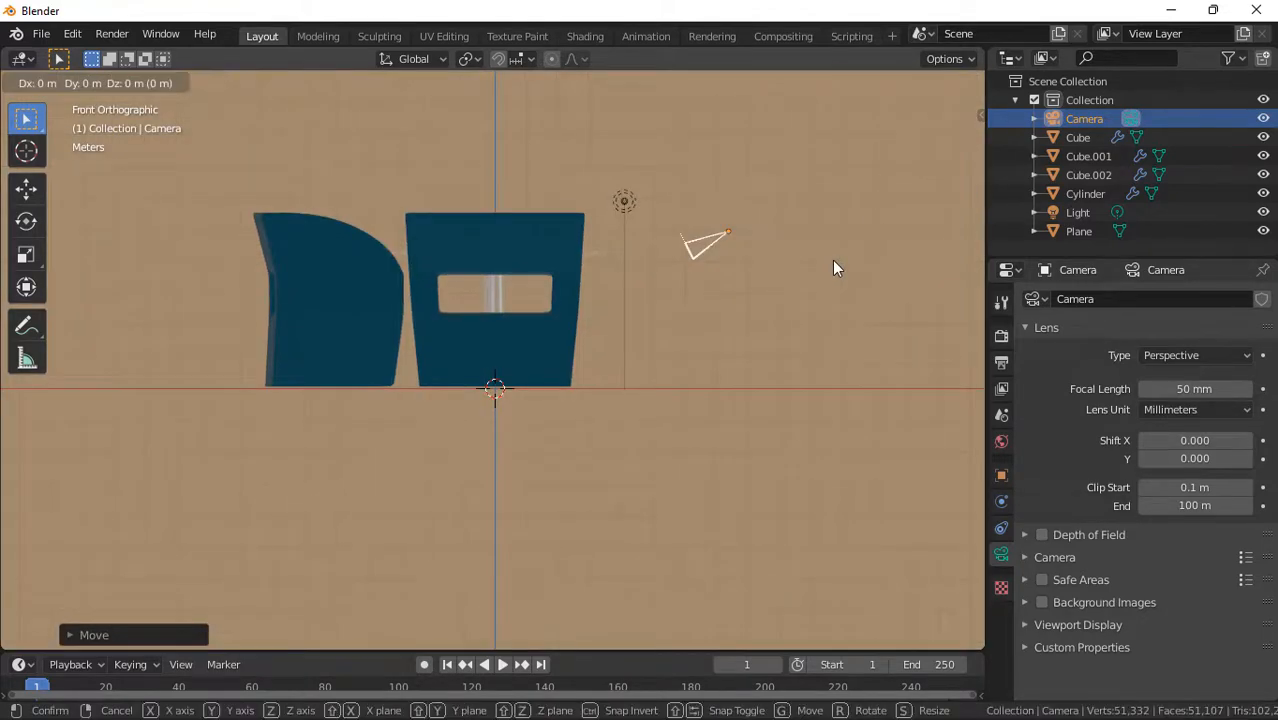
{"action": "key", "text": "x"}
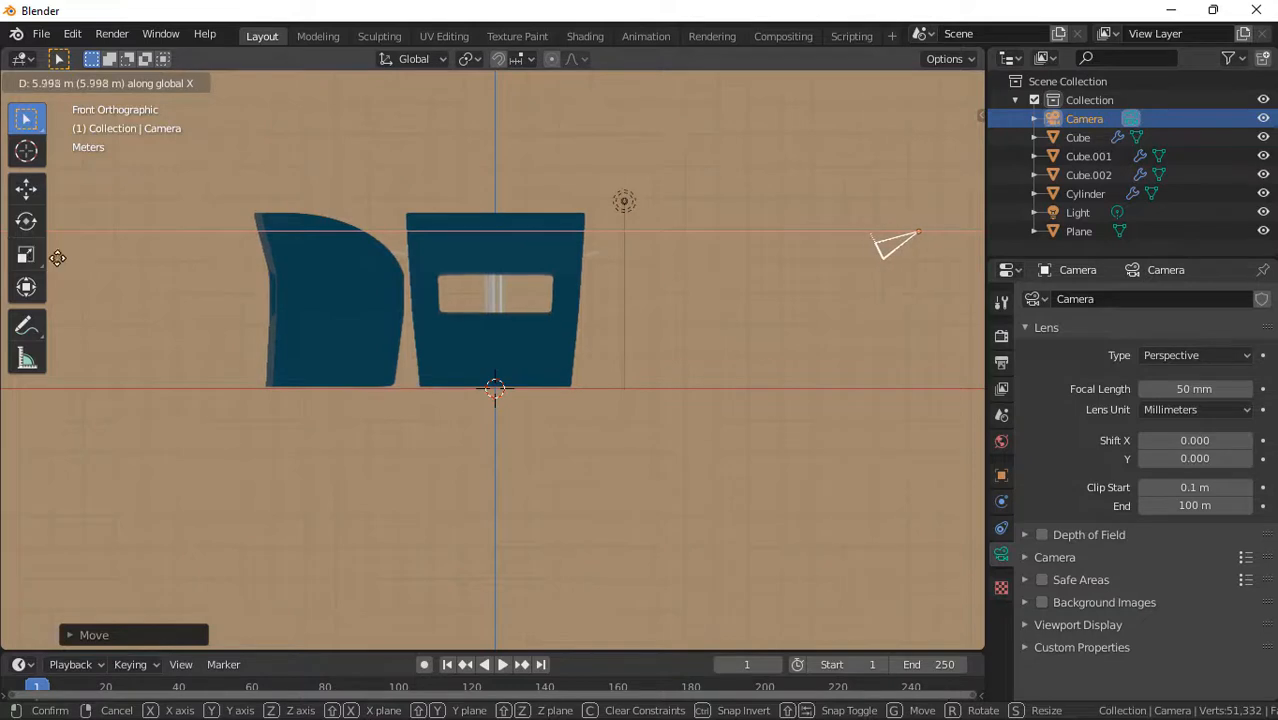
{"action": "left_click", "coordinate": [68, 260]}
- Tilt the camera upward to a flatter downward angle in the front view and scale it up to more than twice its size
{"action": "key", "text": "r"}
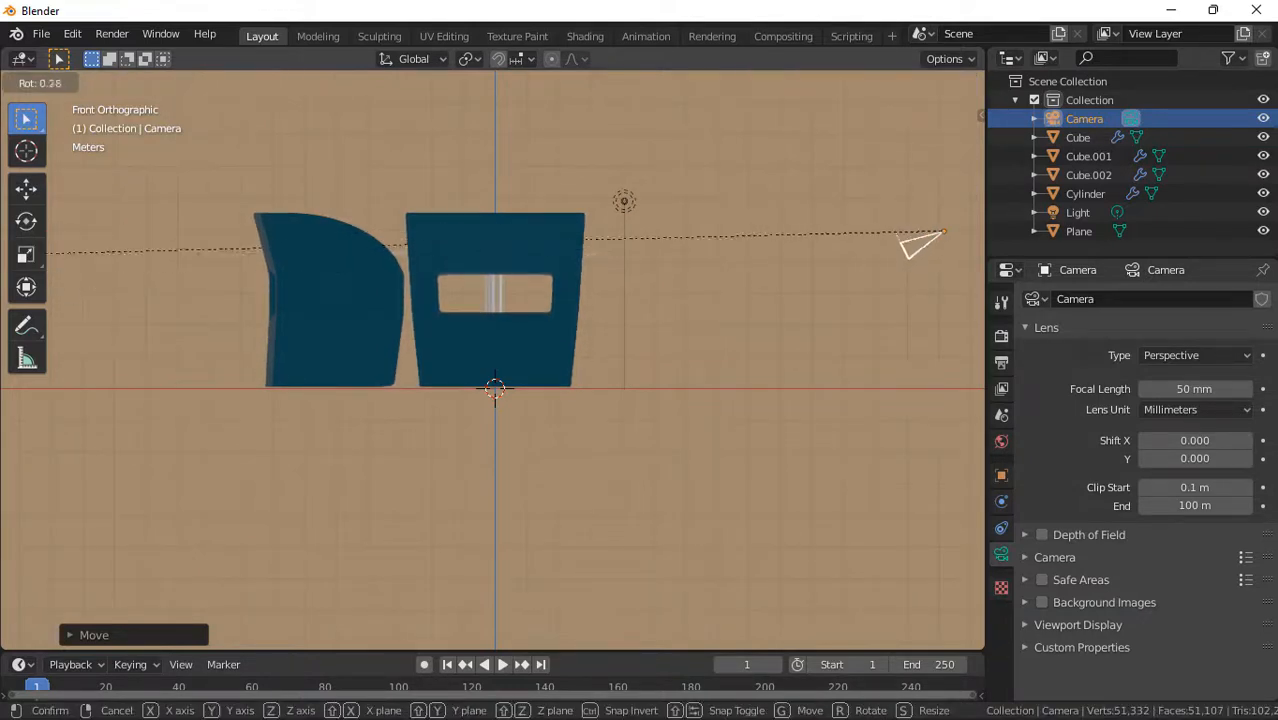
{"action": "left_click", "coordinate": [951, 630]}
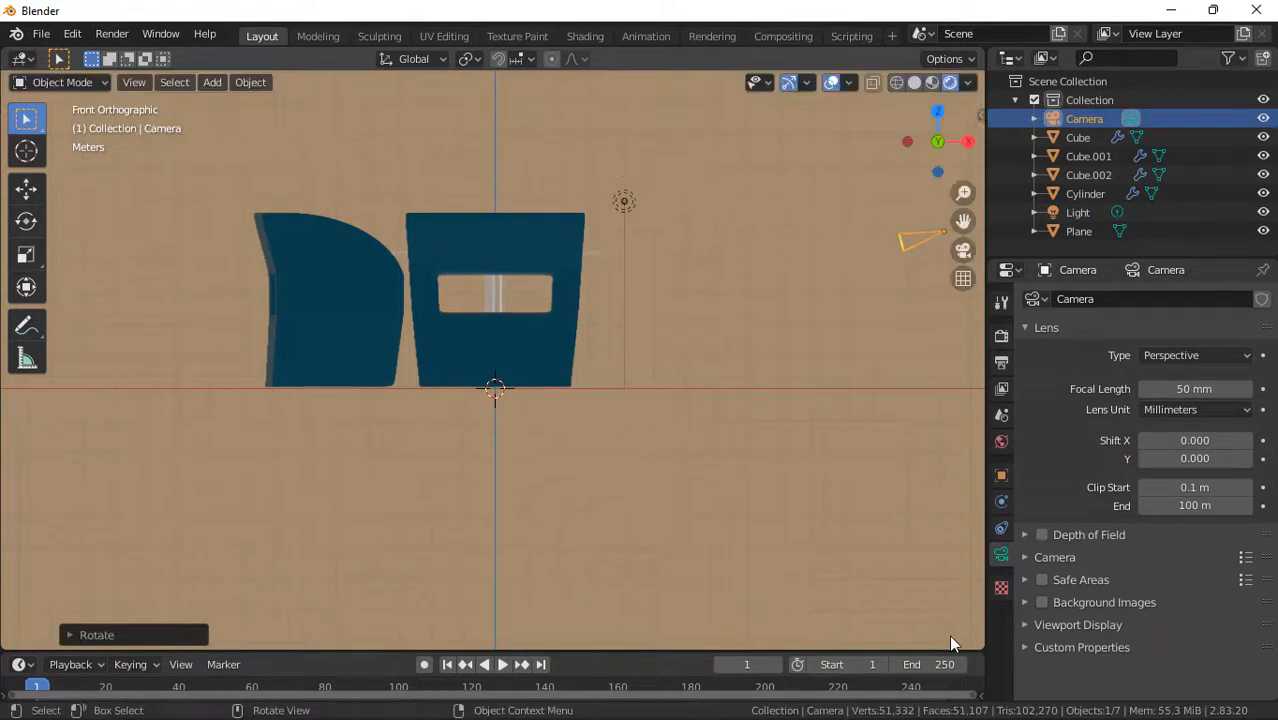
{"action": "key", "text": "s"}
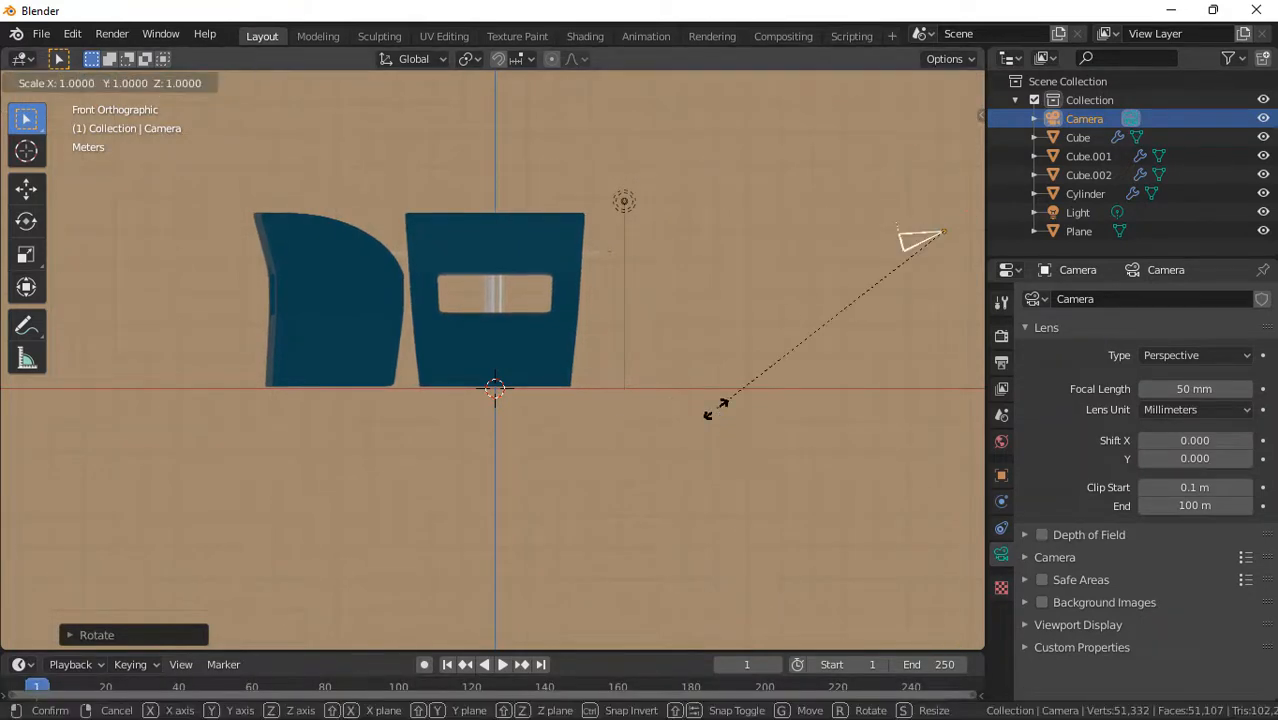
{"action": "left_click", "coordinate": [272, 546]}
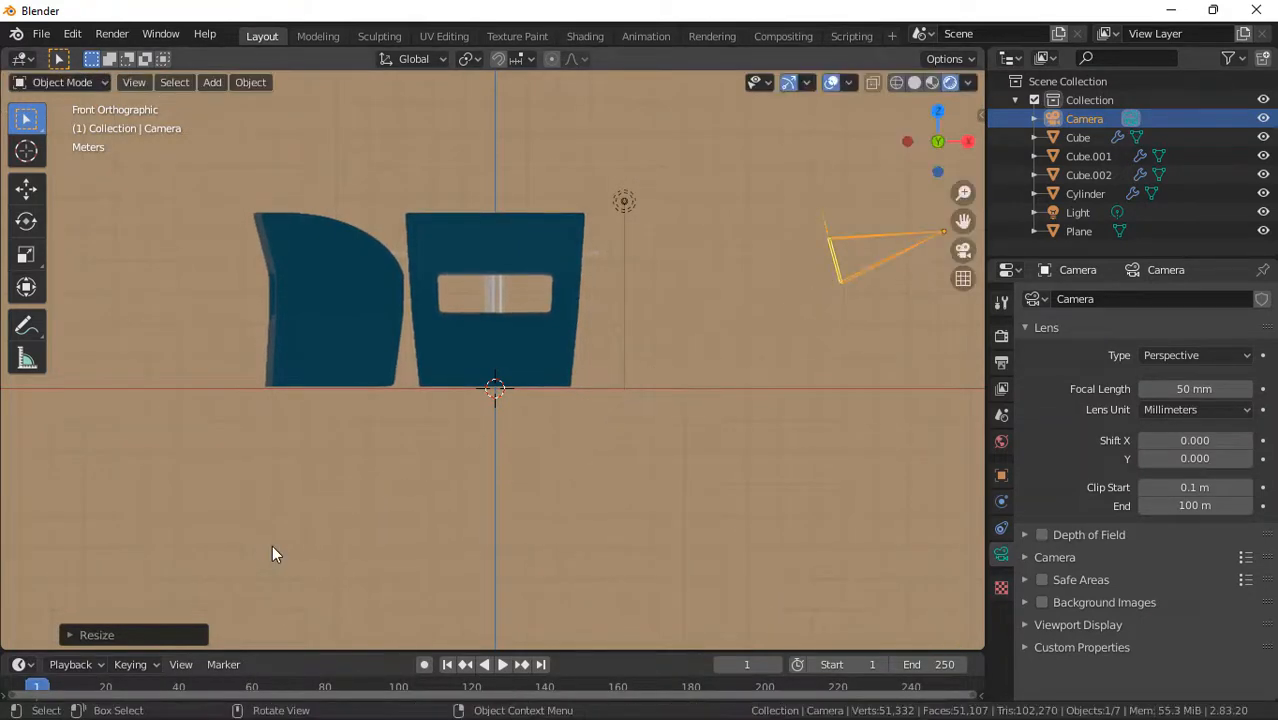
{"action": "key", "text": "r"}
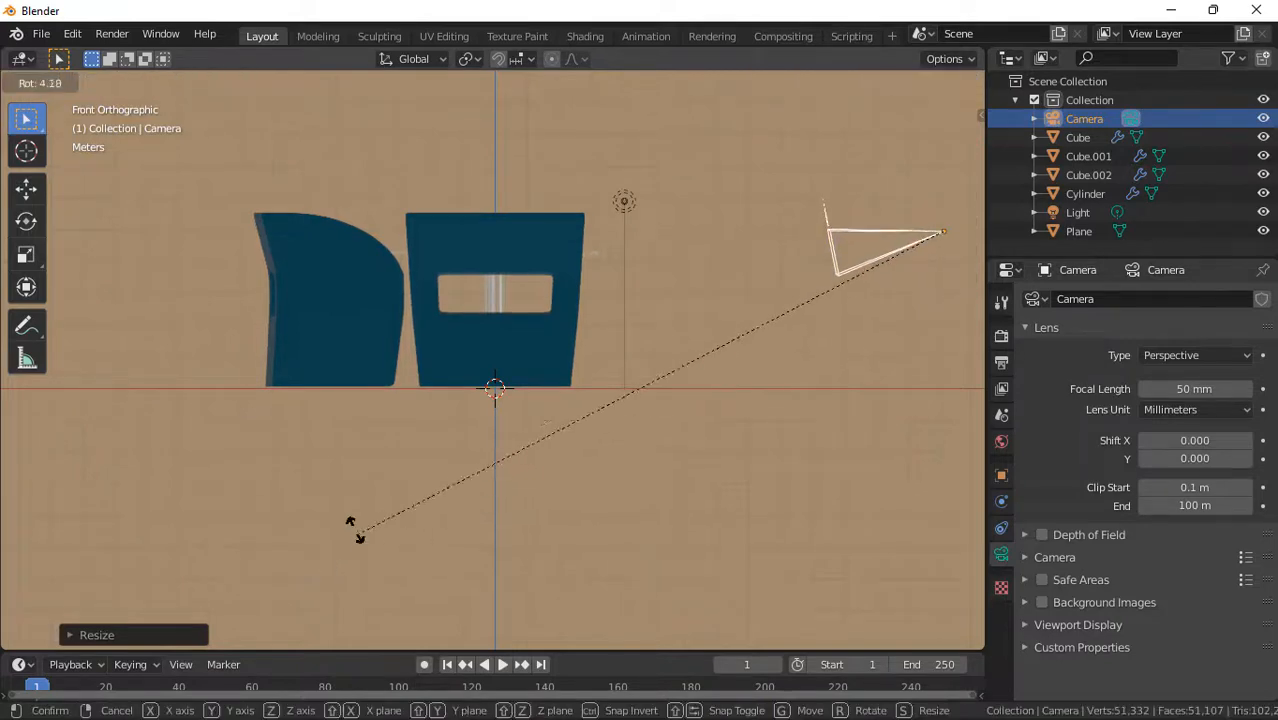
{"action": "left_click", "coordinate": [346, 513]}
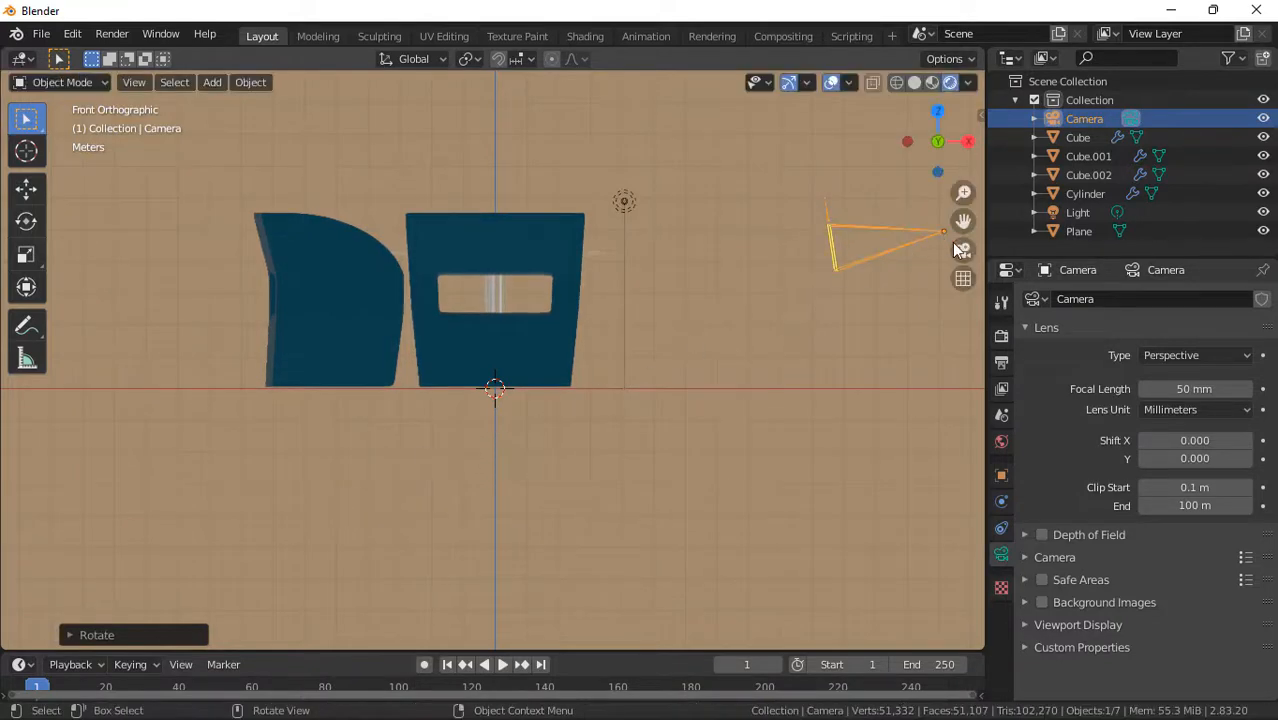
- Look through the camera and set its focal length to 22 mm and its horizontal lens shift to -0.050
{"action": "left_click", "coordinate": [961, 251]}
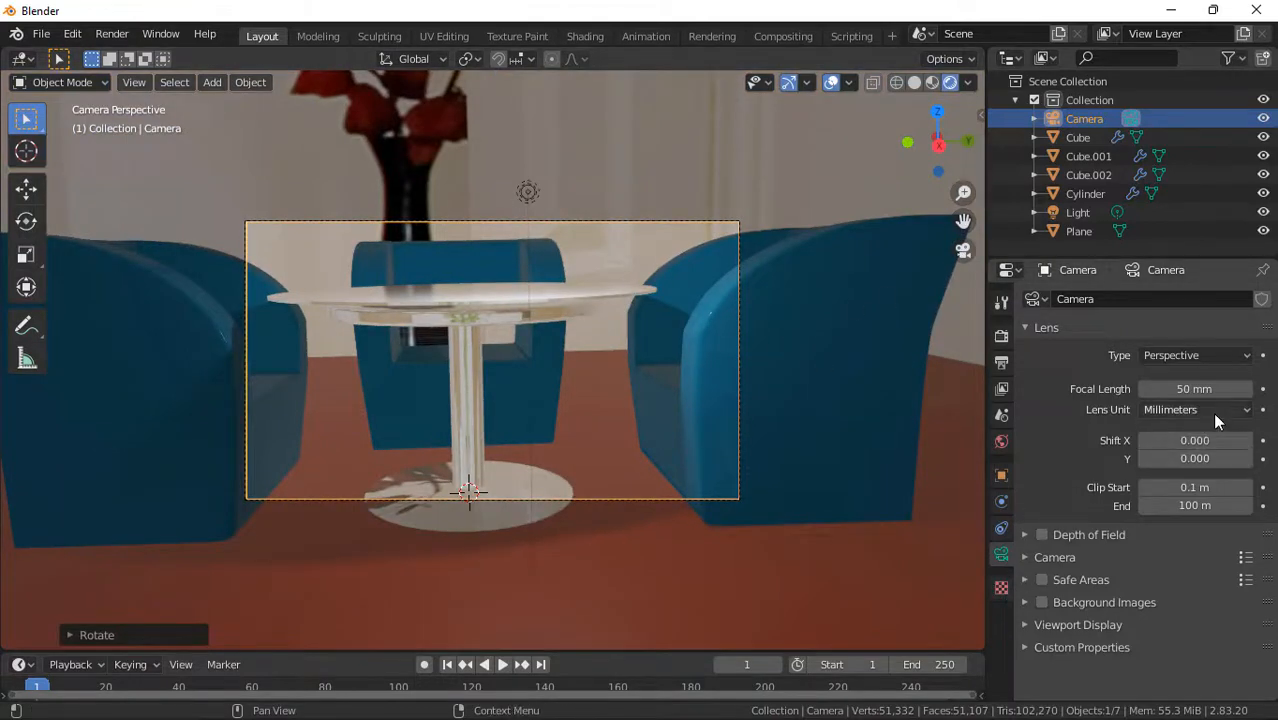
{"action": "left_click_drag", "start_coordinate": [1195, 389], "coordinate": [1133, 389]}
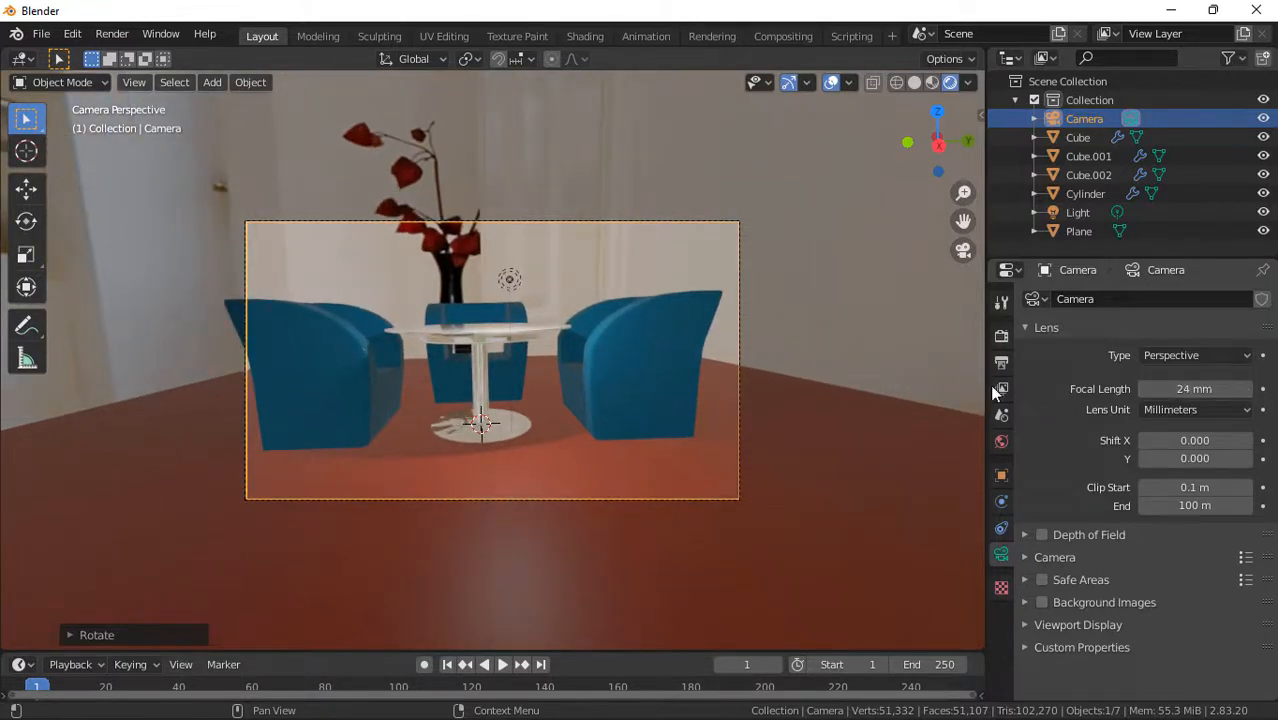
{"action": "left_click_drag", "start_coordinate": [1193, 440], "coordinate": [1184, 440]}
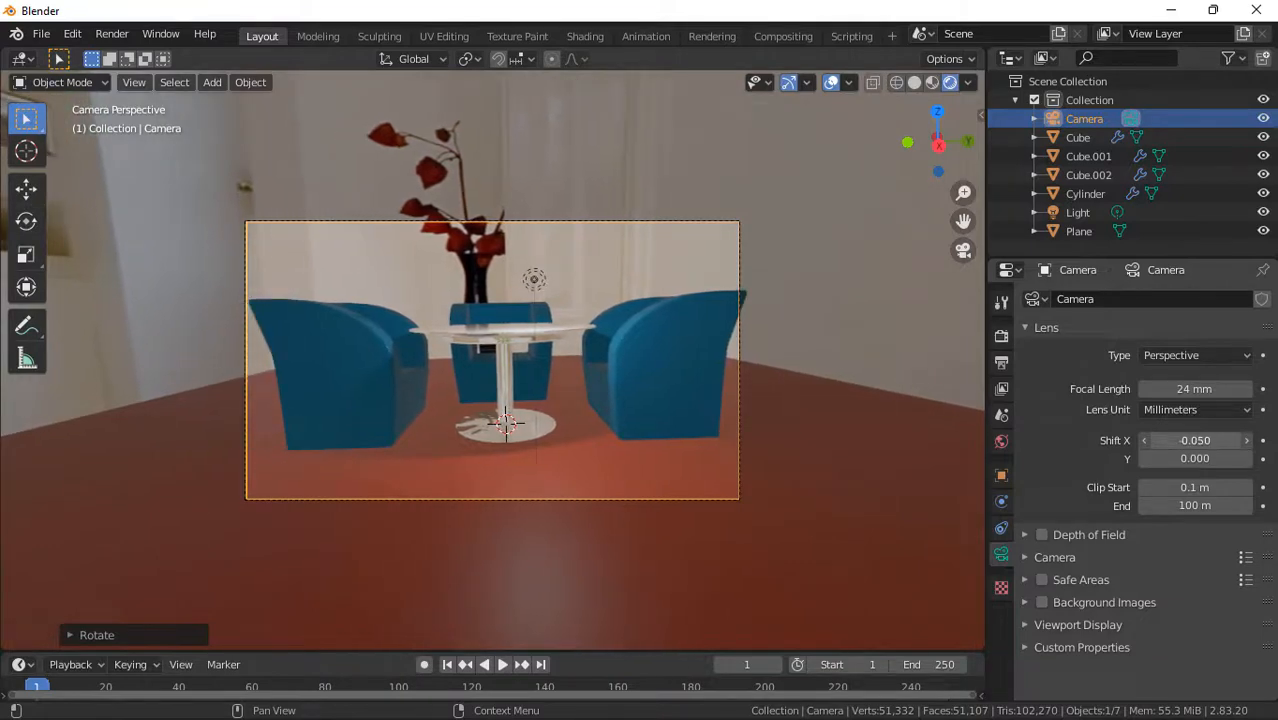
{"action": "left_click_drag", "start_coordinate": [1197, 389], "coordinate": [1194, 389]}
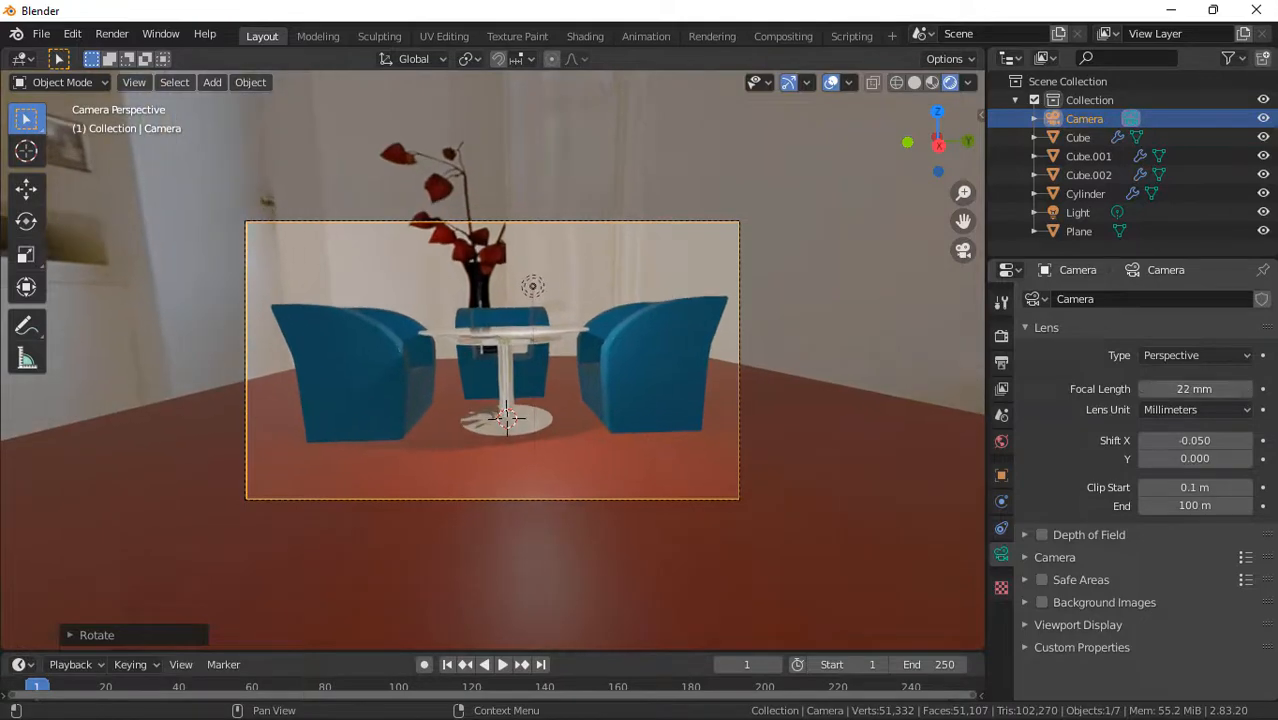
- Move the camera about 2.2 m farther along the positive X axis in the front view and scale it up slightly
{"action": "left_click", "coordinate": [908, 140]}
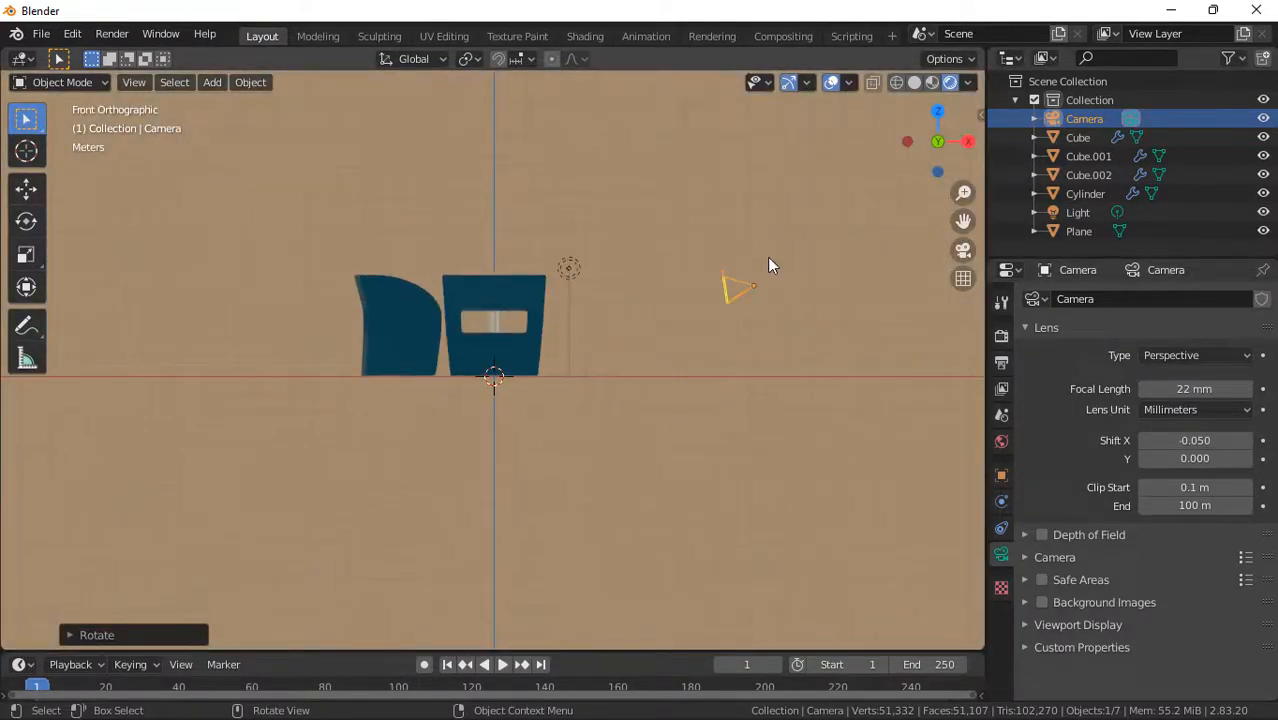
{"action": "scroll", "coordinate": [767, 264], "scroll_direction": "down", "scroll_amount": 1}
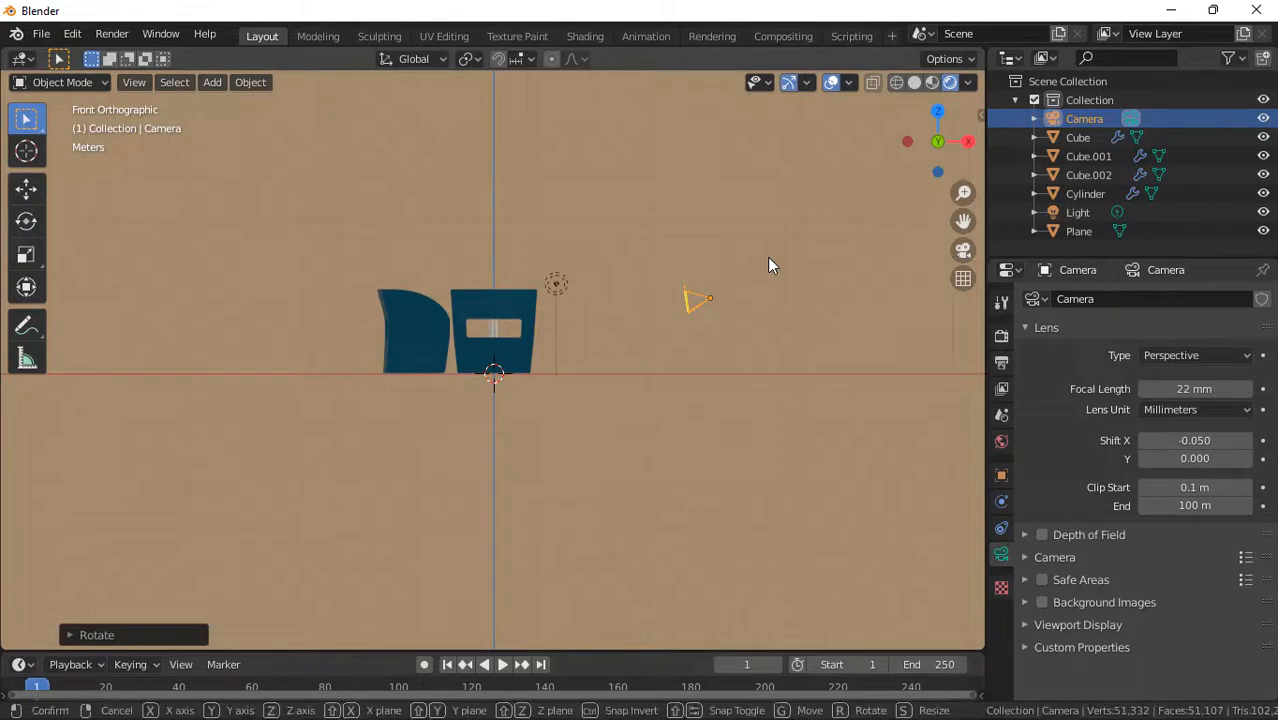
{"action": "key", "text": "g"}
{"action": "key", "text": "x"}
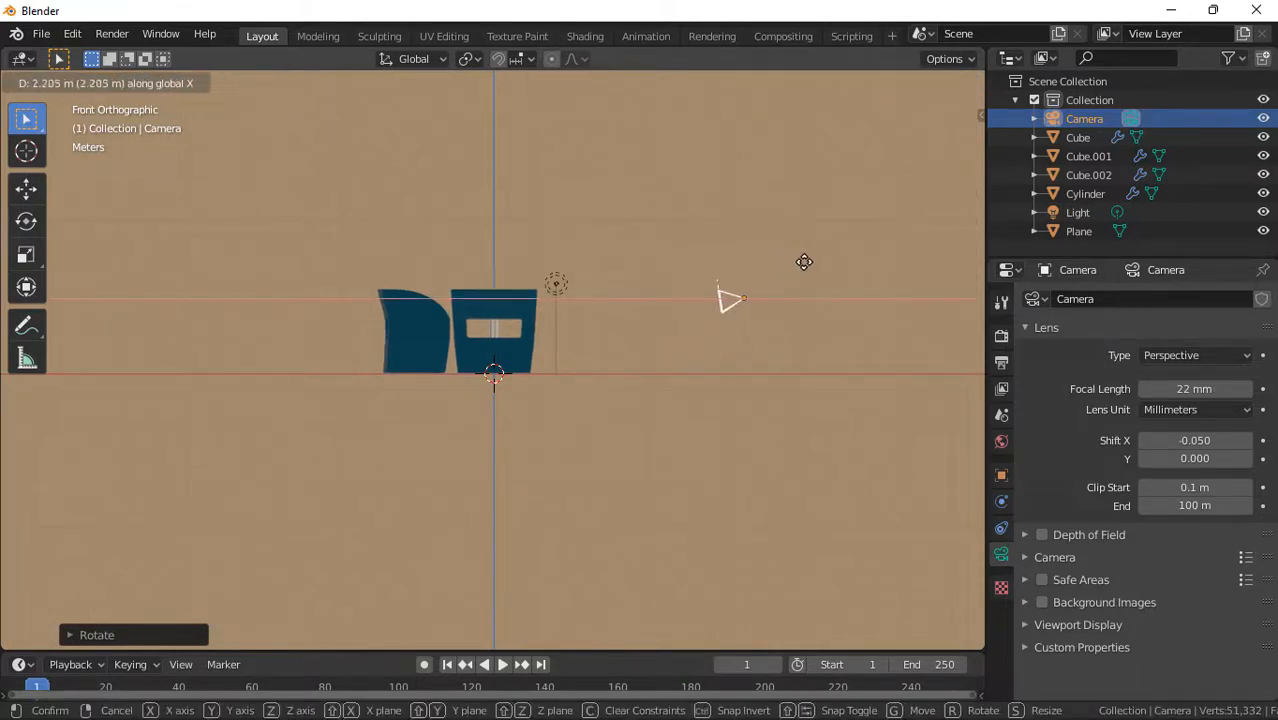
{"action": "left_click", "coordinate": [804, 262]}
{"action": "key", "text": "s"}
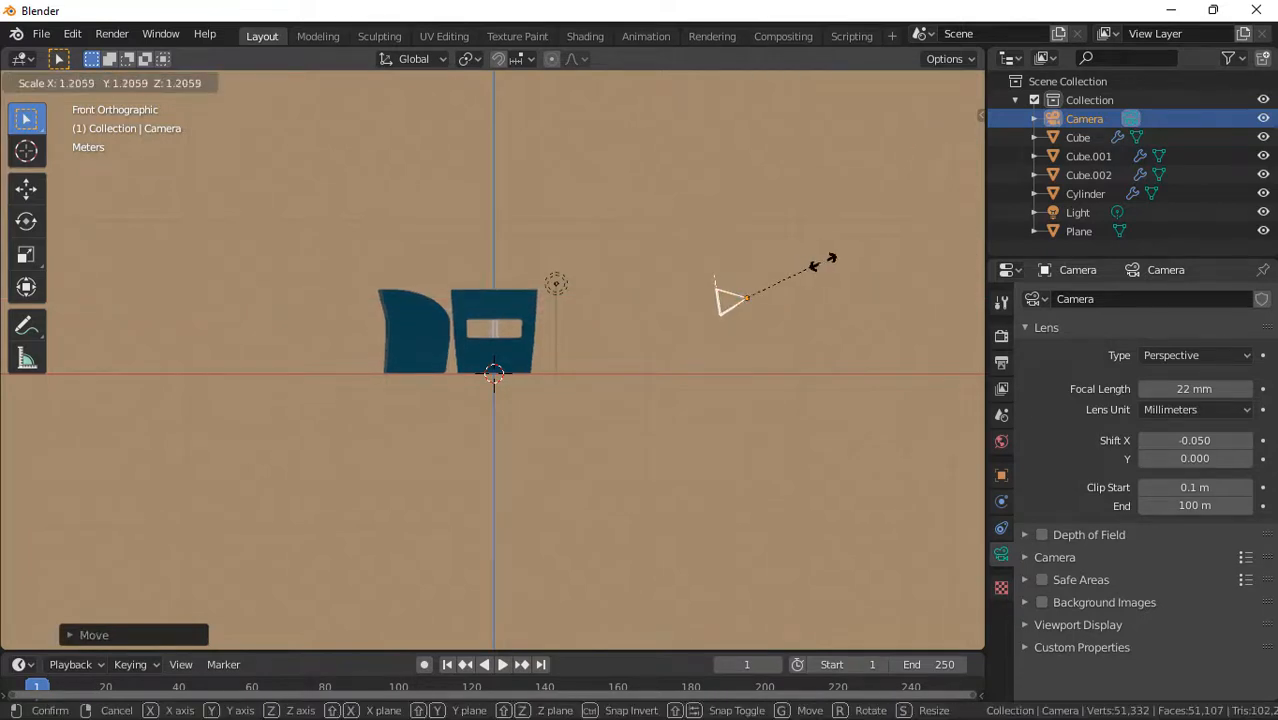
{"action": "left_click", "coordinate": [828, 261]}
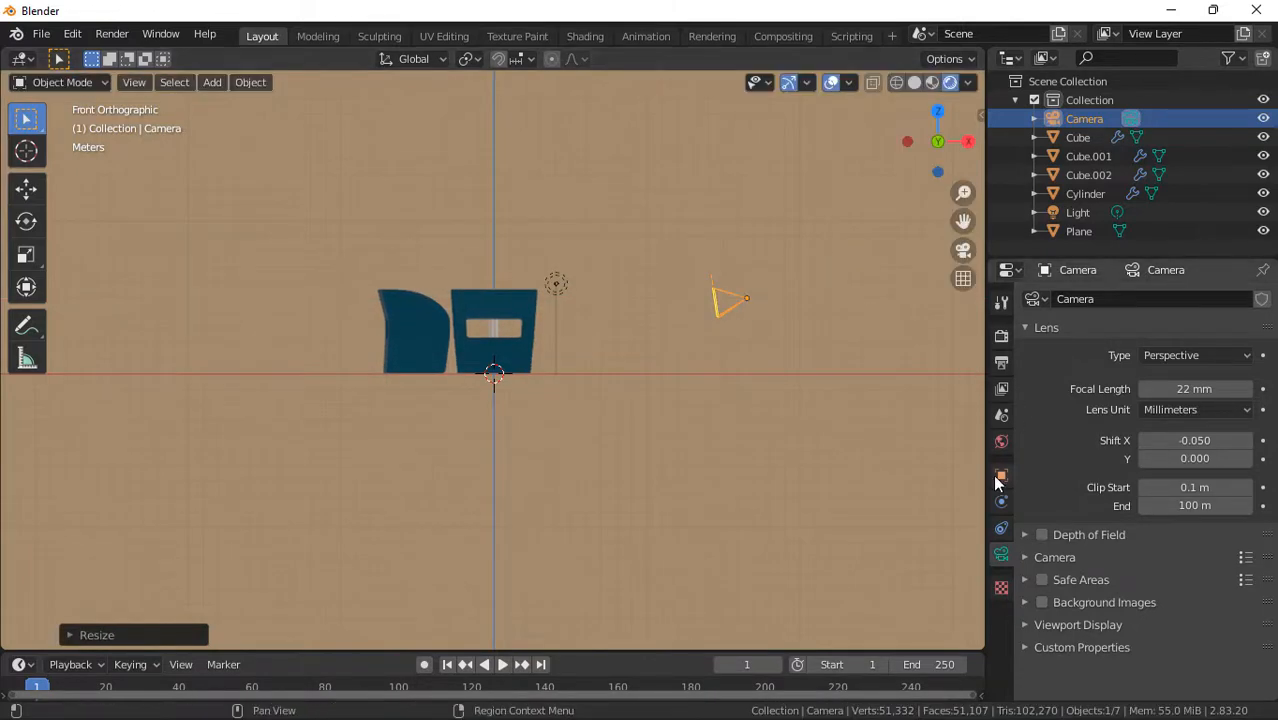
- Return to the camera view and set the camera's focal length to 25 mm to frame the furniture
{"action": "left_click", "coordinate": [960, 251]}
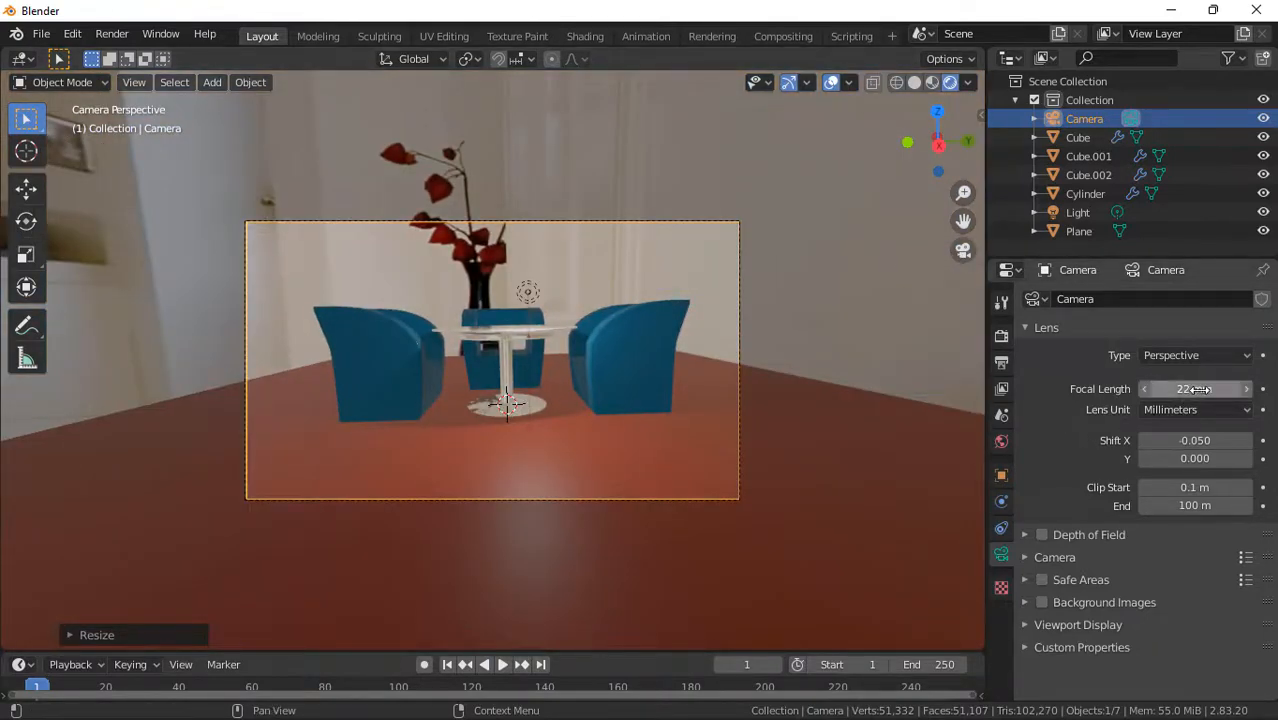
{"action": "mouse_move", "coordinate": [1194, 389]}
{"action": "left_mouse_down"}
{"action": "mouse_move", "coordinate": [1160, 389]}
{"action": "mouse_move", "coordinate": [1235, 389]}
{"action": "mouse_move", "coordinate": [1180, 389]}
{"action": "mouse_move", "coordinate": [1200, 389]}
{"action": "left_mouse_up"}
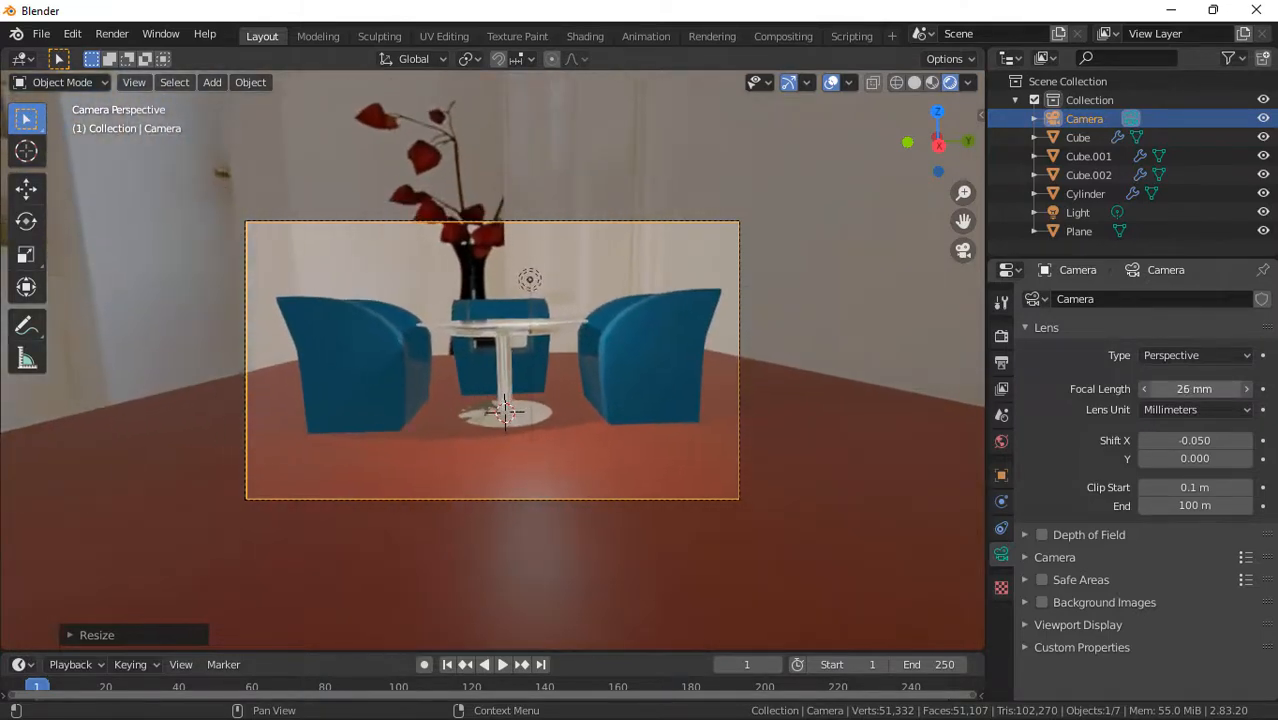
{"action": "left_click", "coordinate": [1197, 389]}
{"action": "key", "text": "BackSpace"}
{"action": "key", "text": "BackSpace"}
{"action": "key", "text": "BackSpace"}
{"action": "key", "text": "BackSpace"}
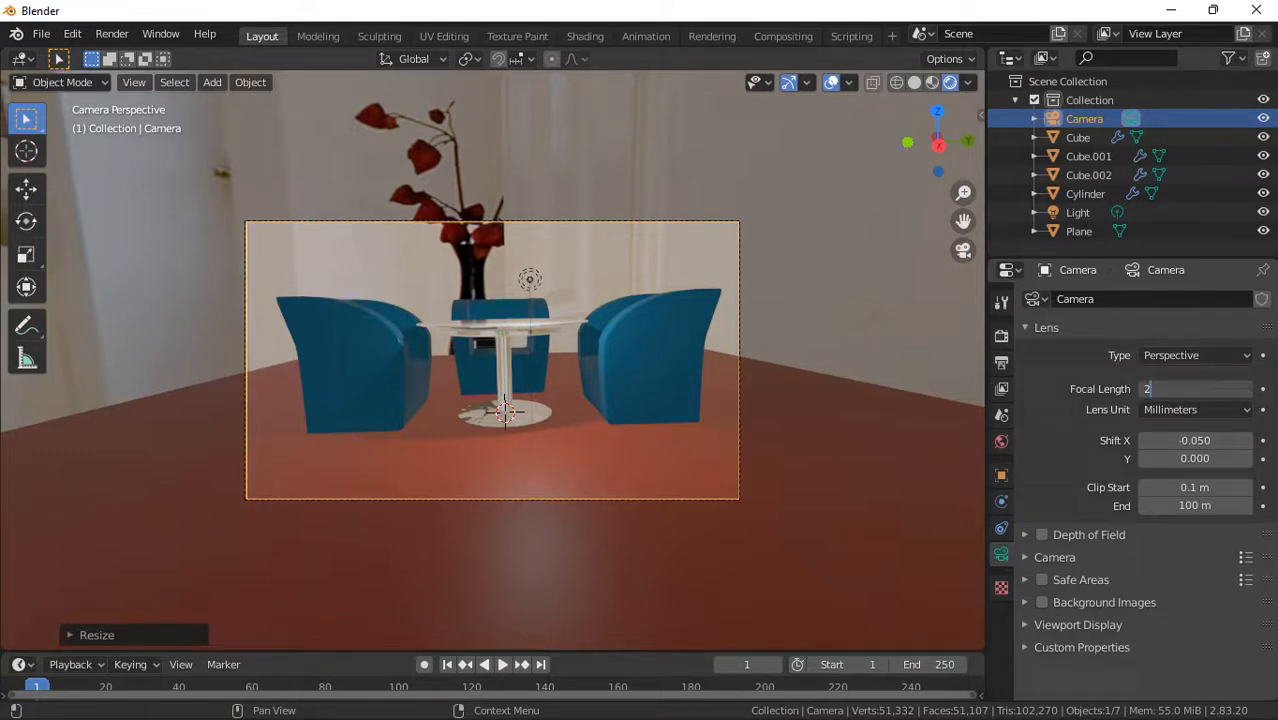
{"action": "key", "text": "Return"}
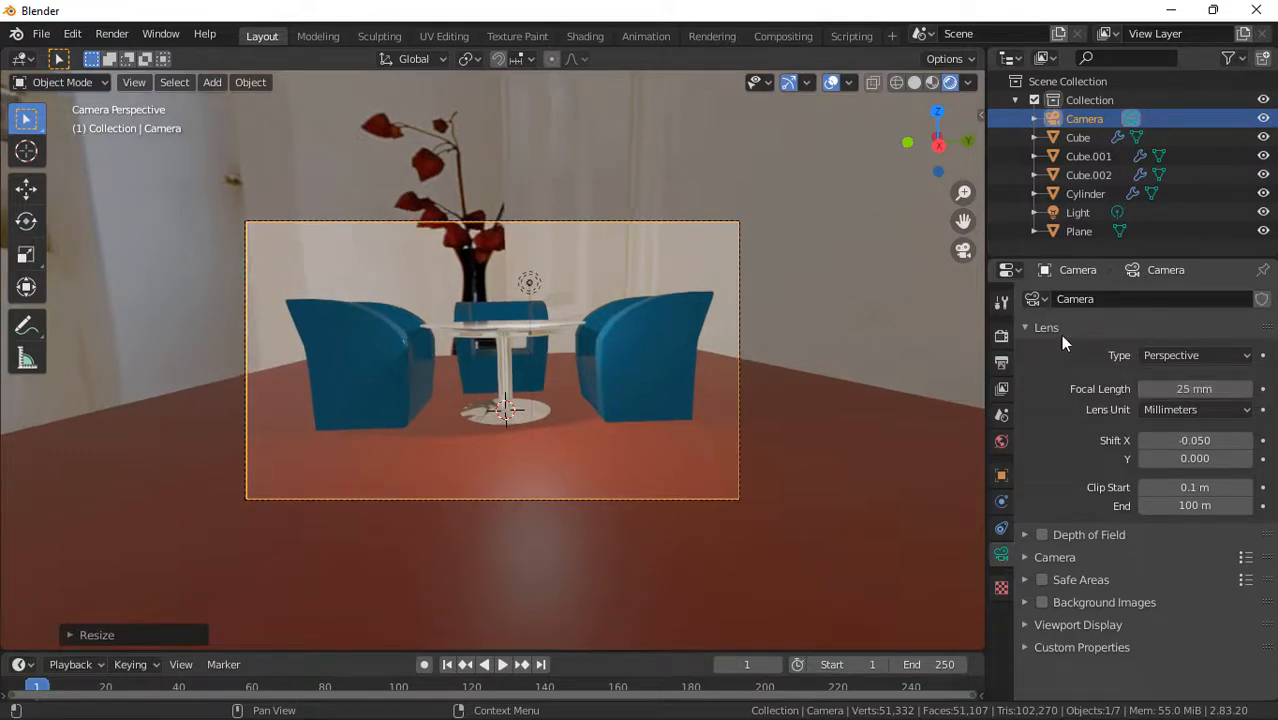
- Rotate the armchair on the table's positive Y side about the global Z axis so its seat turns partly toward the camera
{"action": "left_click", "coordinate": [650, 344]}
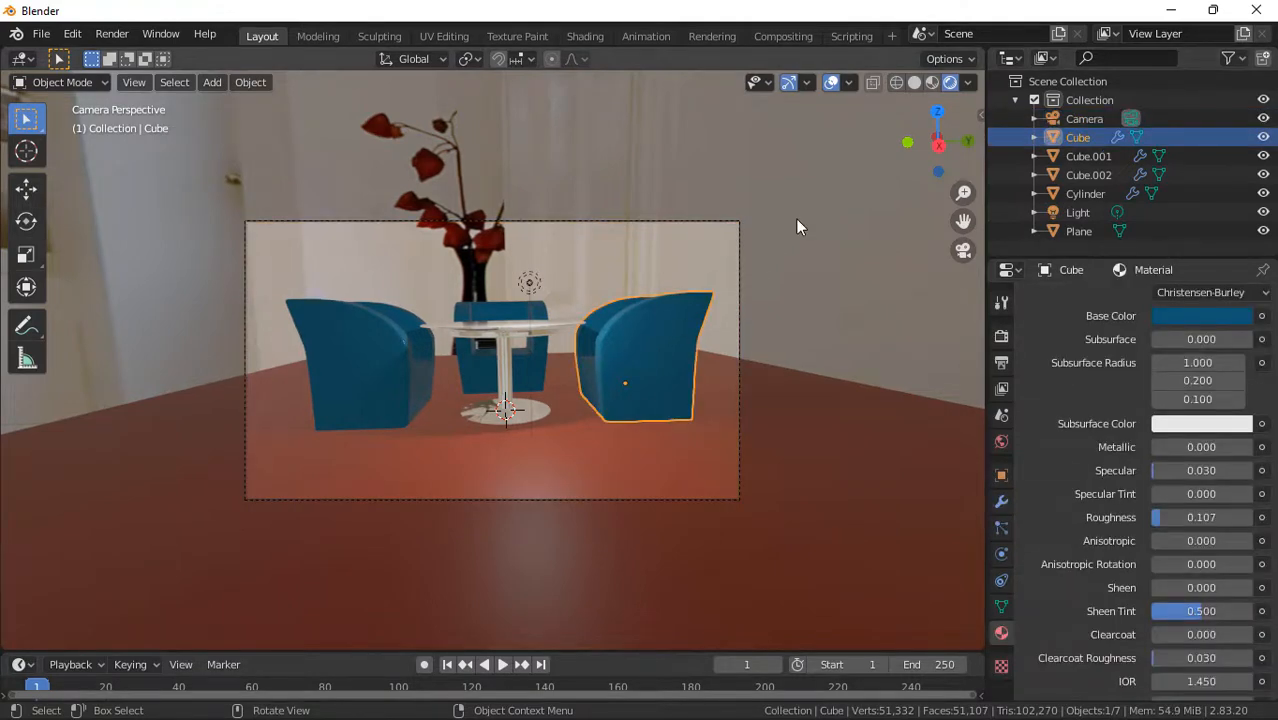
{"action": "key", "text": "r"}
{"action": "key", "text": "z"}
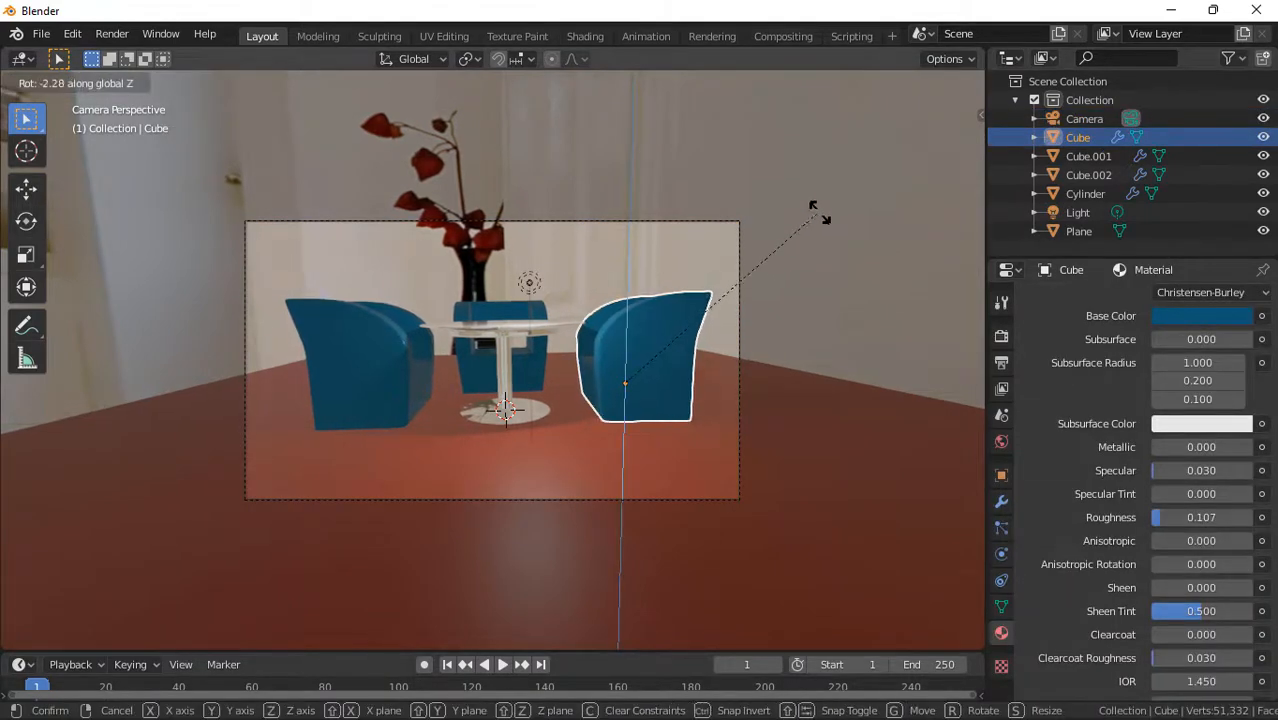
{"action": "left_click", "coordinate": [717, 213]}
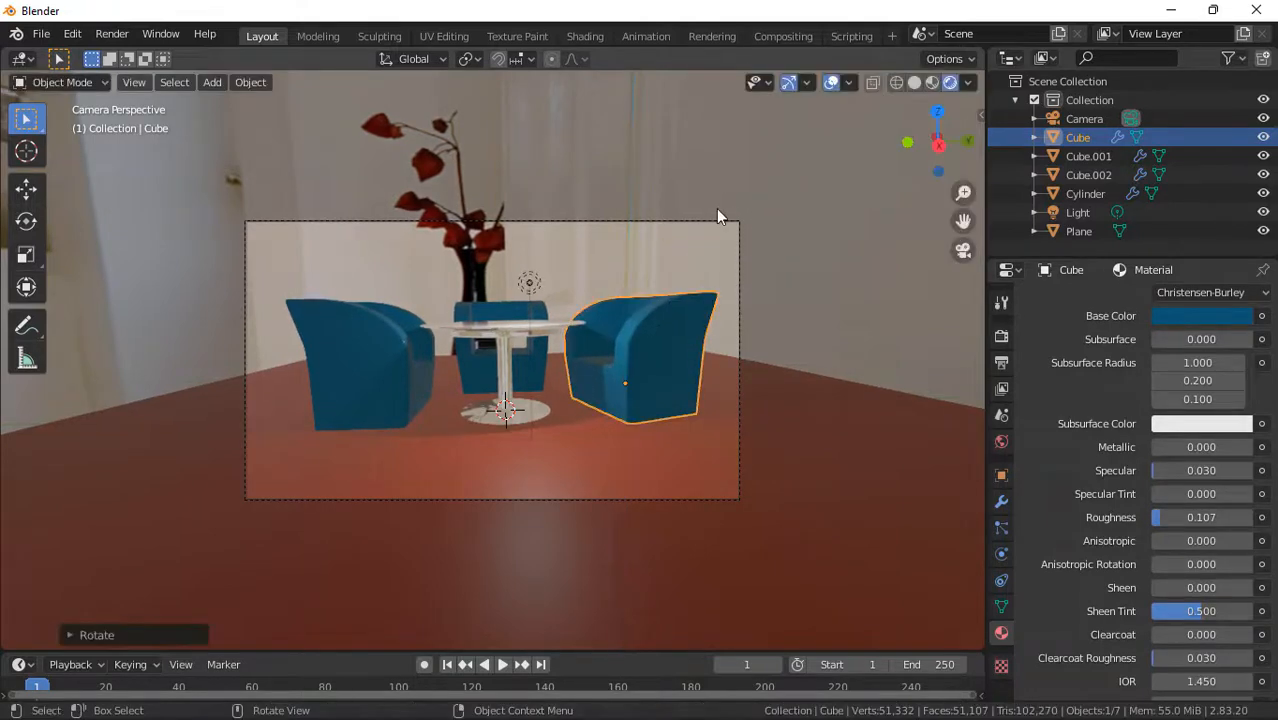
- Rotate the armchair on the table's negative Y side about the global Z axis so its seat turns partly toward the camera
{"action": "left_click", "coordinate": [363, 363]}
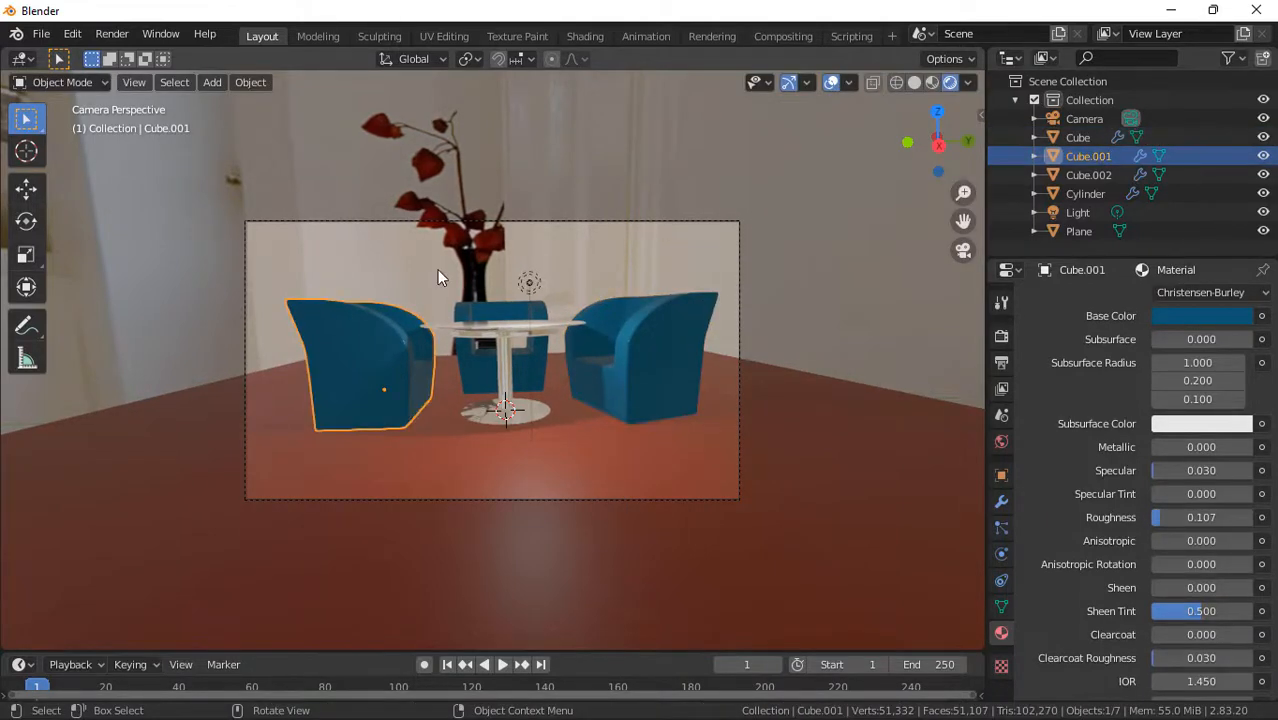
{"action": "key", "text": "r"}
{"action": "key", "text": "z"}
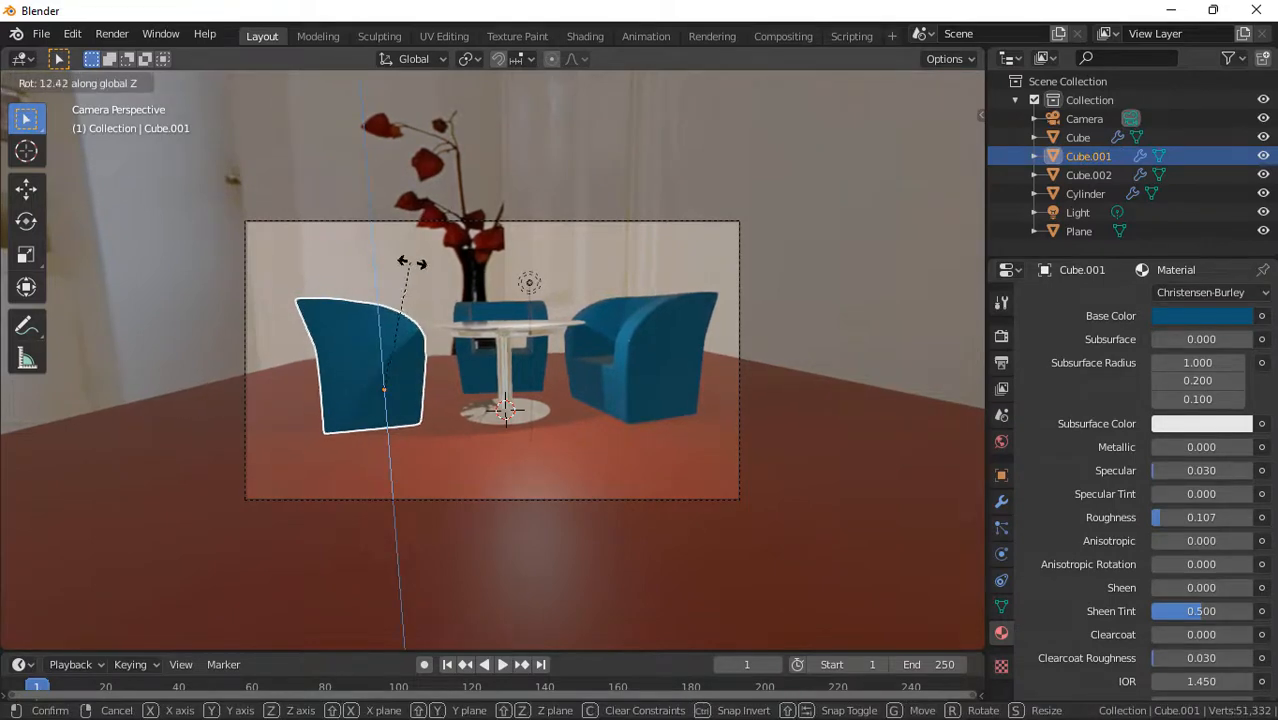
{"action": "left_click", "coordinate": [712, 167]}
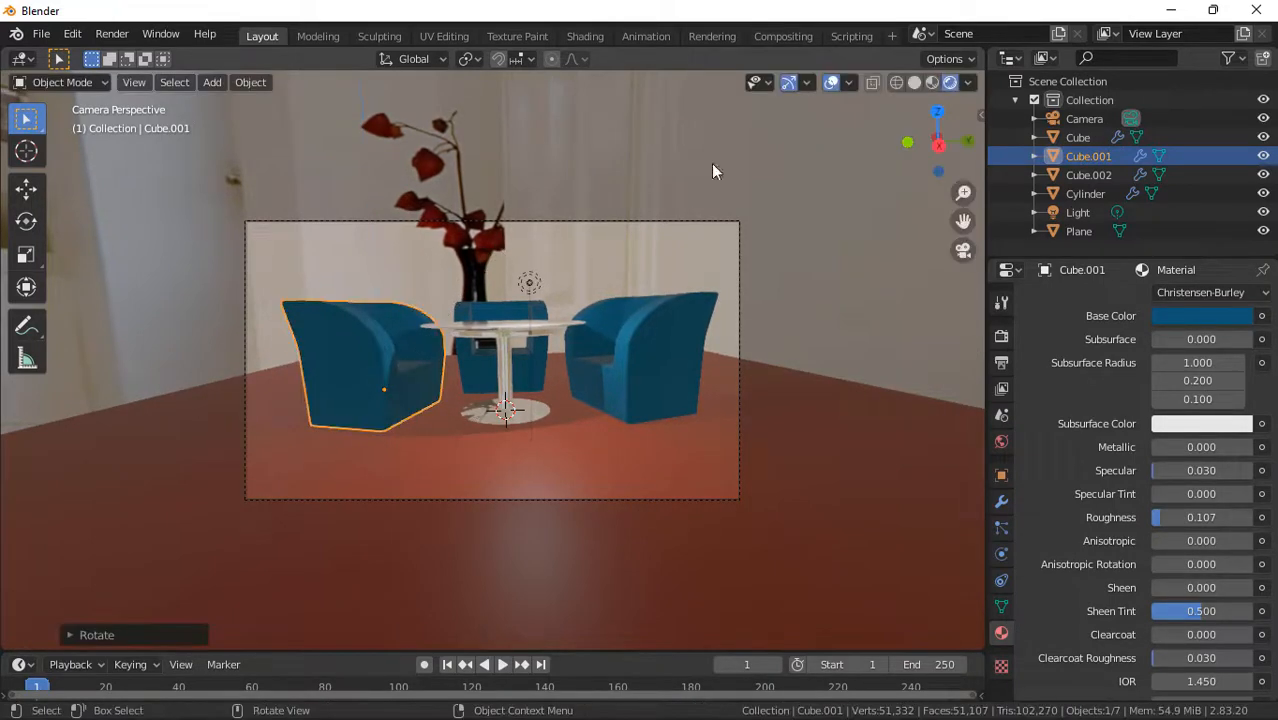
- Move the armchair behind the table about 0.44 m away from it along the negative global X axis
{"action": "left_click_drag", "start_coordinate": [944, 133], "coordinate": [612, 192]}
{"action": "left_click_drag", "start_coordinate": [840, 355], "coordinate": [775, 430]}
{"action": "left_click", "coordinate": [706, 535]}
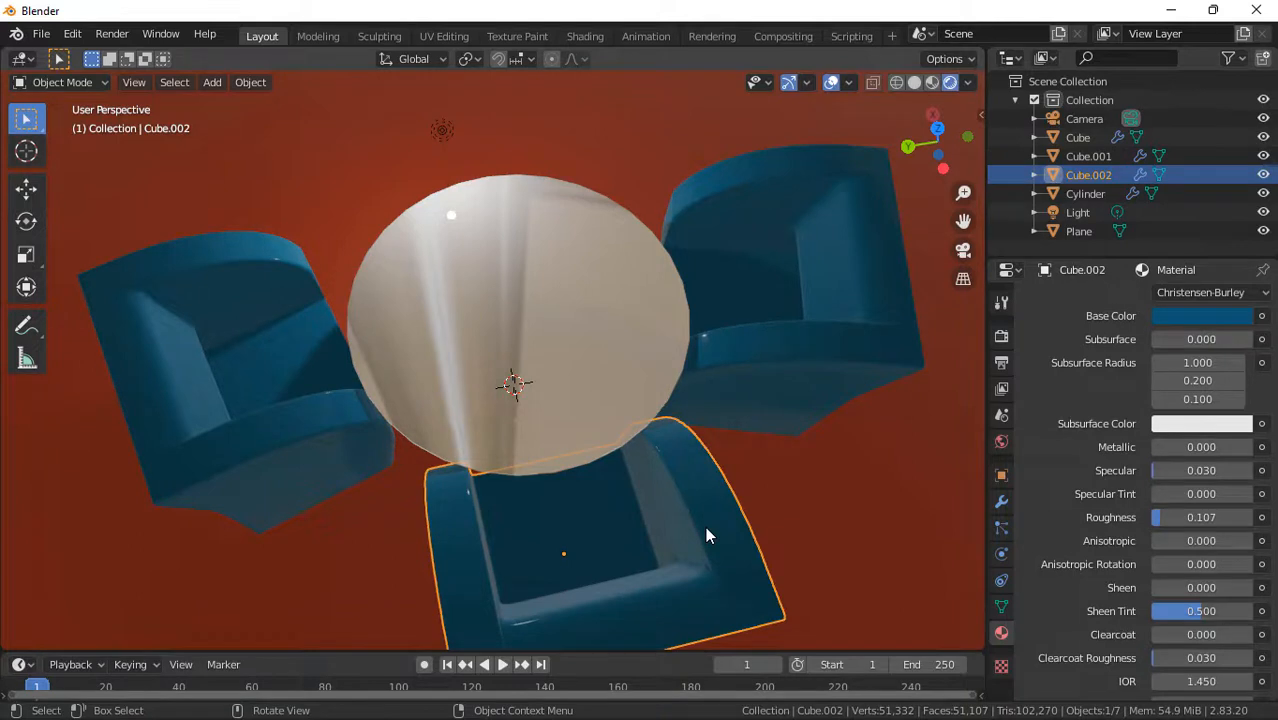
{"action": "key", "text": "g"}
{"action": "key", "text": "y"}
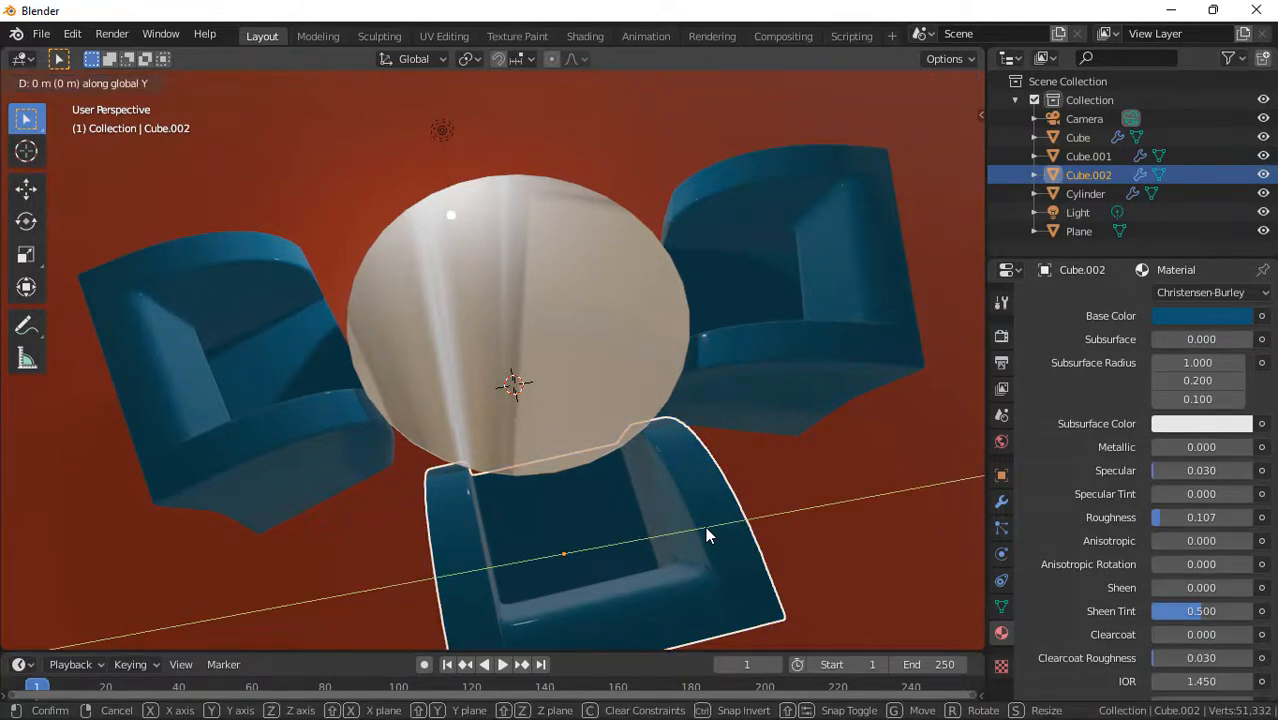
{"action": "key", "text": "x"}
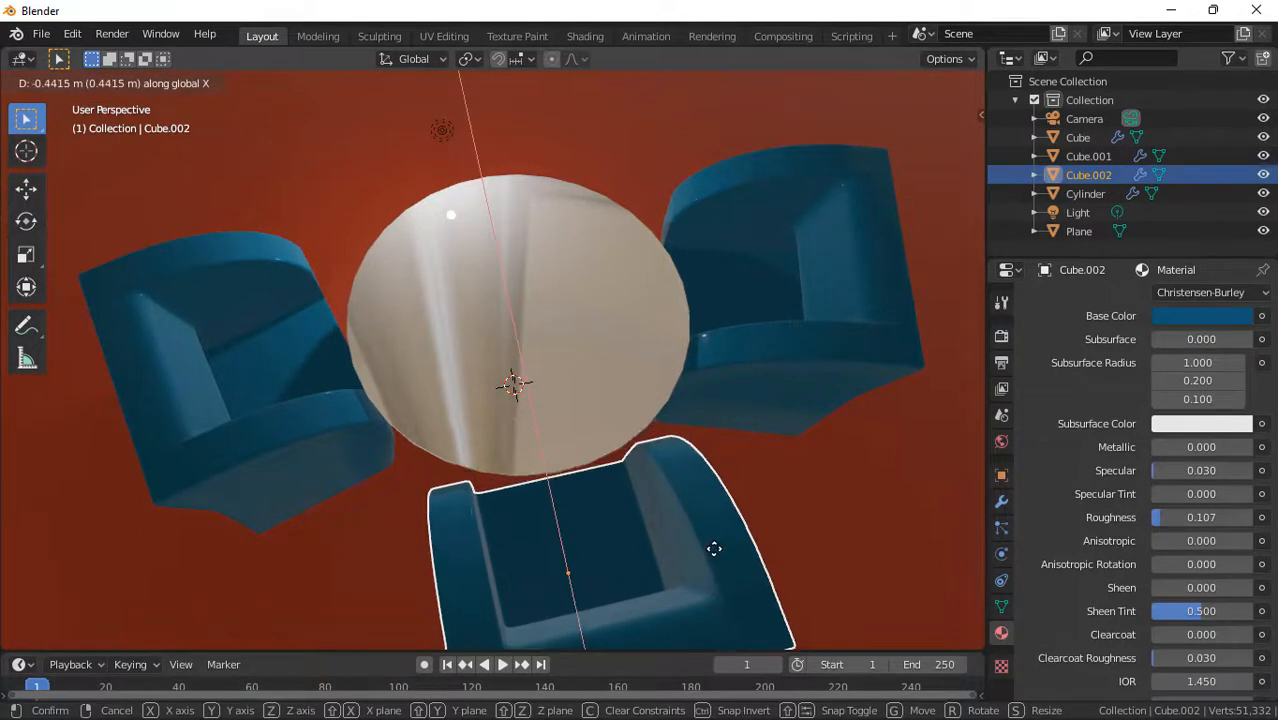
{"action": "left_click", "coordinate": [713, 548]}
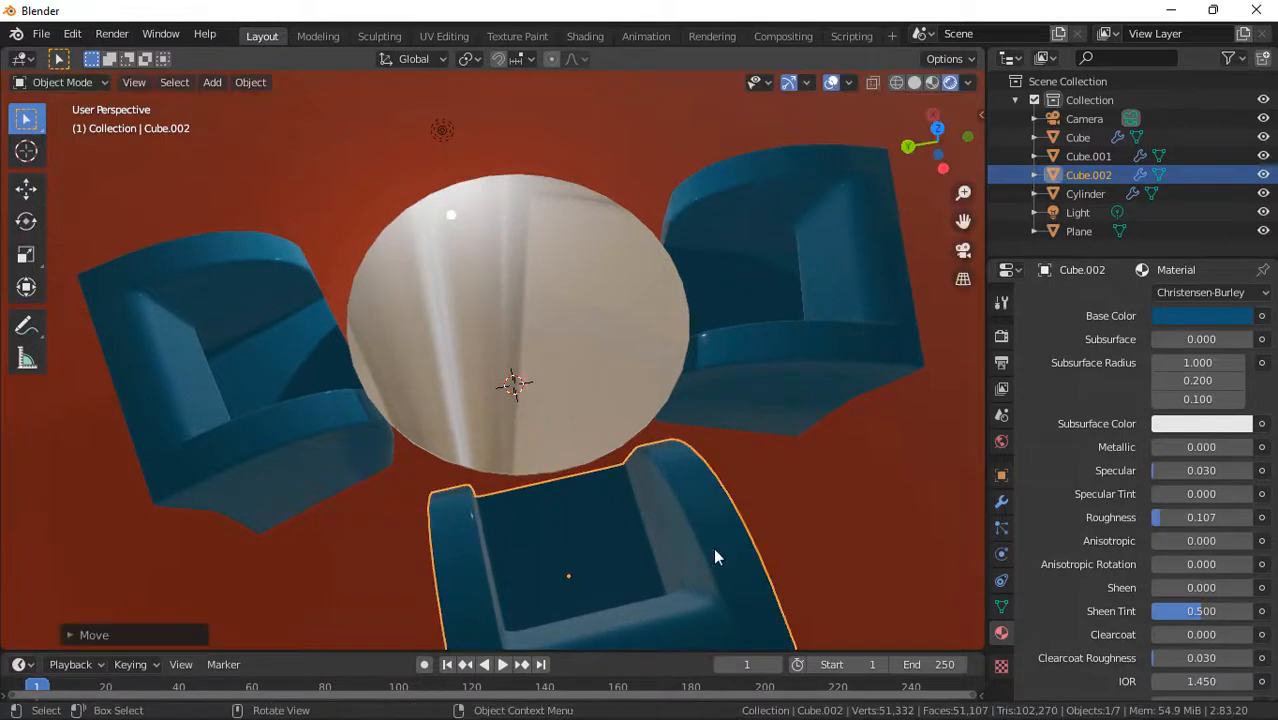
- Move the armchair on the table's negative Y side about 0.36 m outward along the global Y axis
{"action": "left_click", "coordinate": [778, 379]}
{"action": "key", "text": "g"}
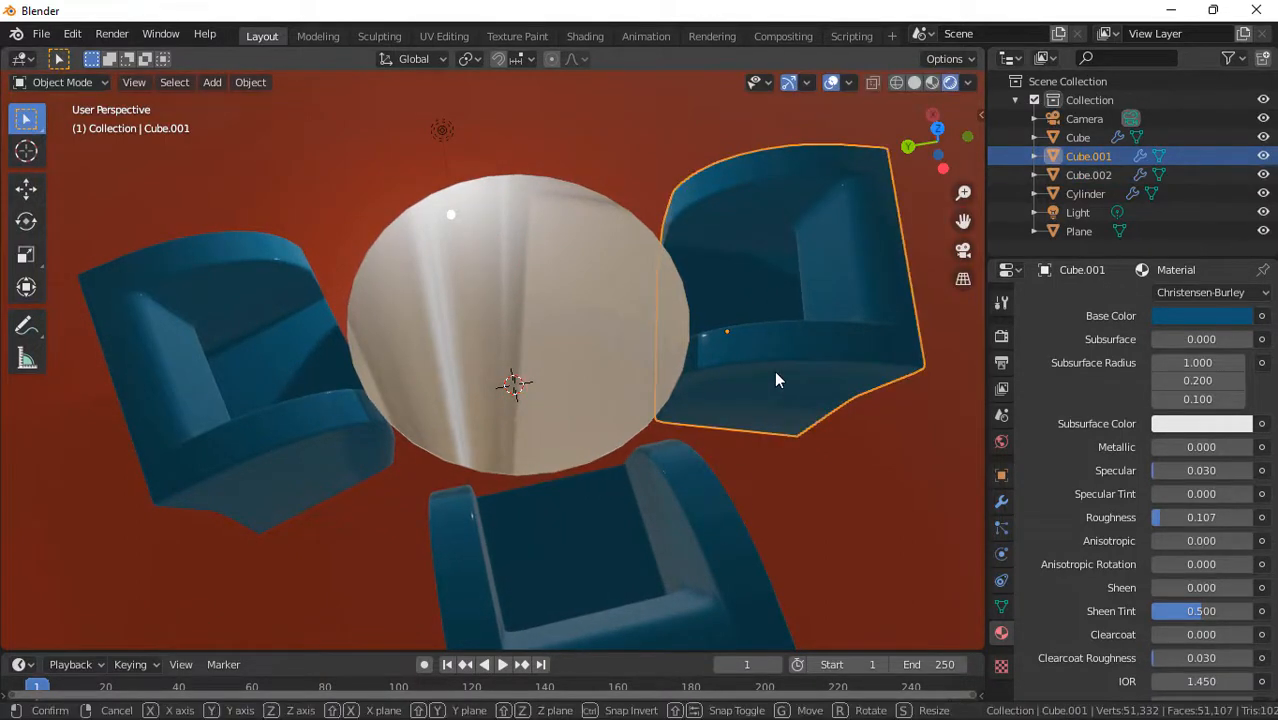
{"action": "key", "text": "y"}
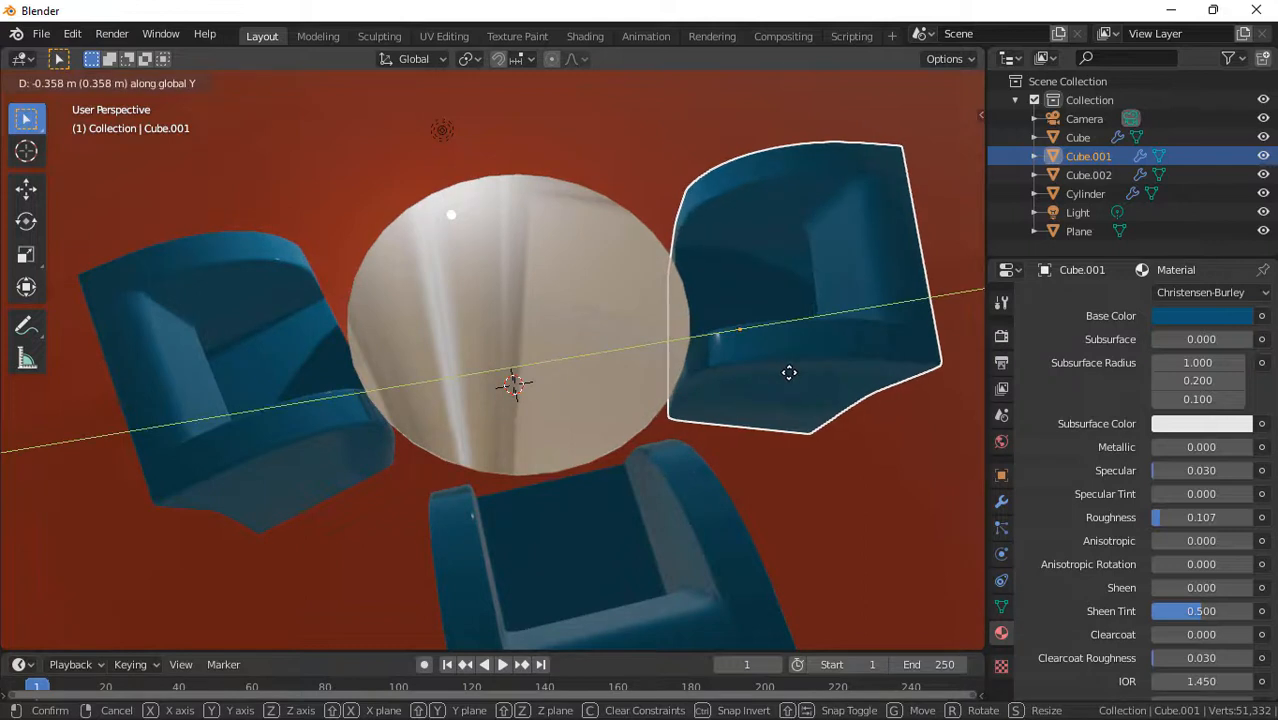
{"action": "left_click", "coordinate": [790, 380]}
- Move the armchair on the table's positive Y side slightly outward from the table along the global Y axis
{"action": "left_click", "coordinate": [327, 405]}
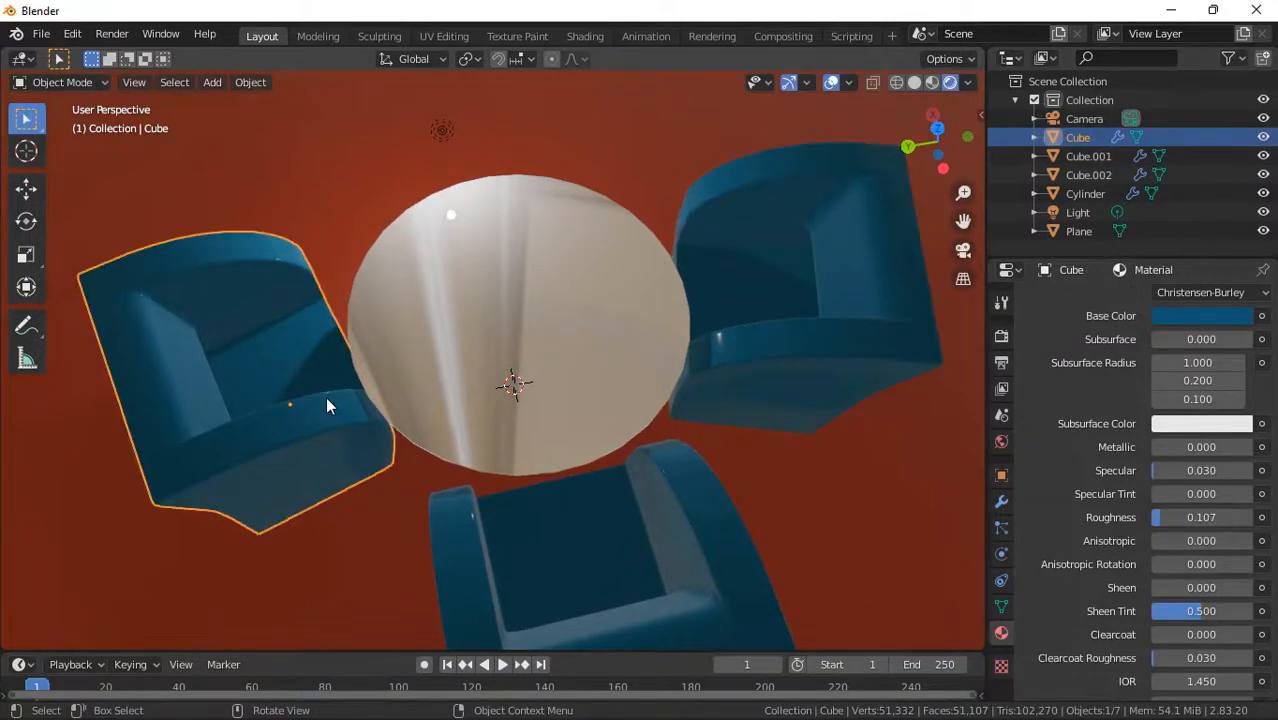
{"action": "key", "text": "g"}
{"action": "key", "text": "y"}
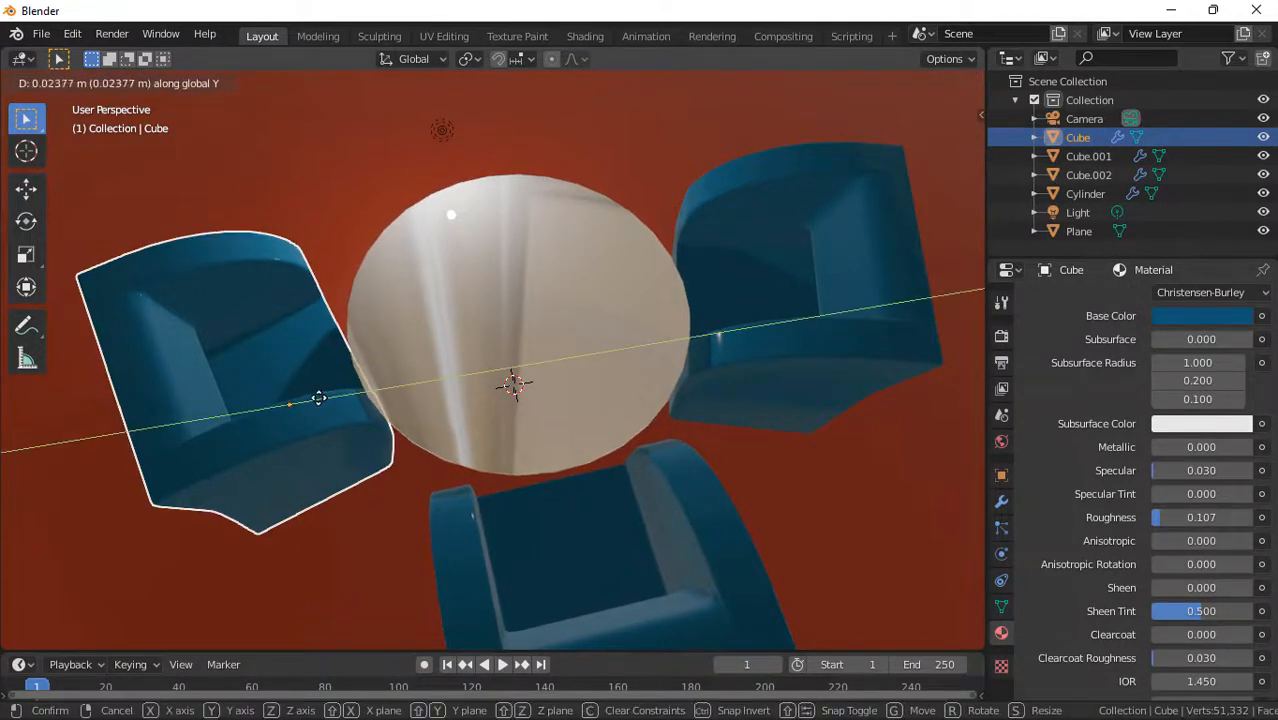
{"action": "left_click", "coordinate": [320, 404]}
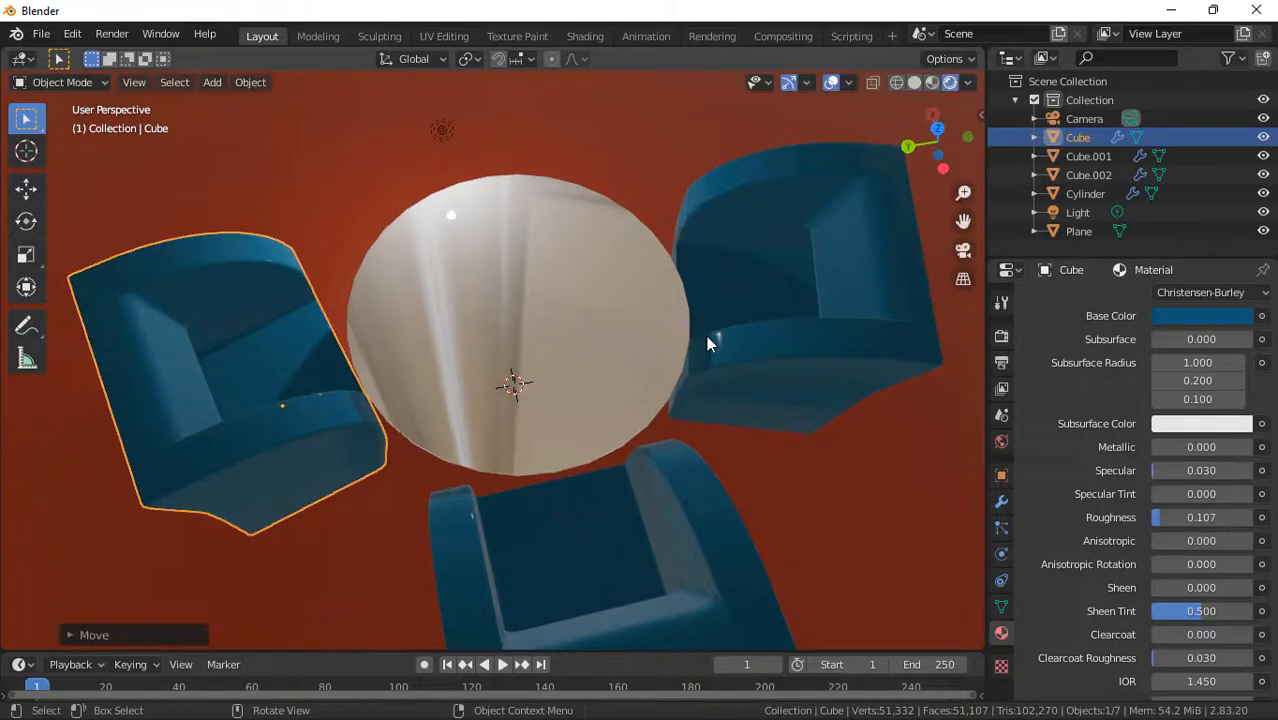
- Return to the camera view and render the scene as a still image
{"action": "left_click", "coordinate": [963, 249]}
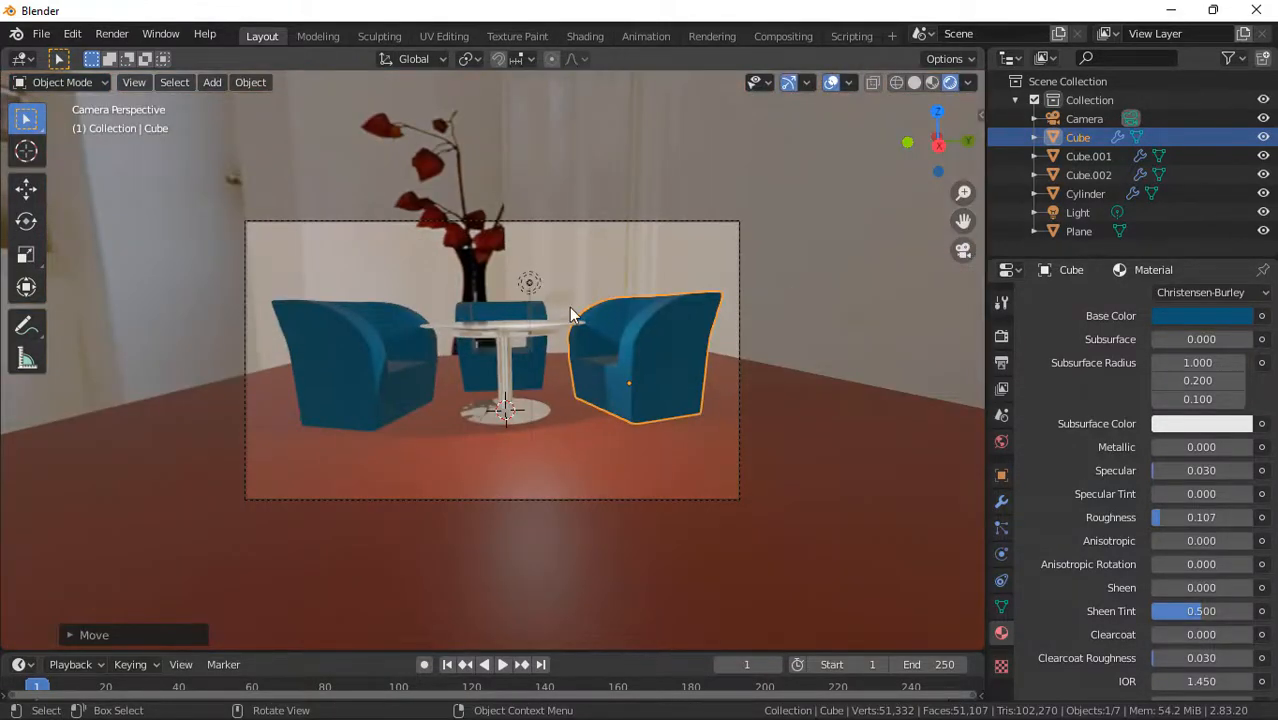
{"action": "left_click", "coordinate": [111, 34]}
{"action": "key", "text": "F12"}
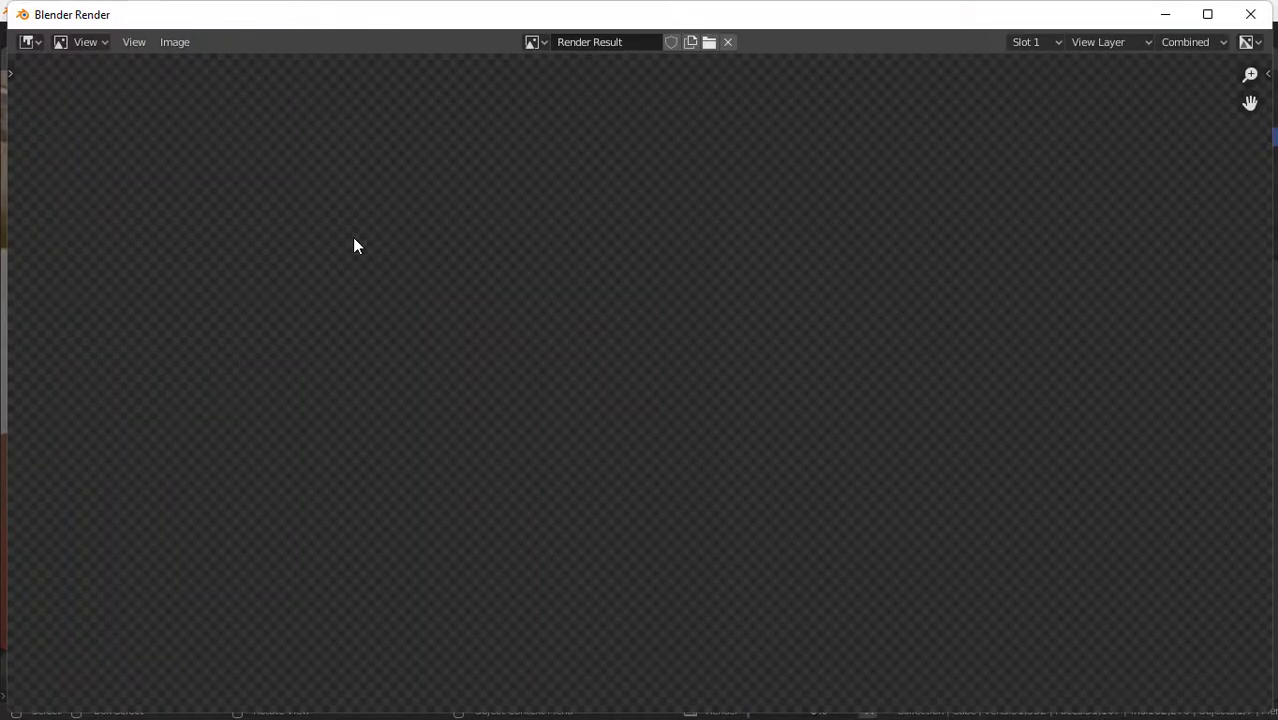
{"action": "scroll", "coordinate": [352, 237], "scroll_direction": "down", "scroll_amount": 3}
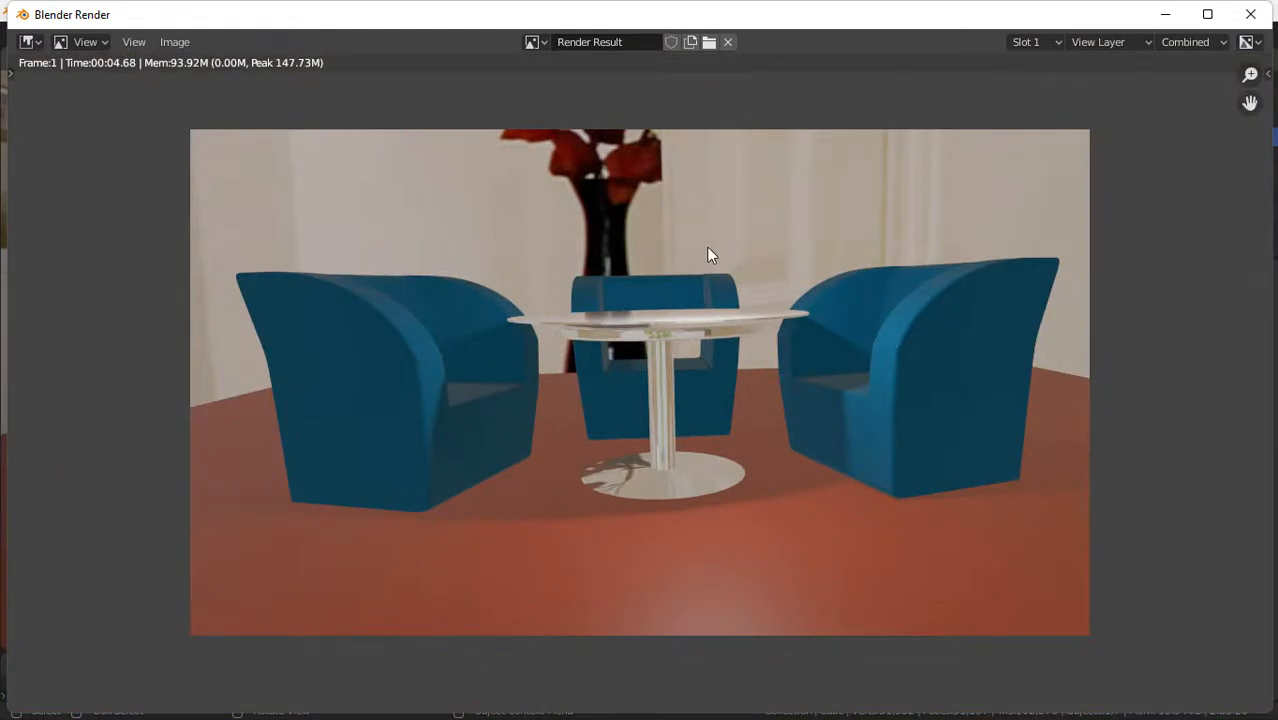
- Save the rendered image as A.png in the Documents folder and close the render window
{"action": "left_click", "coordinate": [169, 41]}
{"action": "key", "text": "shift+alt+s"}
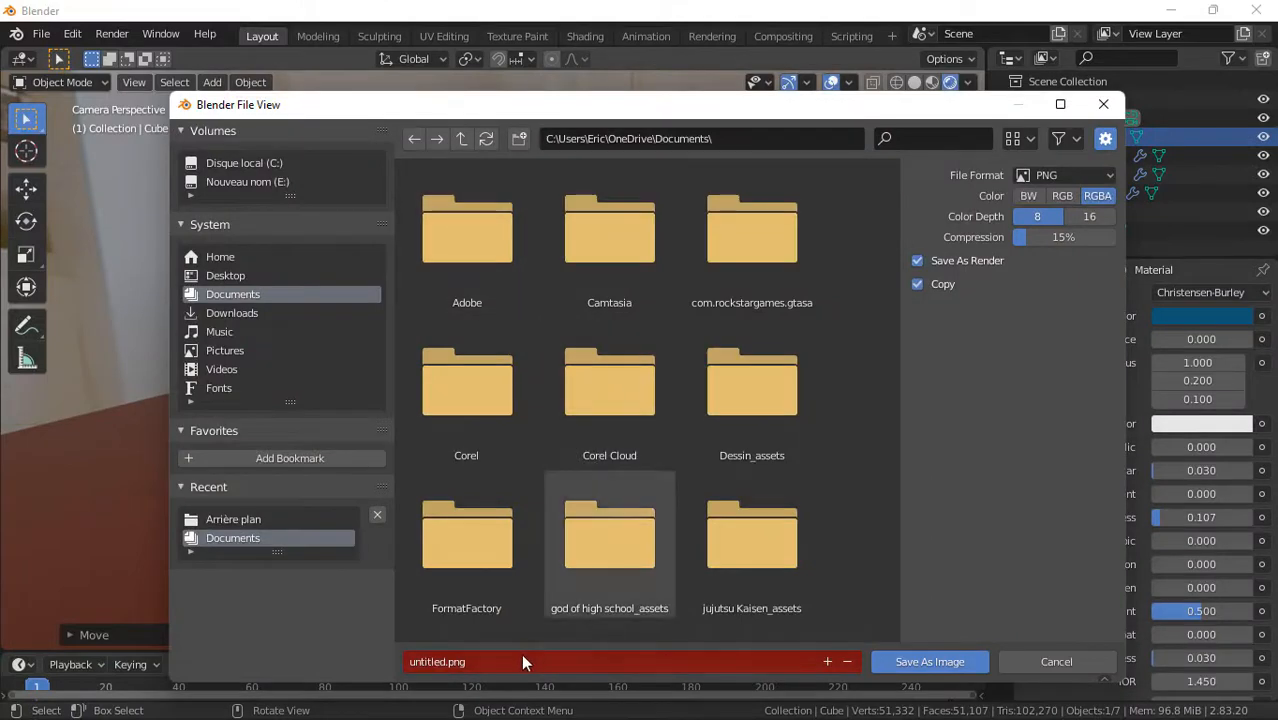
{"action": "left_click", "coordinate": [521, 655]}
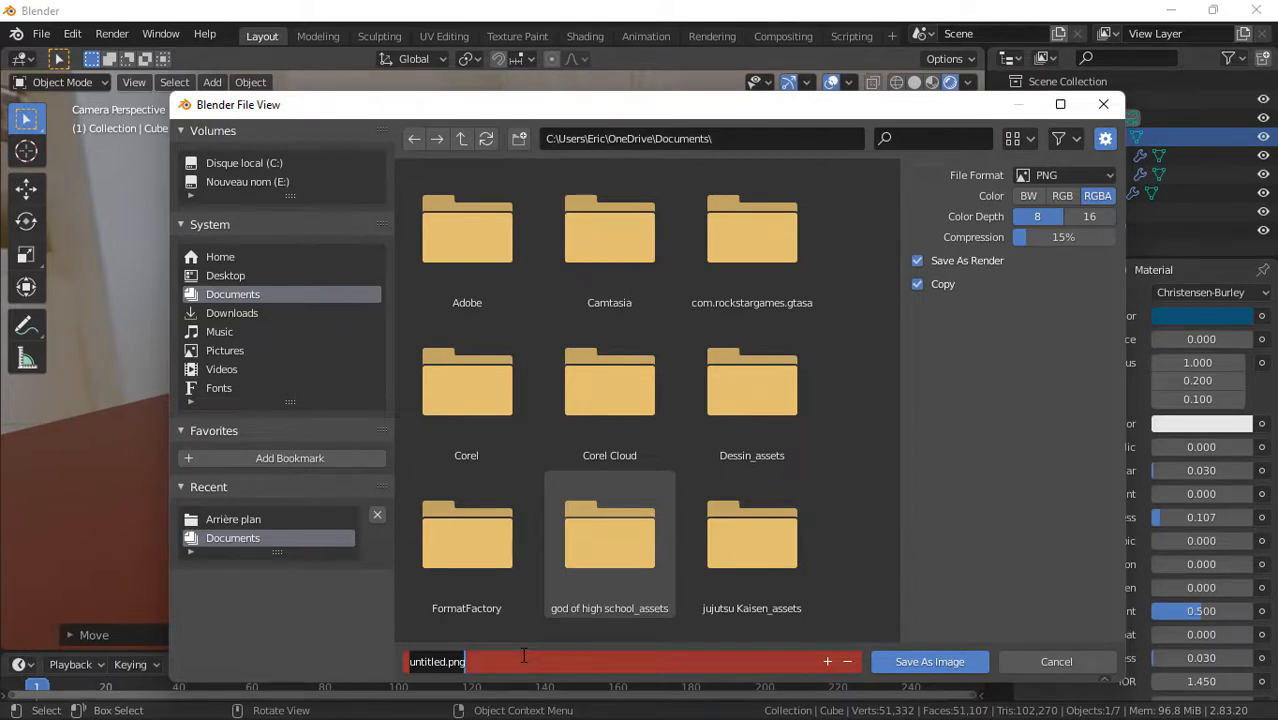
{"action": "type", "text": "A"}
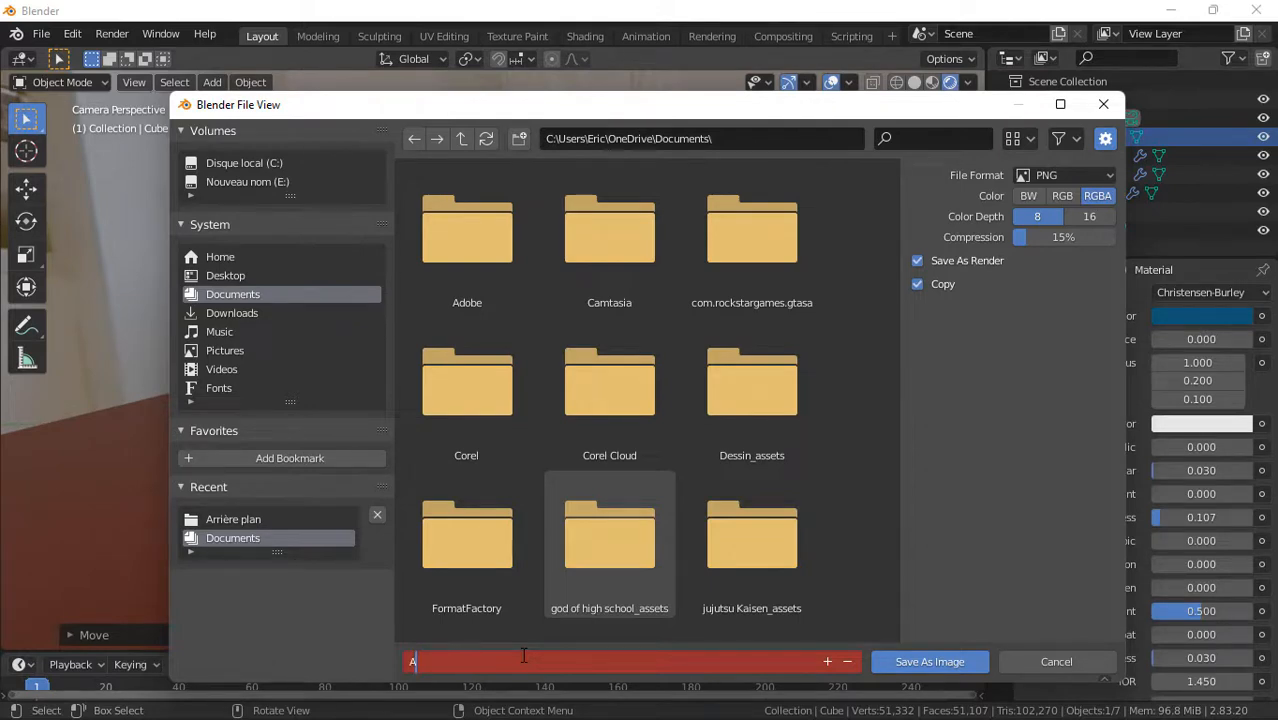
{"action": "key", "text": "Return"}
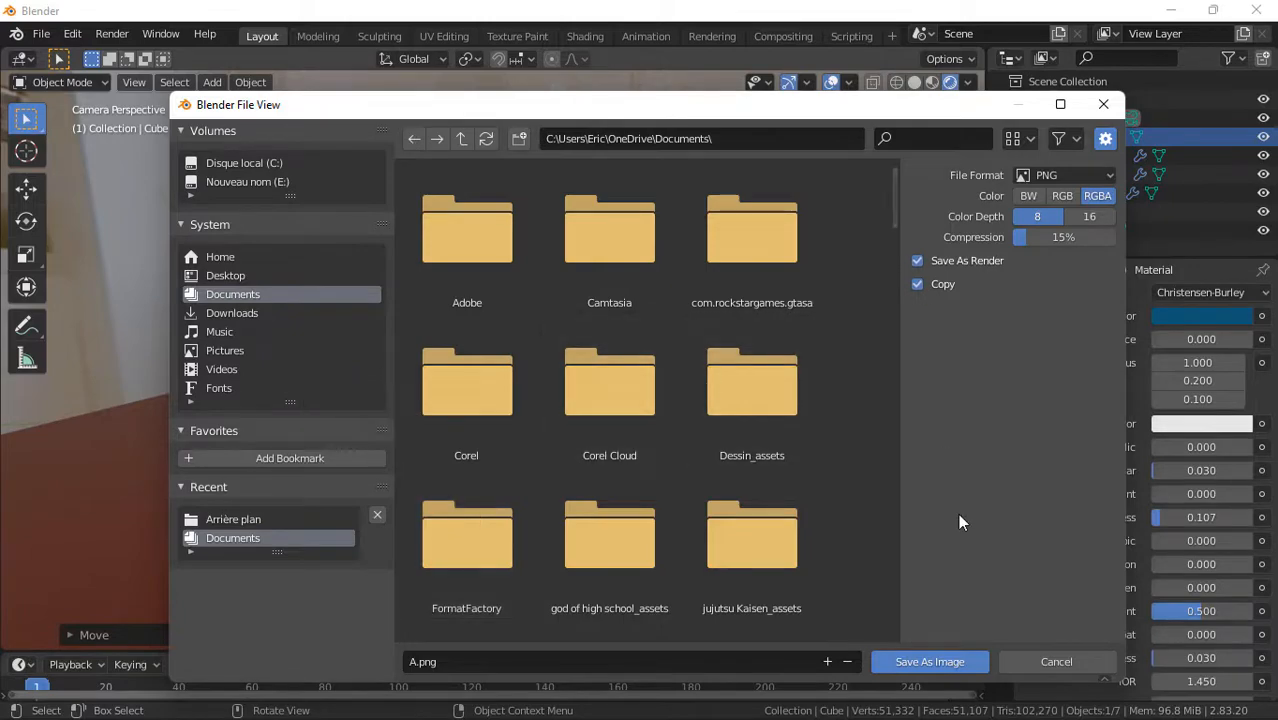
{"action": "left_click", "coordinate": [942, 661]}
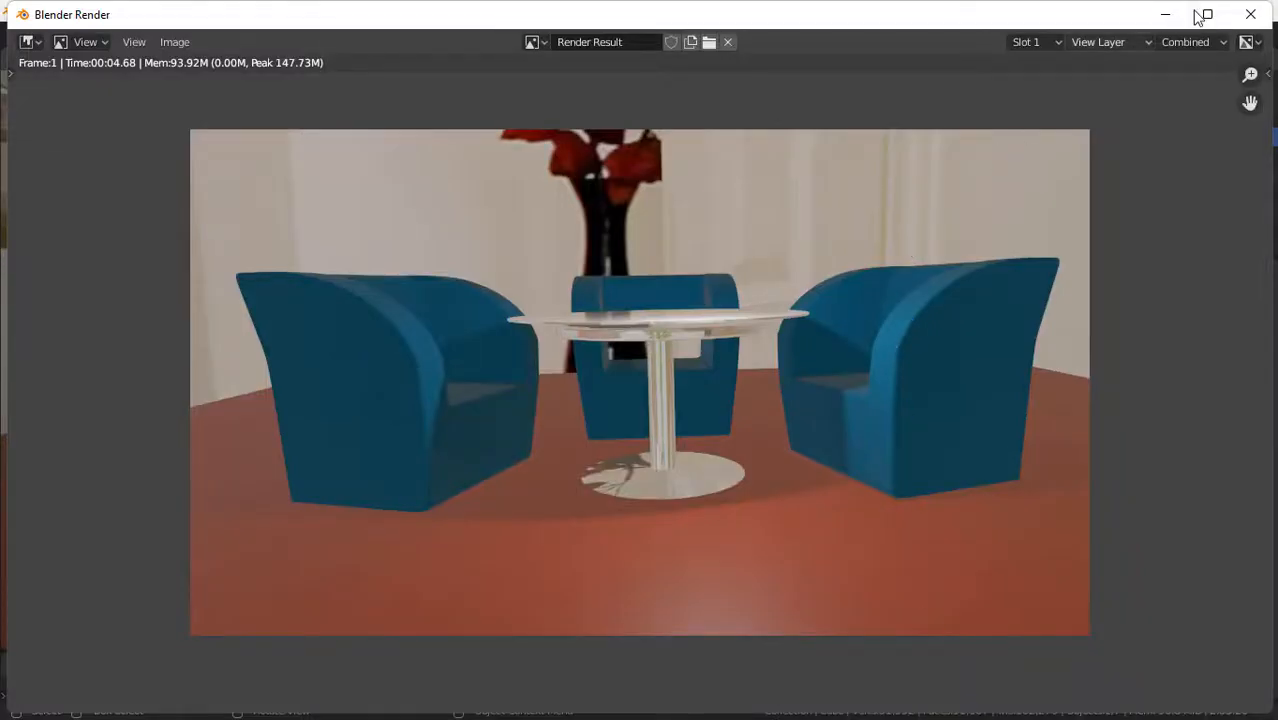
{"action": "left_click", "coordinate": [1252, 15]}
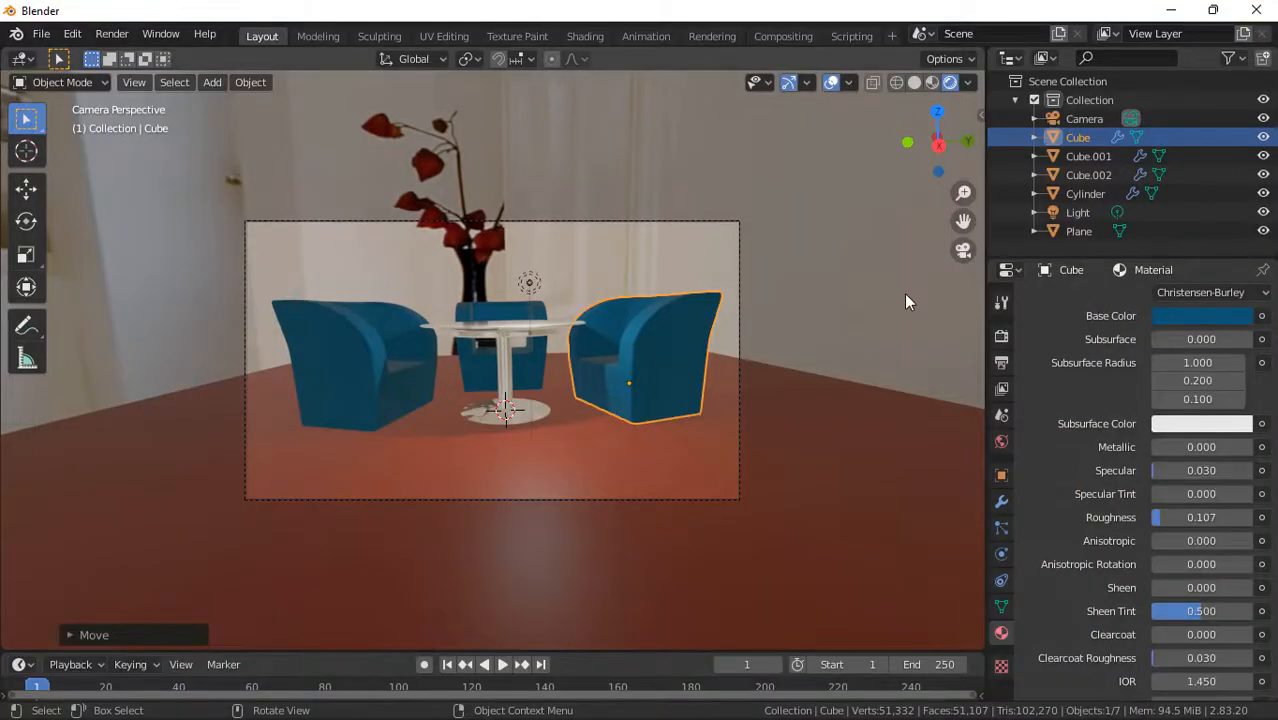
- Save the project as A.blend in the Documents folder
{"action": "key", "text": "ctrl"}
{"action": "key", "text": "ctrl+s"}
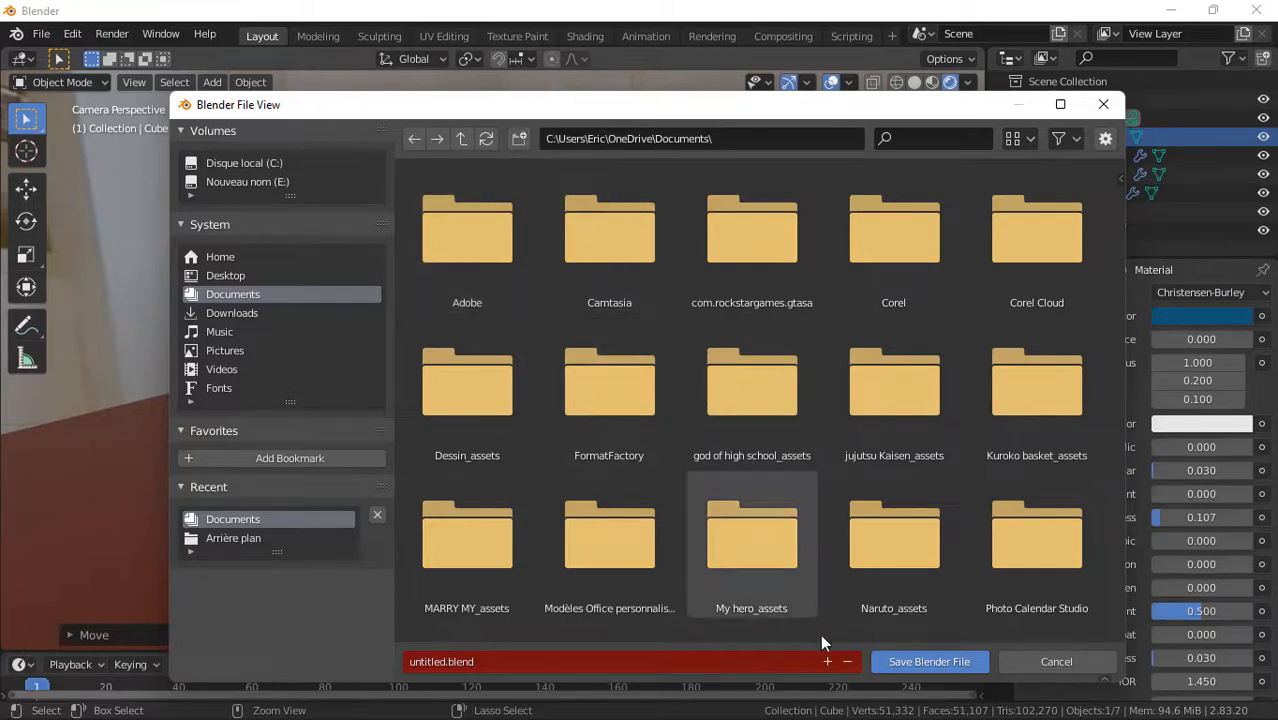
{"action": "left_click", "coordinate": [748, 670]}
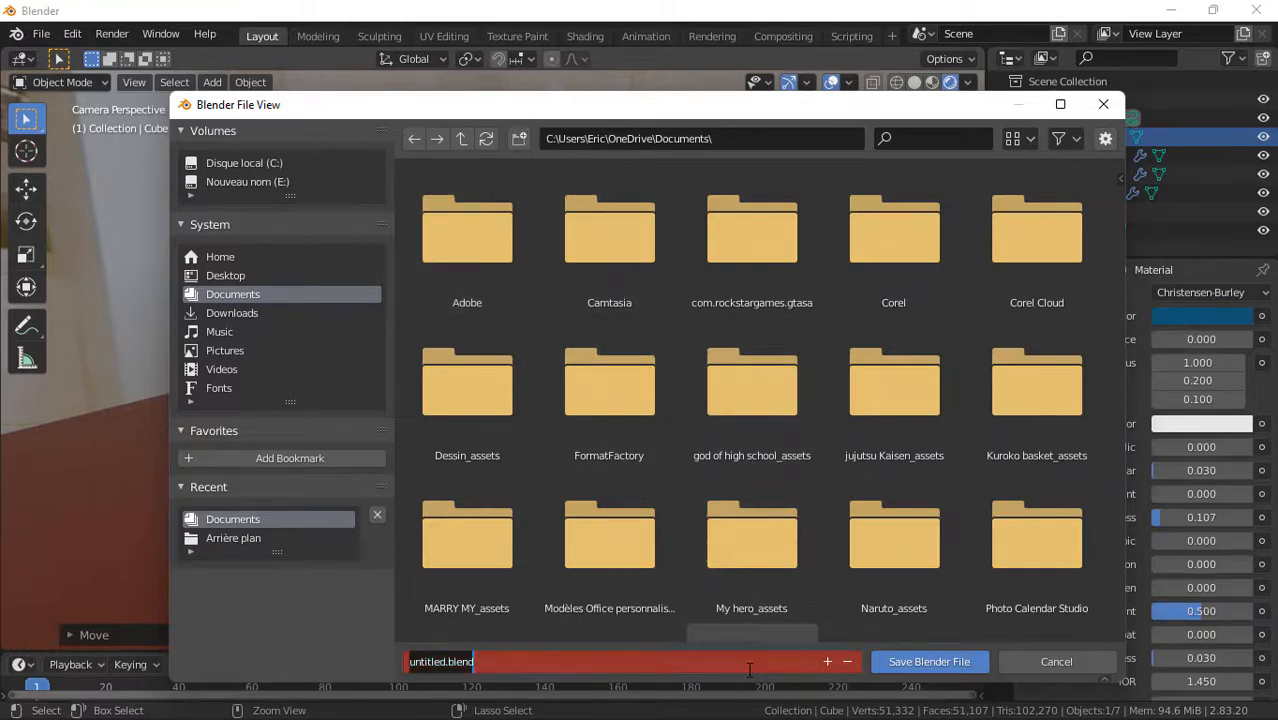
{"action": "type", "text": "A"}
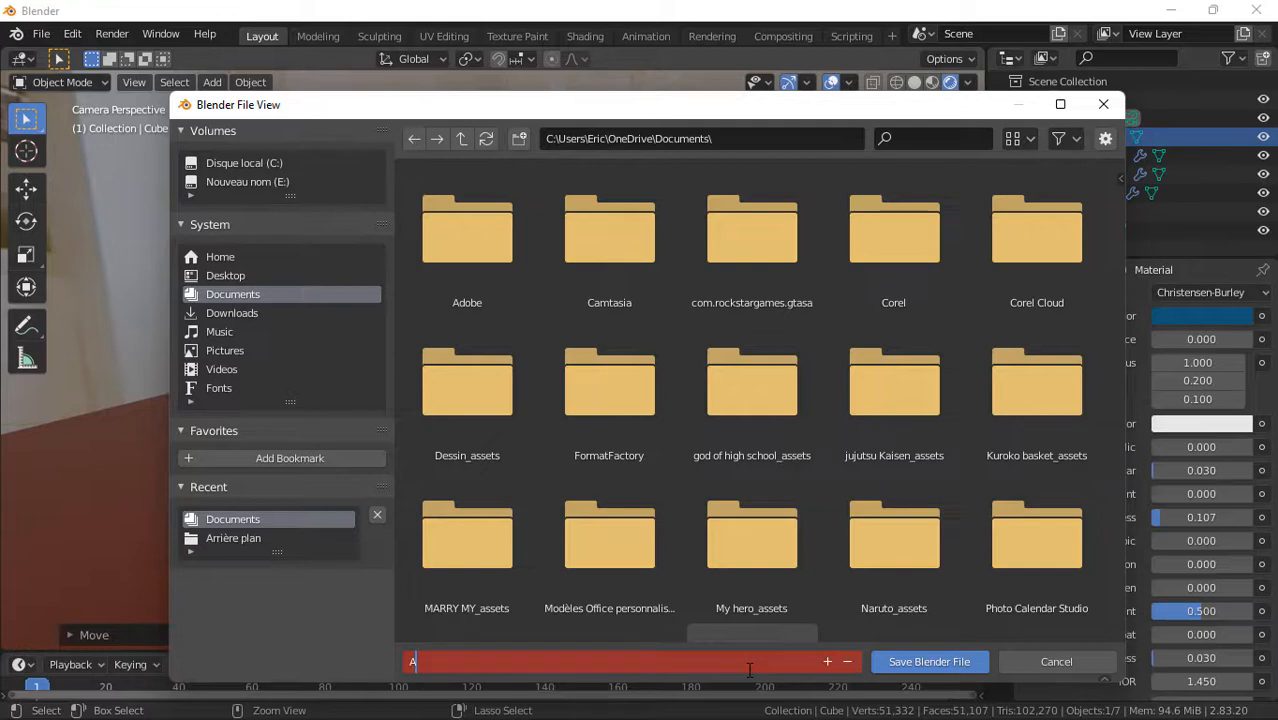
{"action": "key", "text": "Return"}
{"action": "left_click", "coordinate": [903, 658]}
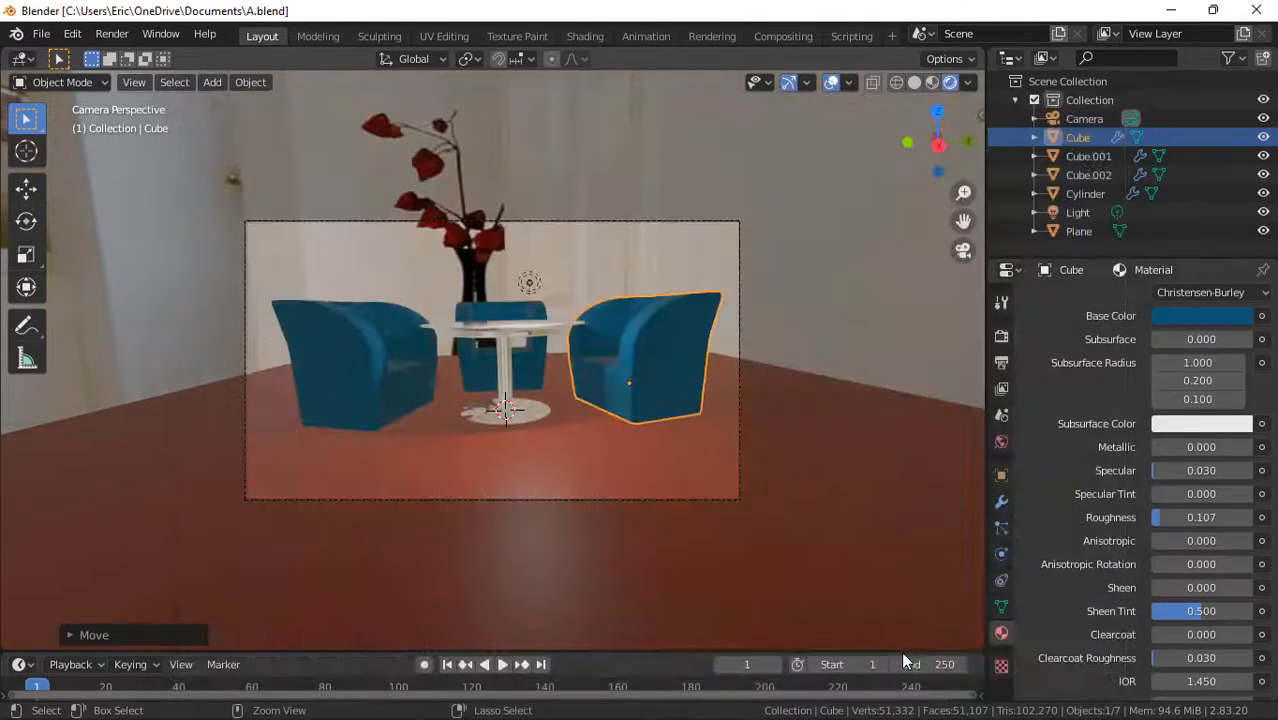